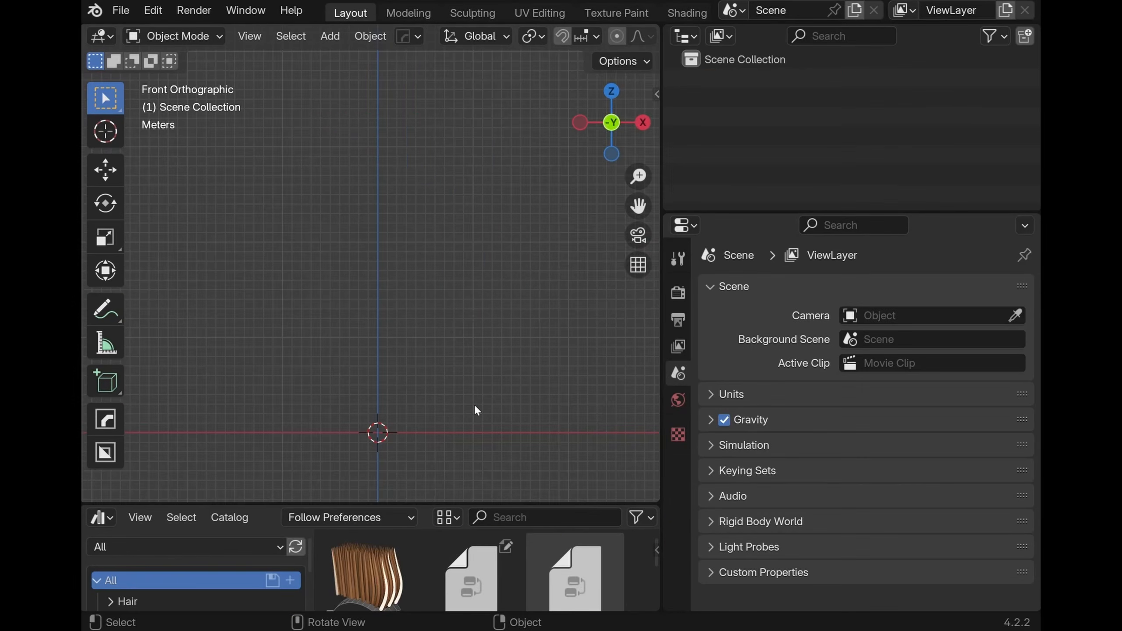
Set the tree's Leaf / Volume Seed to 88 and Leaf / Volume Count to 161, and adjust the Leaf Start Range
key("n")
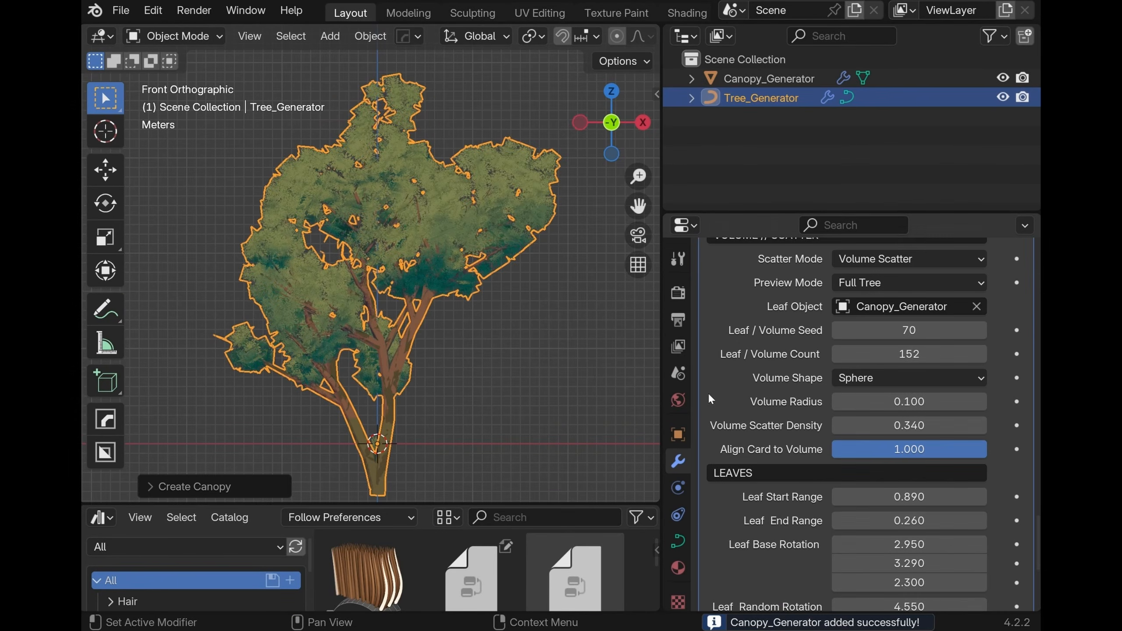
left_click_drag(884, 330, 923, 354)
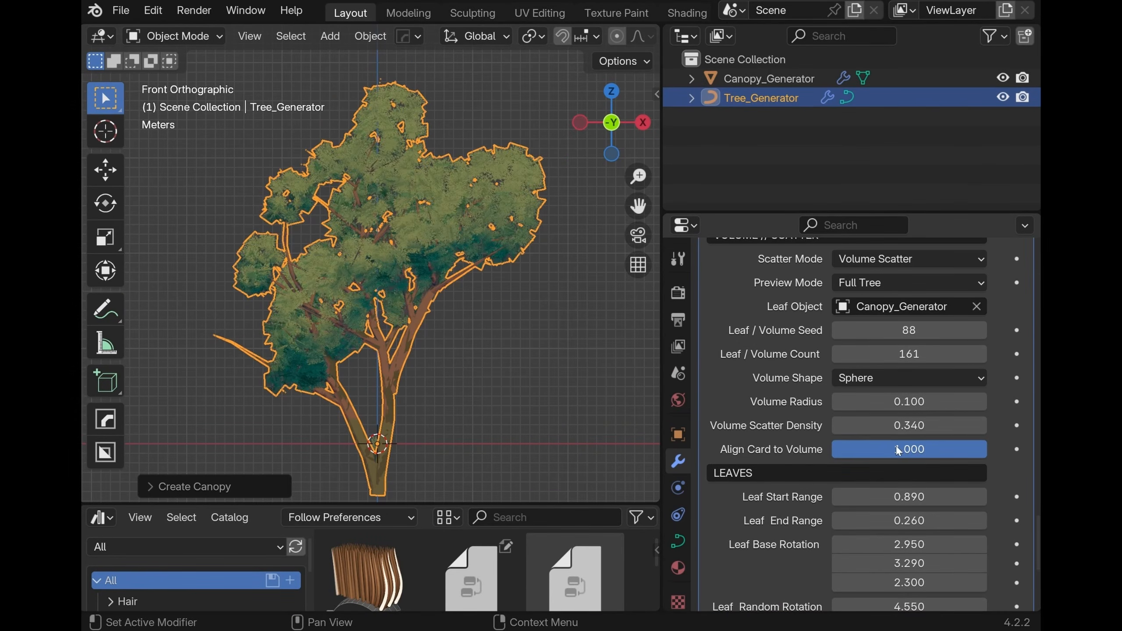
left_click_drag(908, 496, 896, 497)
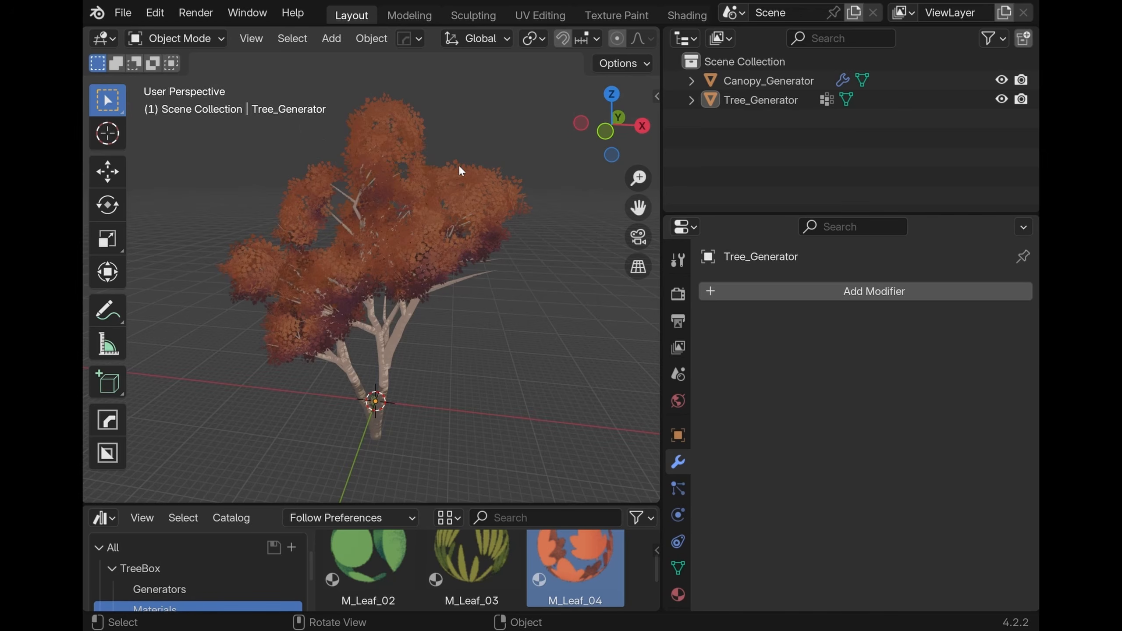
middle_click_drag(460, 167, 427, 198)
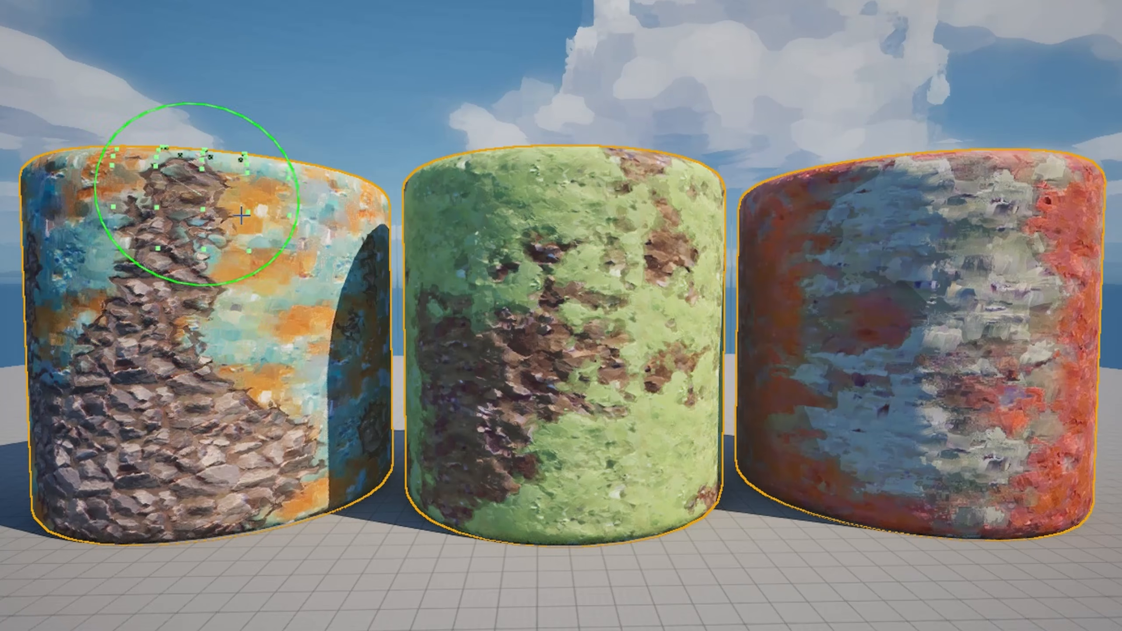
Paint a material-blending stroke down the middle green cylinder
left_click_drag(566, 233, 606, 364)
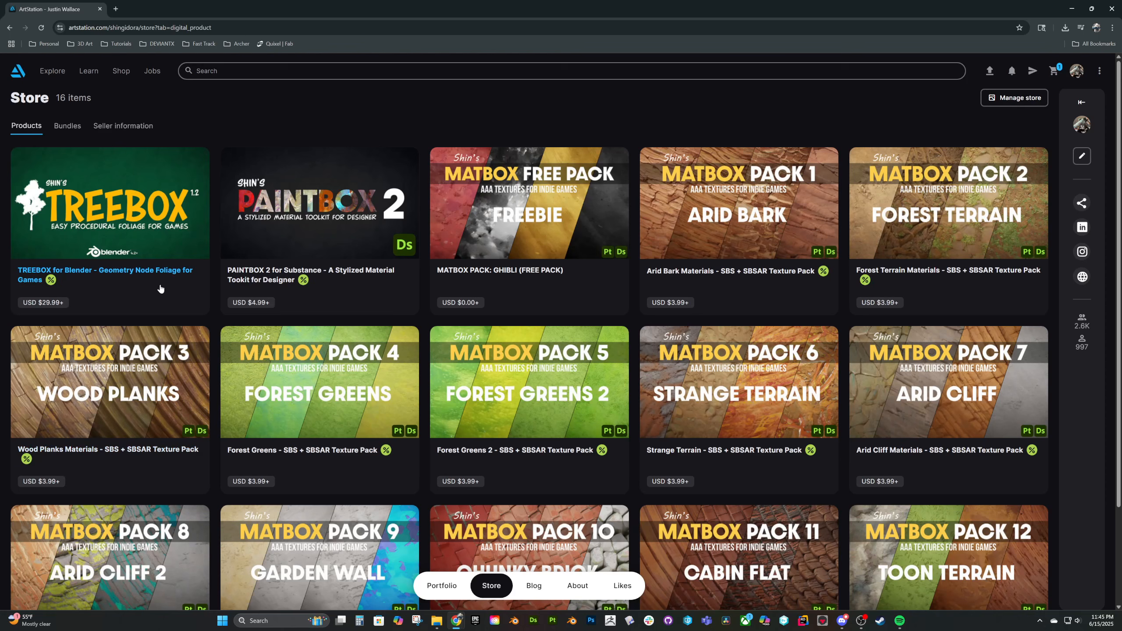
Open the TREEBOX for Blender product in the ArtStation store and browse the share-your-art channel in Discord
left_click(161, 289)
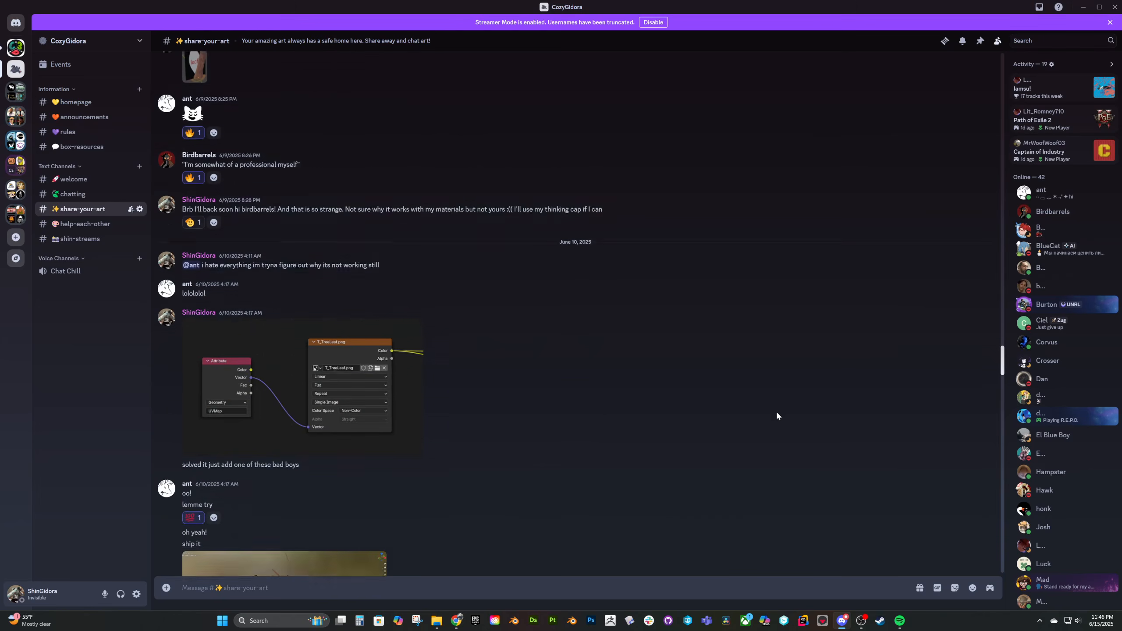
scroll(777, 415, "down", 6)
scroll(777, 416, "down", 10)
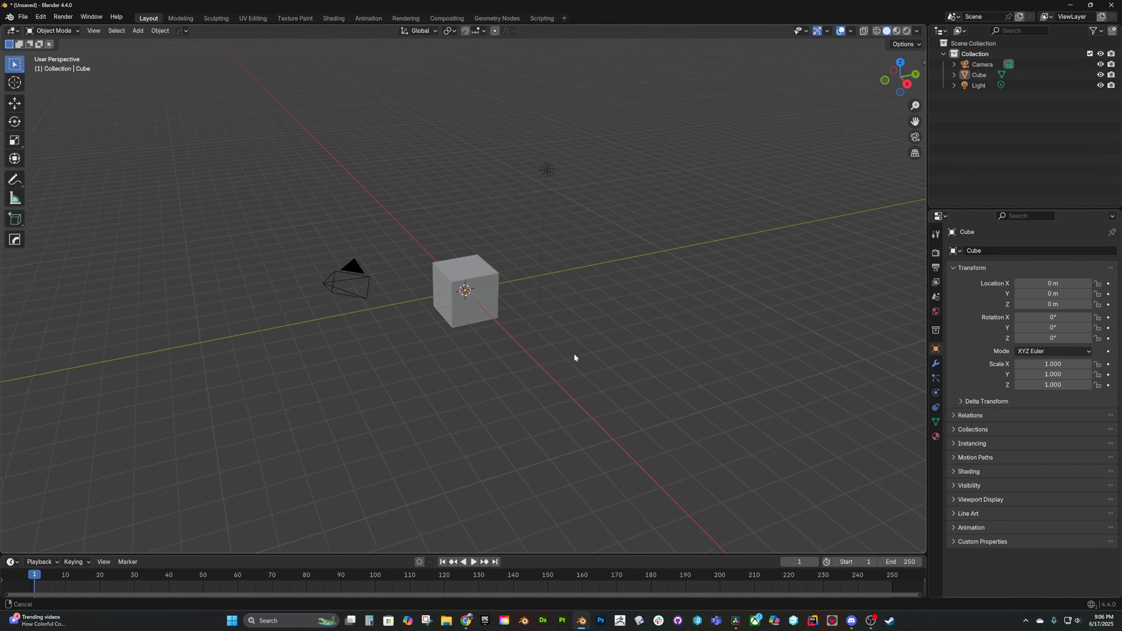
Delete the default cube, camera and light from the new Blender scene
middle_click_drag(573, 353, 626, 423, "shift")
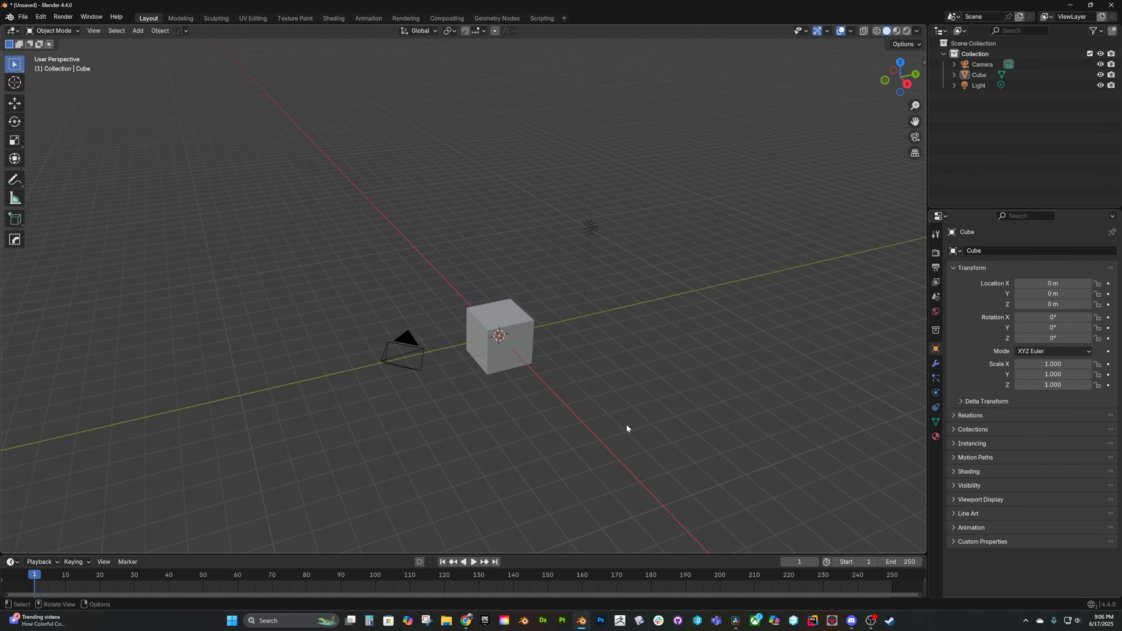
left_click_drag(633, 434, 381, 205)
key("x")
left_click(365, 202)
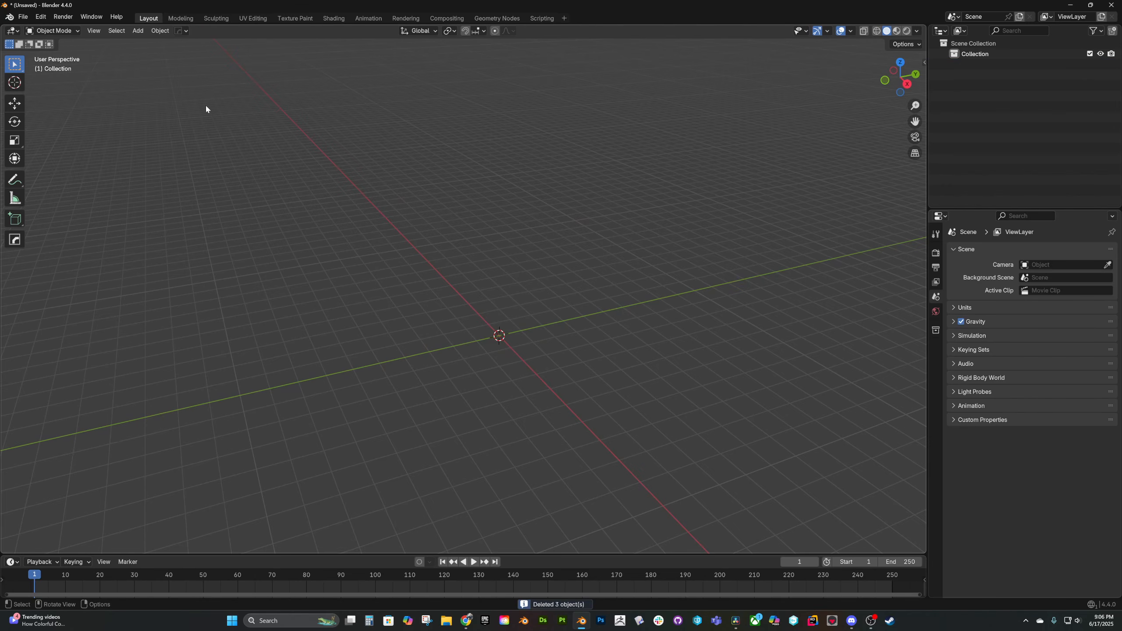
Open Blender's preferences
left_click(42, 17)
left_click(66, 152)
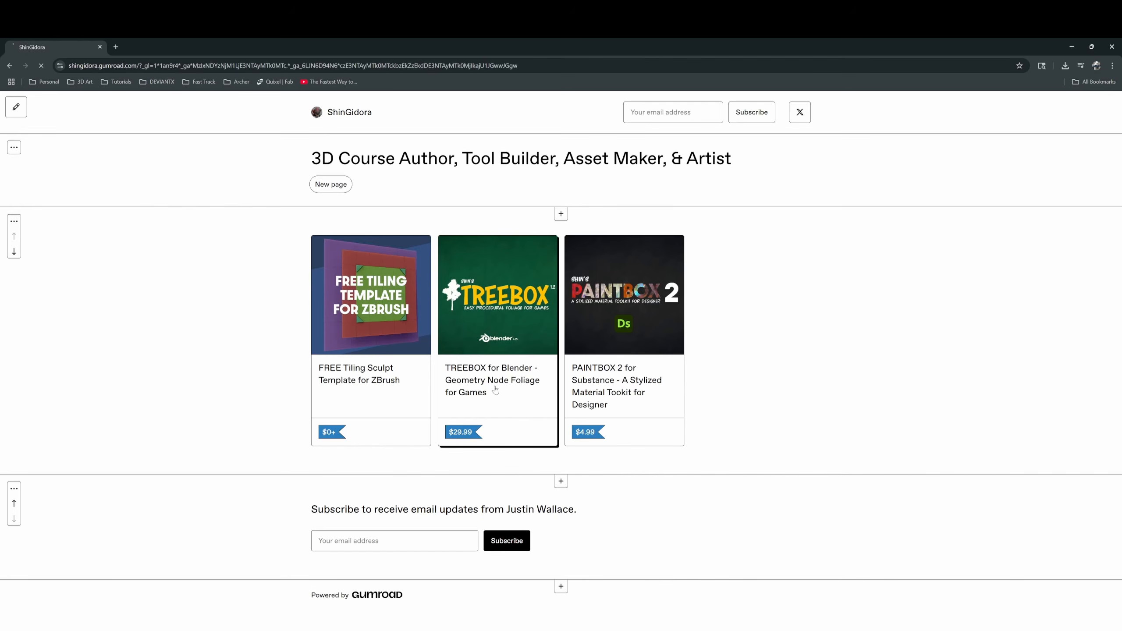
Open the TREEBOX product on Gumroad and extract TREEBOX_PRO_UNZIPME.zip on the desktop to the suggested folder
left_click(495, 389)
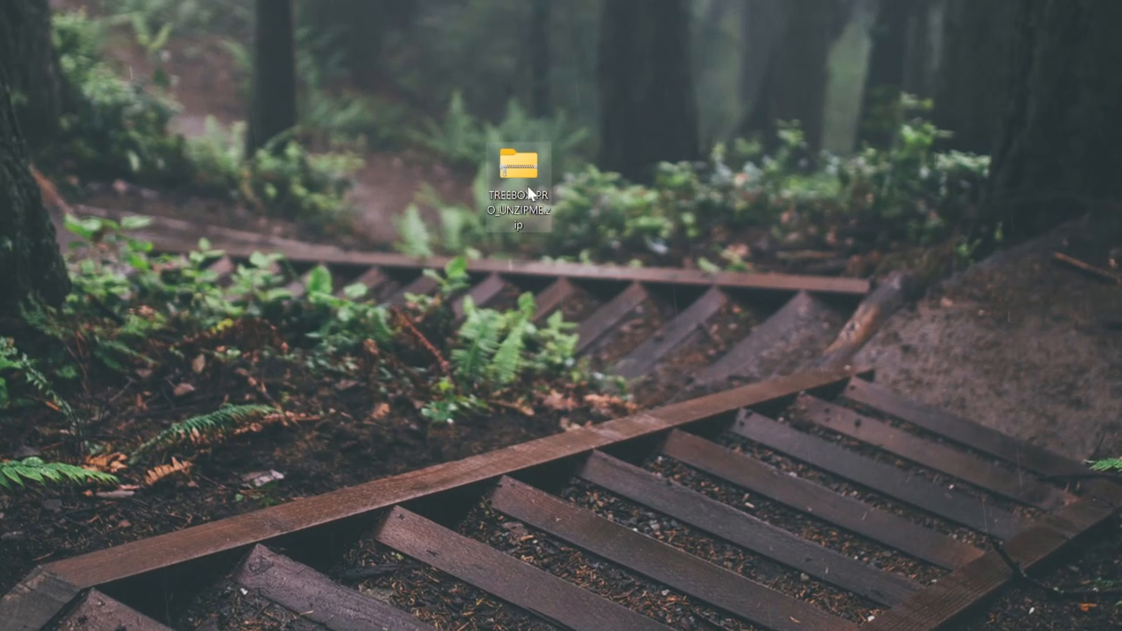
right_click(528, 187)
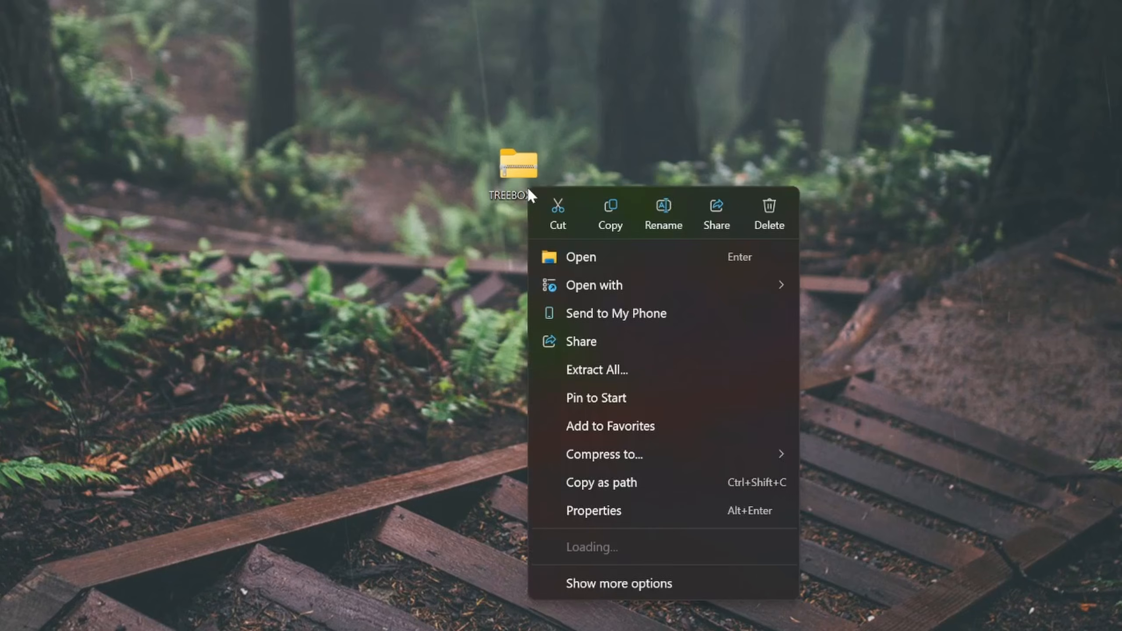
left_click(616, 370)
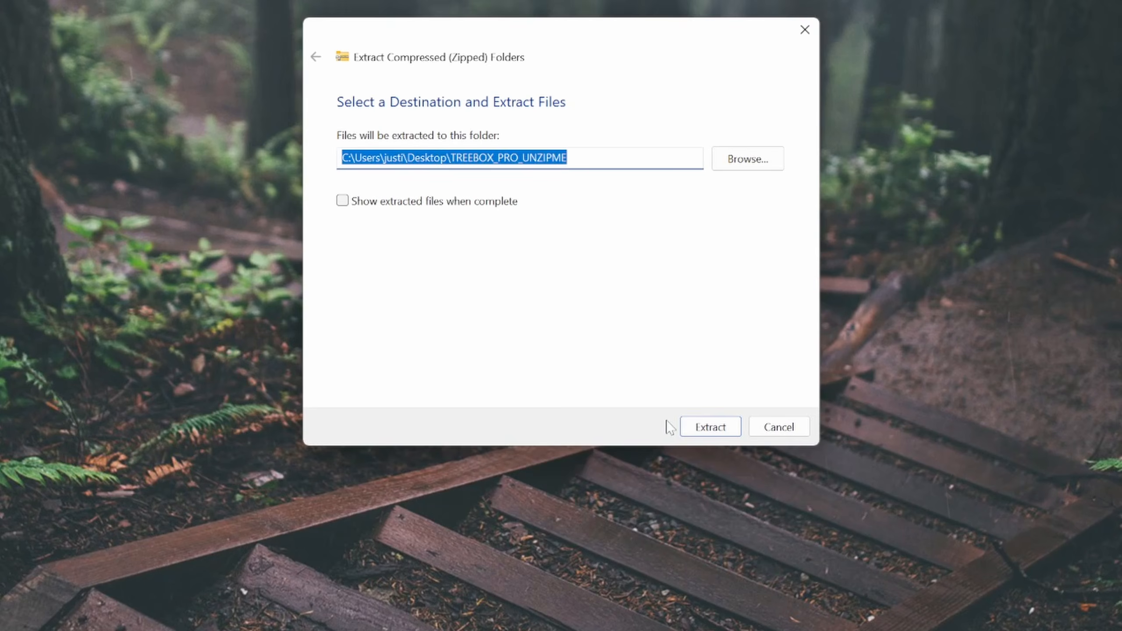
left_click(694, 431)
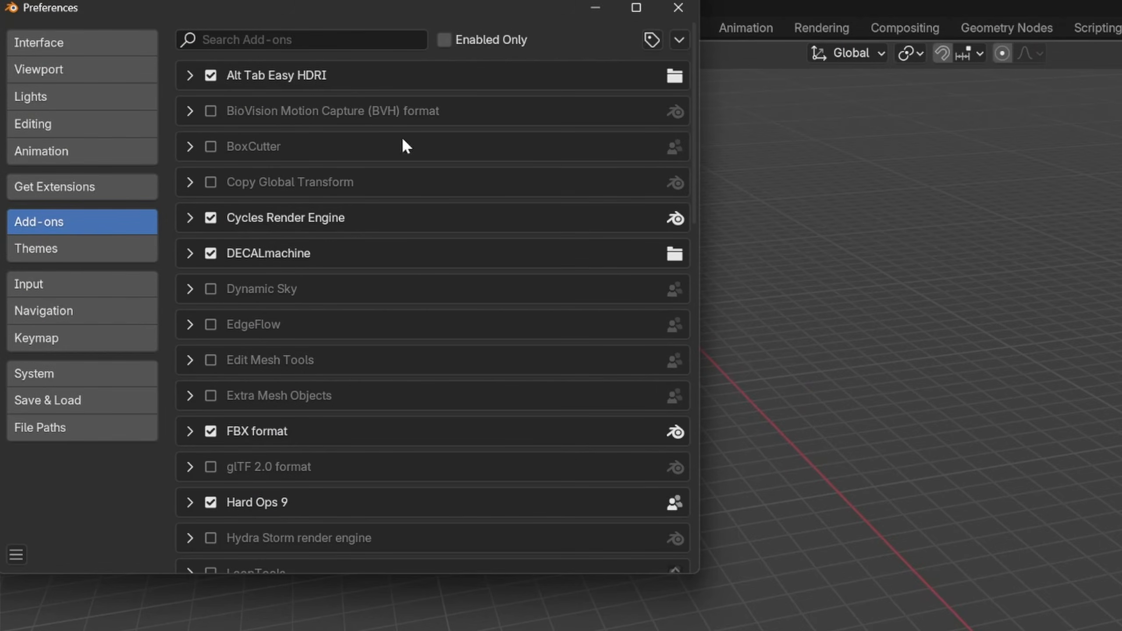
Install the add-on from TREEBOX_PRO.zip inside the extracted folder in Blender, view its details and close the preferences
left_click(679, 39)
left_click(640, 93)
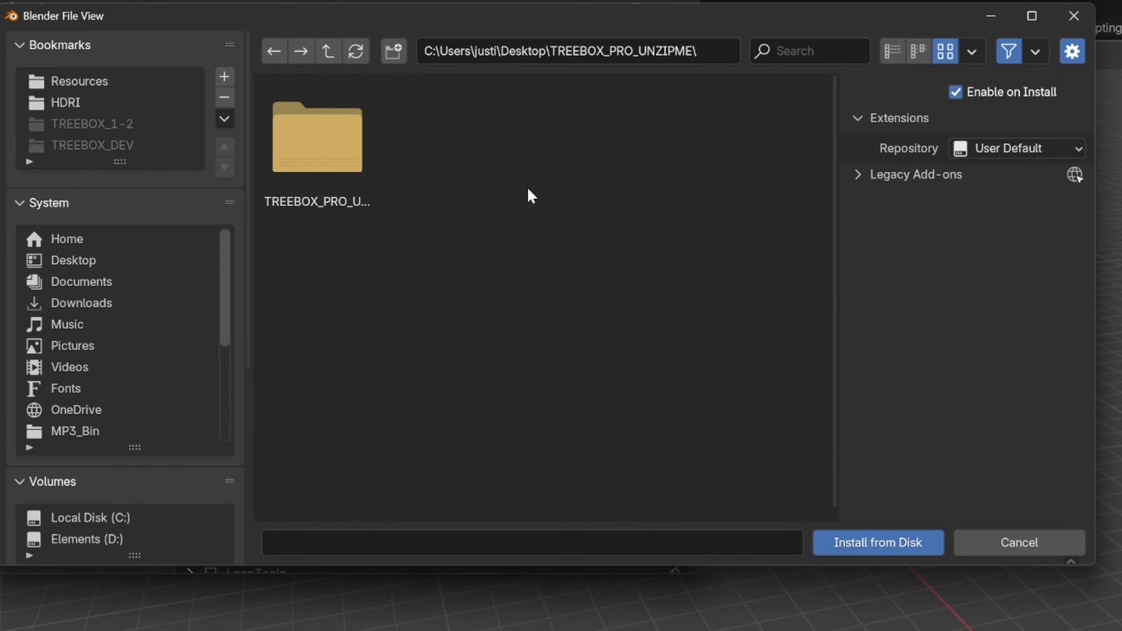
left_click(347, 177)
left_click(571, 176)
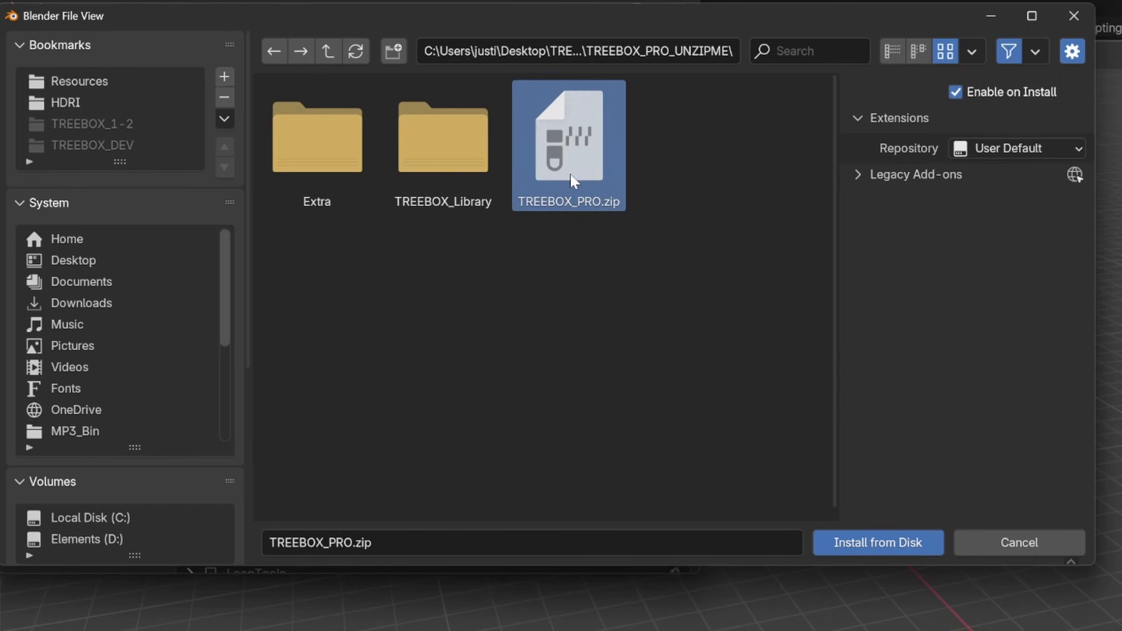
left_click(867, 547)
left_click(190, 76)
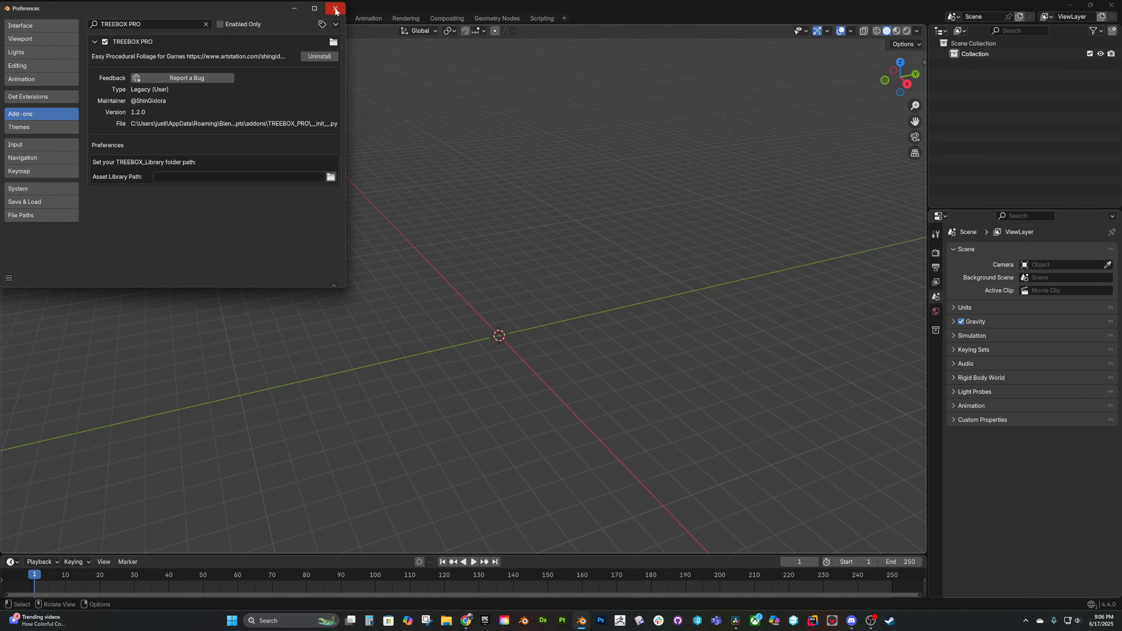
left_click(678, 7)
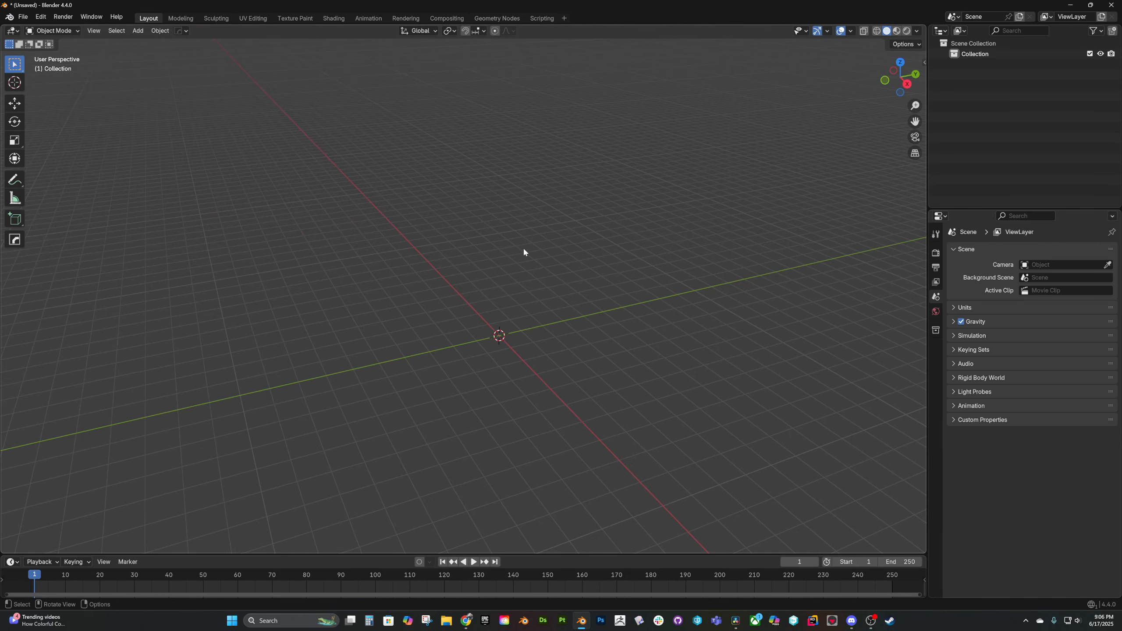
Set TREEBOX PRO's asset library path to the TREEBOX_Library folder inside the extracted TREEBOX_PRO_UNZIPME folder on the desktop
key("n")
left_click(920, 435)
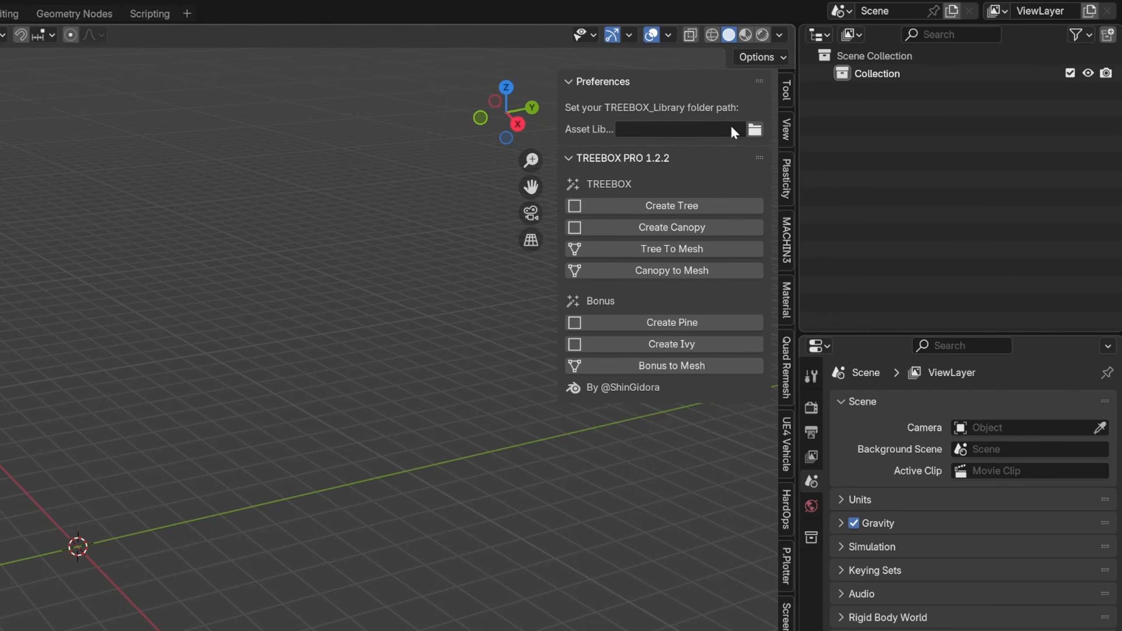
left_click(754, 129)
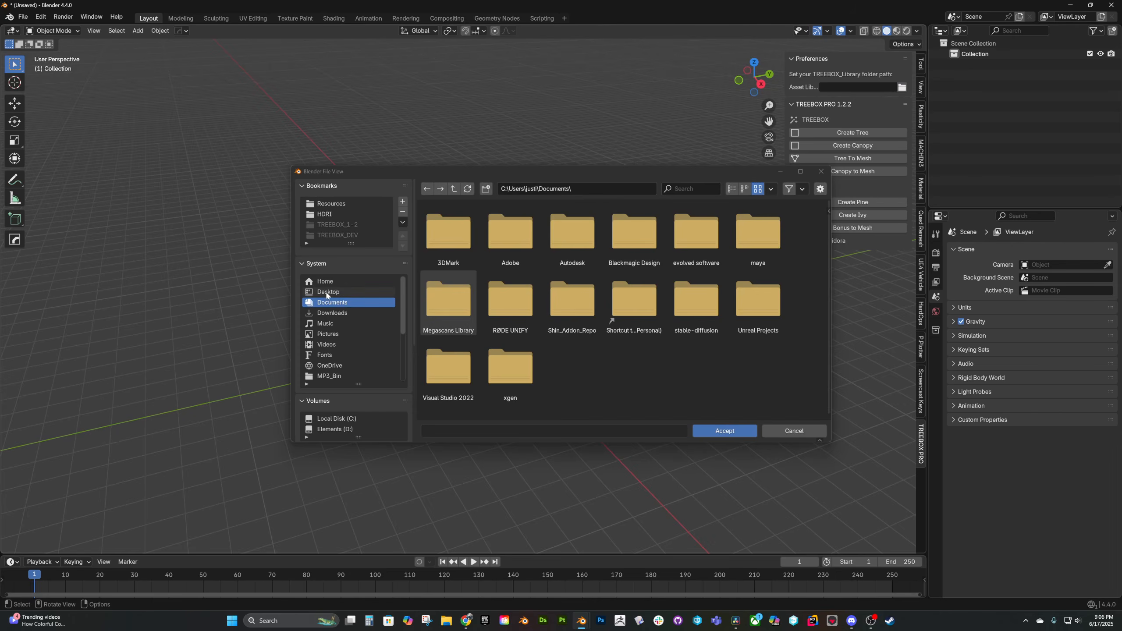
left_click(328, 291)
double_click(573, 234)
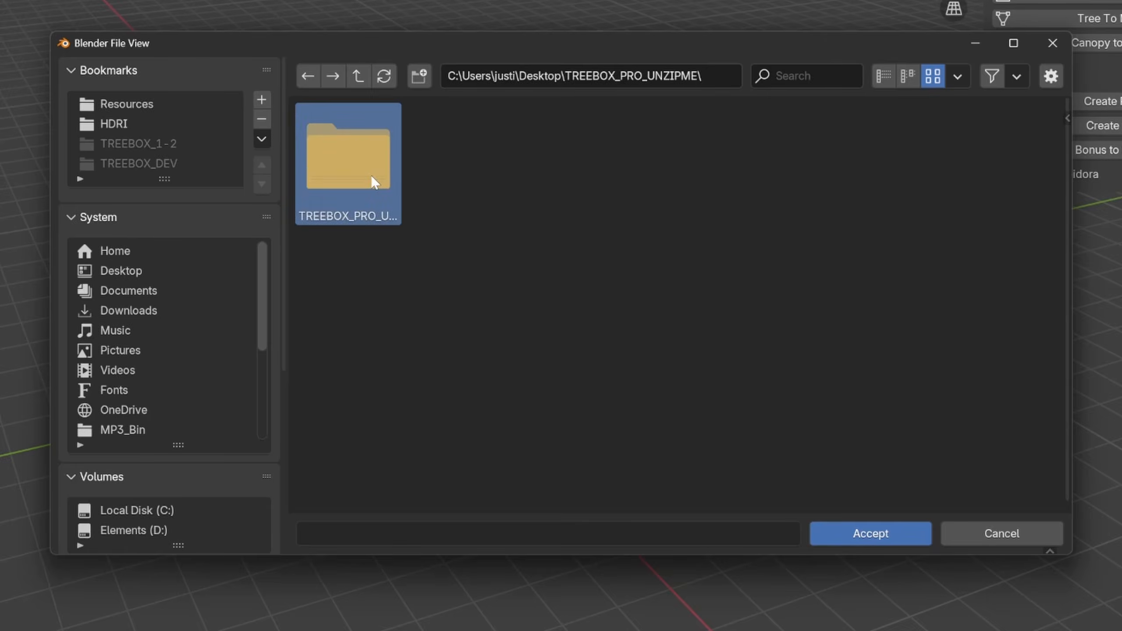
double_click(460, 242)
left_click(498, 242)
double_click(442, 172)
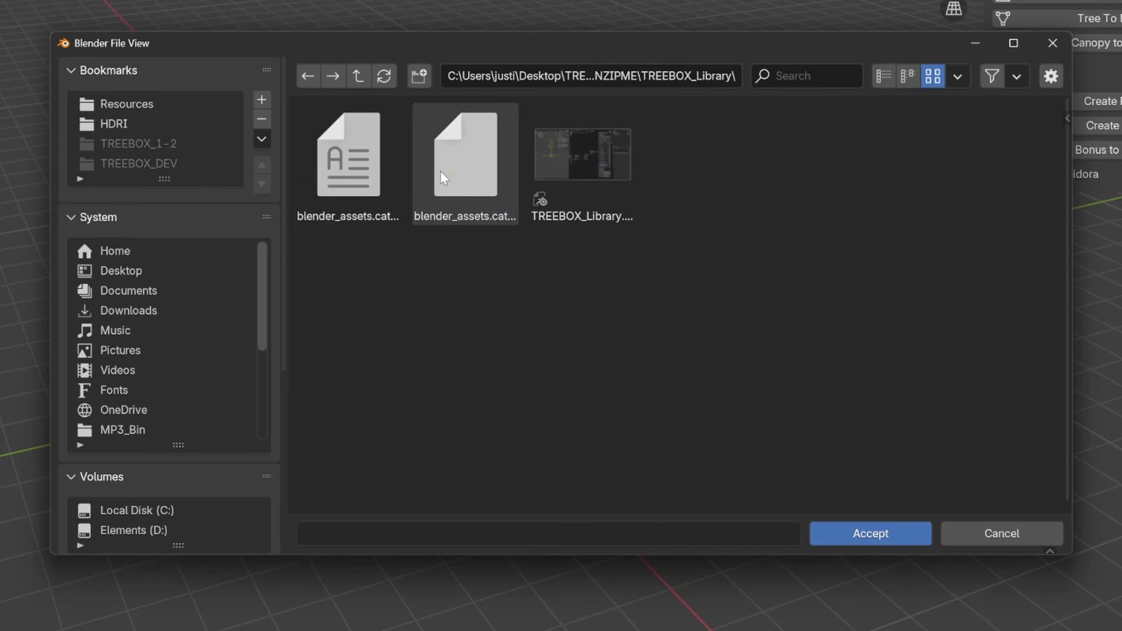
left_click(861, 535)
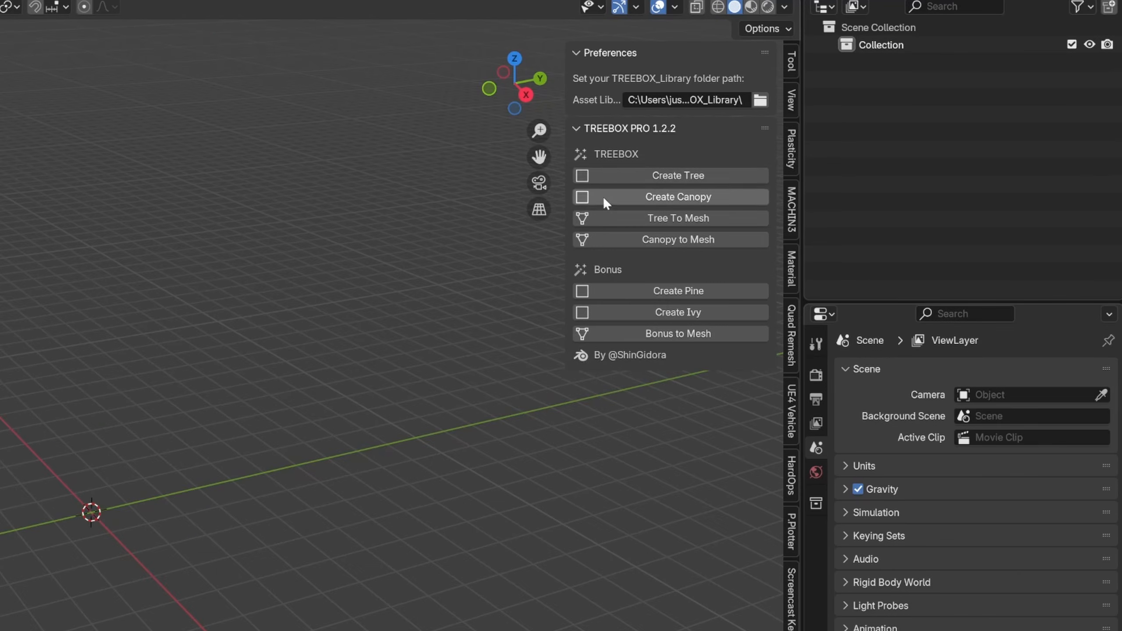
Create a tree with TREEBOX PRO and show the tree generator's modifier settings
left_click(800, 133)
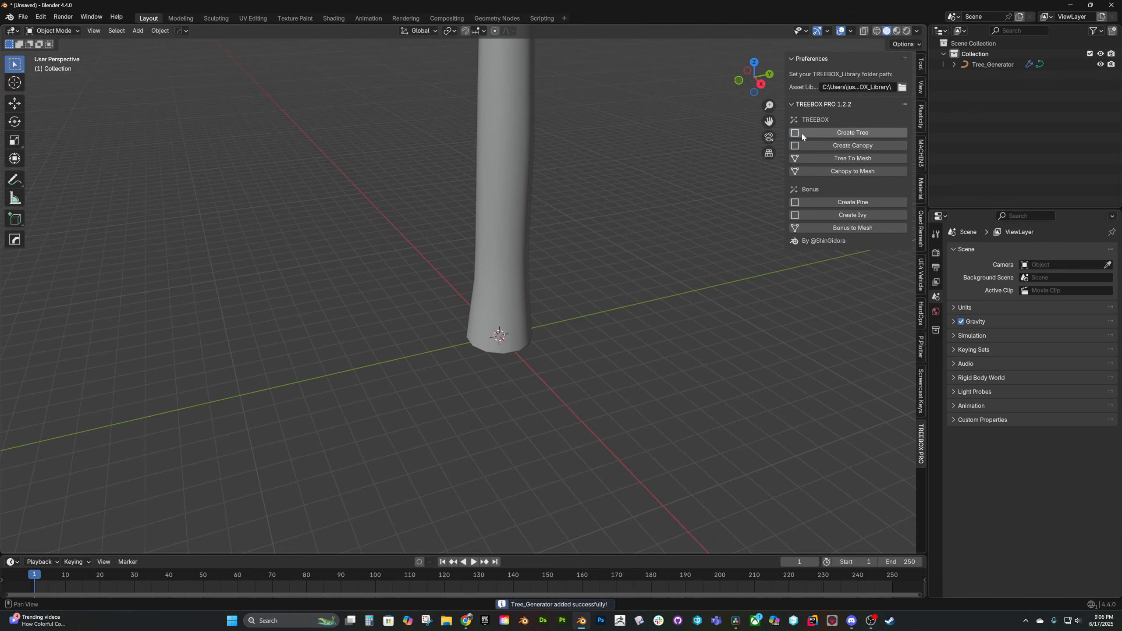
scroll(597, 177, "down", 7)
middle_click_drag(556, 170, 551, 283, "shift")
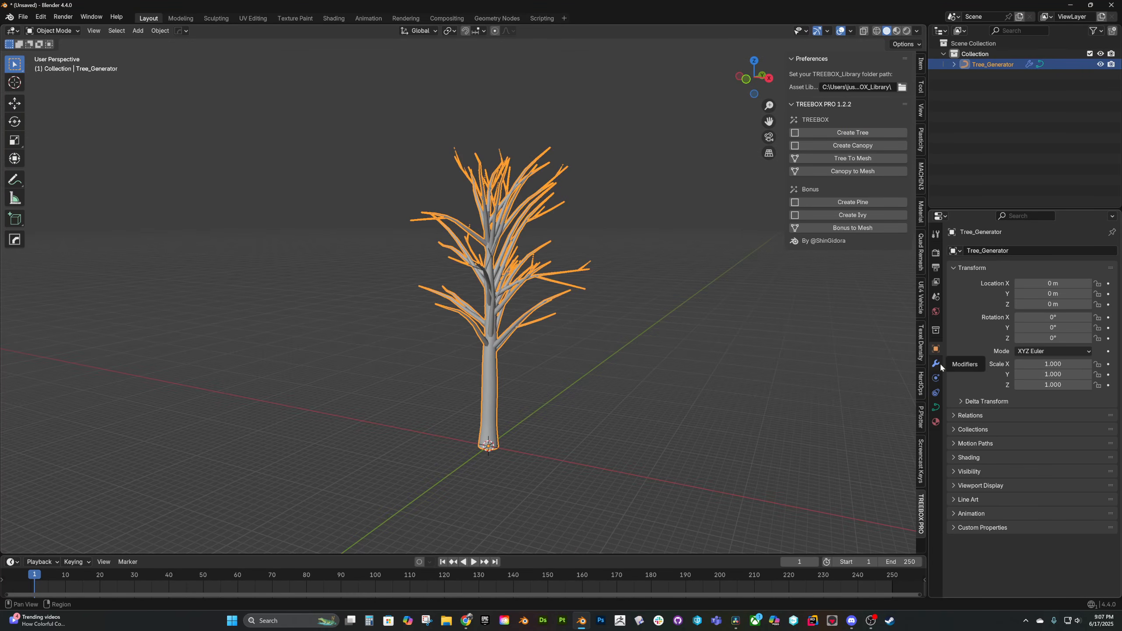
left_click(935, 364)
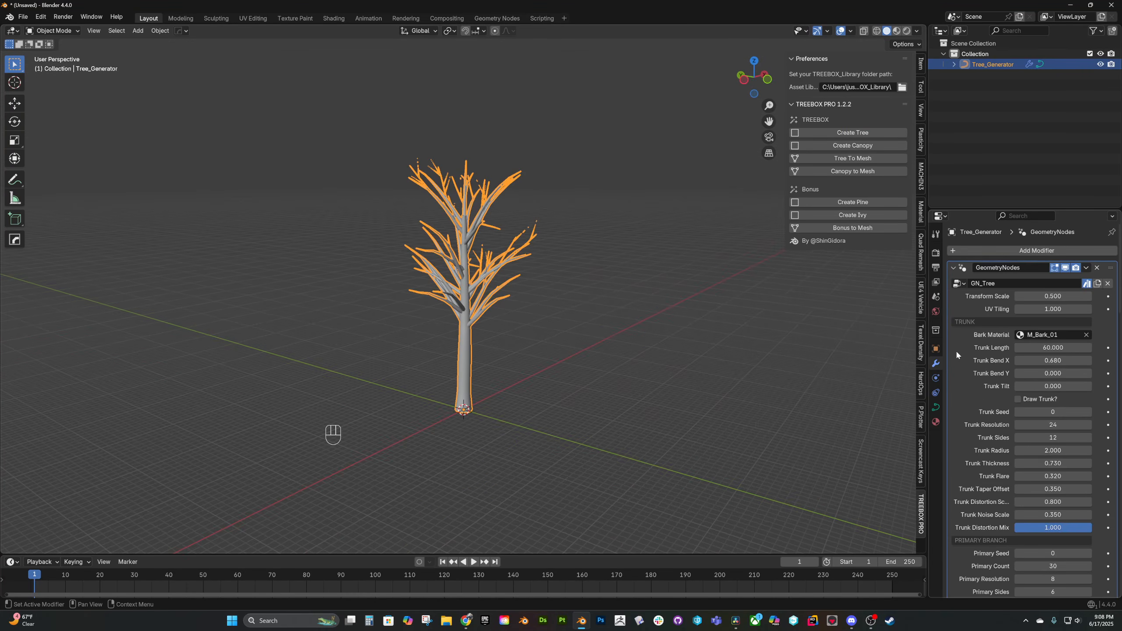
Enable Draw Trunk for the tree and enter Edit Mode on its curve in the front view
scroll(956, 349, "down", 5)
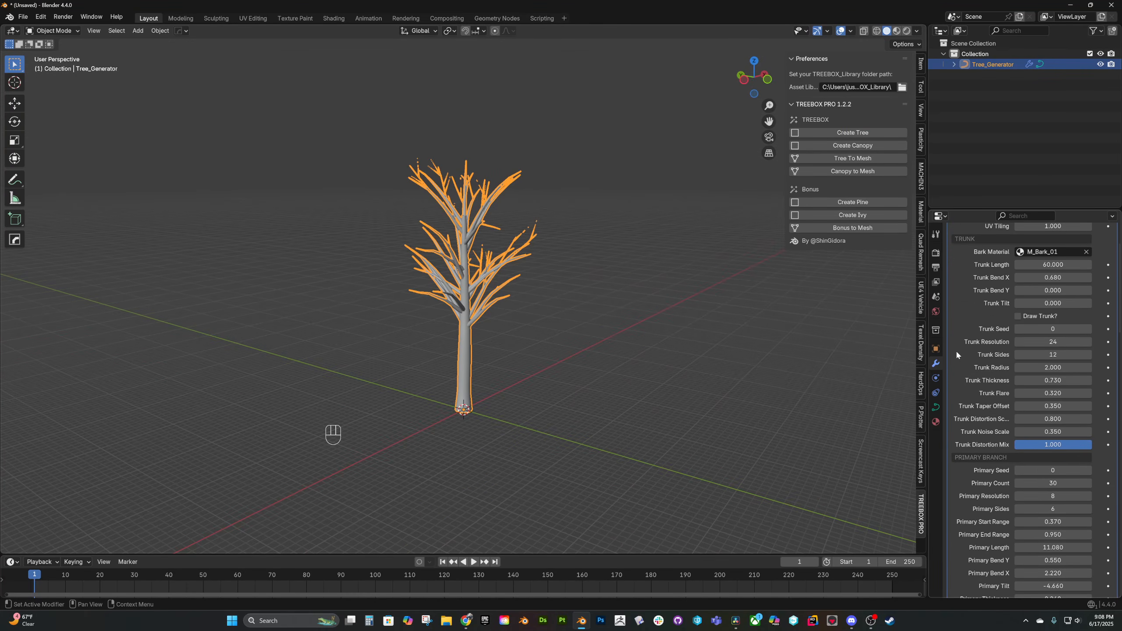
left_click(1018, 317)
key("KP_1")
key("Tab")
left_click(555, 284)
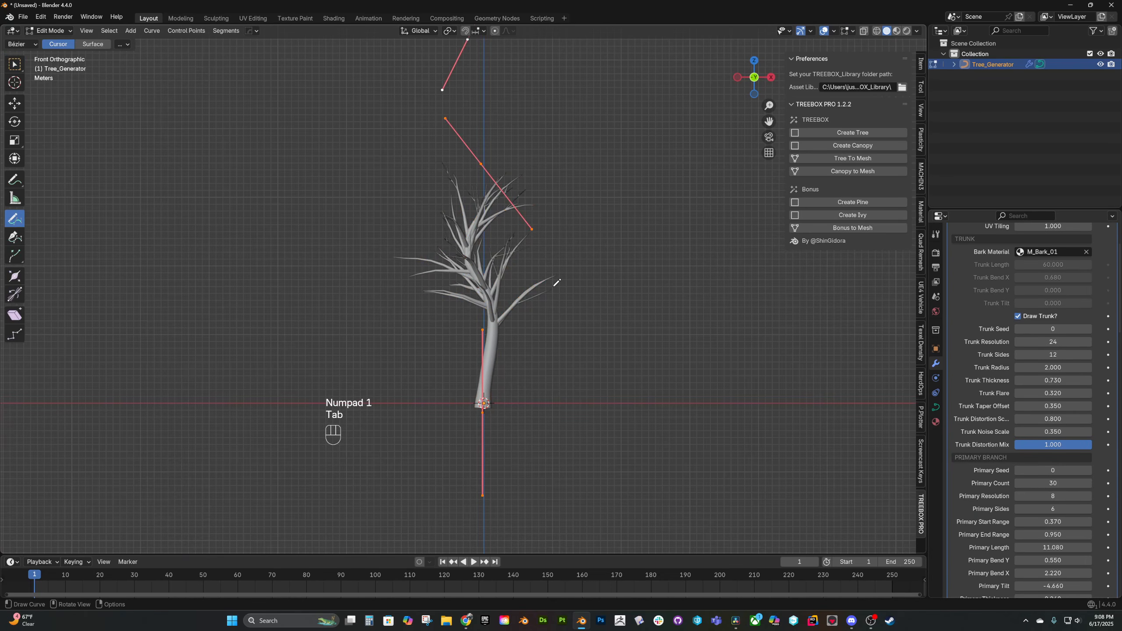
Delete the existing trunk curve points and draw a new, slightly curved trunk upward from the origin
middle_click_drag(555, 287, 548, 359, "shift")
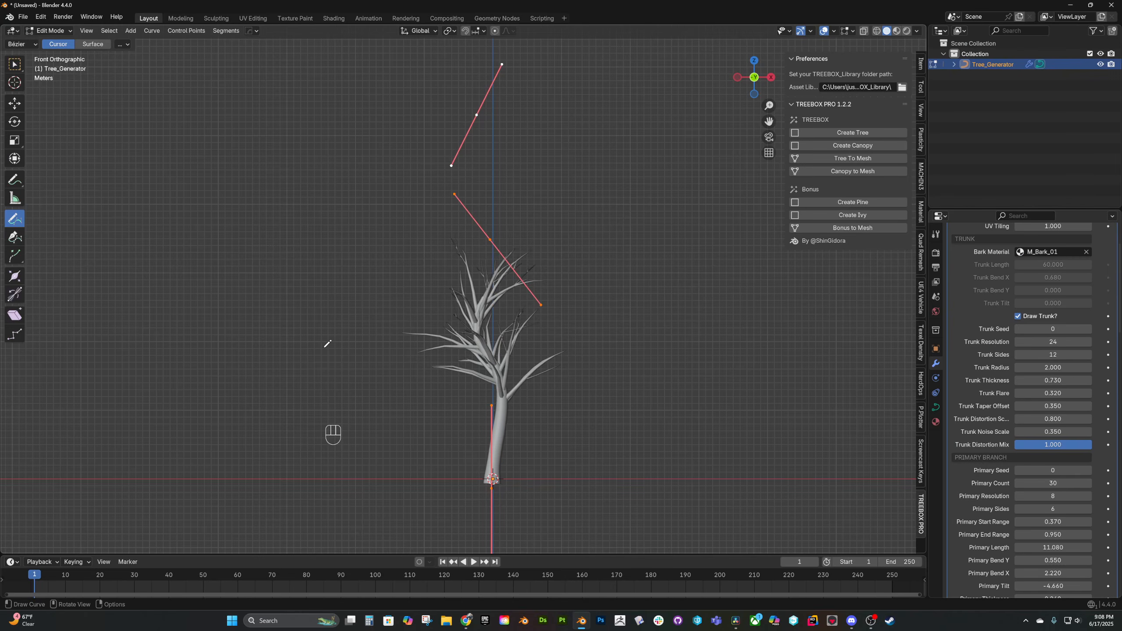
key("x")
left_click(510, 370)
left_click_drag(493, 477, 512, 418)
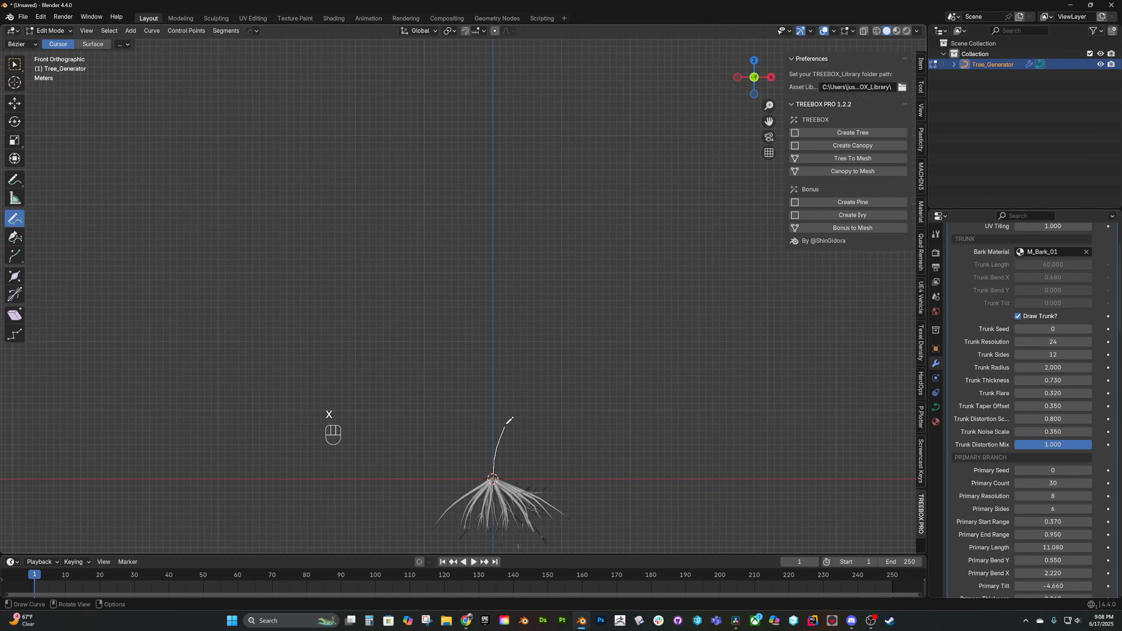
left_click_drag(485, 217, 483, 217)
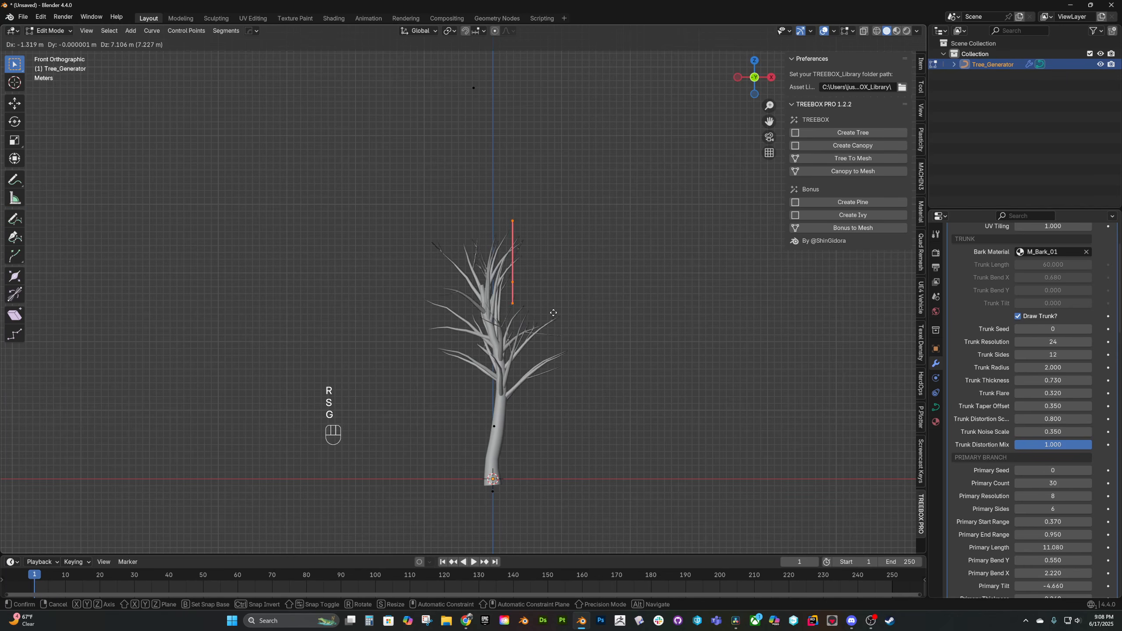
Reposition the trunk curve's upper control point and move its top control point to reshape the trunk
left_click(543, 294)
left_click_drag(459, 75, 593, 211)
key("g")
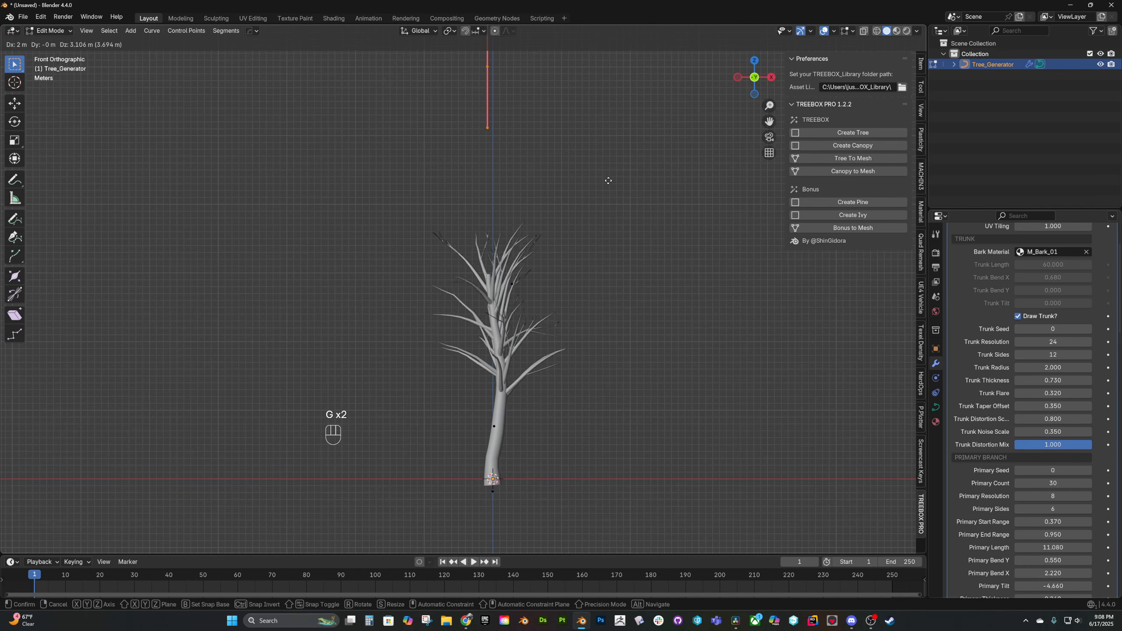
left_click(593, 82)
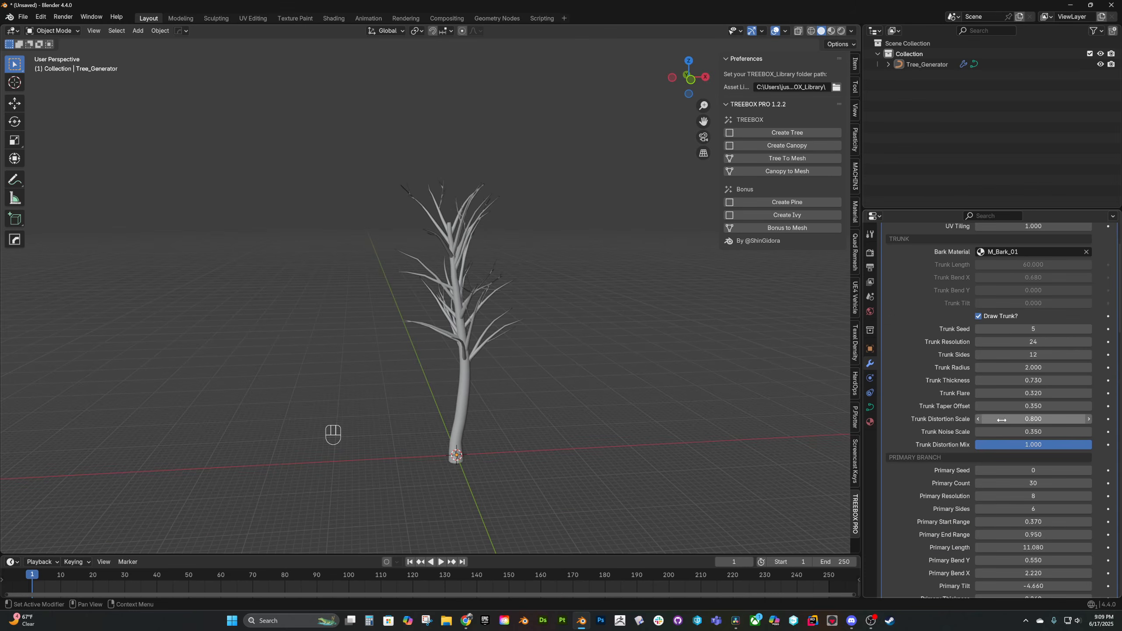
Set Trunk Distortion Scale to 0.890, Trunk Noise Scale to 0.120 and Trunk Flare to 0.520, and display the tree in wireframe
left_click_drag(1013, 419, 967, 431)
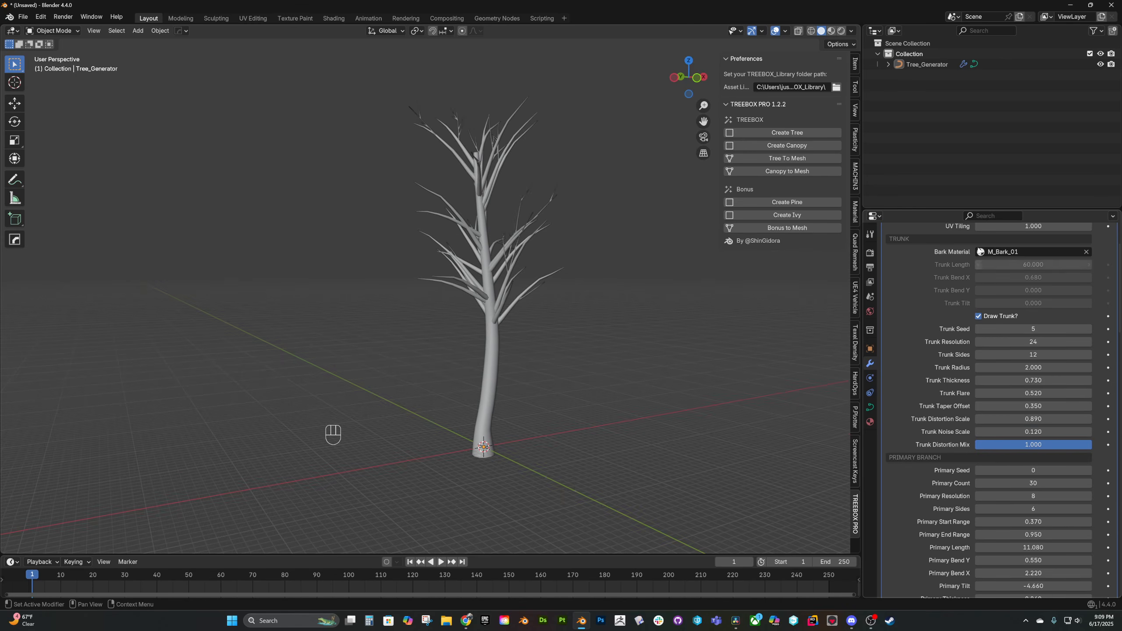
left_click(811, 31)
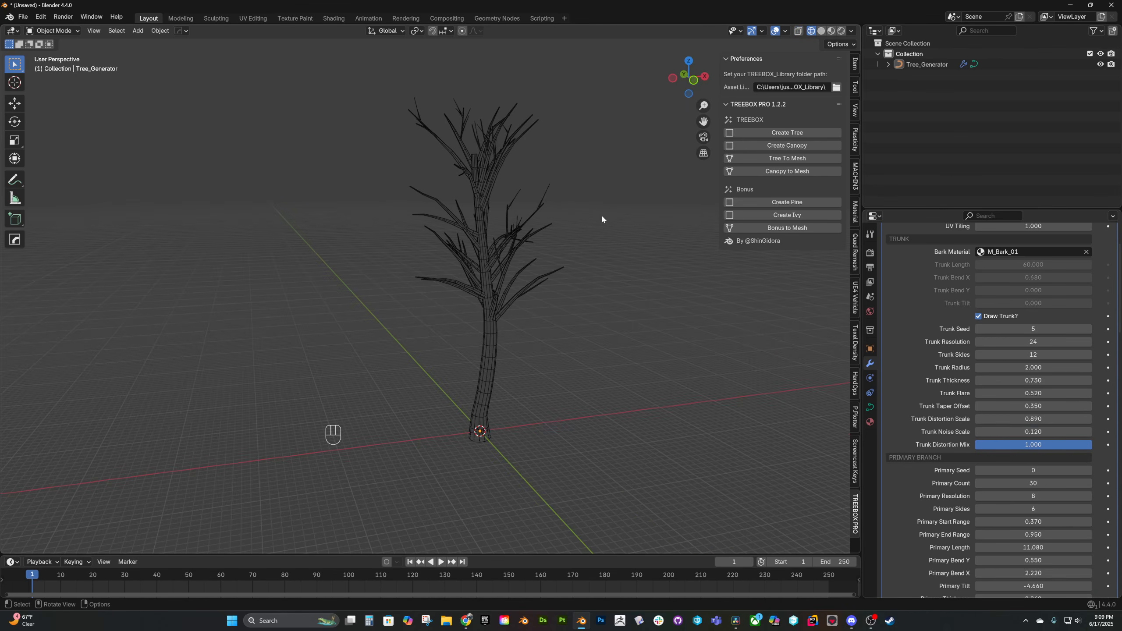
Set the tree's Trunk Distortion Scale to 0.920 and Trunk Noise Scale to 0.050, viewed in solid shading
scroll(551, 229, "up", 3)
scroll(565, 227, "down", 1)
middle_click_drag(556, 232, 569, 311, "shift")
left_click_drag(1000, 355, 987, 380)
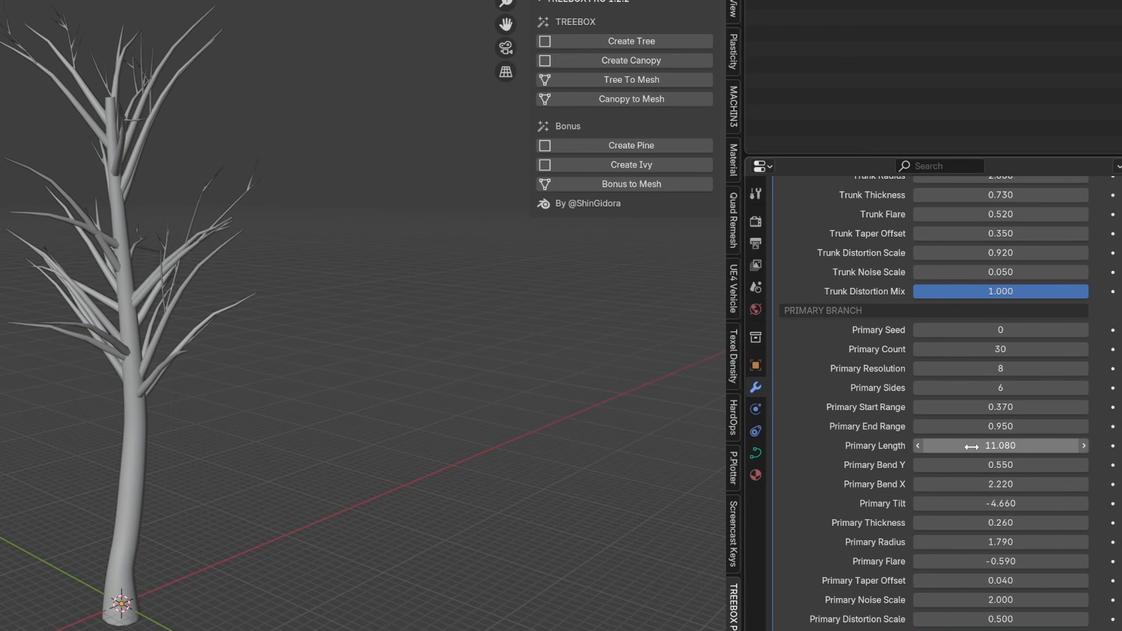
Set Primary Length to 15.650, Primary Bend Y to -0.330 and Primary Bend X to 2.190 for the primary branches
left_click_drag(1014, 547, 1069, 546)
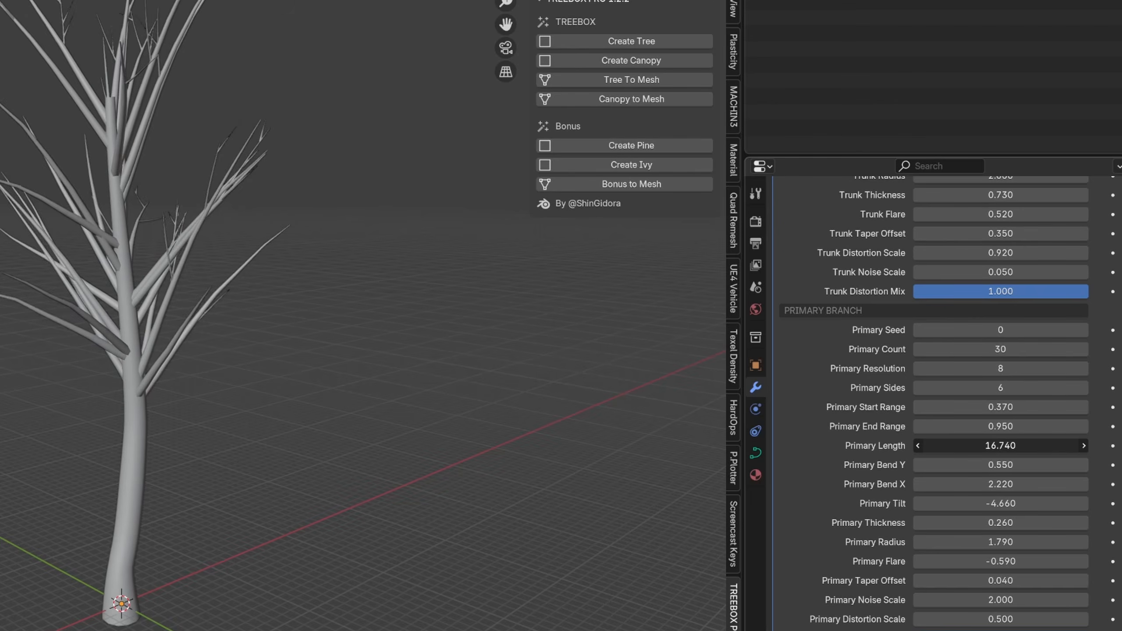
mouse_move(1000, 445)
left_mouse_down()
mouse_move(1016, 445)
mouse_move(980, 446)
left_mouse_up()
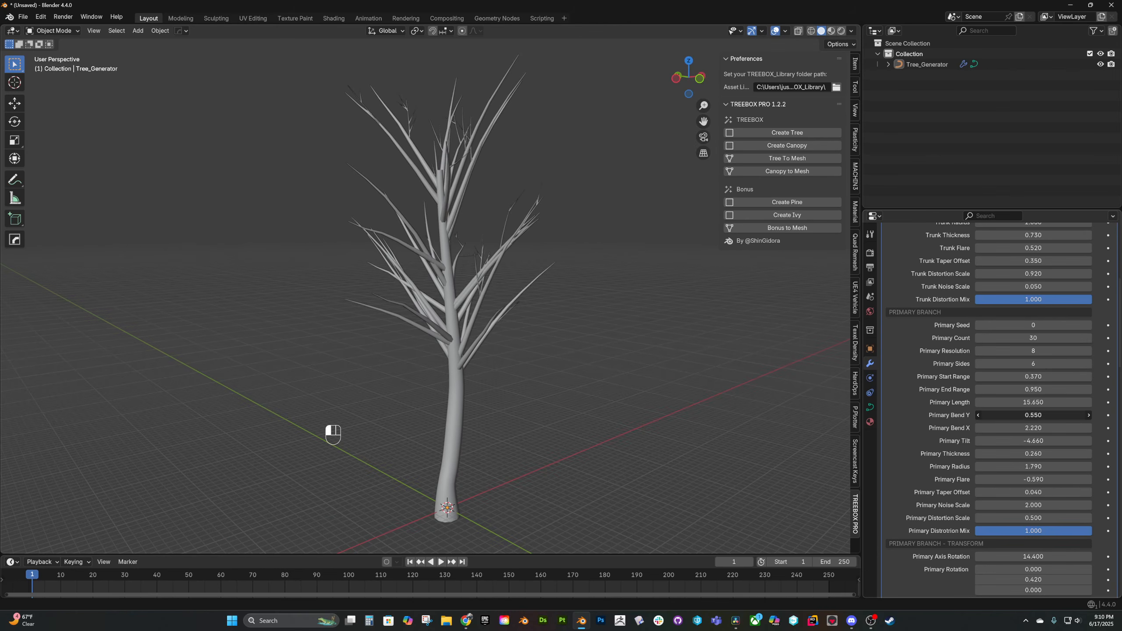
left_click_drag(1032, 415, 1010, 428)
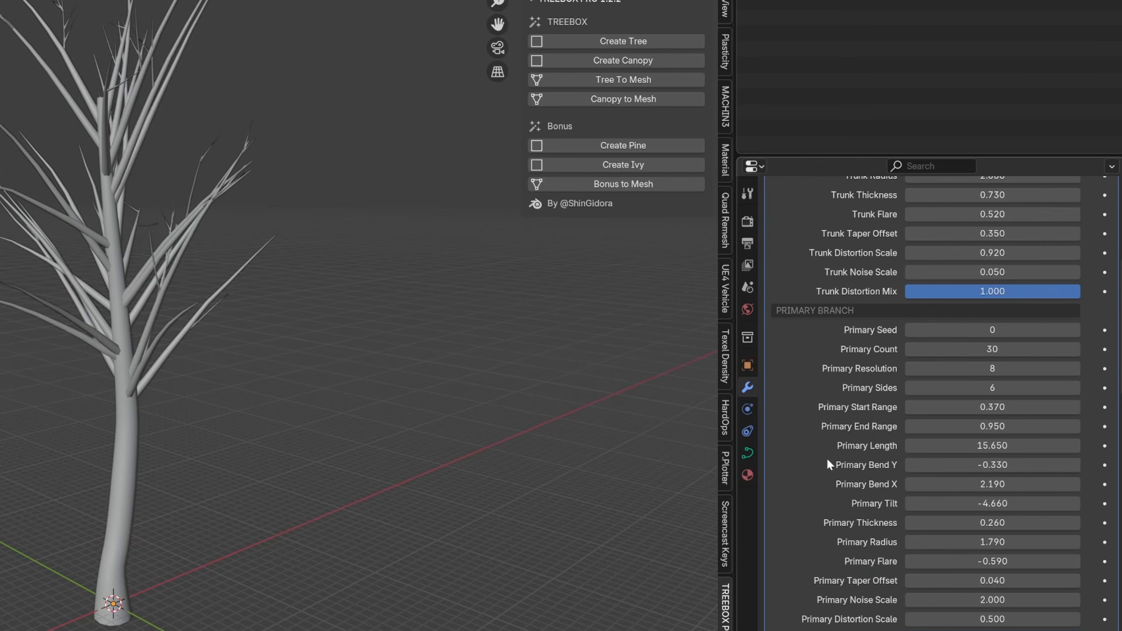
Spread the primary branches outward by setting the Primary Rotation X to -0.010 and Y to 0.640
scroll(921, 410, "down", 6)
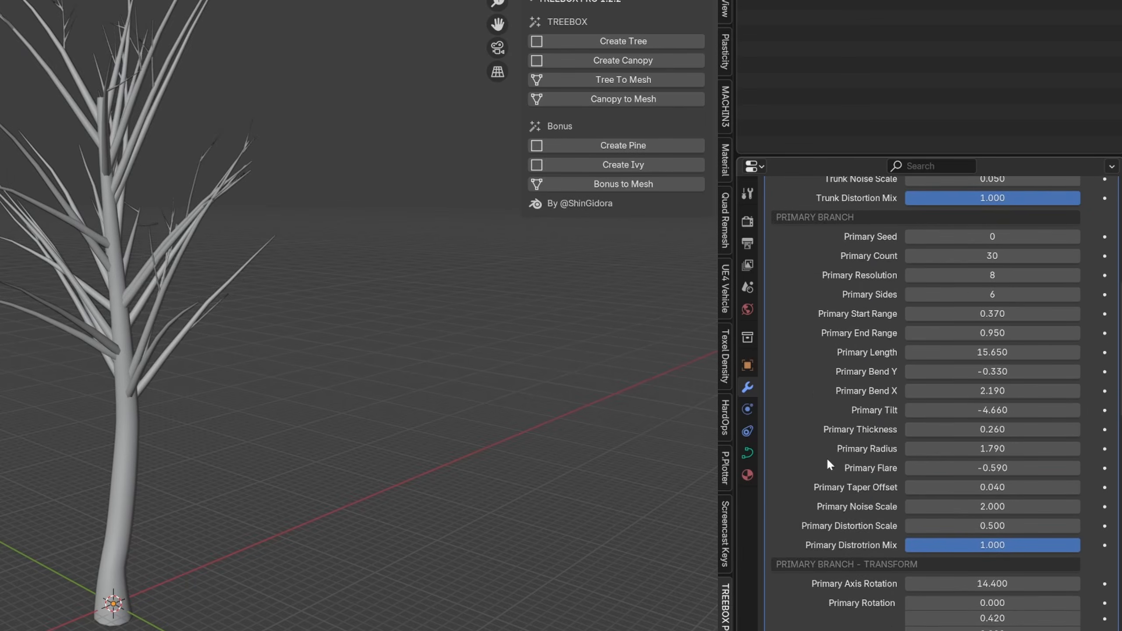
mouse_move(965, 508)
left_mouse_down()
mouse_move(950, 508)
mouse_move(965, 508)
left_mouse_up()
left_click_drag(965, 525, 994, 525)
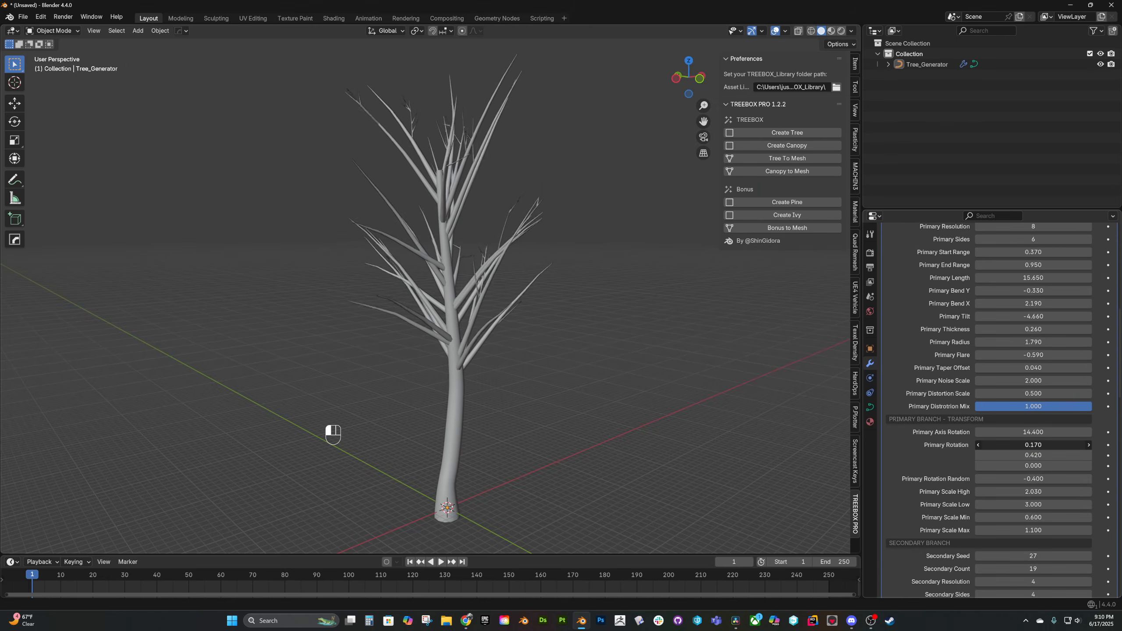
mouse_move(1025, 455)
left_mouse_down()
mouse_move(1040, 455)
mouse_move(1009, 455)
left_mouse_up()
middle_click_drag(610, 333, 619, 335)
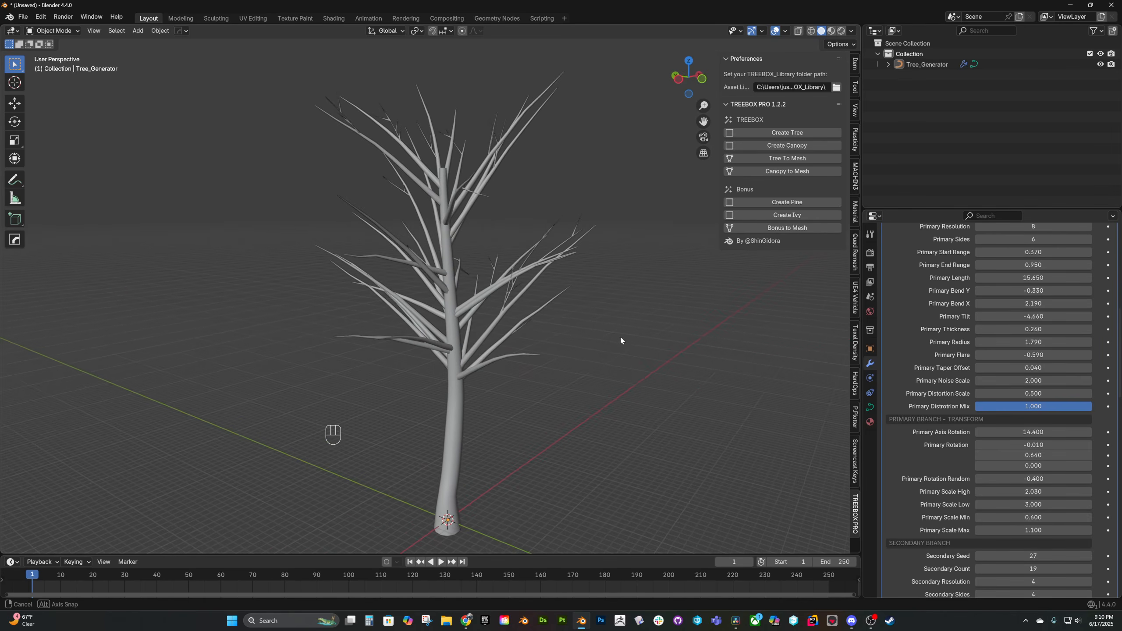
Set Primary Thickness to 0.730, Primary Radius to 1.390 and Primary Flare to -0.460, and adjust the trunk to Radius 3.540 and Flare 0.070
scroll(1016, 353, "up", 3)
left_click_drag(1033, 391, 1060, 391)
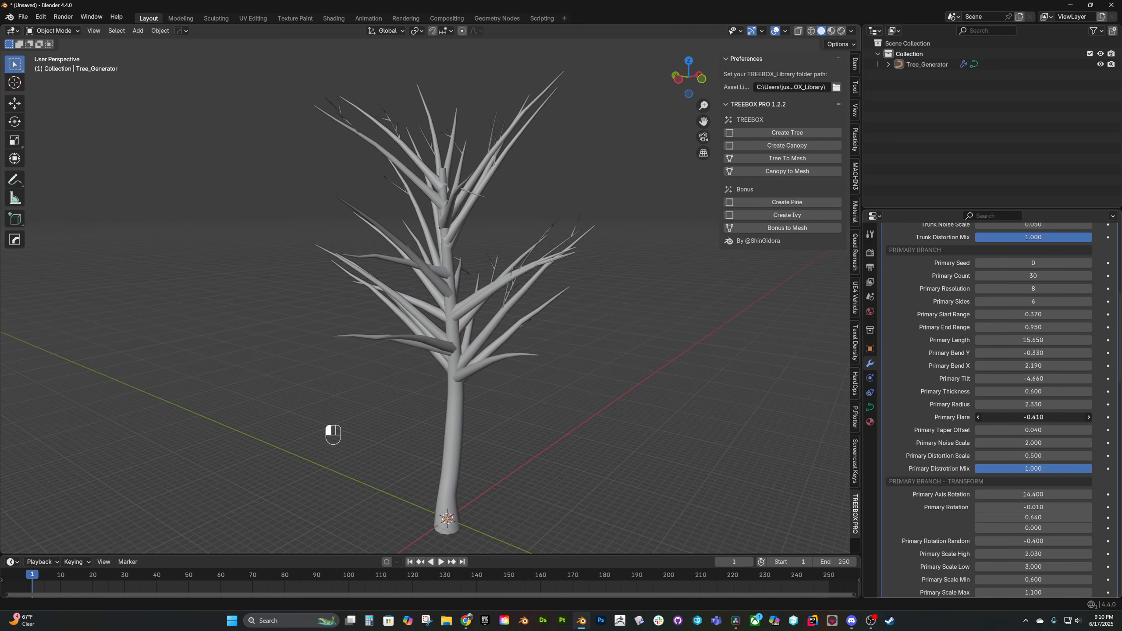
left_click_drag(1000, 404, 1020, 388)
scroll(1009, 401, "up", 10)
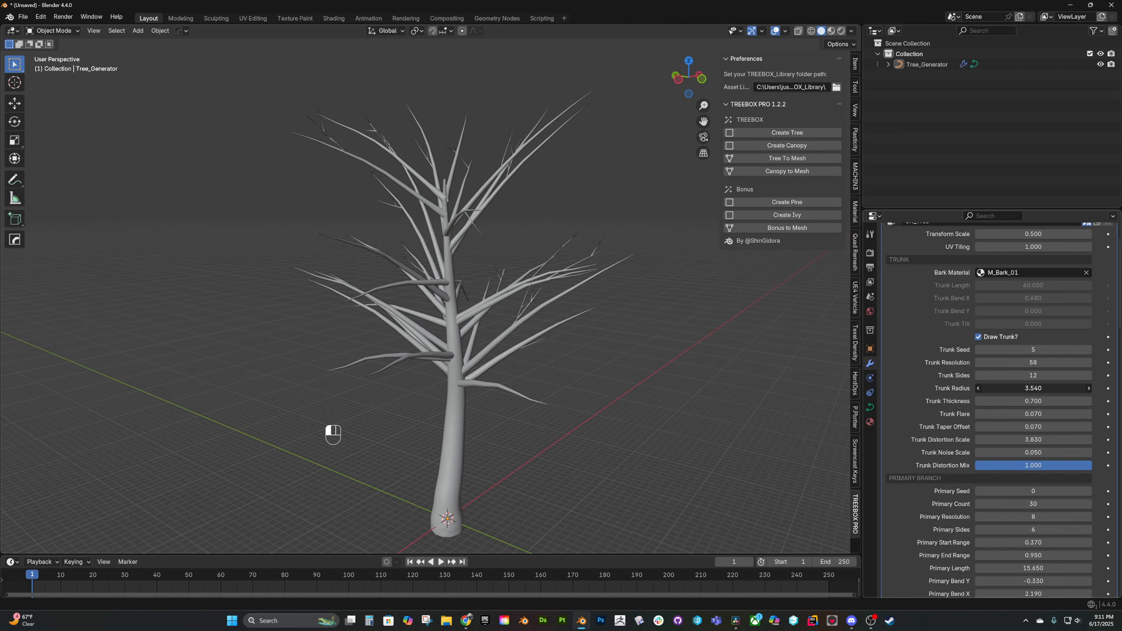
scroll(1018, 442, "down", 10)
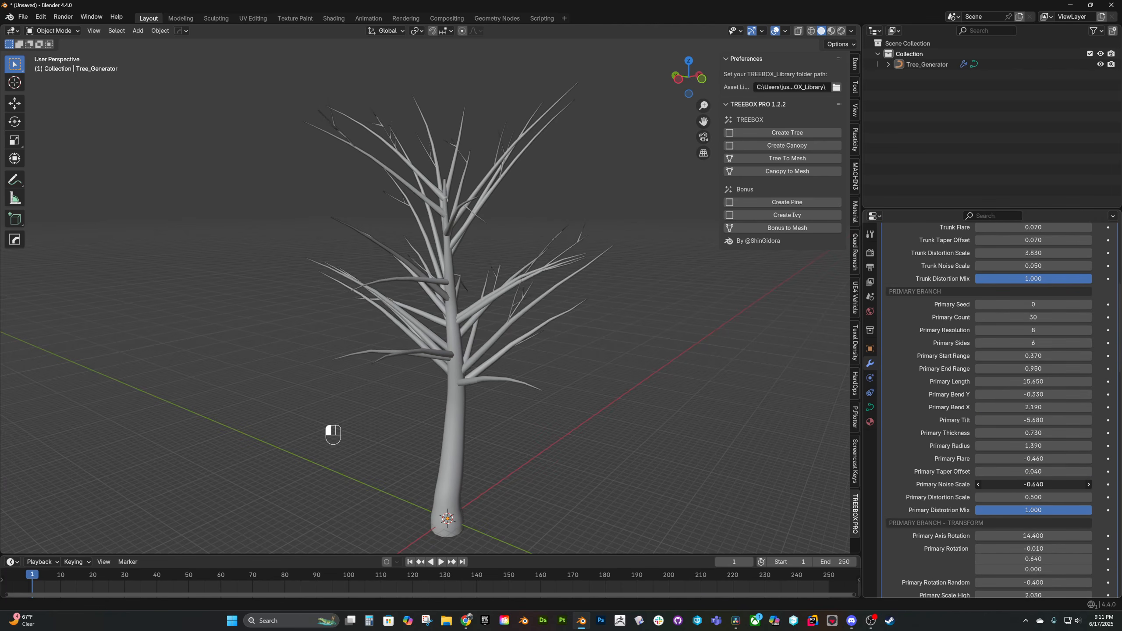
Refine the primary branches with Primary Resolution 21, Primary Noise Scale 0.090 and Primary Distortion Scale 1.100
left_click_drag(1015, 484, 1038, 484)
left_click_drag(1032, 497, 1073, 497)
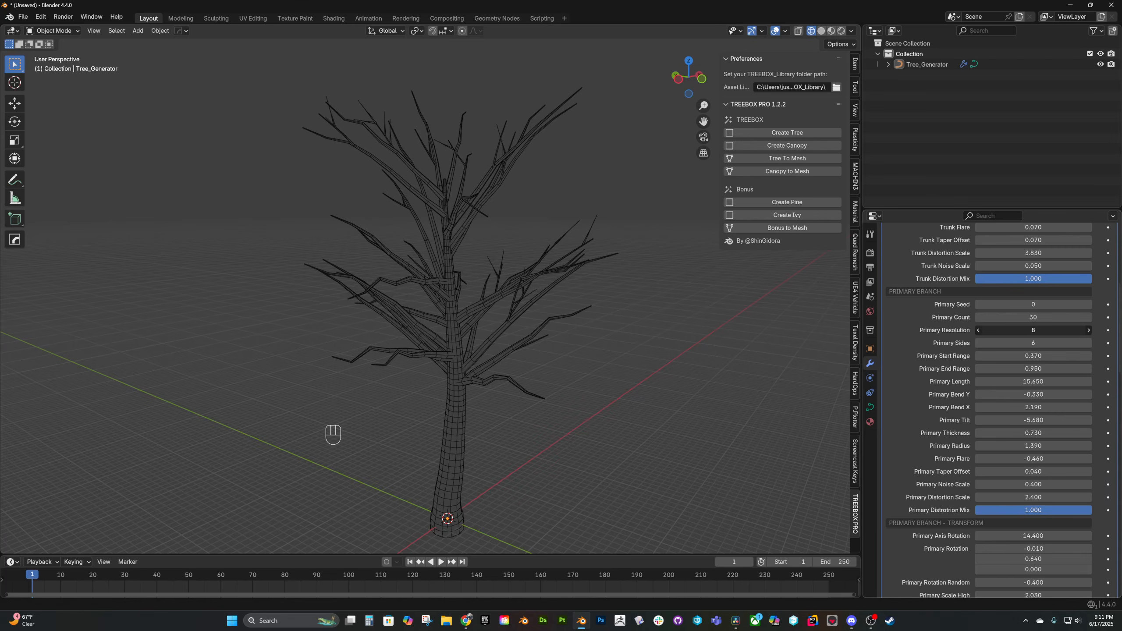
left_click_drag(1032, 330, 1075, 330)
mouse_move(1024, 484)
left_mouse_down()
mouse_move(1011, 484)
mouse_move(1031, 472)
mouse_move(1027, 497)
mouse_move(1009, 496)
left_mouse_up()
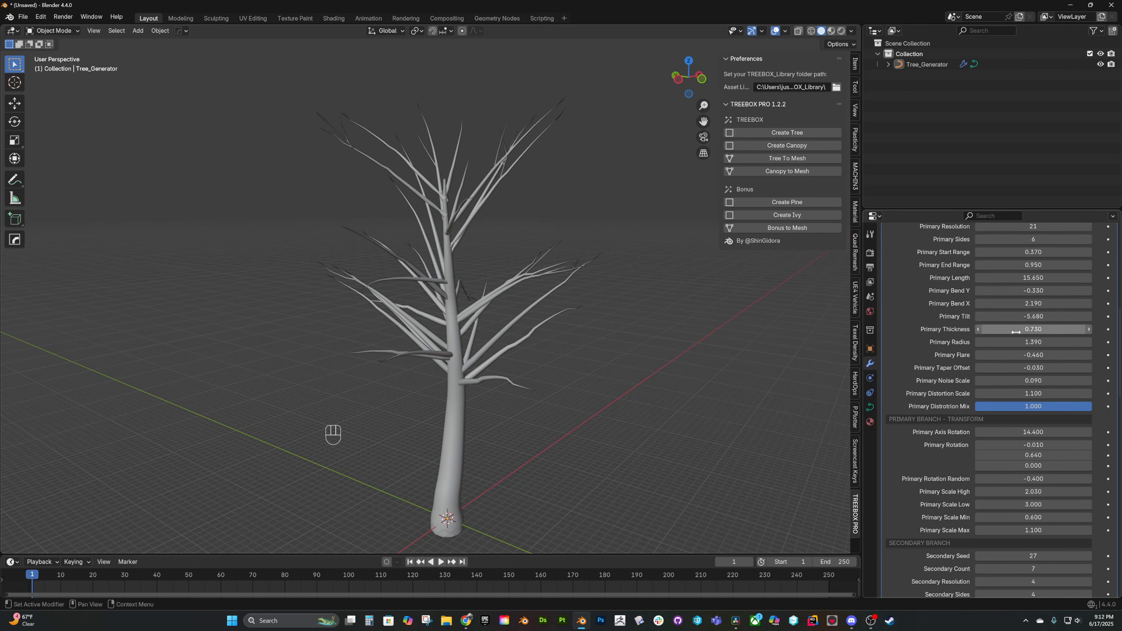
Set Primary Thickness to 1.340 and give the secondary branches Seed 47, Start Range 0.000 and End Range 0.620
mouse_move(1015, 329)
left_mouse_down()
mouse_move(1057, 329)
mouse_move(1032, 329)
mouse_move(1043, 329)
mouse_move(1015, 296)
mouse_move(1075, 283)
left_mouse_up()
scroll(1031, 296, "up", 4)
middle_click_drag(648, 280, 689, 305)
scroll(1023, 331, "down", 10)
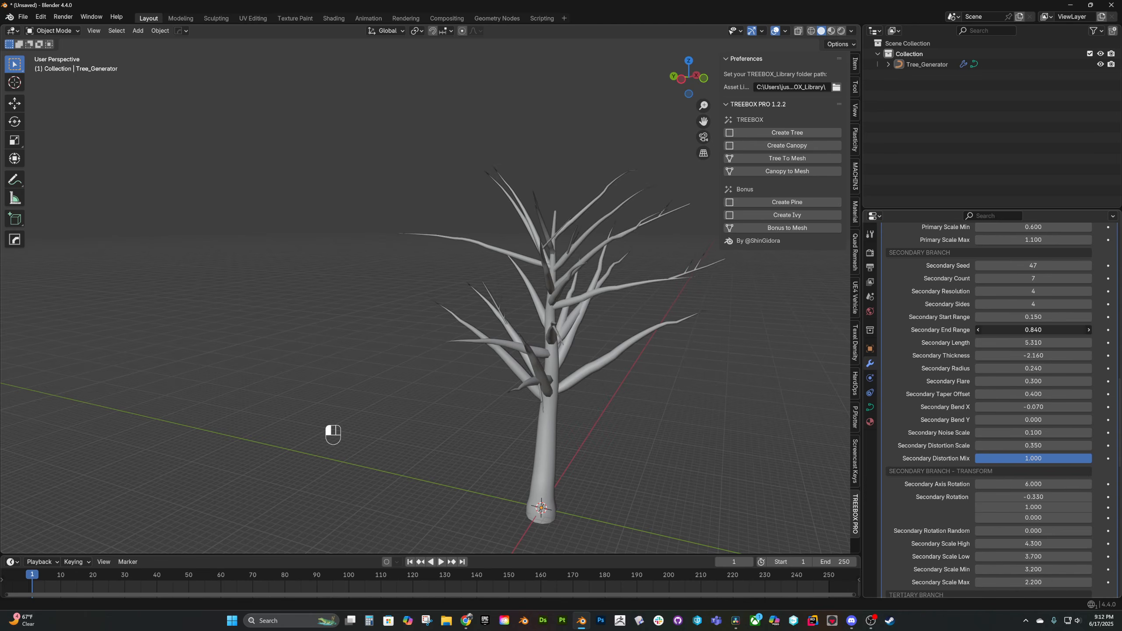
left_click_drag(1023, 329, 1025, 317)
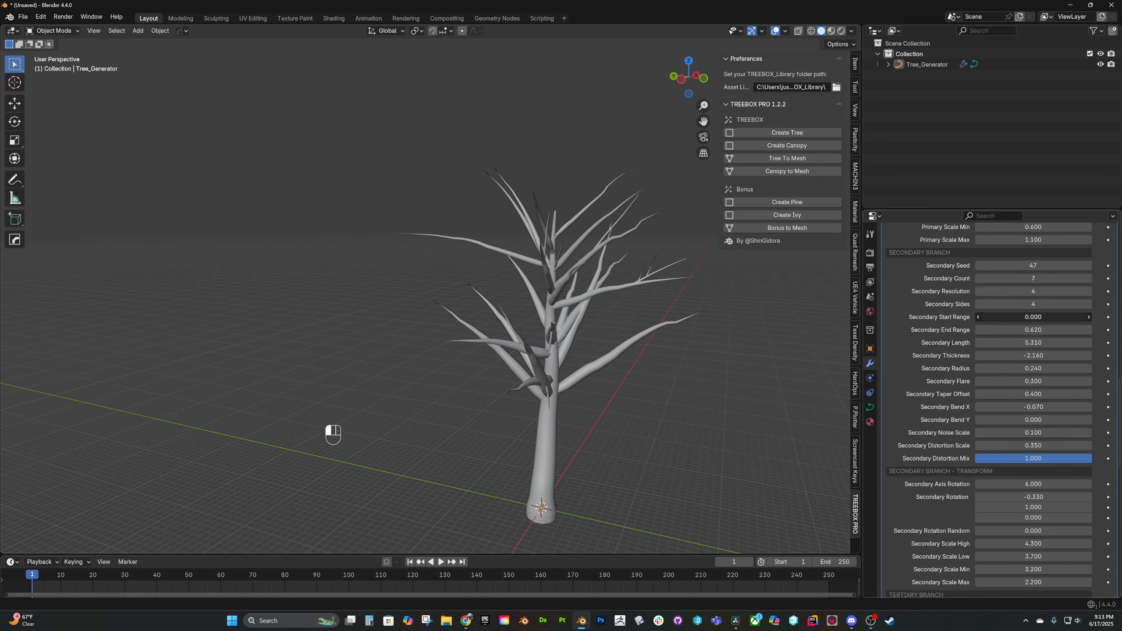
Adjust the Primary Flare and Primary Taper Offset of the primary branches
scroll(1020, 336, "up", 15)
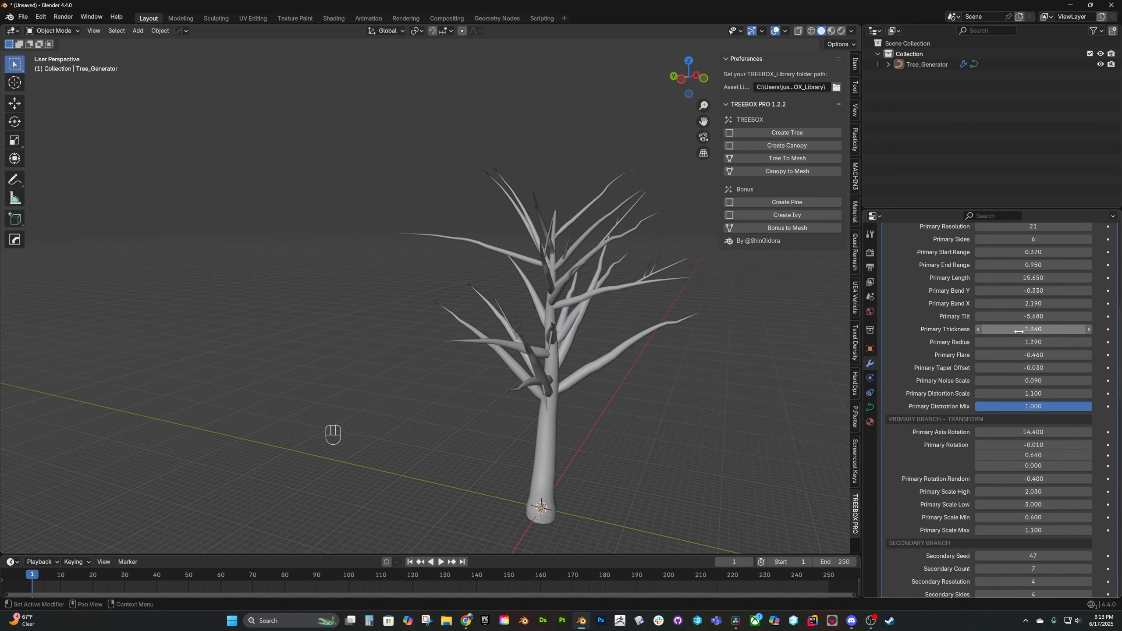
left_click_drag(1014, 355, 937, 355)
left_click_drag(1014, 369, 1009, 368)
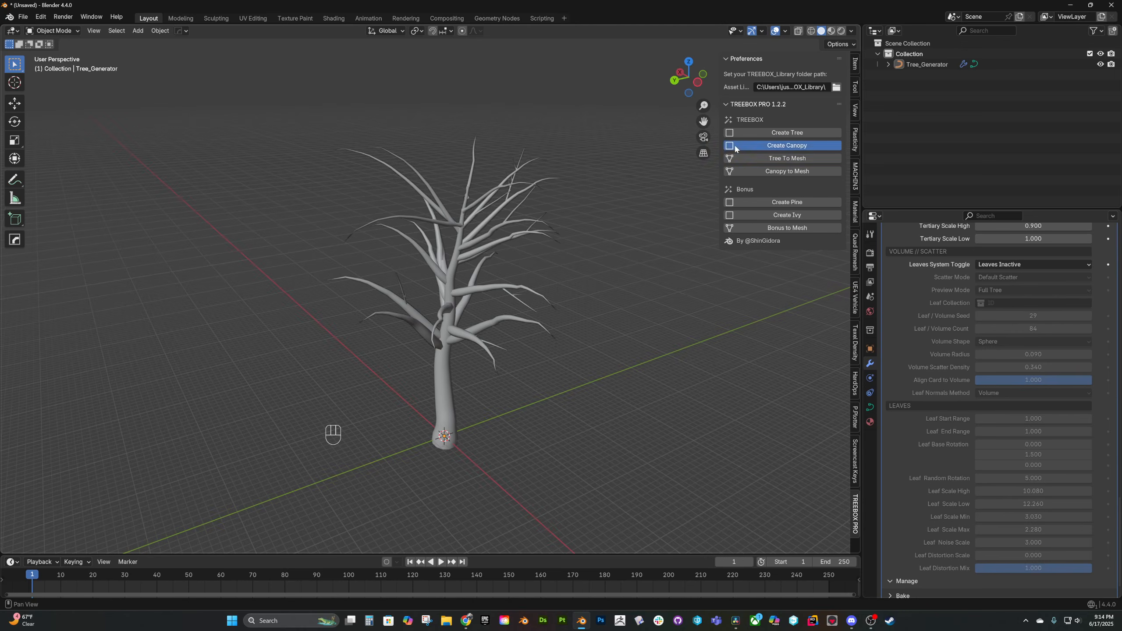
Hide the tree, create a canopy with the add-on and select it
left_click(521, 318)
key("h")
scroll(424, 446, "up", 7)
scroll(478, 336, "up", 2)
middle_click_drag(668, 317, 487, 290, "shift")
left_click(488, 290)
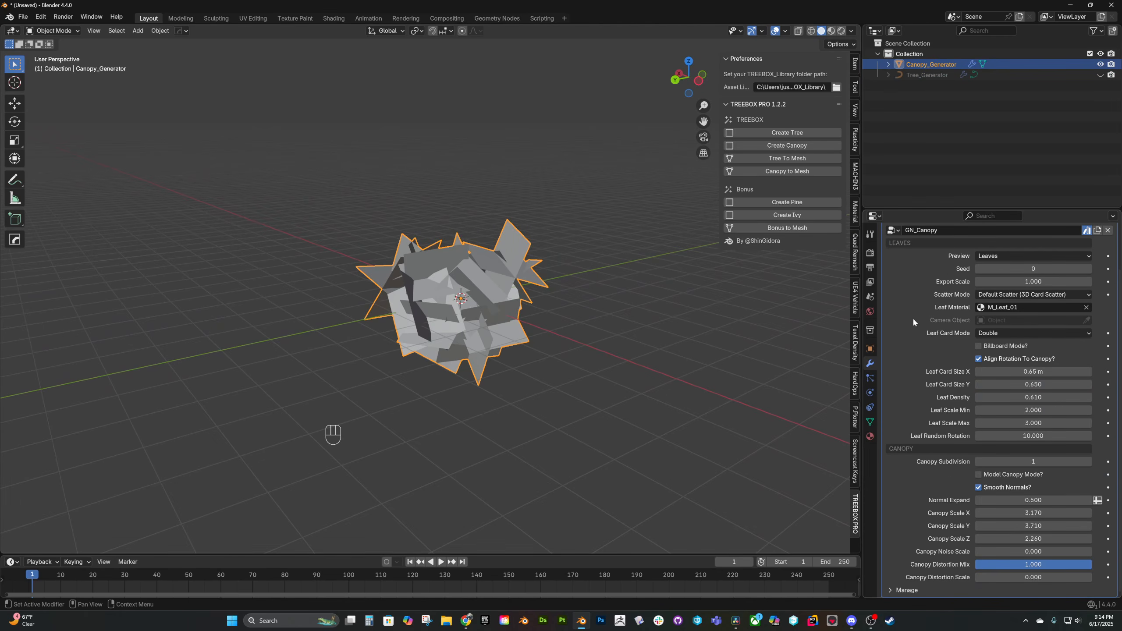
Set Leaf Card Size X to 1 m, Leaf Card Size Y to 1.010 and Leaf Density to 0.430, and show the canopy in material preview
scroll(912, 317, "up", 2)
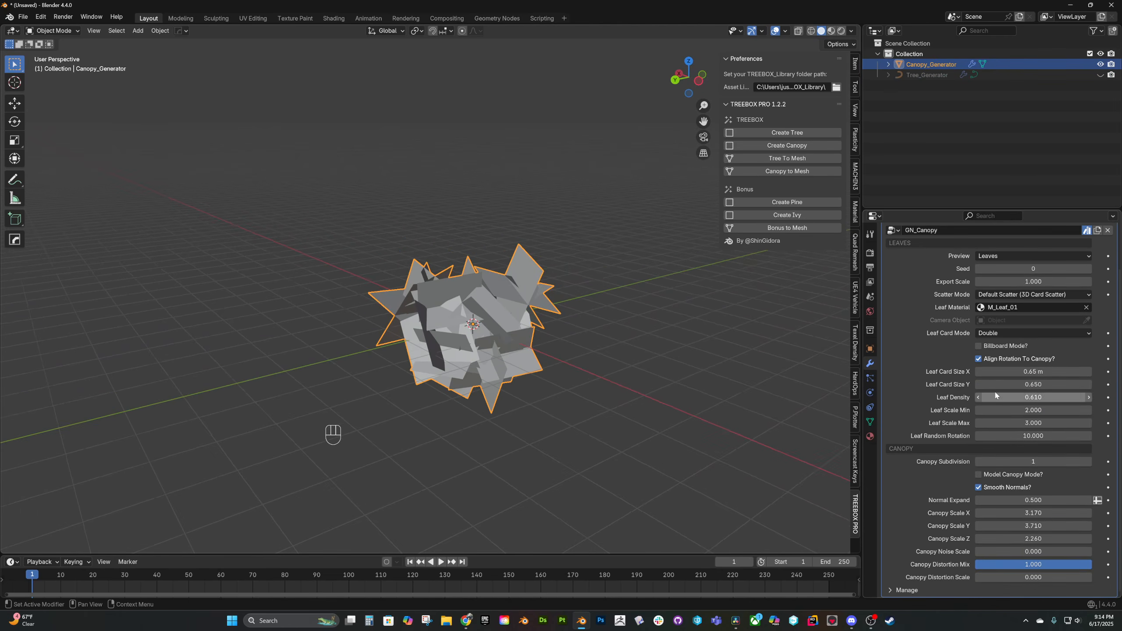
mouse_move(997, 384)
left_mouse_down()
mouse_move(1030, 384)
mouse_move(1002, 371)
mouse_move(1015, 371)
mouse_move(992, 400)
left_mouse_up()
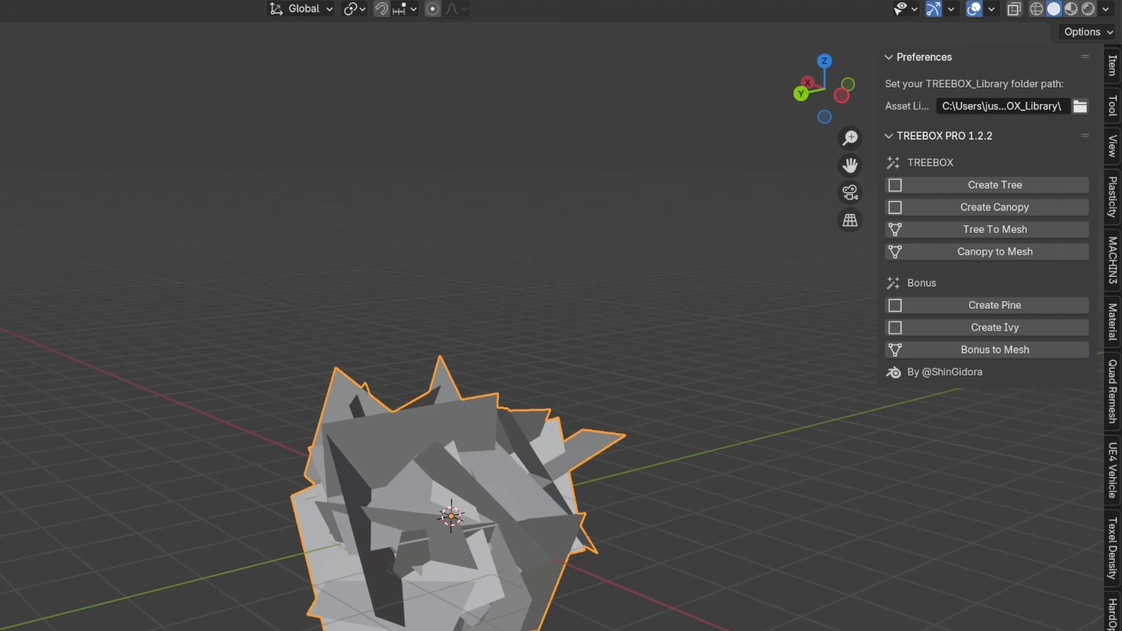
left_click(1072, 9)
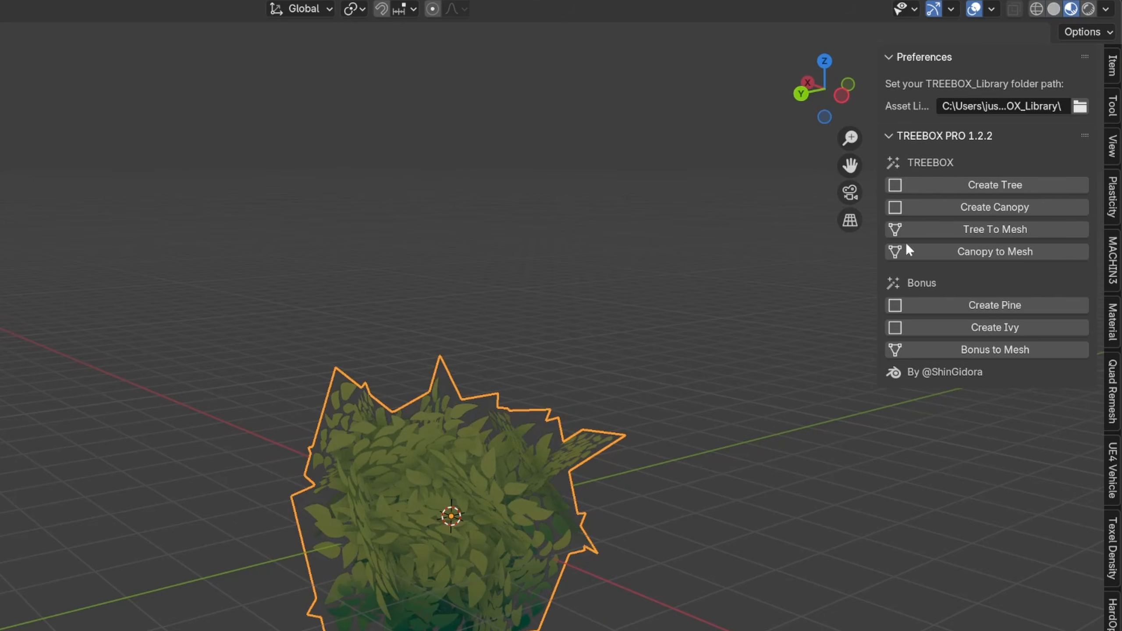
left_click(654, 380)
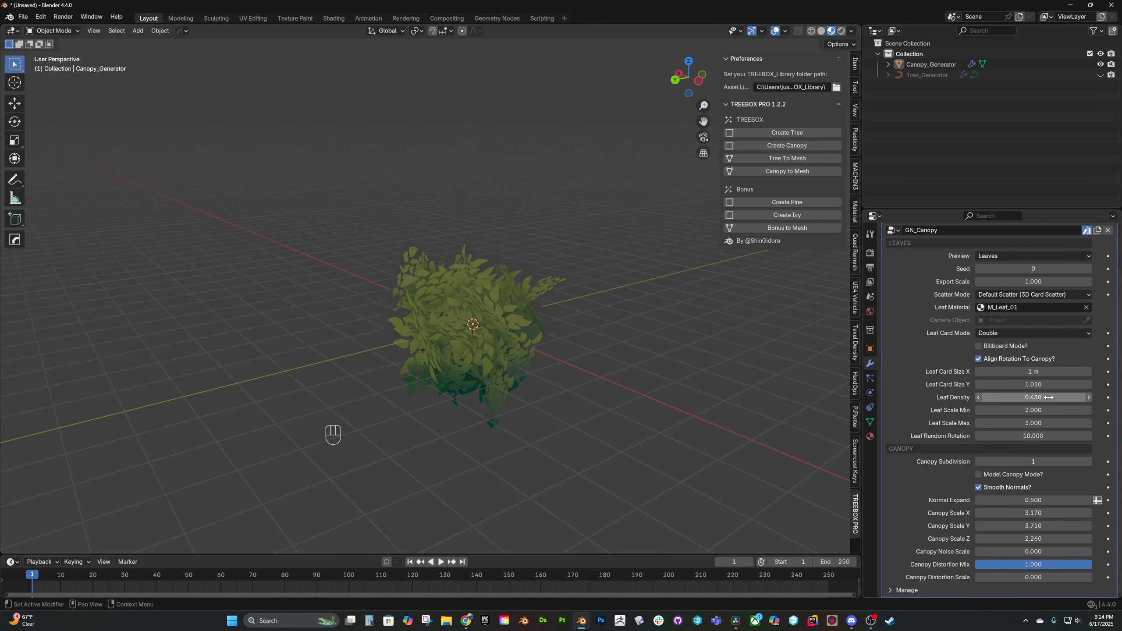
Scale the canopy to X 6.490, Y 6.800, Z 3.740, with leaf cards of 0.78 m by 0.670 and Leaf Density 0.610
left_click_drag(1050, 397, 1023, 397)
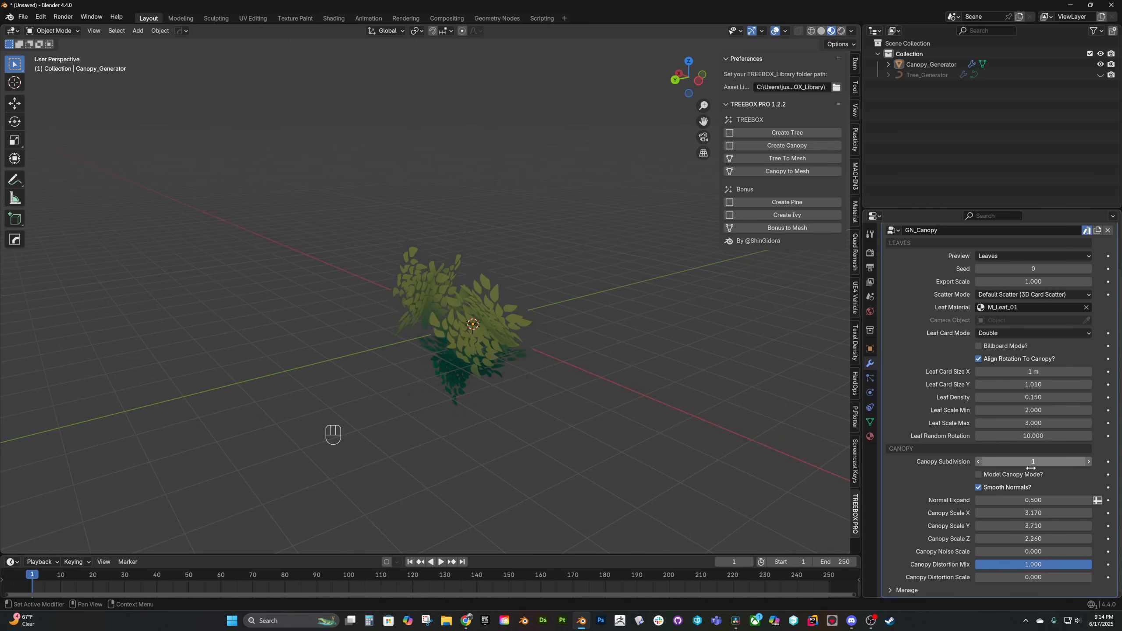
left_click_drag(1032, 512, 1060, 538)
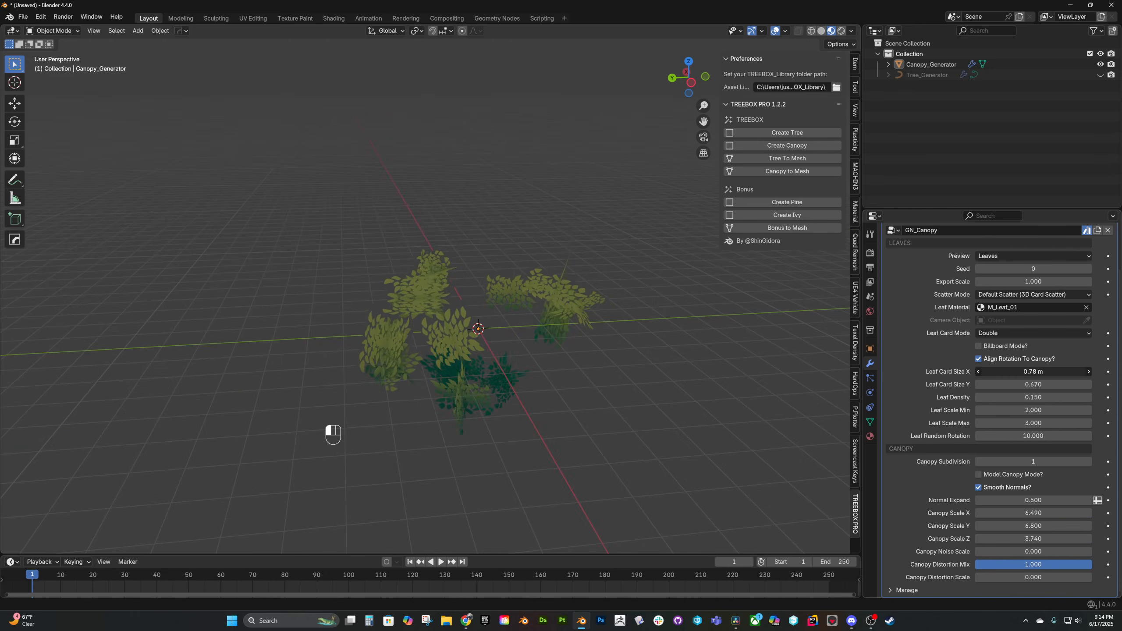
left_click_drag(1025, 397, 1060, 397)
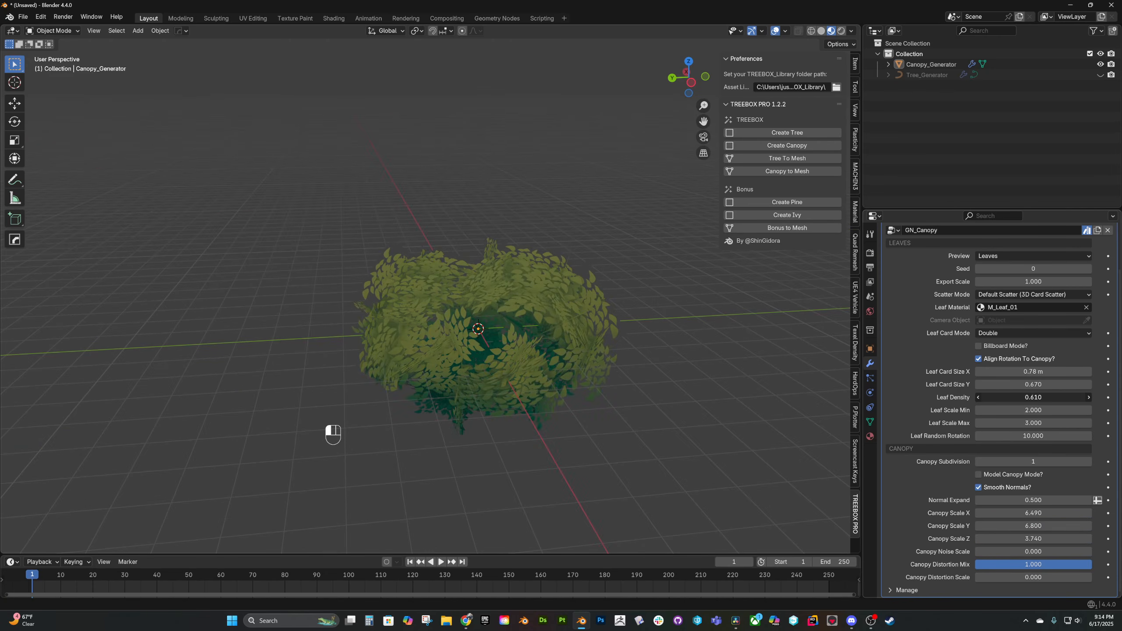
Disable Align Rotation To Canopy and set Leaf Random Rotation to 12.050
left_click(979, 359)
middle_click_drag(585, 358, 647, 353)
left_click_drag(1033, 436, 1052, 436)
scroll(620, 367, "down", 4)
middle_click_drag(621, 367, 529, 340)
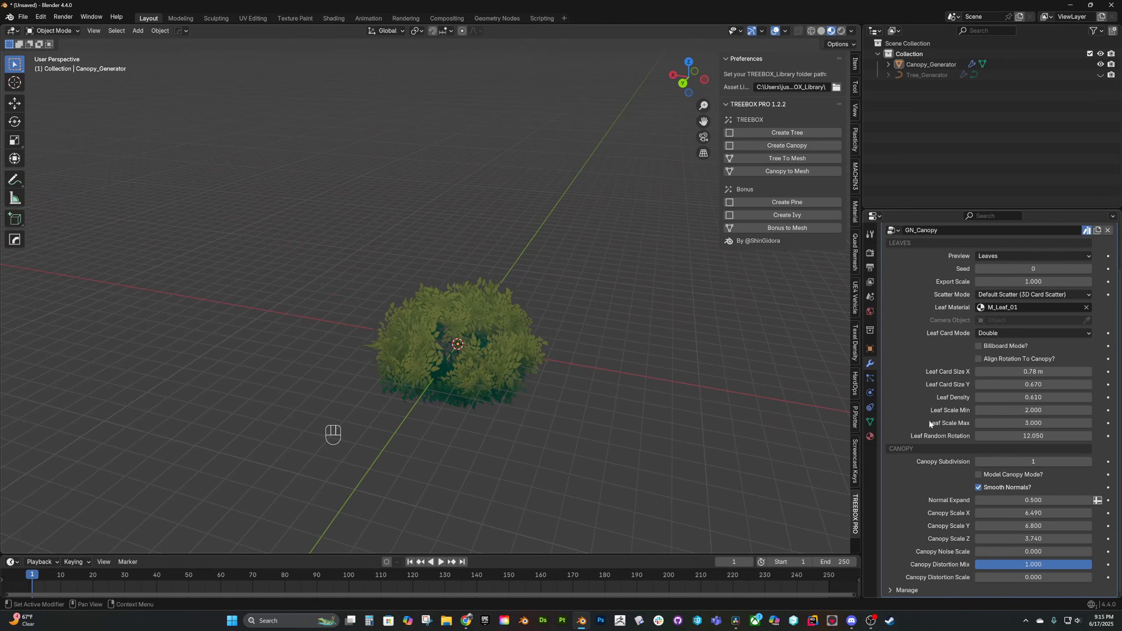
Set Canopy Scale X to 4.790, Y to 5.540 and Z to 2.660, and Leaf Density to 1.370
left_click_drag(1032, 513, 1053, 513)
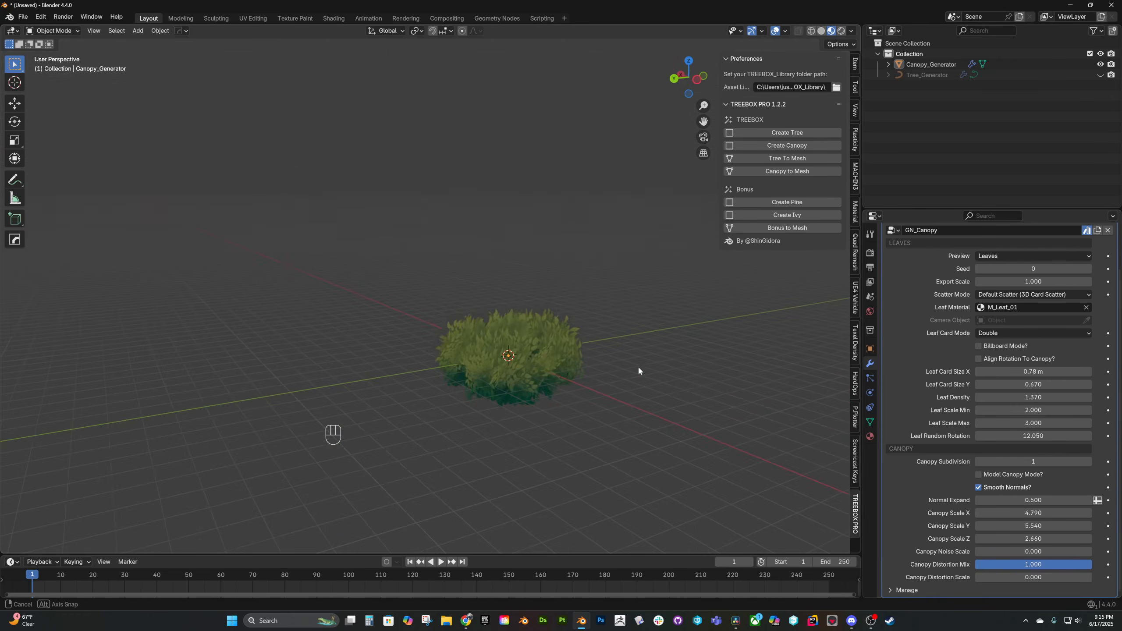
scroll(634, 394, "up", 3)
mouse_move(638, 365)
middle_mouse_down()
mouse_move(635, 395)
mouse_move(610, 402)
mouse_move(645, 366)
middle_mouse_up()
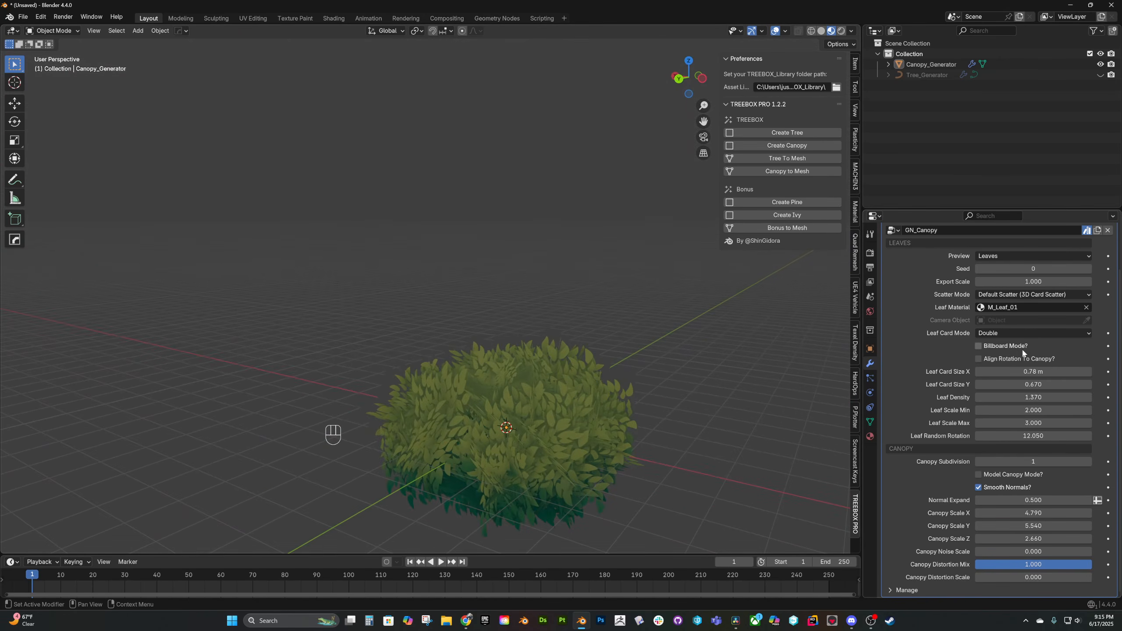
Compare the Single and Double leaf card modes on the canopy and set Leaf Card Mode to Triple
left_click(1011, 334)
left_click(1005, 347)
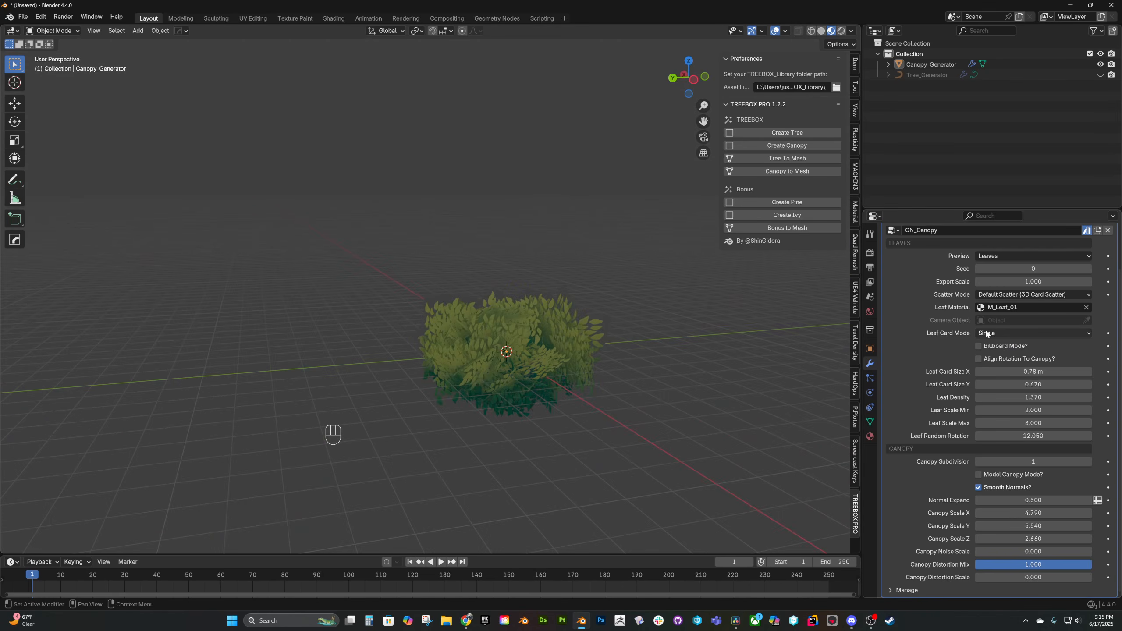
left_click(989, 333)
left_click(987, 357)
left_click(999, 334)
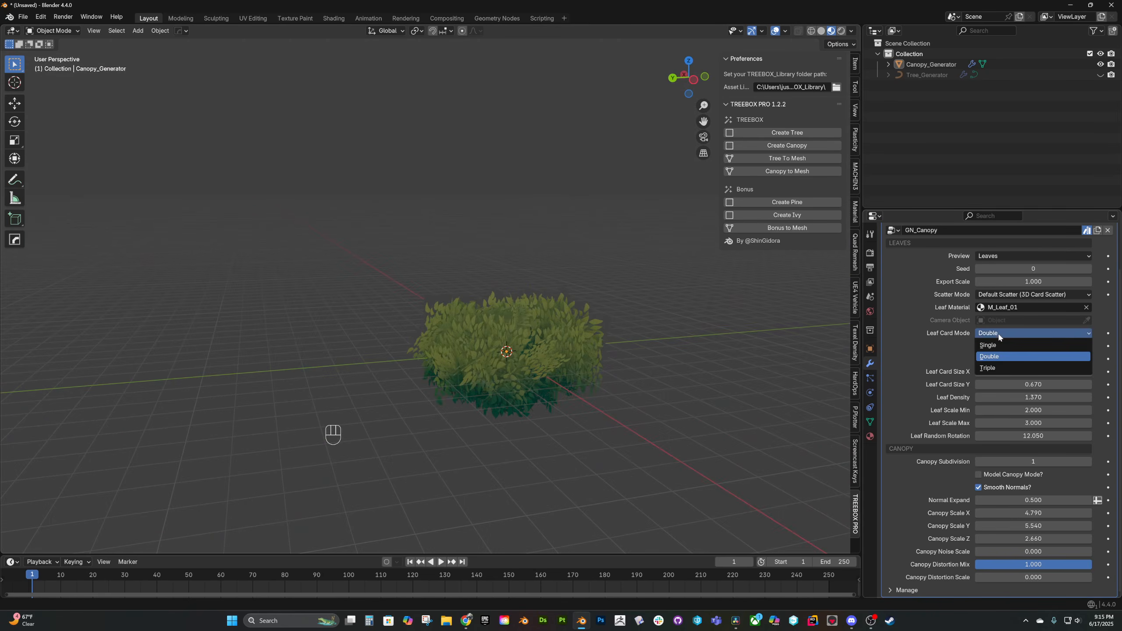
left_click(999, 368)
left_click(530, 355)
middle_click_drag(530, 355, 551, 360)
Enable Billboard Mode on the canopy, and add a camera framing the canopy with Camera to View locked
left_click(977, 346)
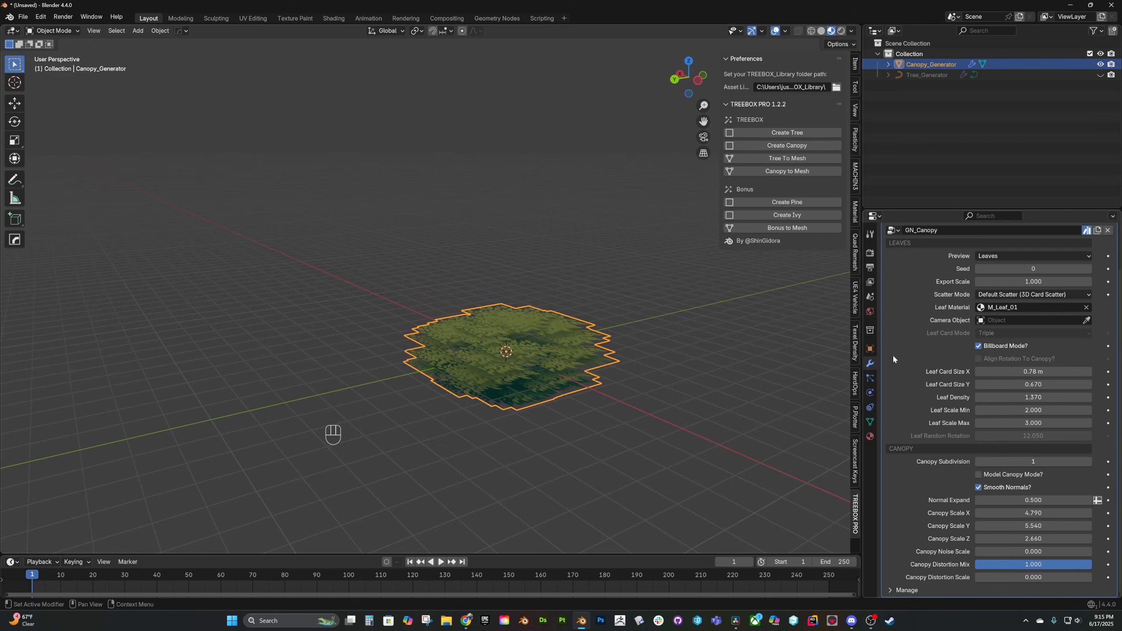
key("shift+a")
left_click(634, 510)
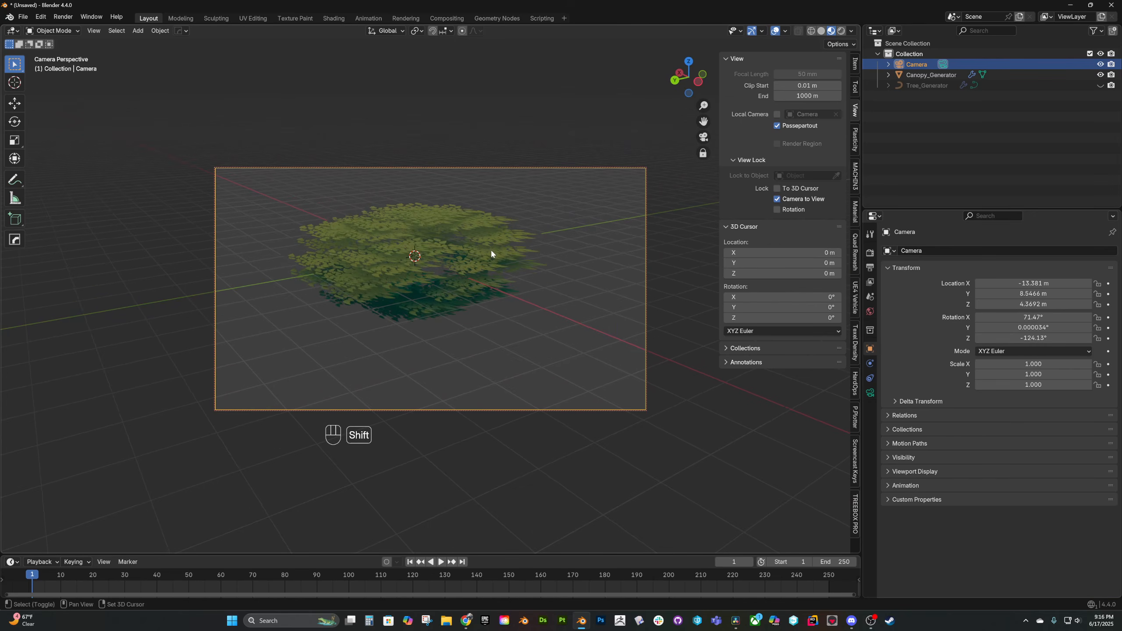
left_click(492, 252)
middle_click_drag(490, 250, 502, 266, "shift")
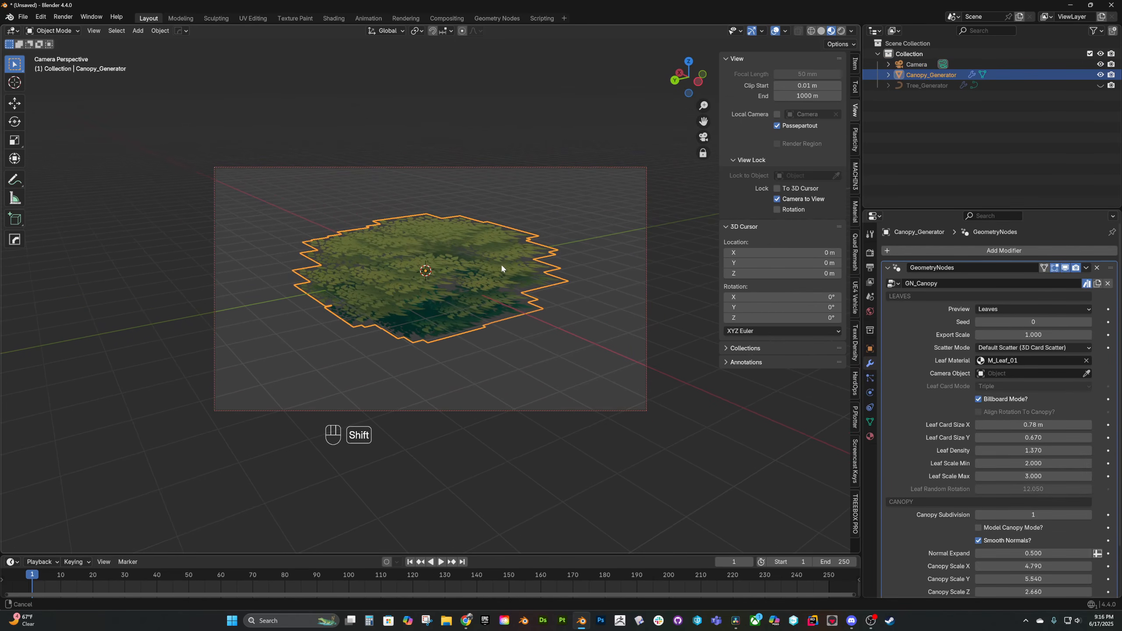
Assign the new camera as the Camera Object for the canopy's billboard leaves
left_click(1008, 373)
left_click(1086, 374)
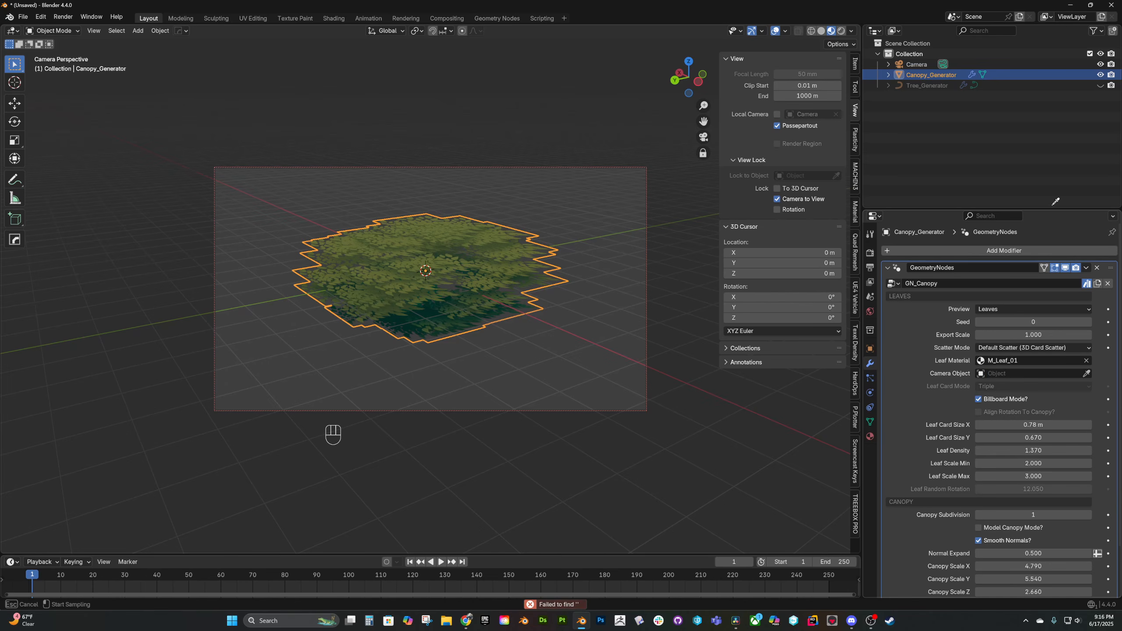
left_click(916, 63)
middle_click_drag(587, 255, 573, 314, "shift")
Undo the canopy's billboard setup and enable Model Canopy Mode on the canopy
key("ctrl+z")
left_click(494, 298)
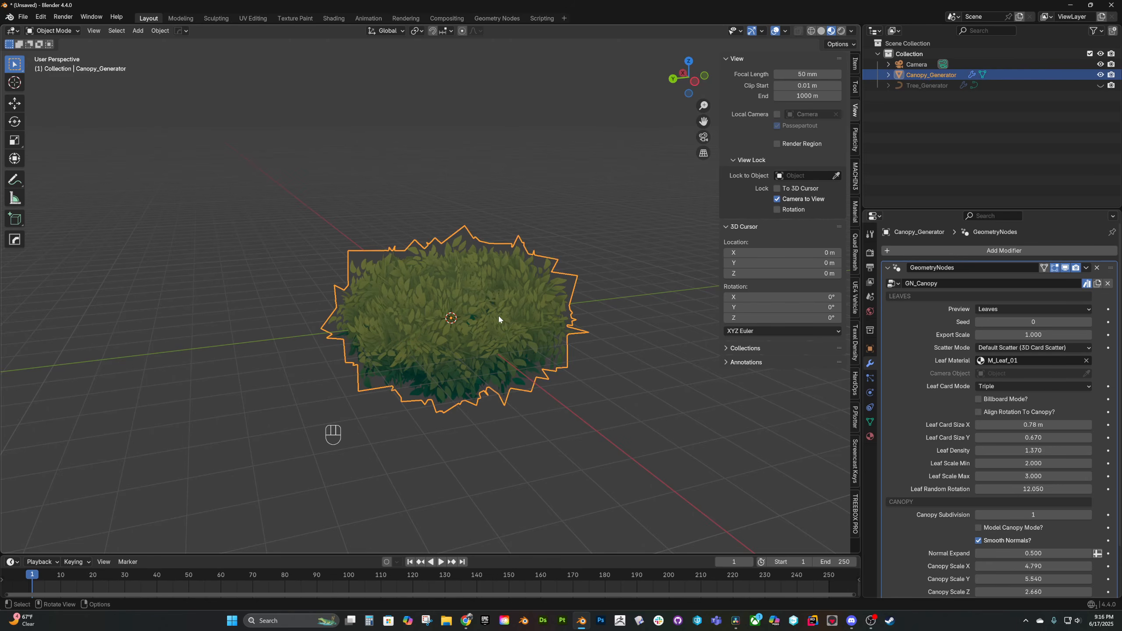
left_click(978, 527)
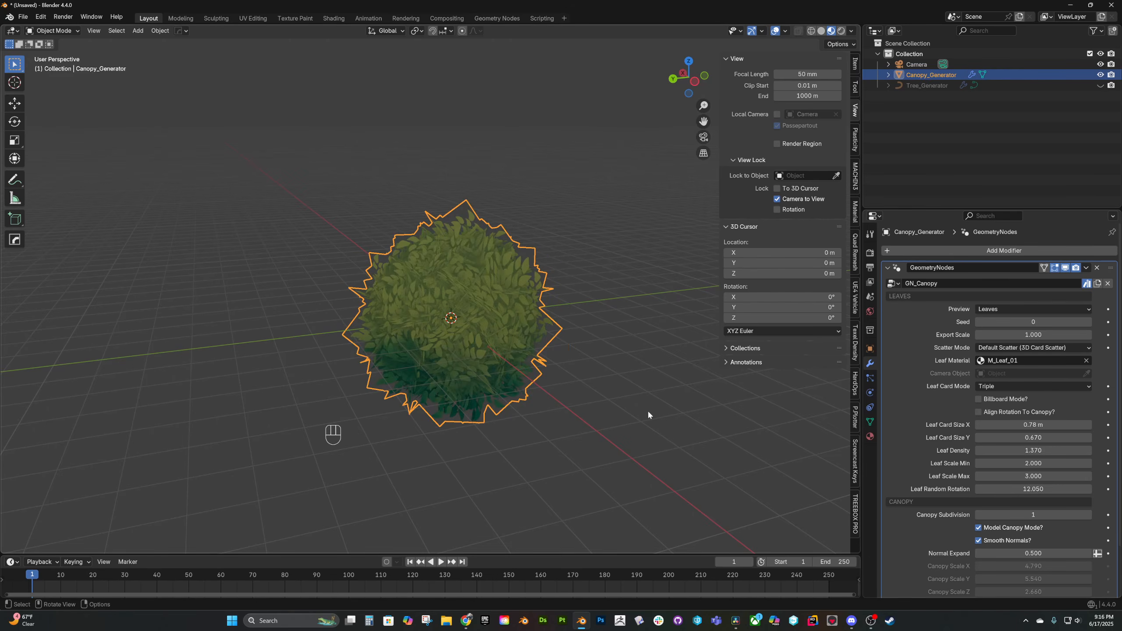
Scale the canopy mesh along individual axes in Edit Mode, and set the canopy's Leaf Density to 0.450
key("Tab")
left_click(481, 279)
middle_click_drag(618, 252, 602, 283)
key("s")
key("y")
key("z")
key("x")
left_click(539, 253)
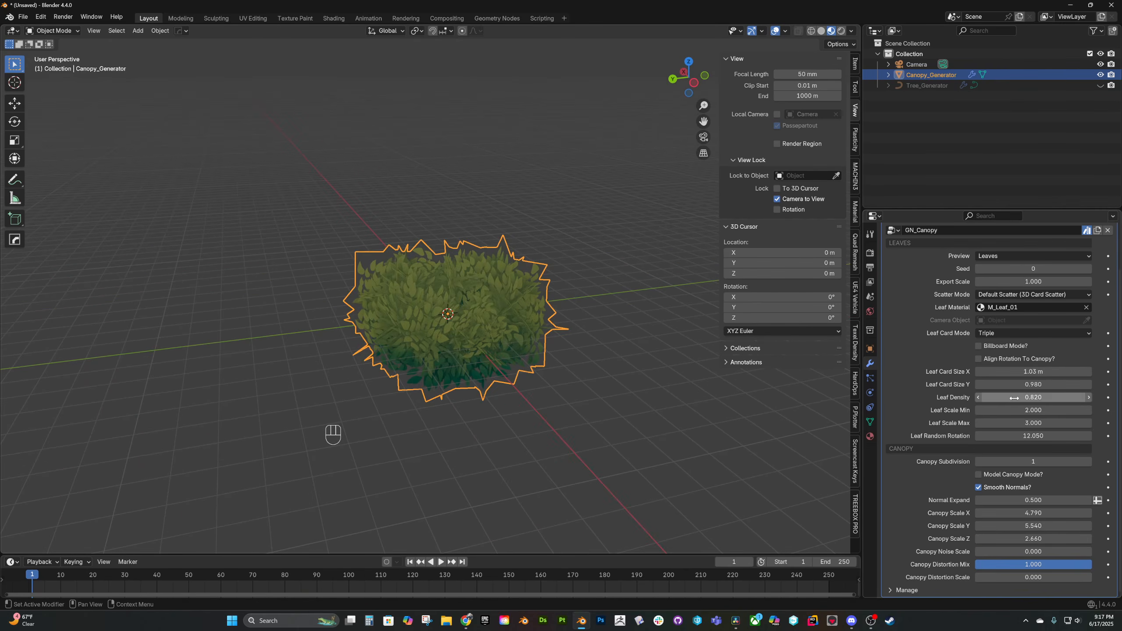
mouse_move(1033, 398)
left_mouse_down()
mouse_move(1016, 397)
mouse_move(1033, 398)
left_mouse_up()
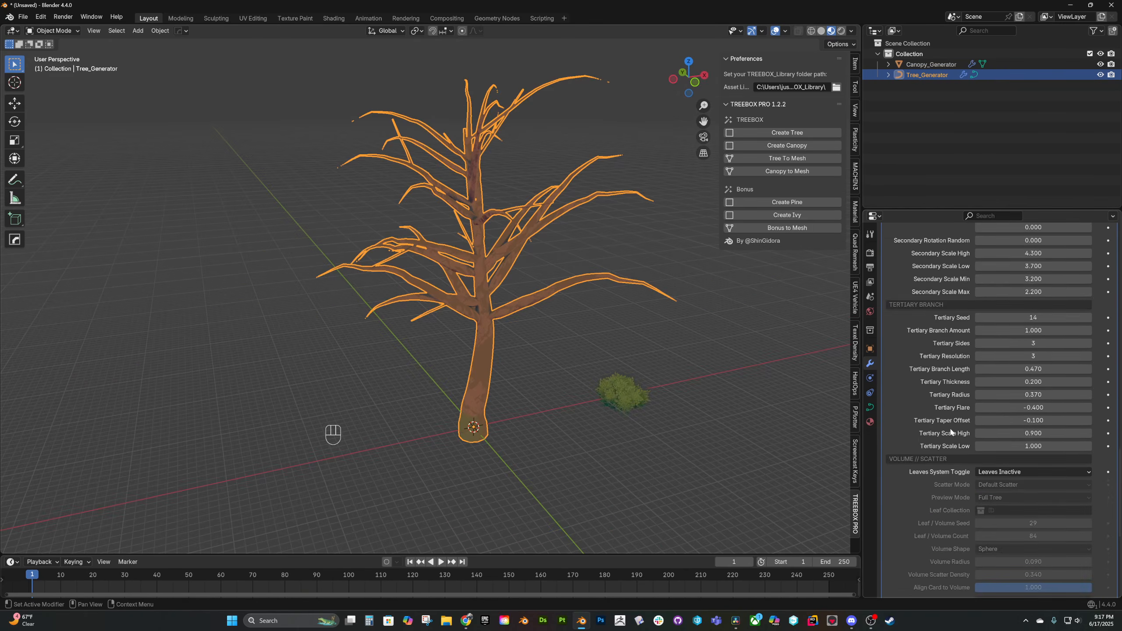
Set the tree generator's Leaves System Toggle to Leaves Active
scroll(950, 429, "down", 5)
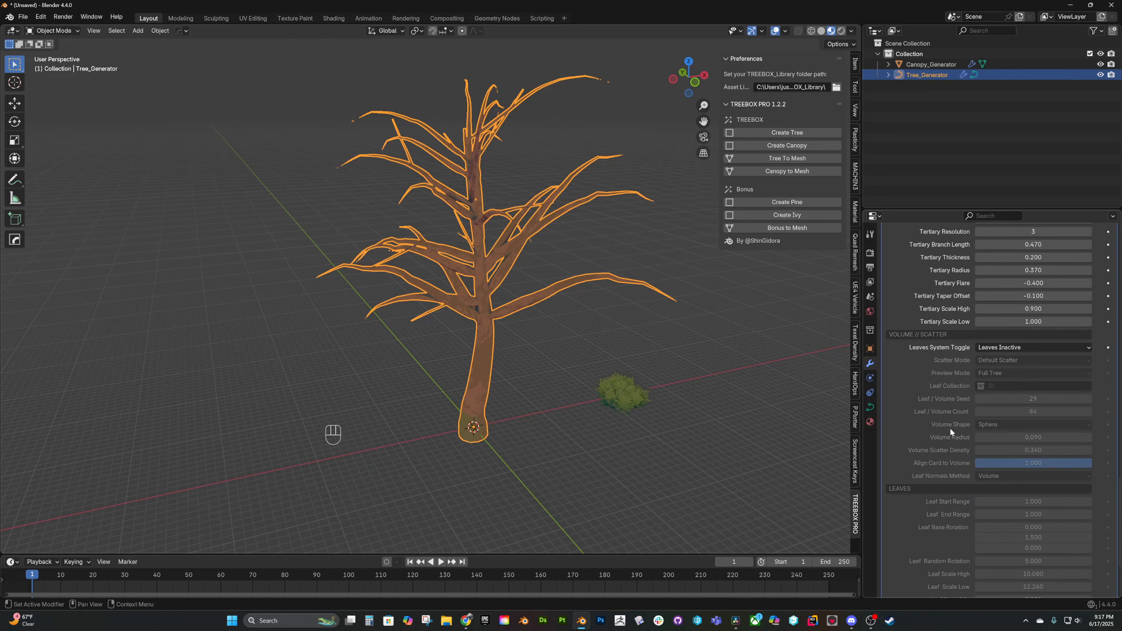
scroll(949, 426, "down", 3)
scroll(949, 426, "up", 1)
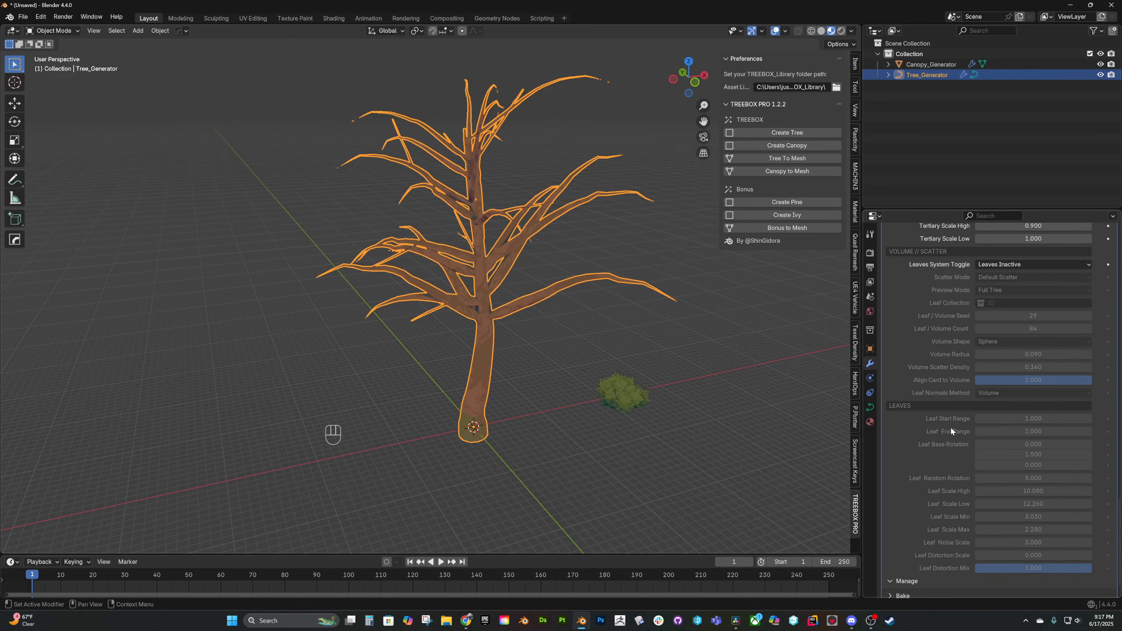
left_click(1011, 264)
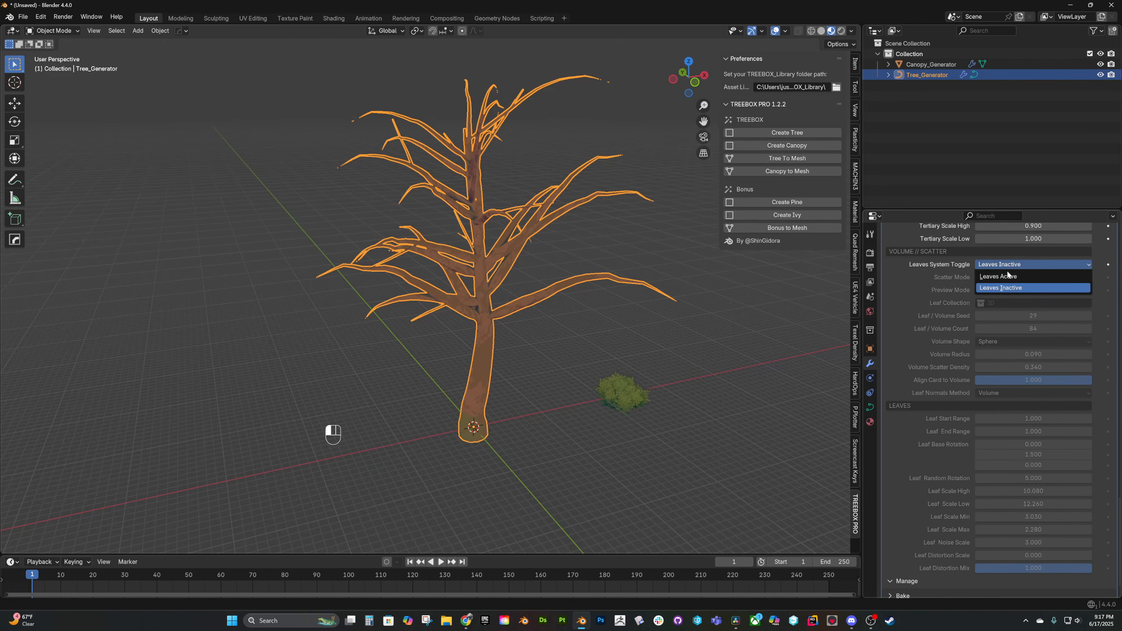
left_click(1007, 276)
scroll(1003, 281, "up", 4)
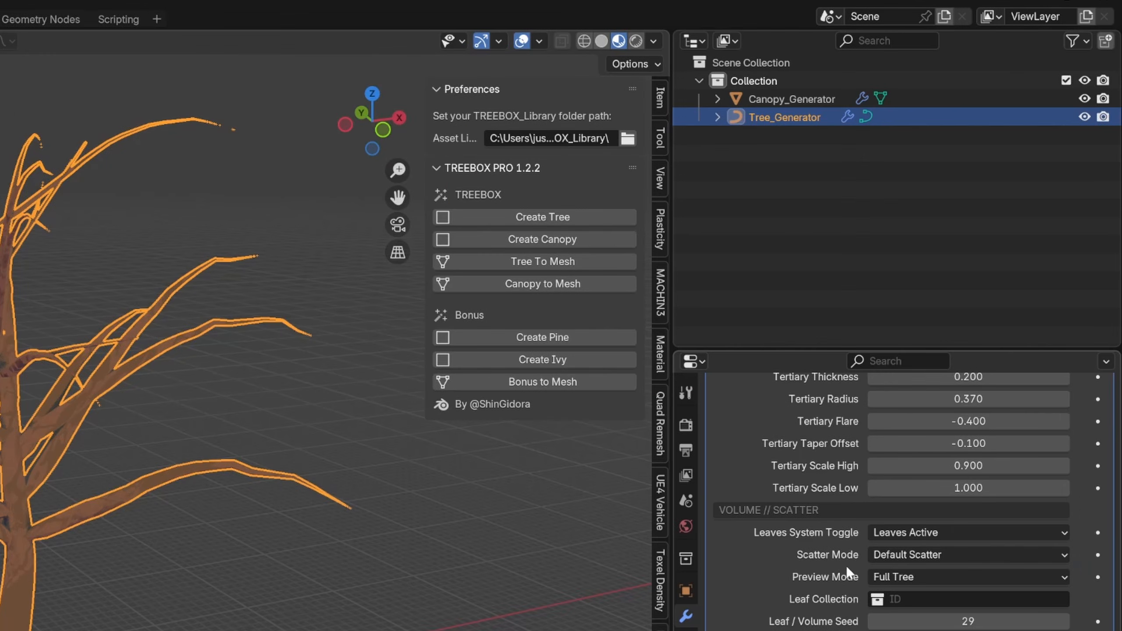
Create a new collection named Canopy in the scene and move Canopy_Generator into it
right_click(685, 240)
left_click(685, 241)
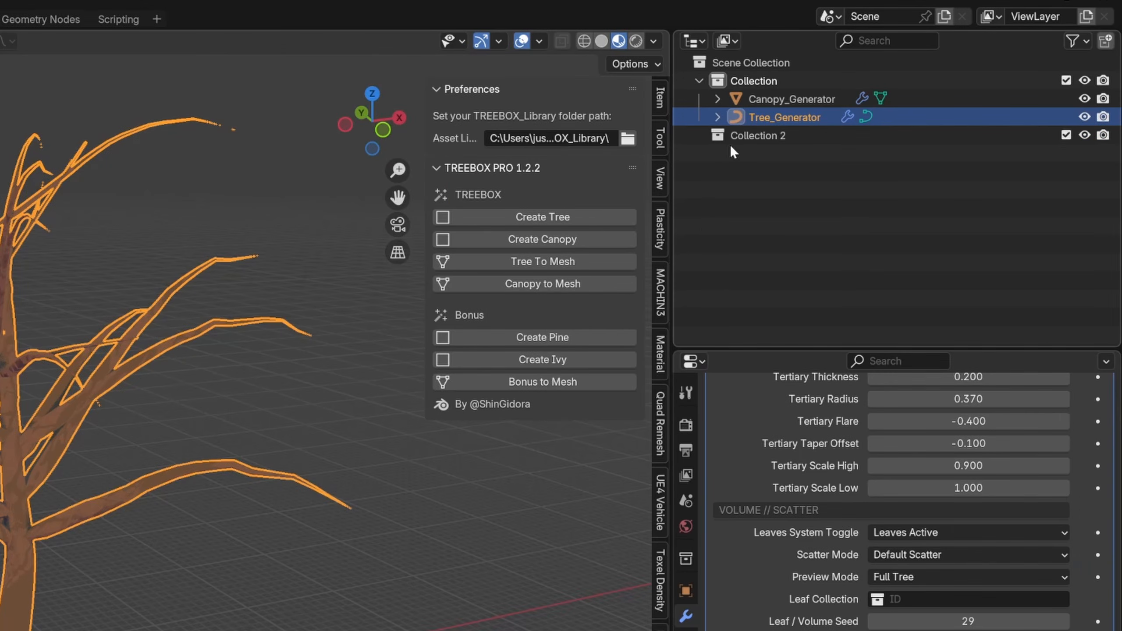
double_click(731, 136)
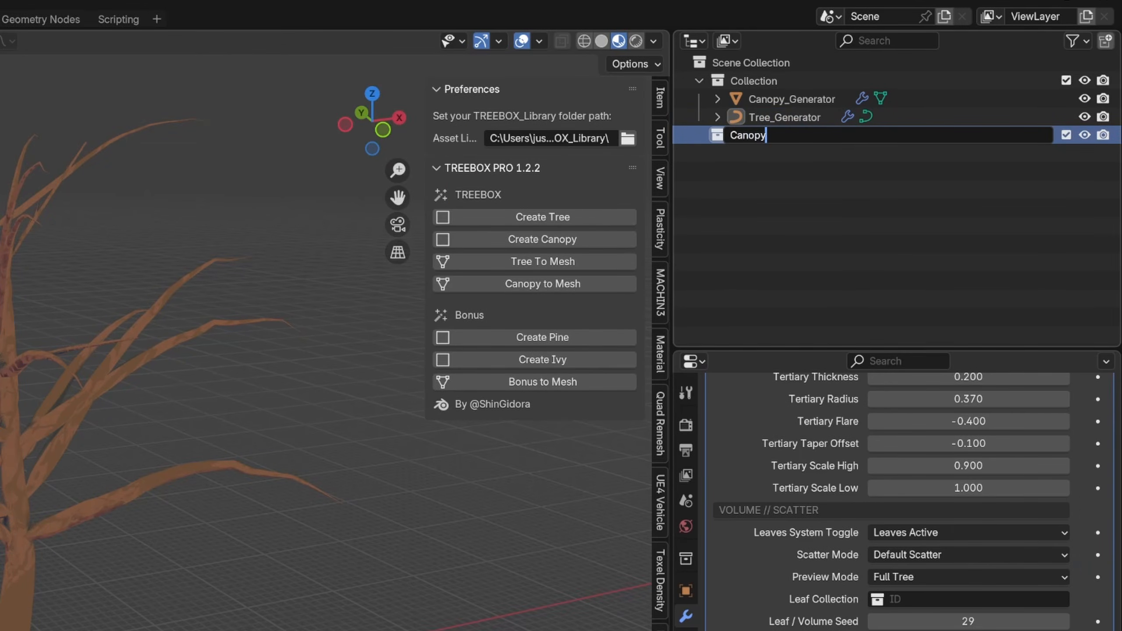
key("Return")
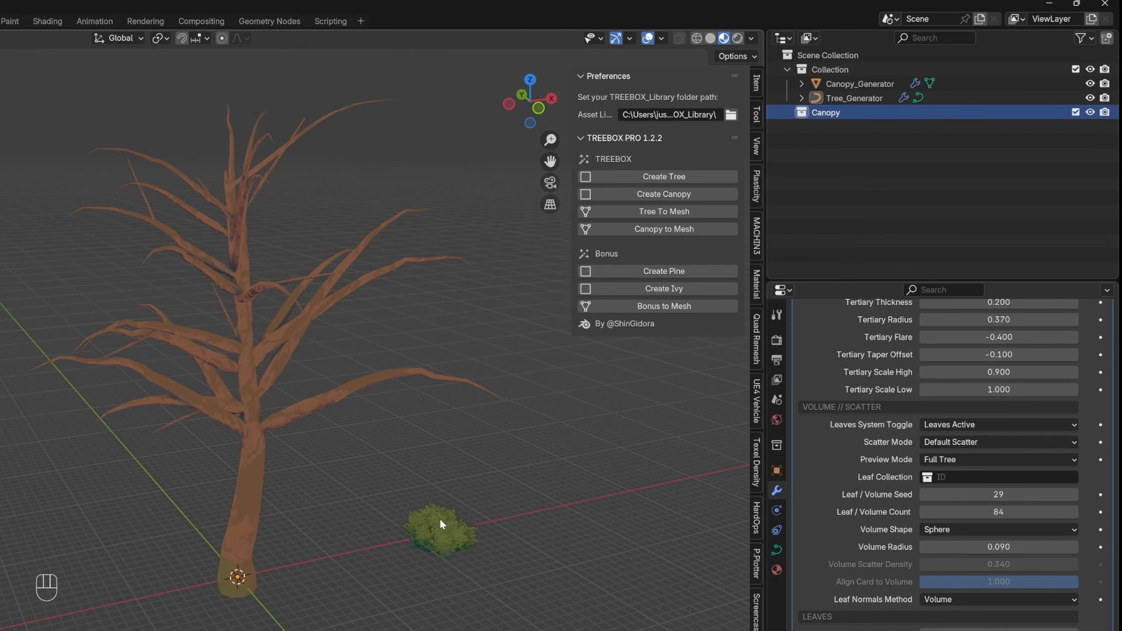
left_click(440, 520)
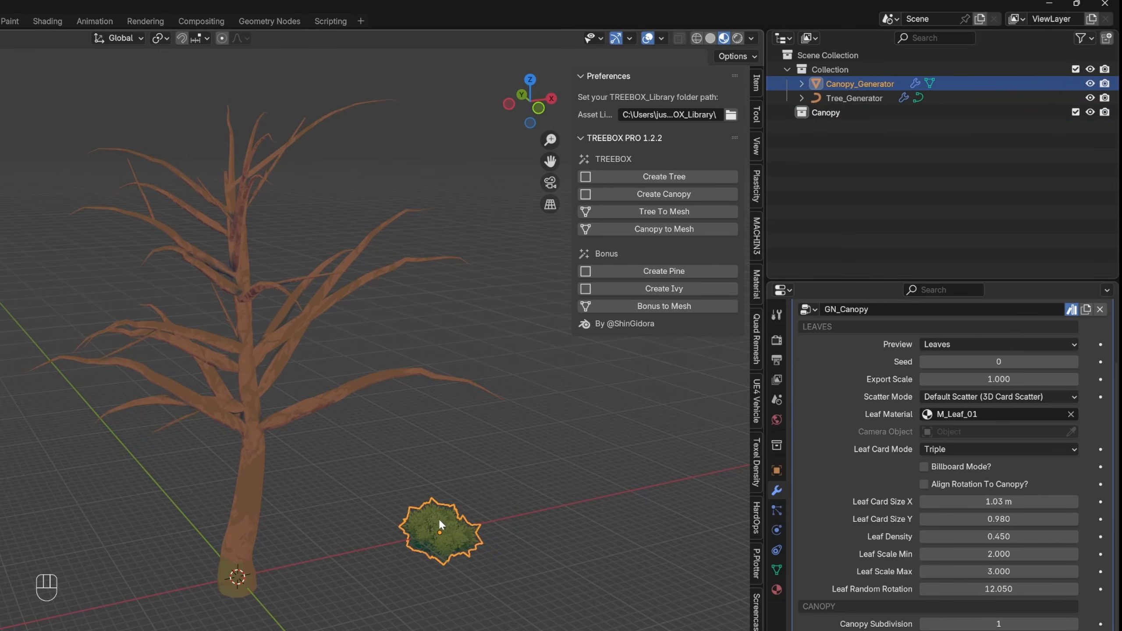
key("m")
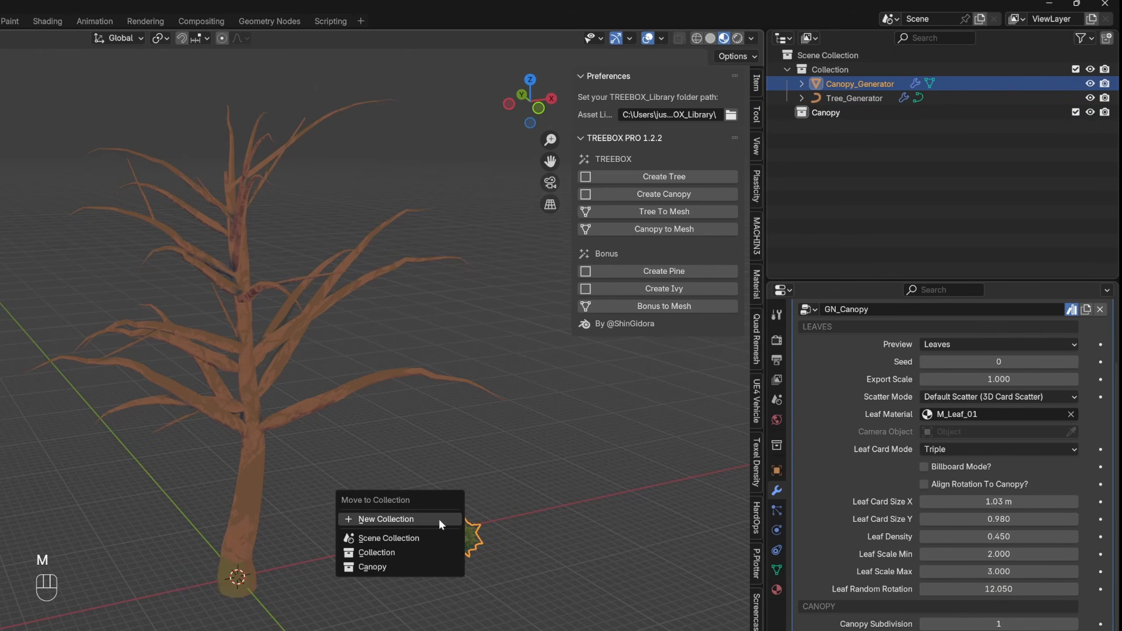
left_click(423, 566)
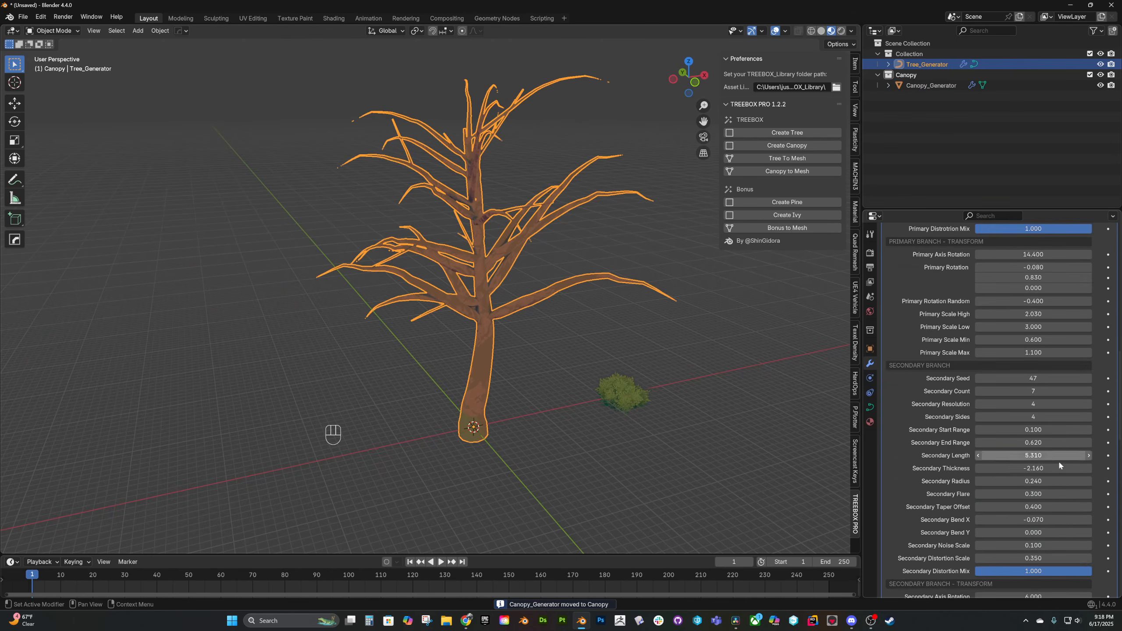
Assign the Canopy collection as the tree generator's Leaf Collection and view the whole tree
scroll(1058, 461, "down", 20)
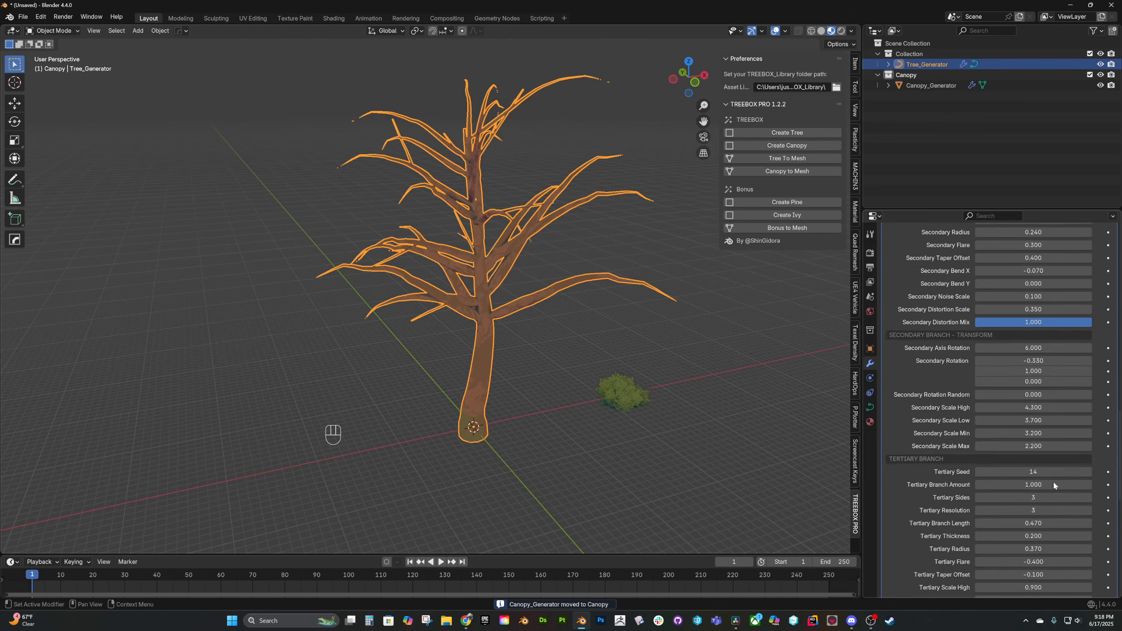
left_click(1035, 332)
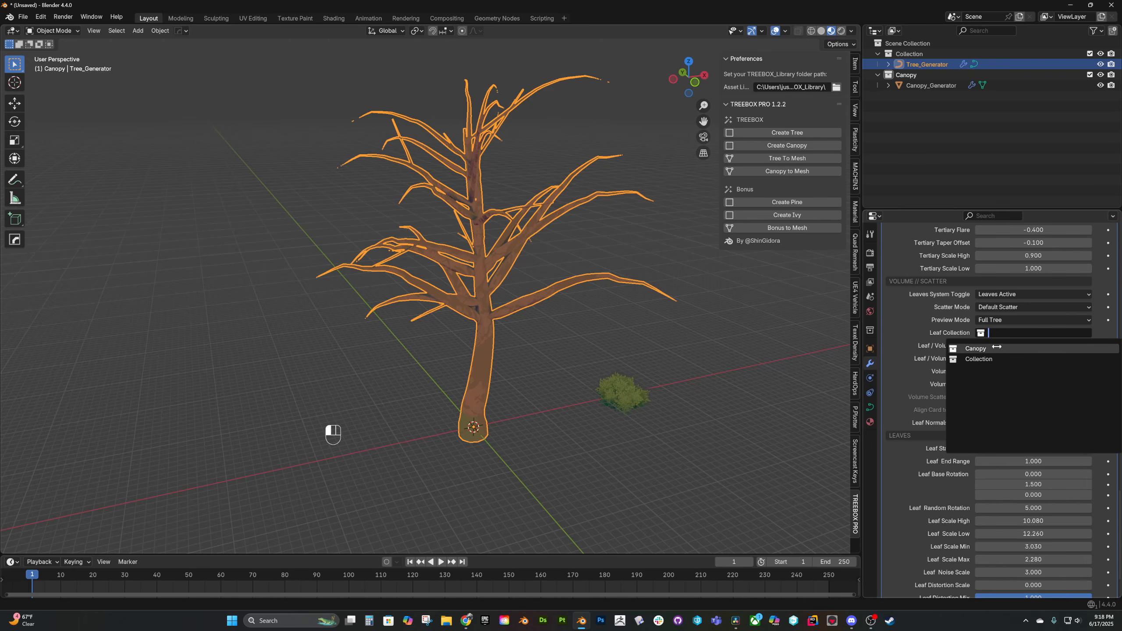
left_click(975, 349)
left_click(791, 283)
scroll(790, 281, "down", 3)
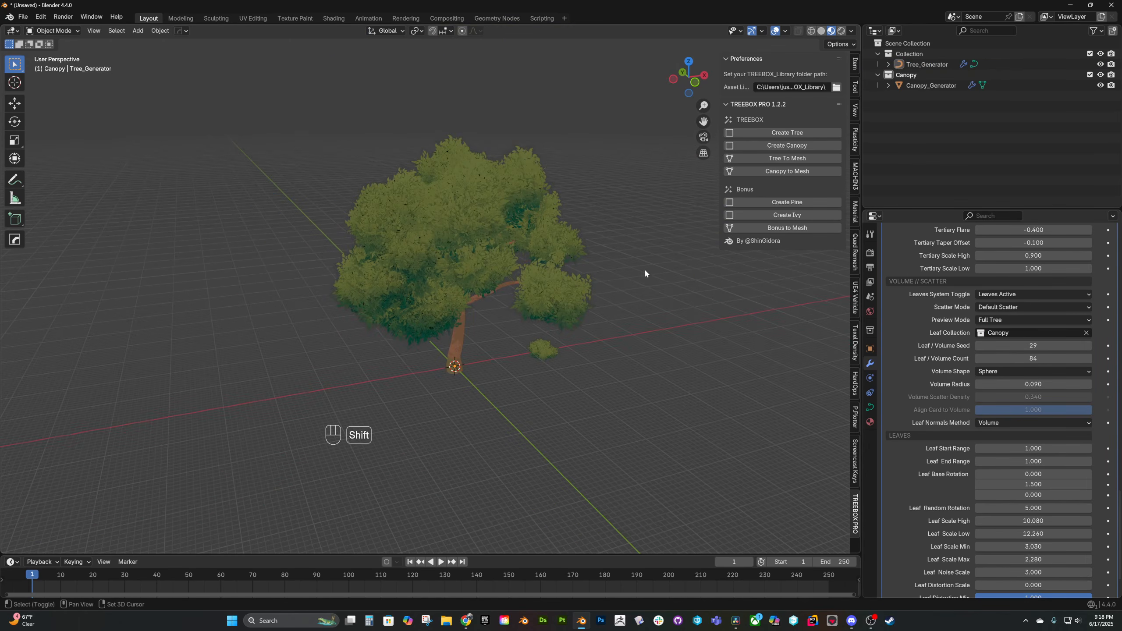
middle_click_drag(644, 269, 628, 318)
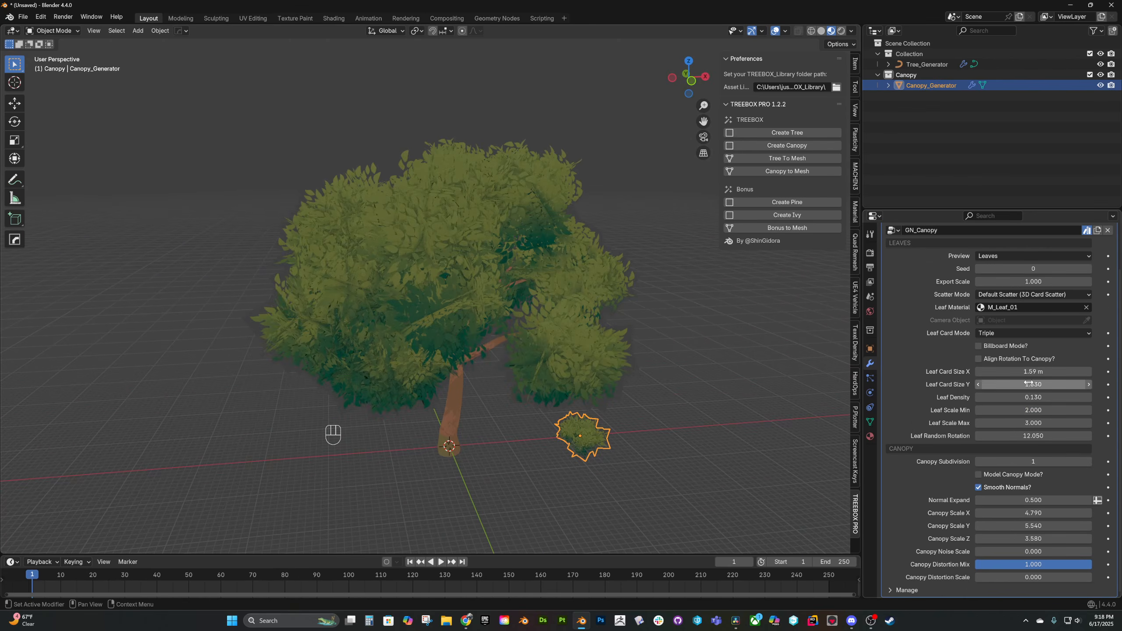
Set the leaf card size to 1.11 m by 0.940, and the tree's volume seed to 45, count to 53, leaf start to 0.970 and end to 0.190
mouse_move(1027, 383)
left_mouse_down()
mouse_move(972, 384)
mouse_move(1020, 384)
mouse_move(1032, 371)
left_mouse_up()
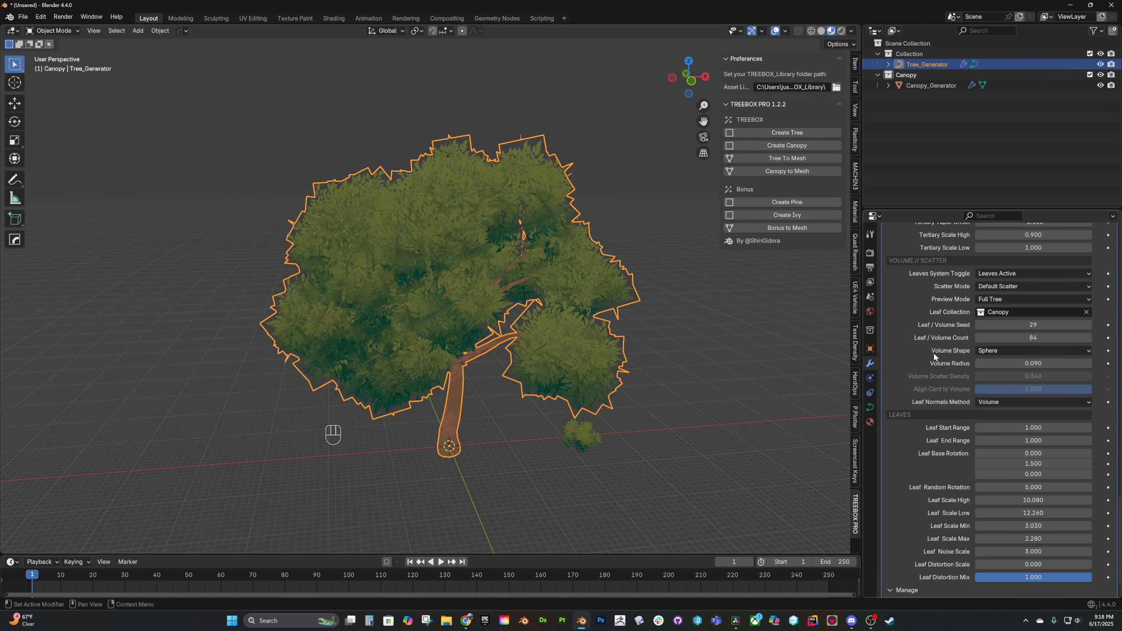
mouse_move(1016, 338)
left_mouse_down()
mouse_move(994, 337)
mouse_move(1016, 325)
left_mouse_up()
mouse_move(1023, 440)
left_mouse_down()
mouse_move(986, 440)
mouse_move(1025, 428)
left_mouse_up()
left_click(634, 347)
middle_click_drag(608, 340, 536, 356)
scroll(674, 340, "down", 2)
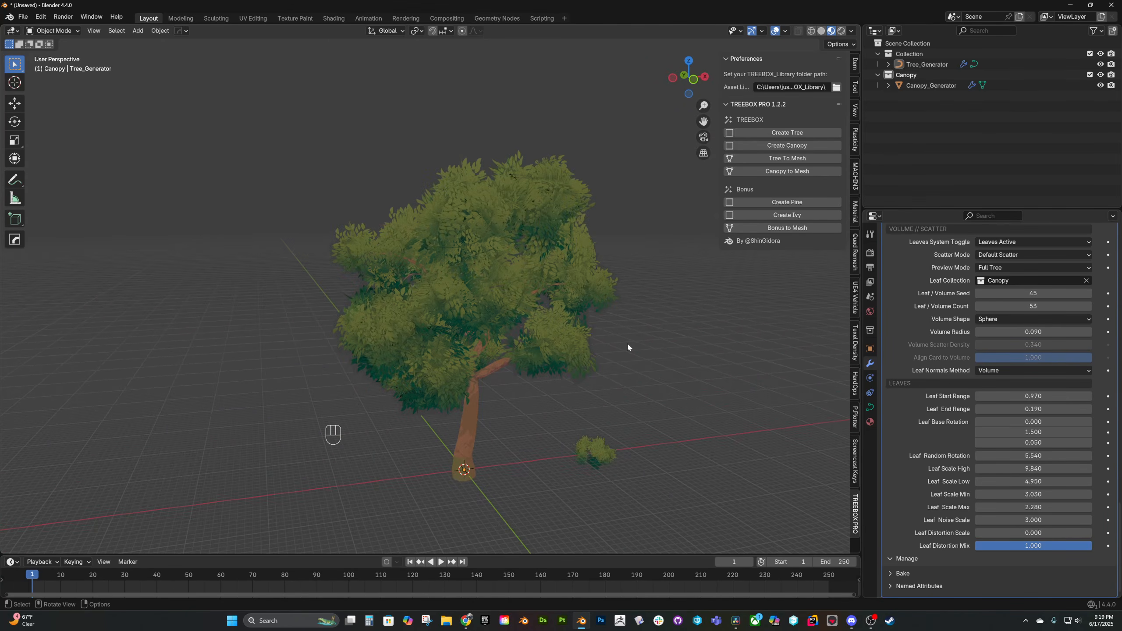
Duplicate the tree and its canopy together and place the copies along the negative X axis
left_click(592, 450)
left_click(552, 351, "shift")
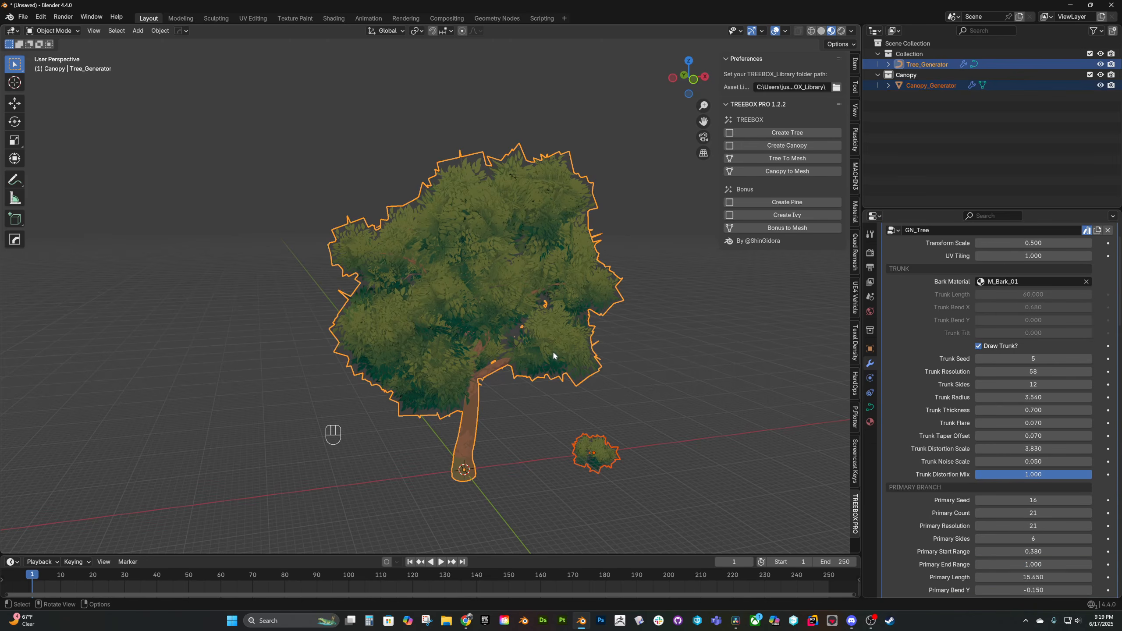
scroll(636, 360, "down", 5)
key("shift+d")
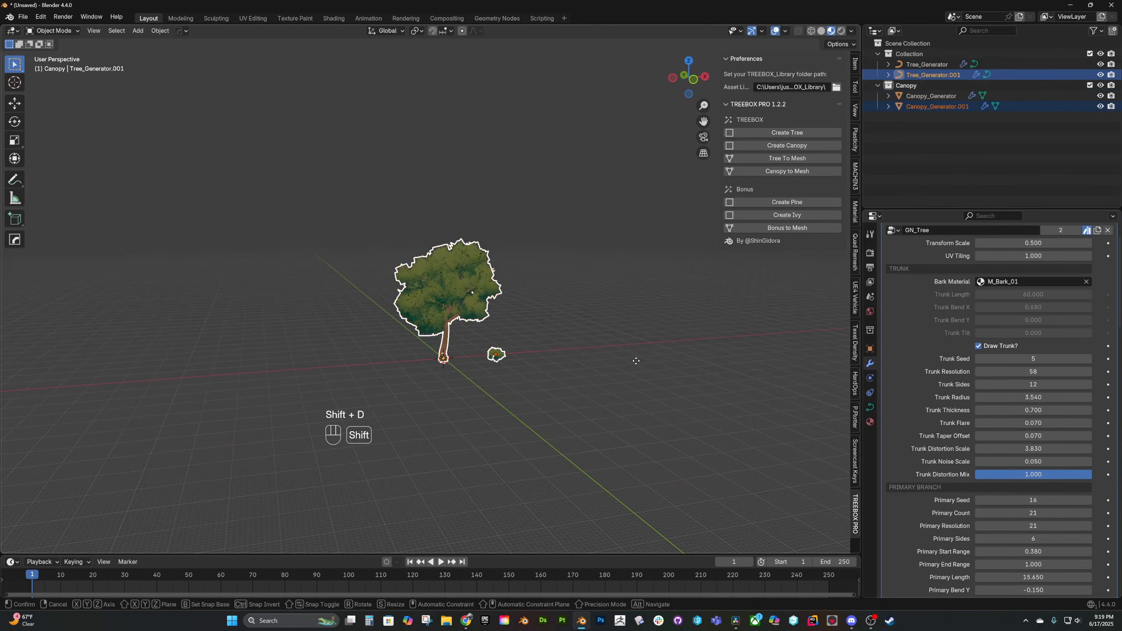
key("x")
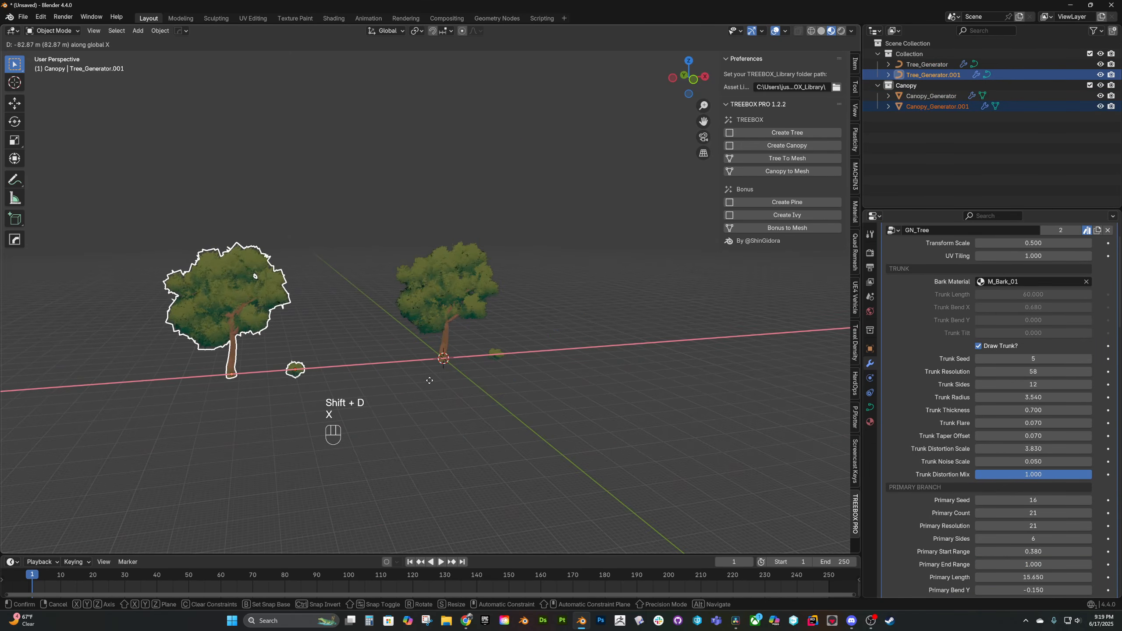
left_click(393, 372)
Create another collection outside Canopy 01 at scene level and name it Canopy 02
right_click(928, 143)
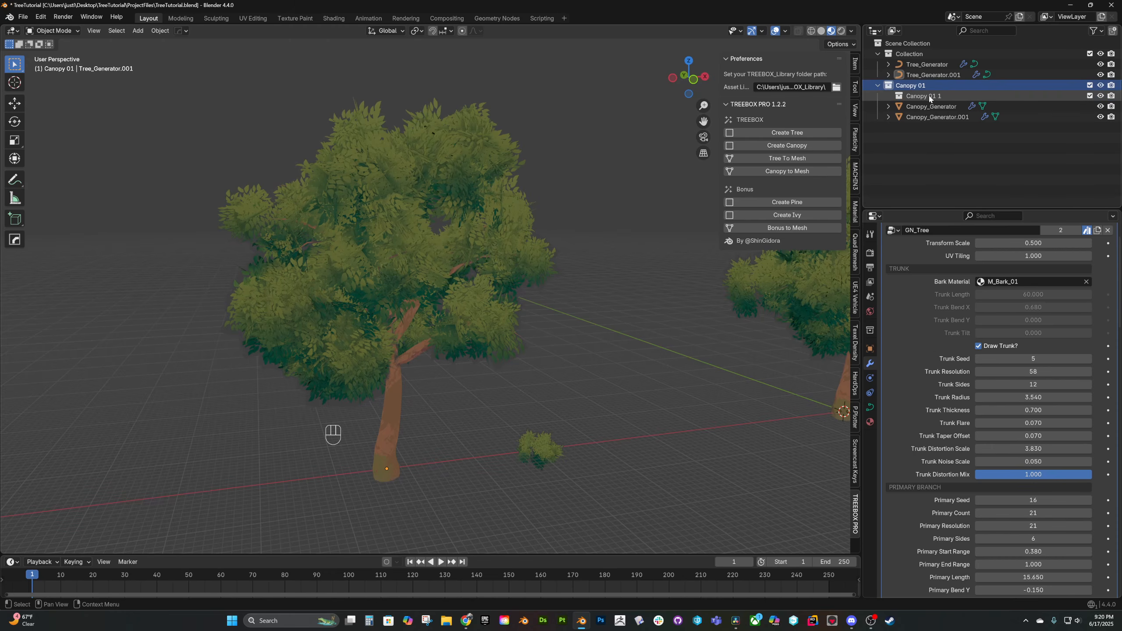
left_click_drag(929, 96, 915, 150)
double_click(922, 118)
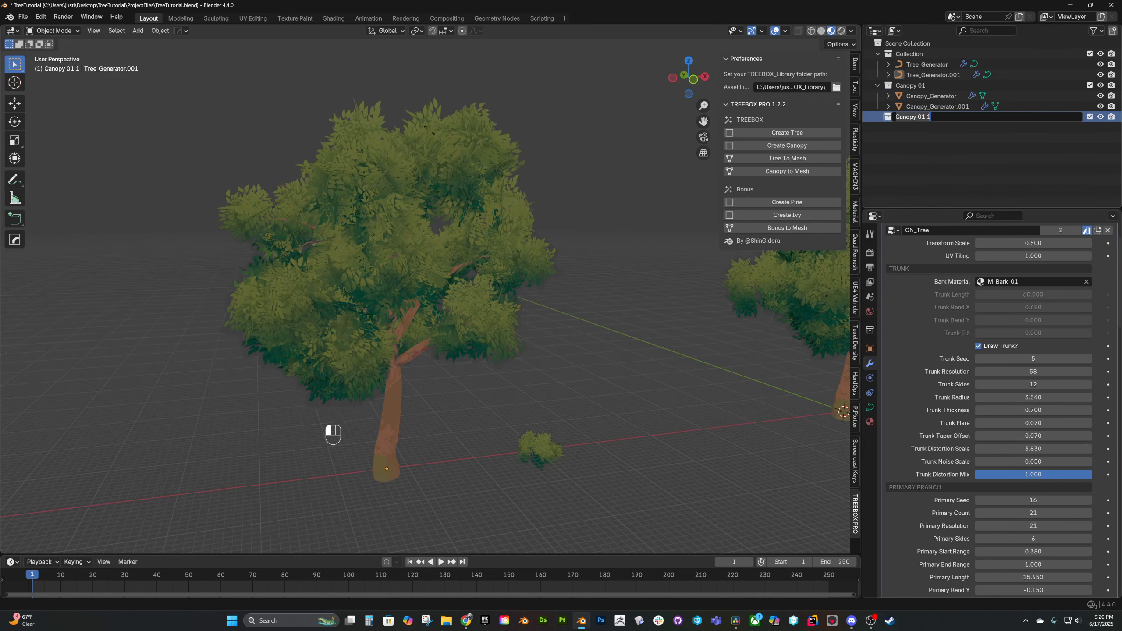
type("2")
key("Return")
Move the duplicated canopy generator into Canopy 02 and rename it Canopy_Generator_02
left_click_drag(926, 106, 915, 118)
double_click(916, 117)
left_click(955, 116)
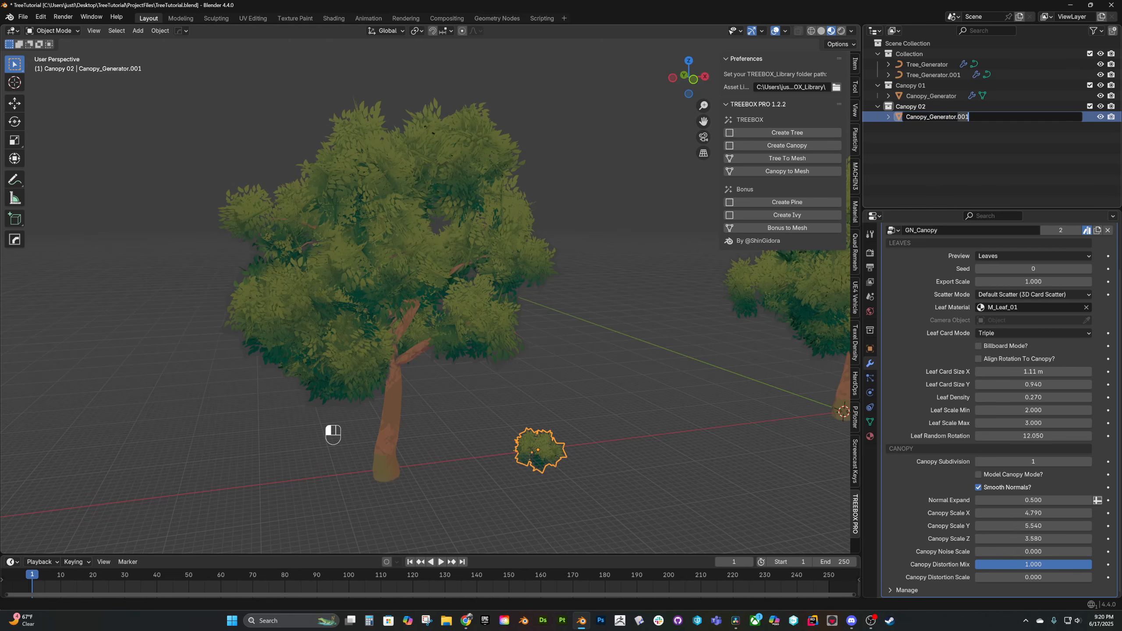
type("_02")
key("Return")
Set the Scatter Mode of Canopy_Generator_02 to Volume Scatter (Treebox Volume Scatter) and inspect the remaining leaf card up close
scroll(571, 441, "up", 2)
middle_click_drag(570, 458, 571, 368, "shift")
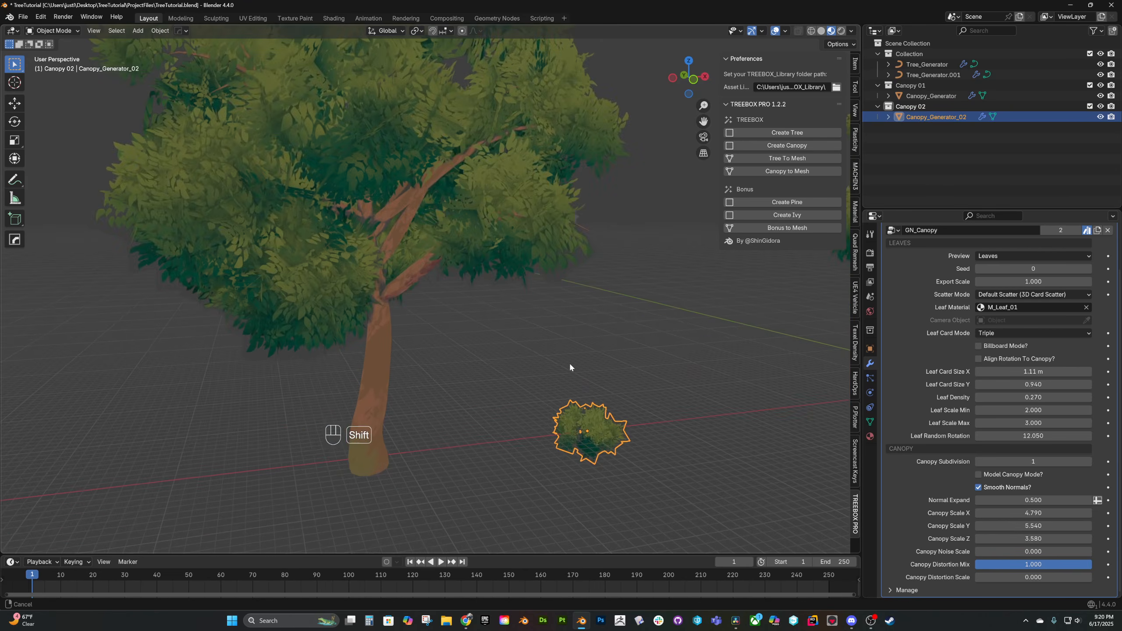
left_click(1015, 295)
left_click(1001, 319)
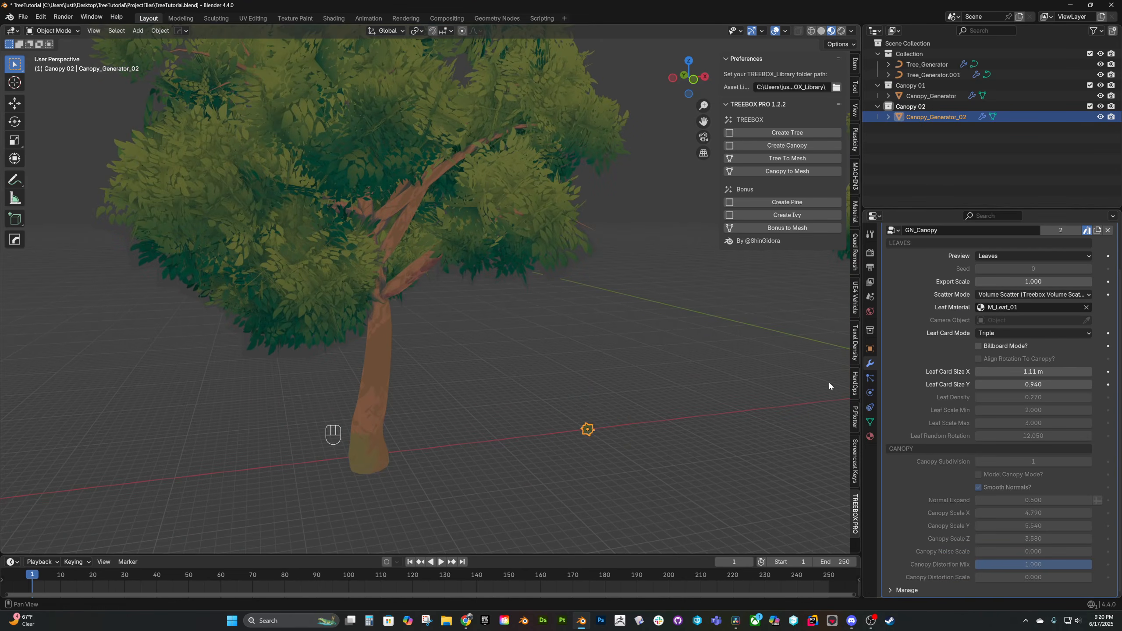
middle_click_drag(660, 435, 601, 356, "shift")
scroll(570, 451, "up", 5)
left_click(667, 436)
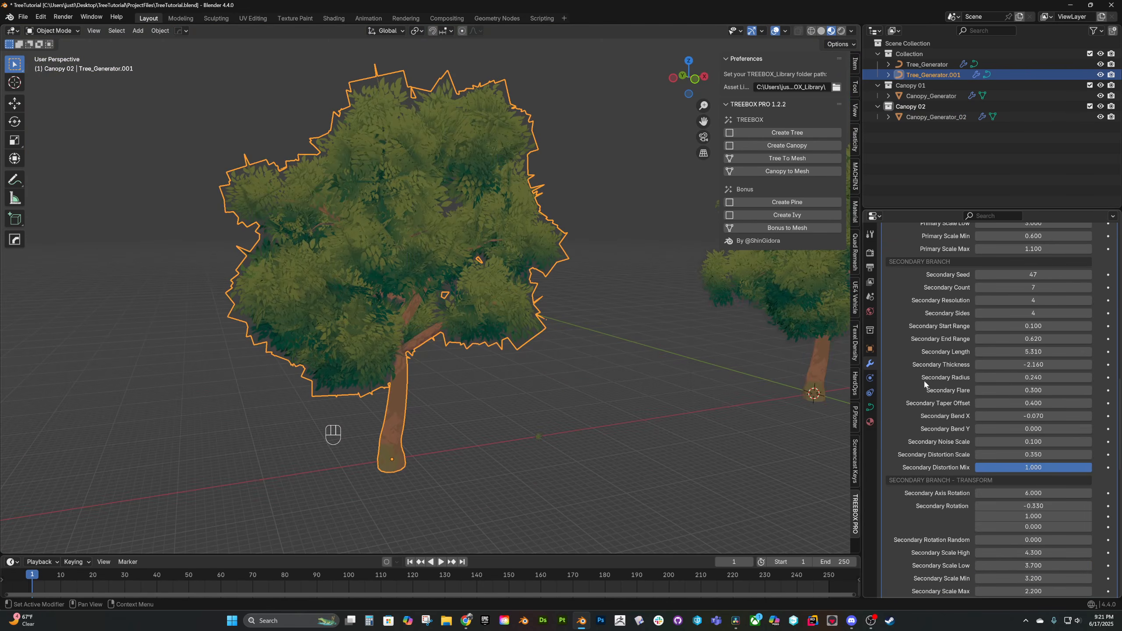
Switch the duplicated tree's Preview Mode to Volume Preview
scroll(1015, 420, "down", 15)
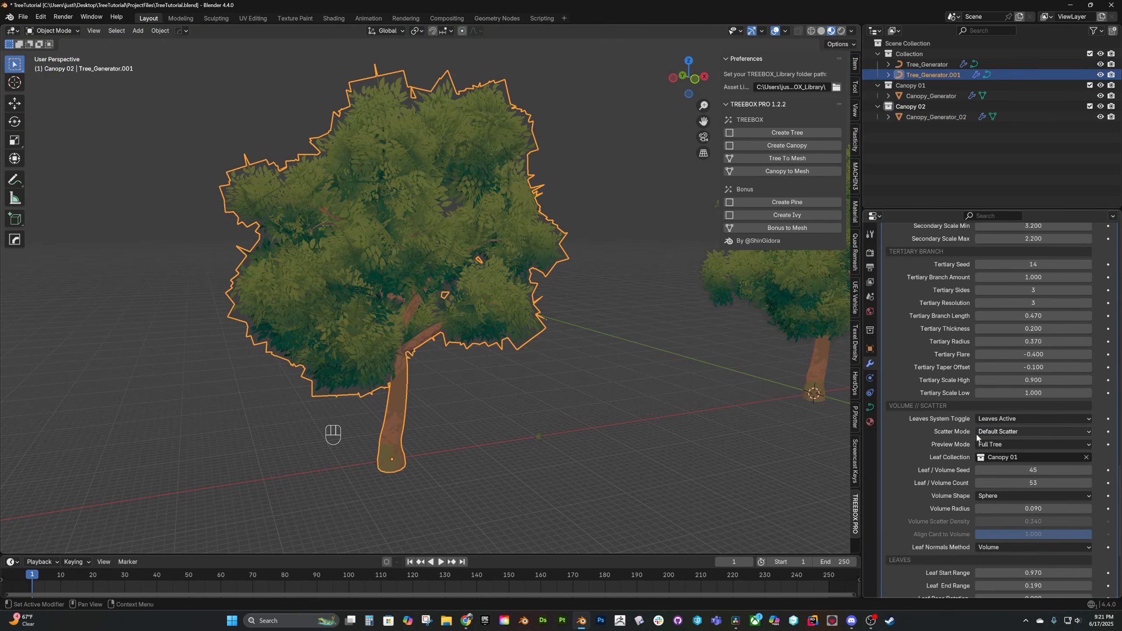
left_click(978, 432)
left_click(977, 442)
left_click(981, 444)
left_click(989, 491)
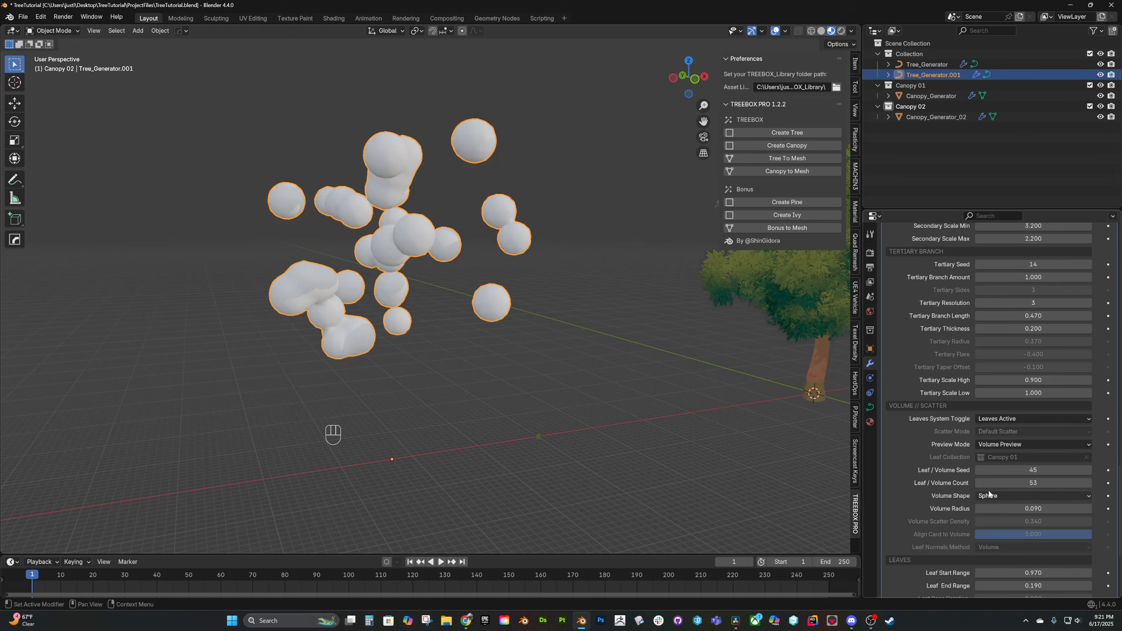
Set the duplicated tree's Volume Radius to 0.250 and return its Preview Mode to Full Tree
scroll(640, 326, "down", 2)
middle_click_drag(559, 293, 589, 325, "shift")
scroll(589, 325, "up", 3)
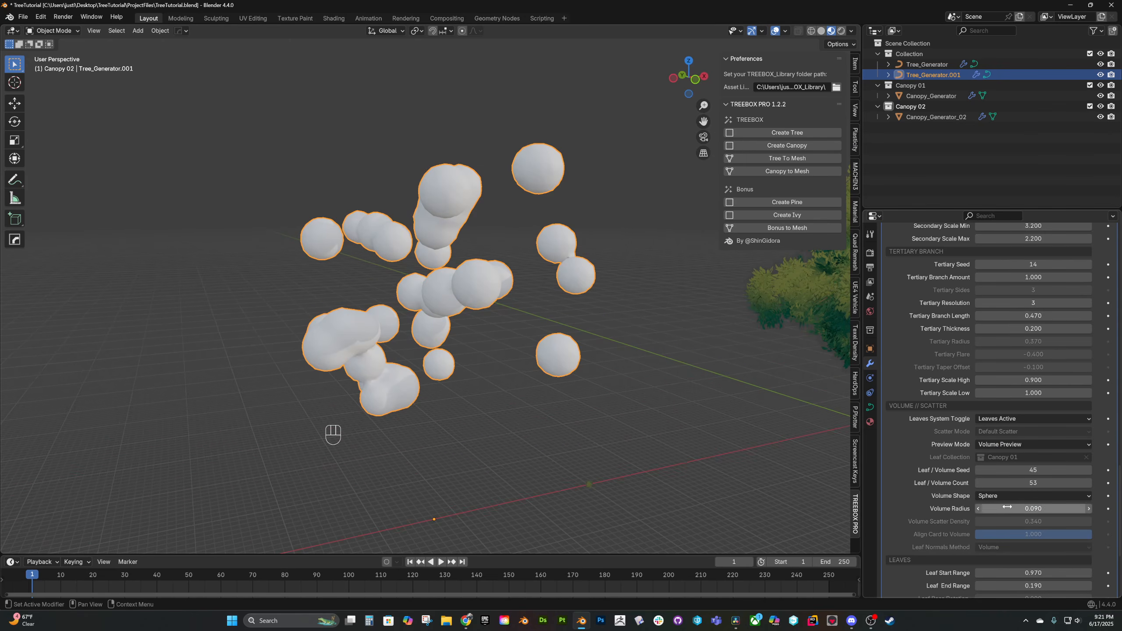
left_click_drag(1006, 509, 1077, 508)
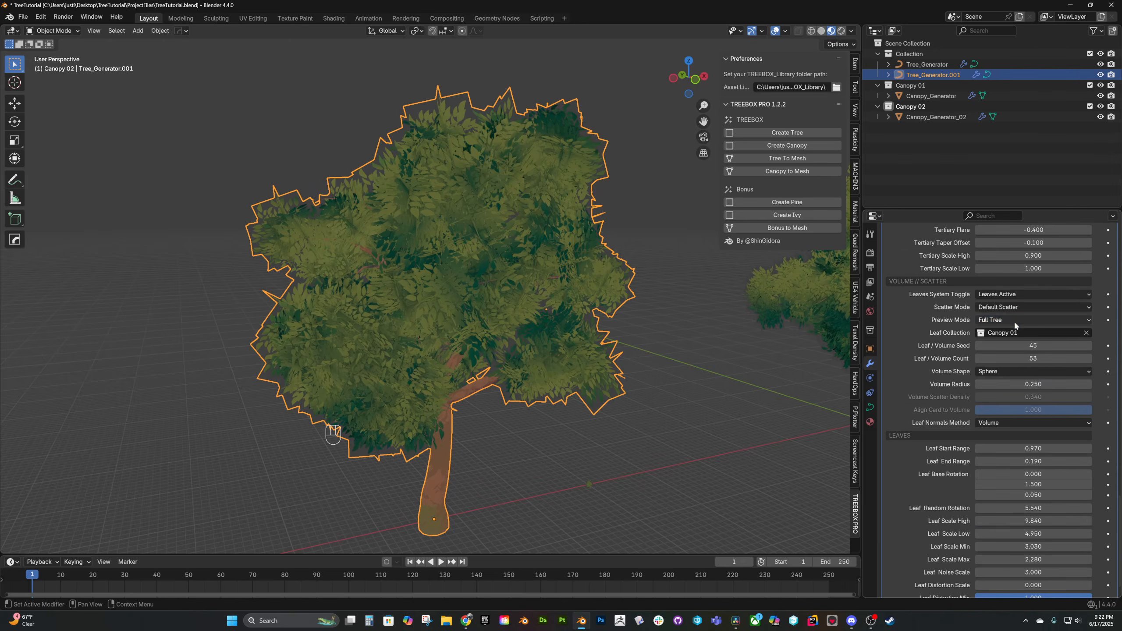
Assign Canopy 02 as the duplicated tree's Leaf Collection and set its Scatter Mode to Volume Scatter
left_click(1000, 335)
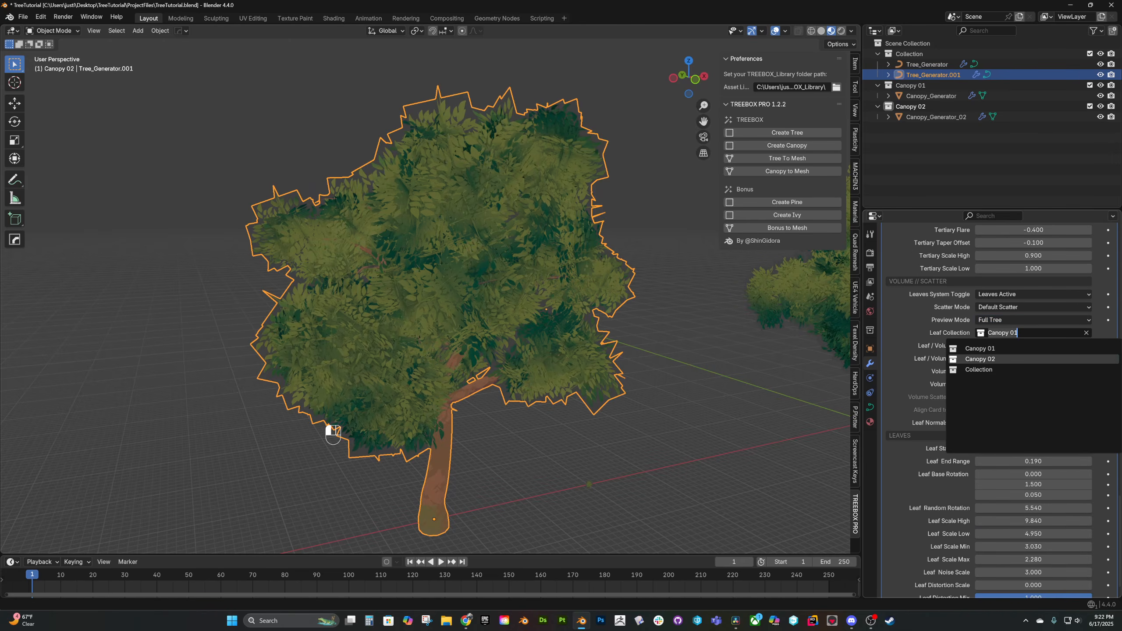
left_click(989, 359)
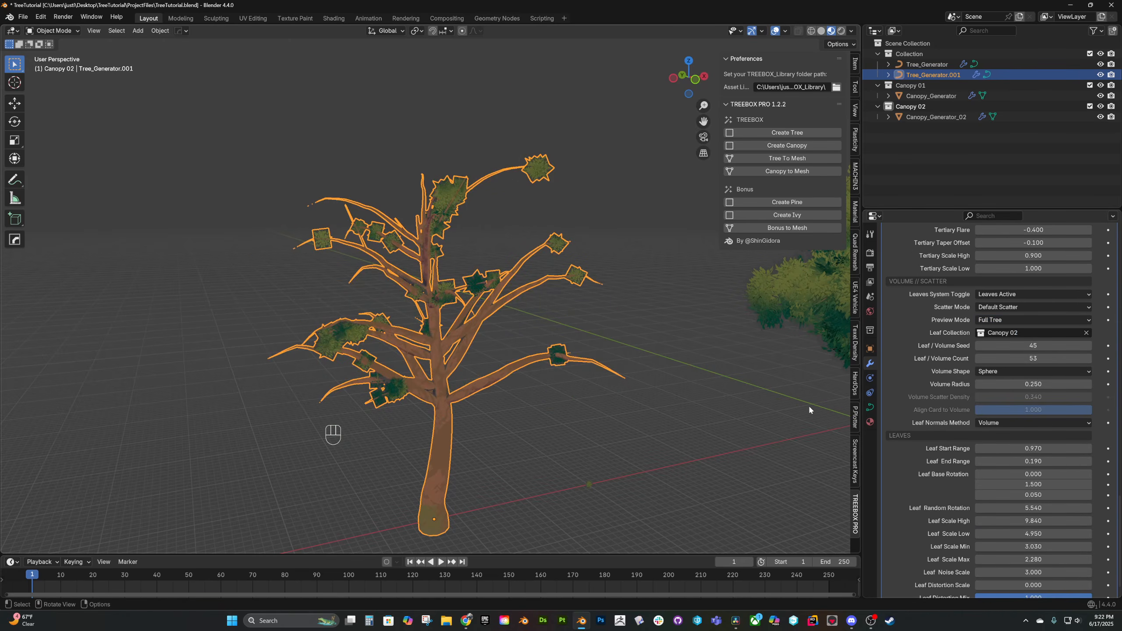
left_click(786, 412)
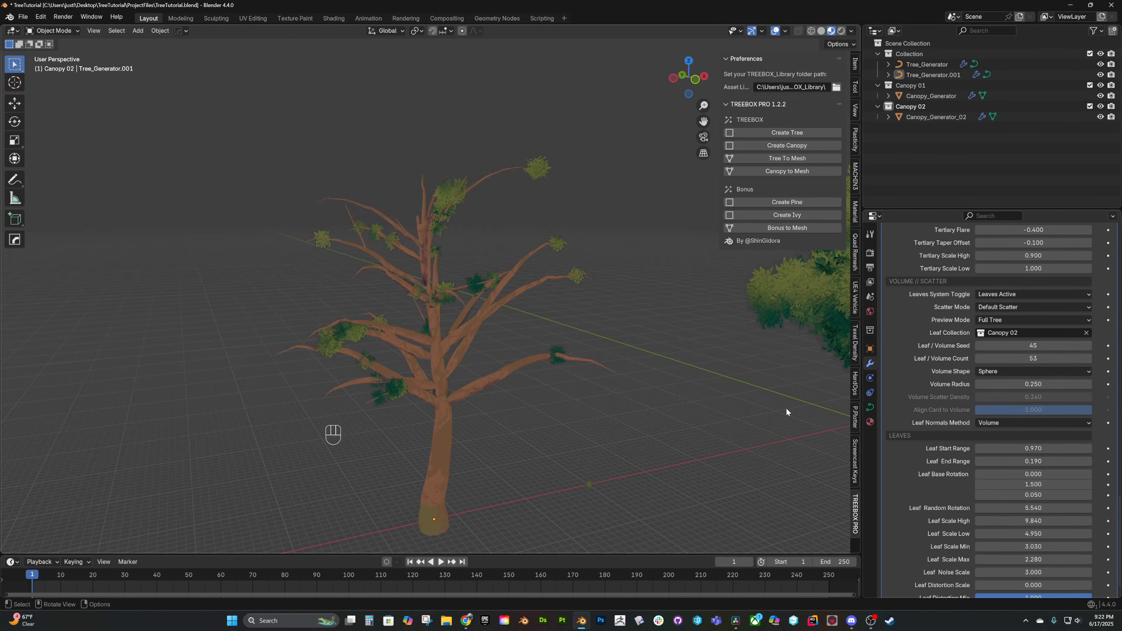
left_click(1017, 308)
left_click(1011, 331)
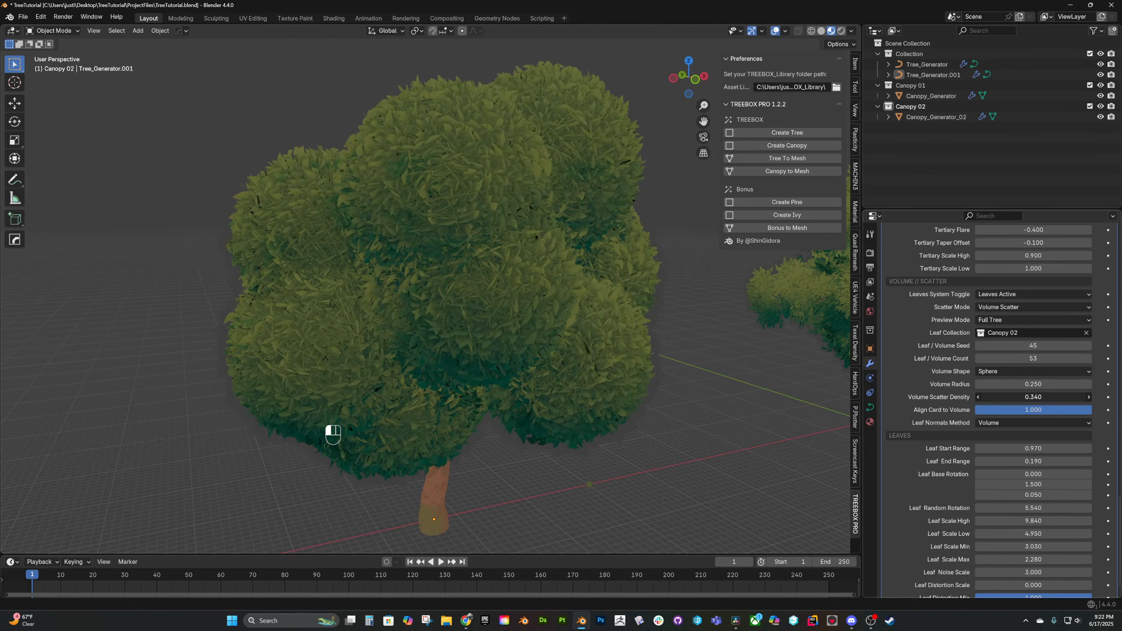
Set the duplicated tree's Volume Scatter Density to 0.020 and Canopy_Generator_02's Leaf Card Size to about 0.61 m in X and 0.480 in Y
left_click_drag(1032, 397, 996, 397)
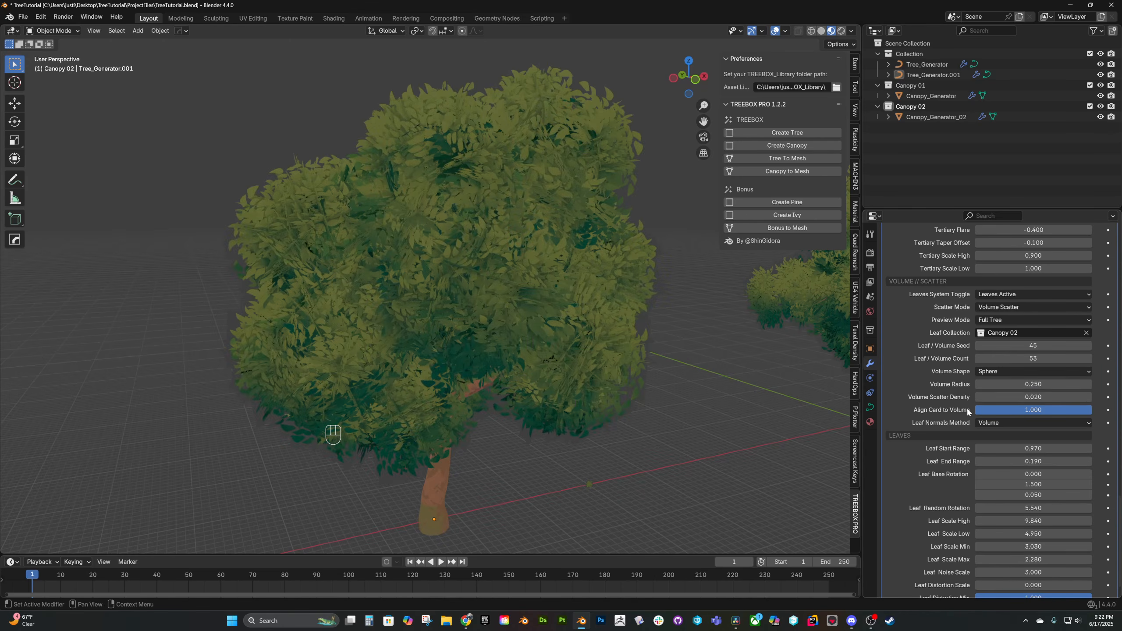
left_click(588, 483)
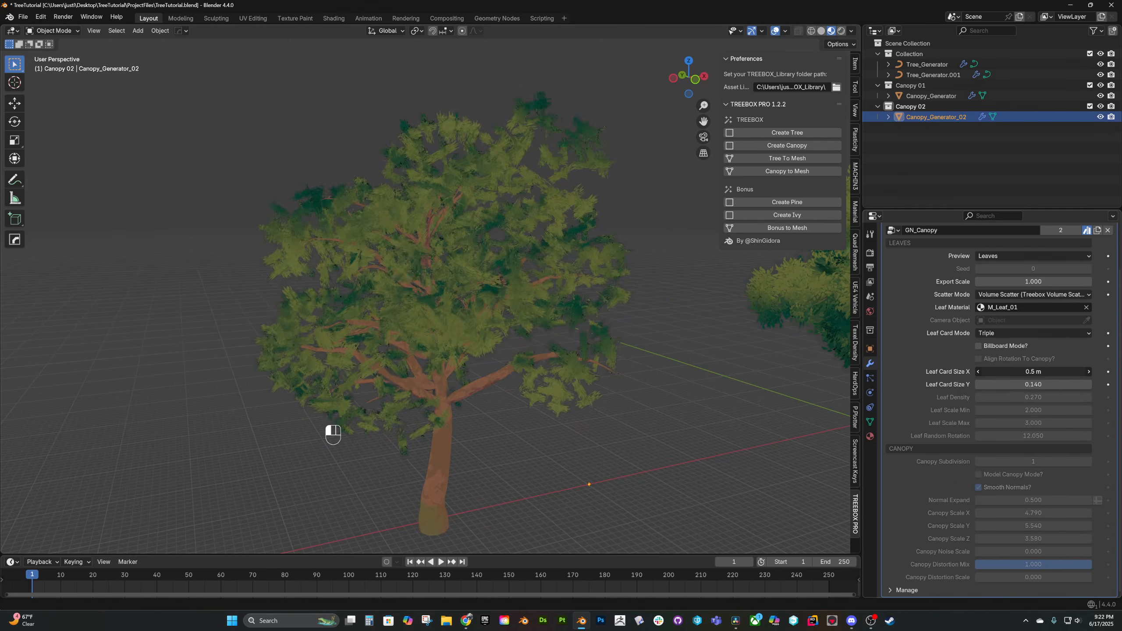
left_click_drag(1005, 371, 1020, 384)
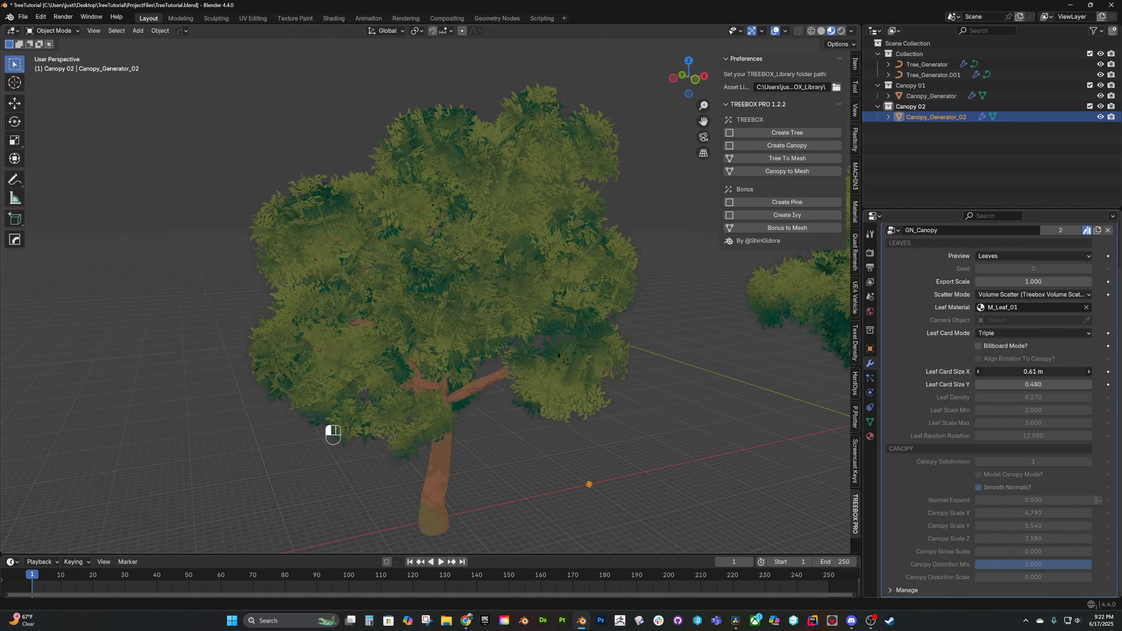
Set the duplicated tree's Volume Radius to 0.140, Leaf / Volume Count to 91 and Leaf / Volume Seed to 25
left_click_drag(1032, 363, 1042, 337)
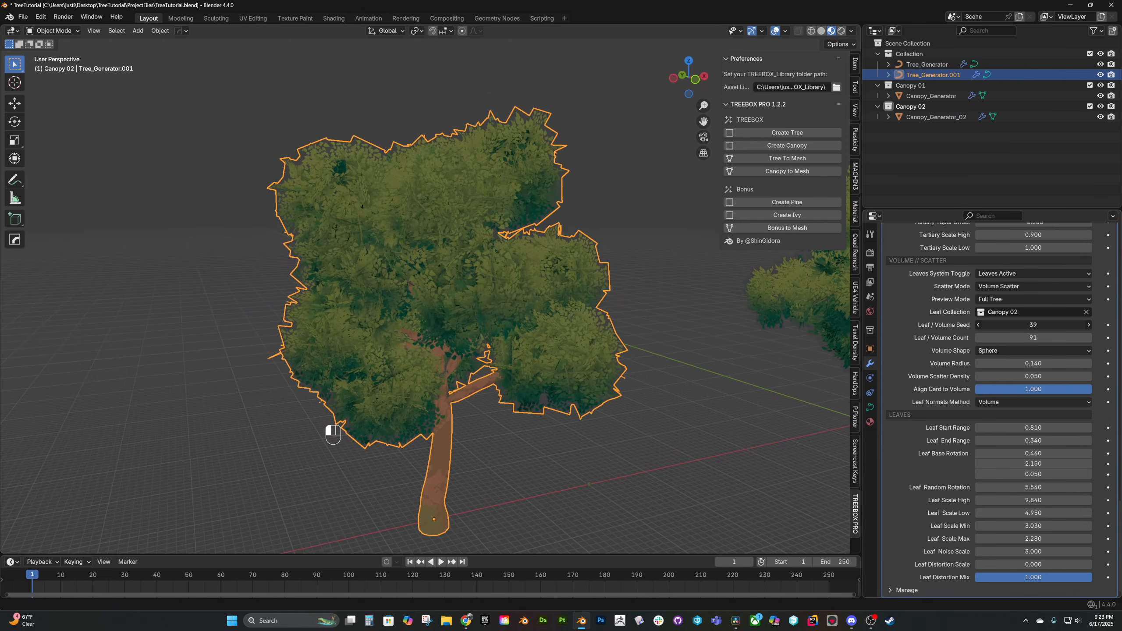
left_click_drag(1032, 324, 1003, 324)
left_click(656, 375)
scroll(657, 375, "down", 4)
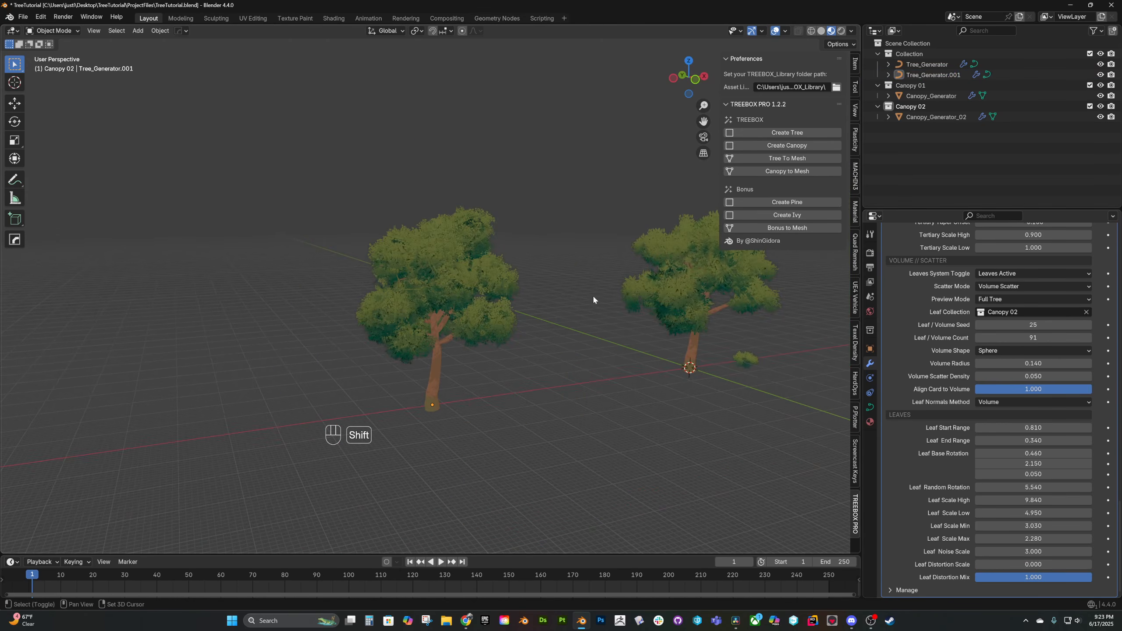
middle_click_drag(593, 300, 448, 317, "shift")
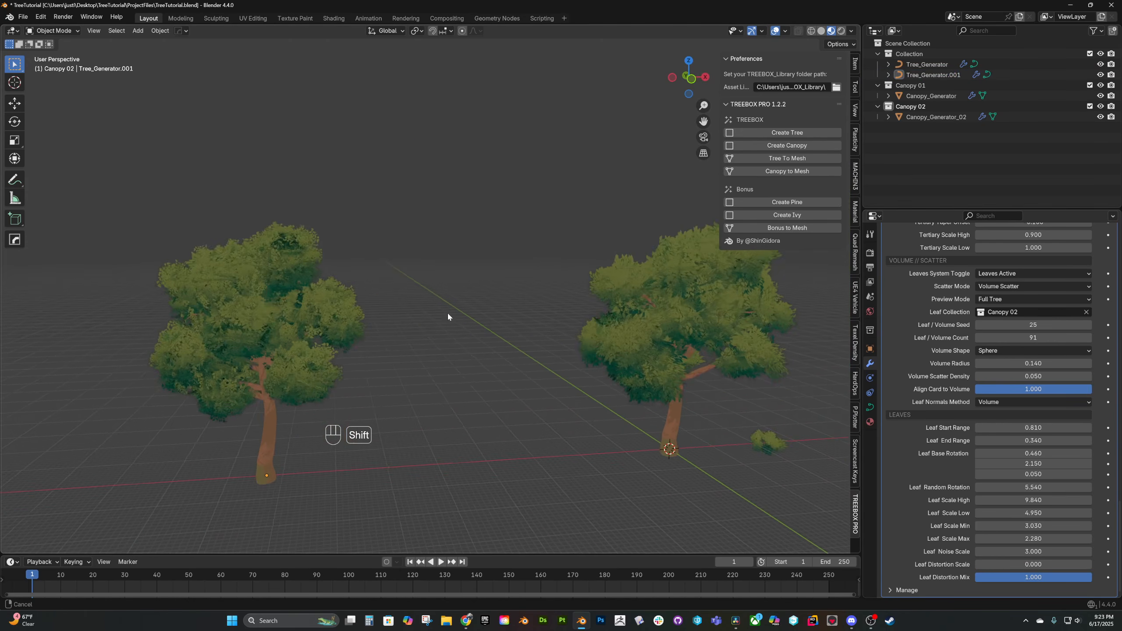
scroll(413, 303, "down", 2)
Convert the original tree and the duplicated tree to meshes with Tree To Mesh
left_click(603, 305)
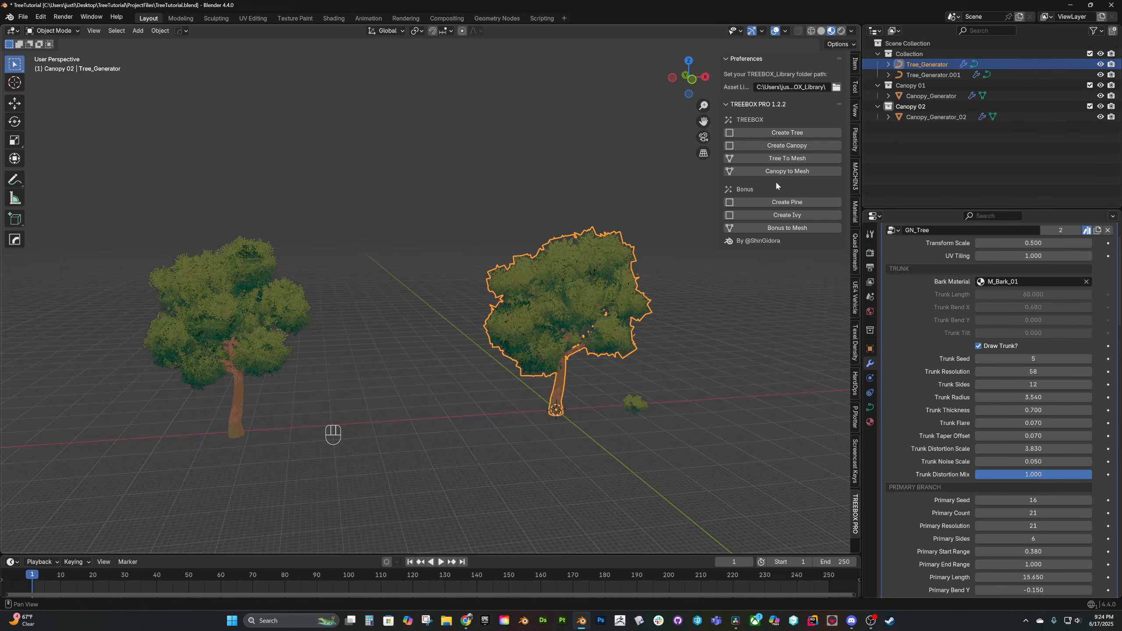
left_click(791, 160)
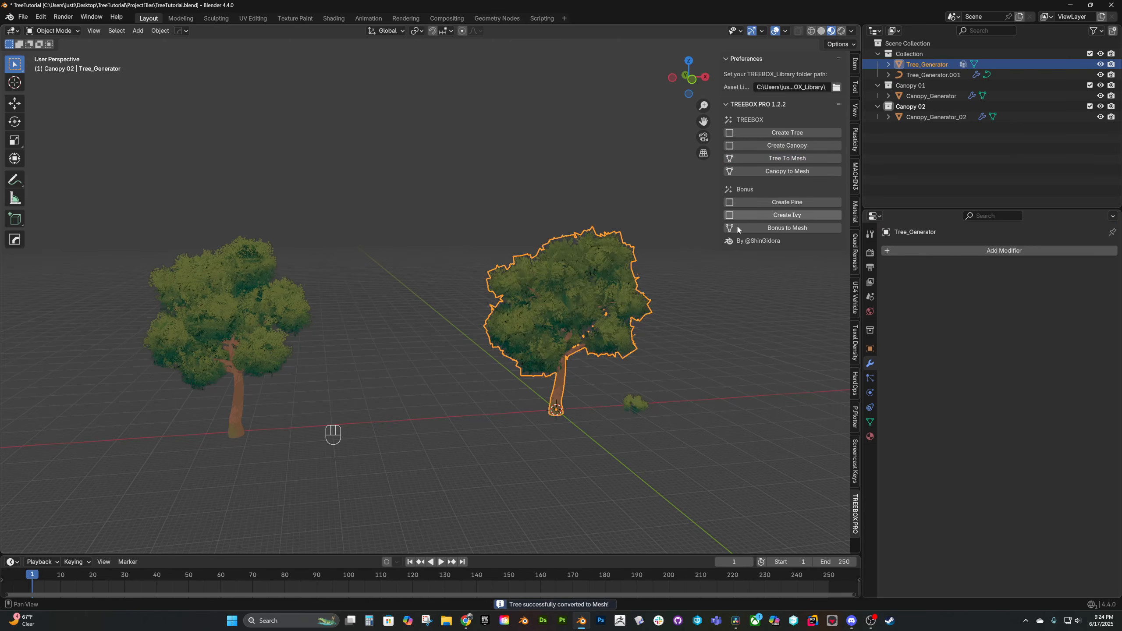
left_click(676, 288)
scroll(730, 316, "up", 3)
middle_click_drag(730, 315, 495, 269, "shift")
scroll(496, 268, "down", 3)
scroll(496, 269, "up", 1)
middle_click_drag(380, 260, 632, 265, "shift")
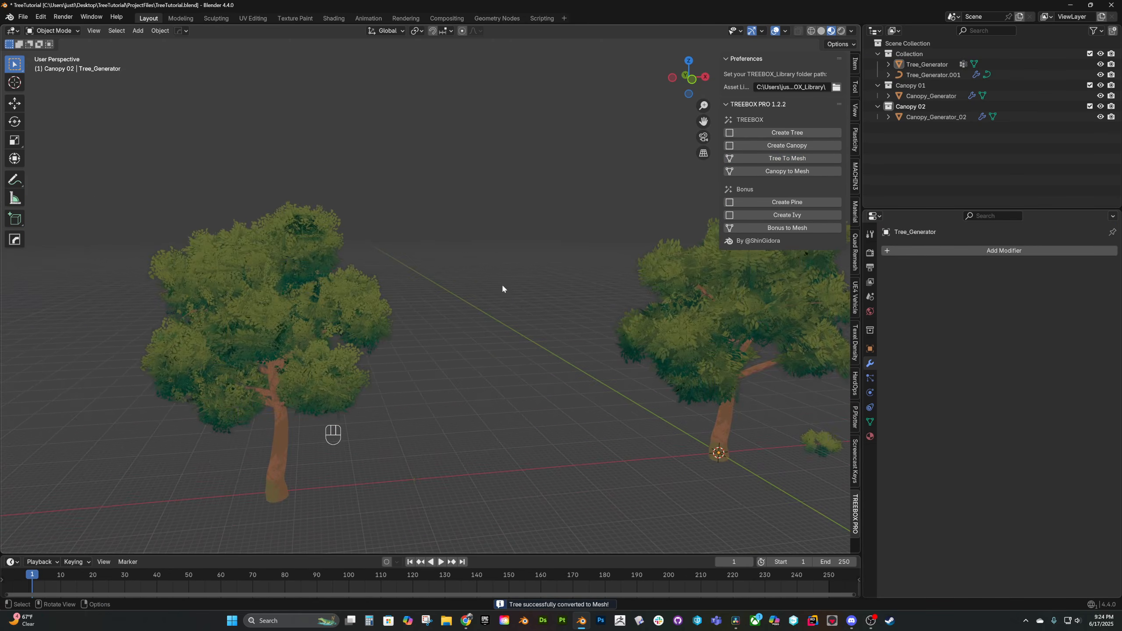
left_click(354, 300)
left_click(802, 159)
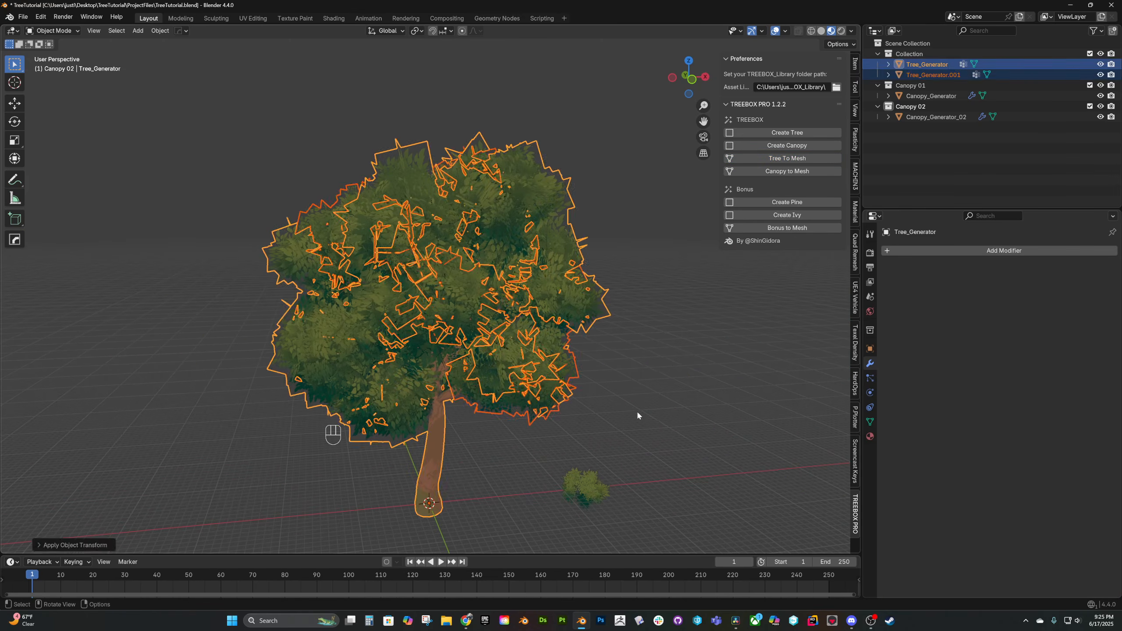
Hide both converted trees and the Canopy 01 canopy generator
scroll(578, 376, "down", 1)
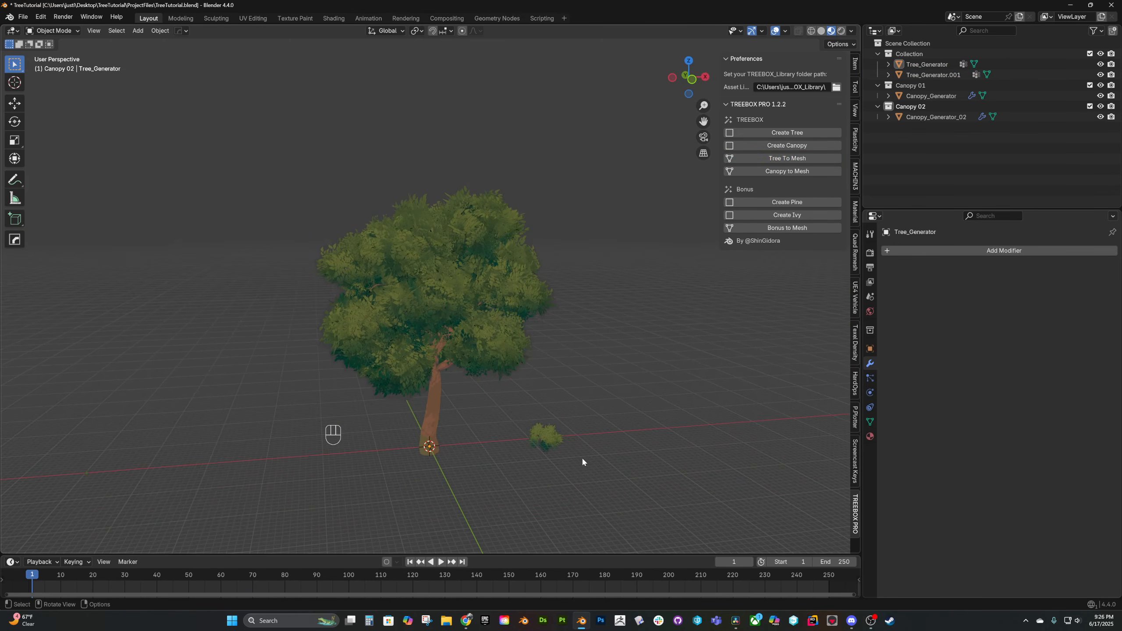
left_click_drag(583, 463, 335, 209)
key("h")
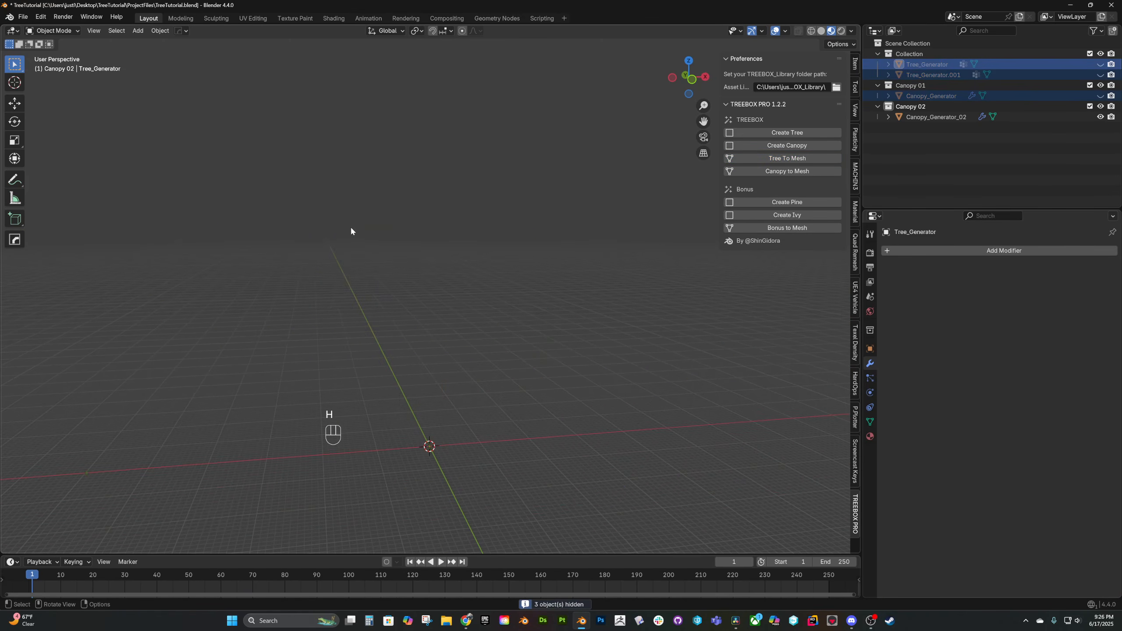
Create a pine generator and enable its Draw Trunk option
left_click(743, 202)
left_click(446, 365)
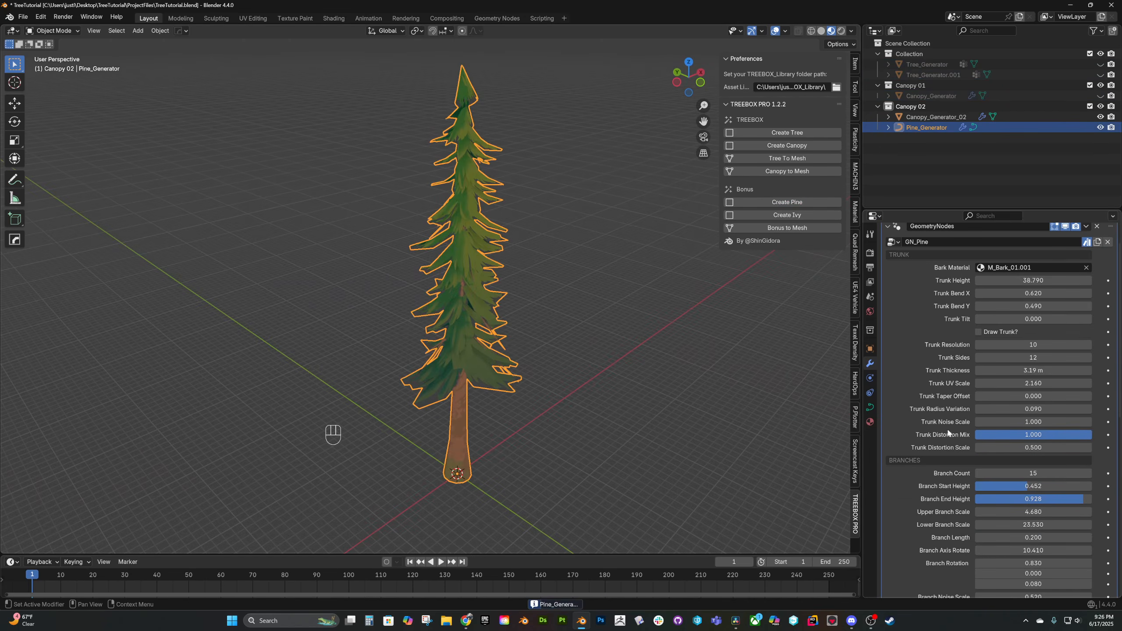
left_click(987, 335)
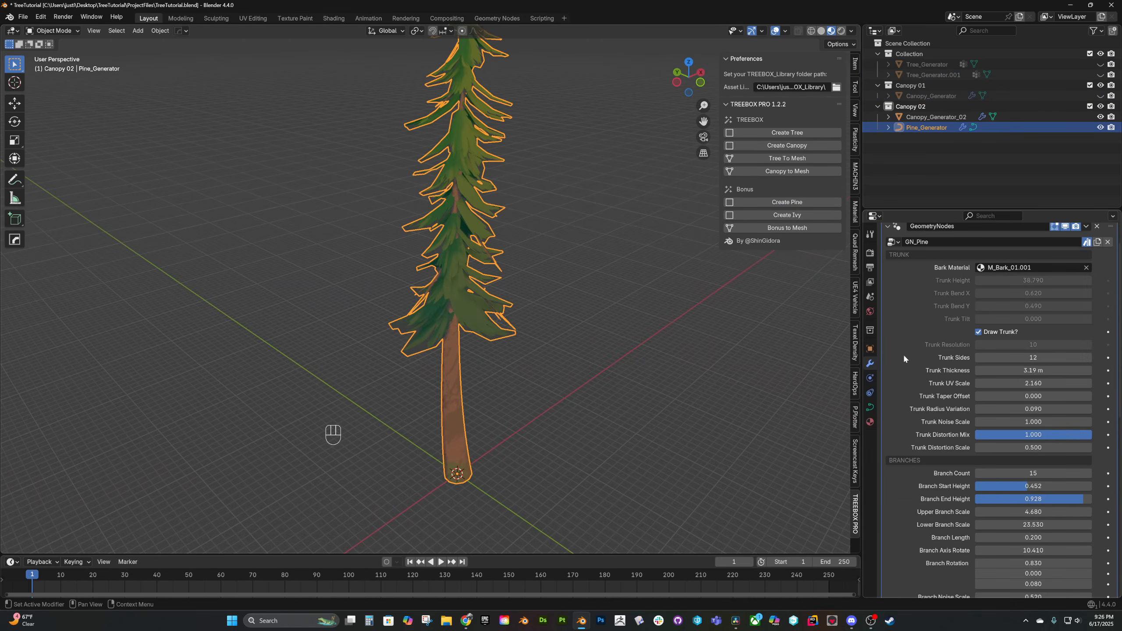
Bend the pine's trunk by moving its lower curve points about -4.5 m along the global Y axis in Edit Mode
scroll(585, 371, "down", 3)
key("Tab")
left_click(547, 297)
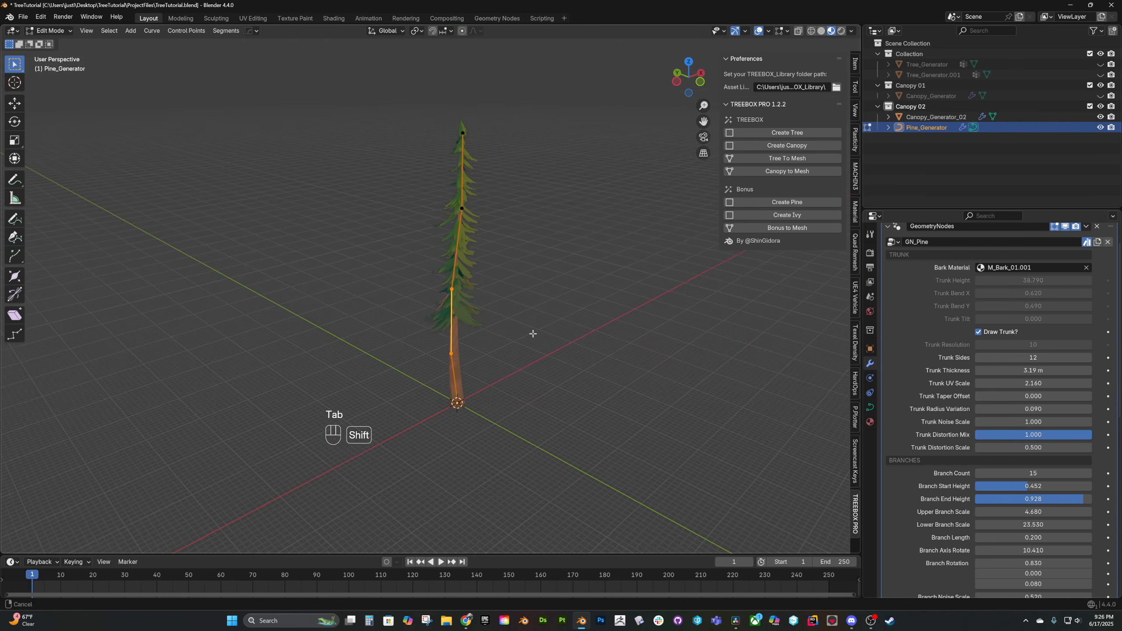
left_click_drag(417, 278, 492, 378)
key("g")
key("y")
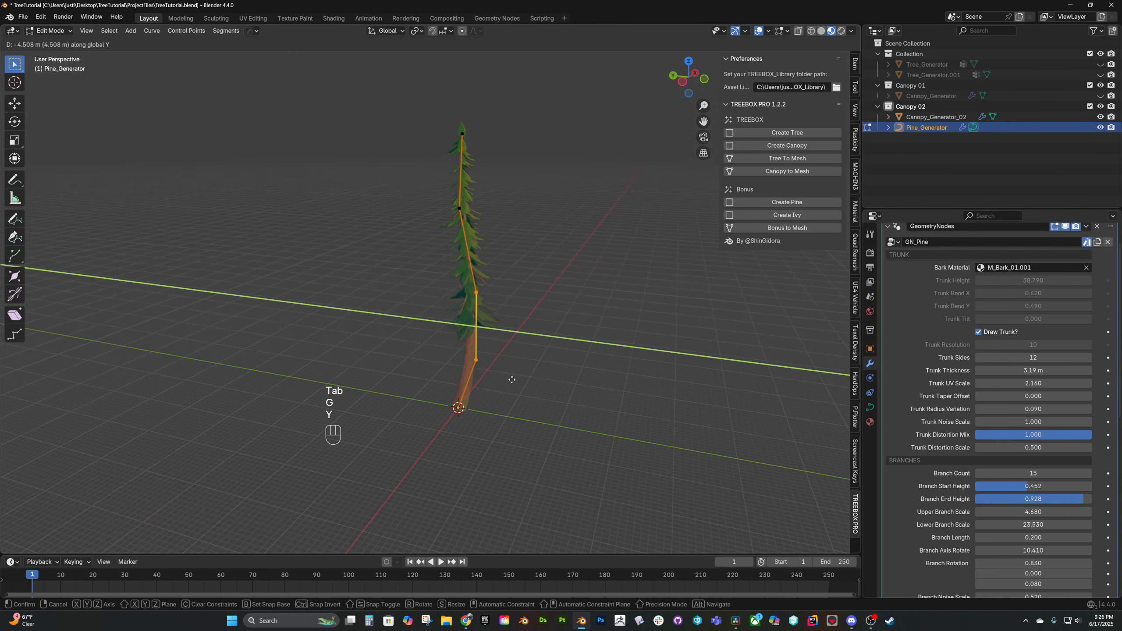
left_click(510, 378)
key("Tab")
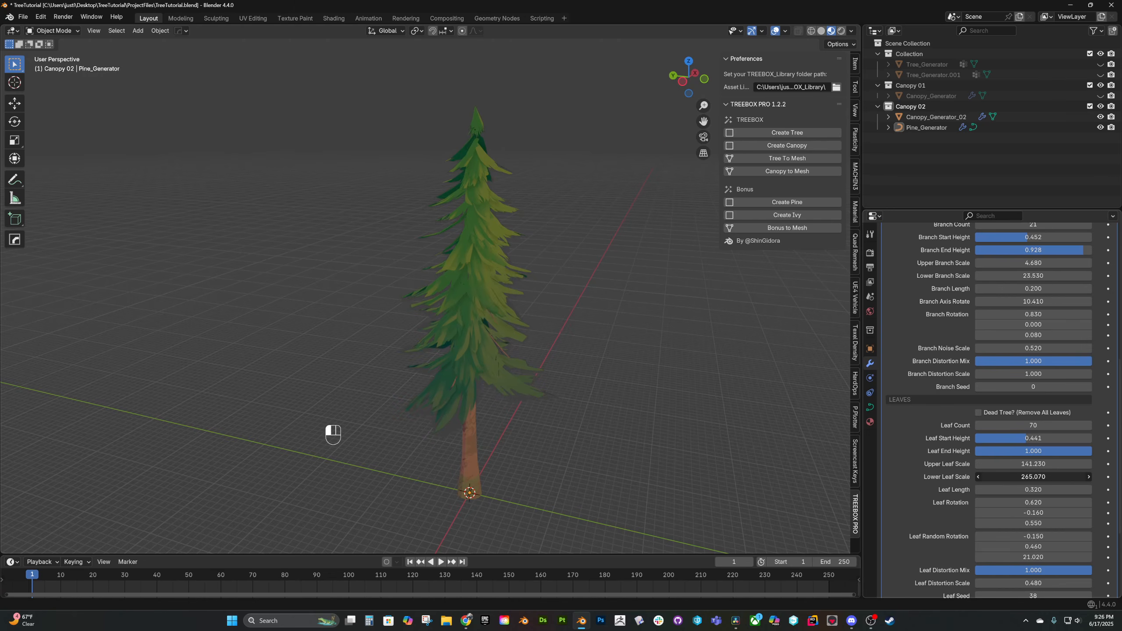
Convert the pine generator to a mesh with Bonus to Mesh
middle_click_drag(542, 338, 514, 318)
left_click(512, 318)
left_click(756, 233)
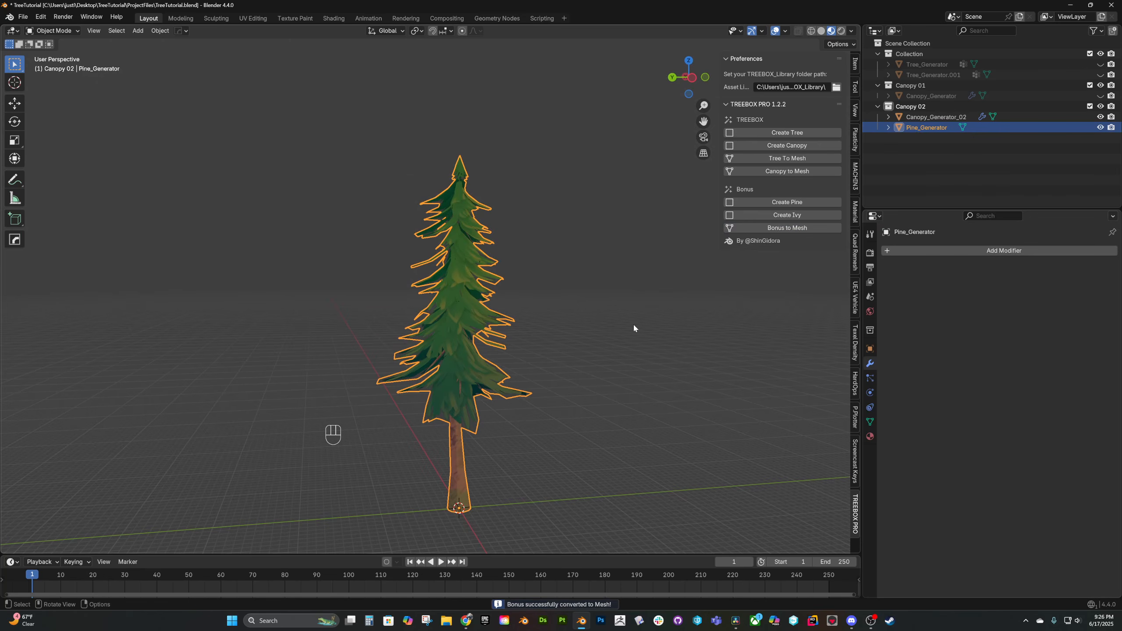
left_click(633, 327)
middle_click_drag(566, 376, 559, 331, "shift")
left_click(460, 314)
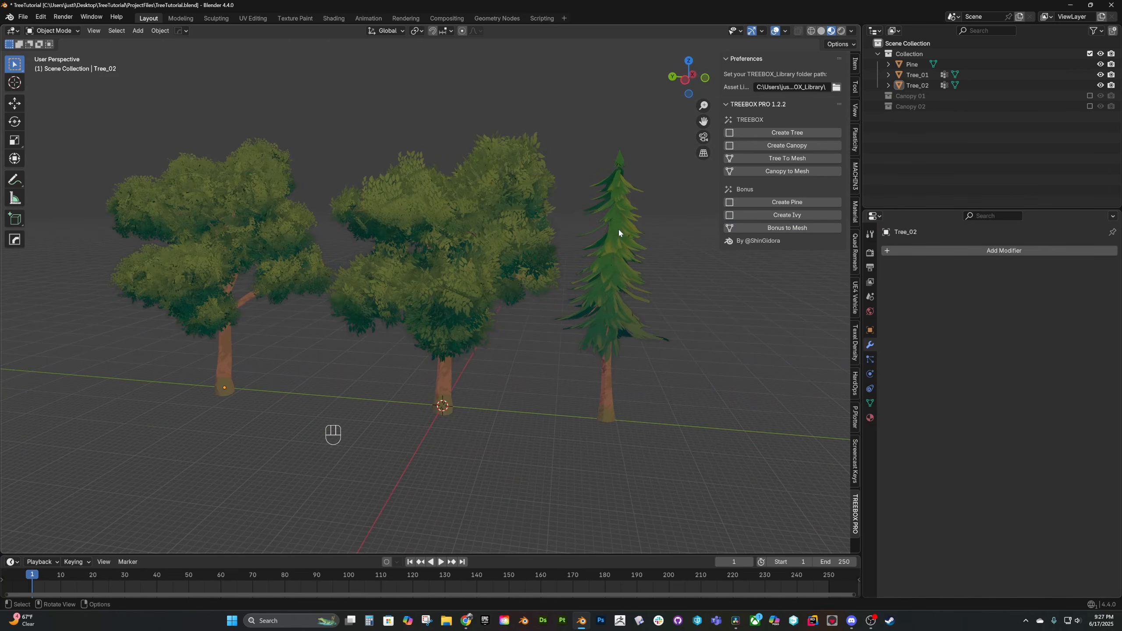
Clear the location of Pine, Tree_01 and Tree_02 together and apply their object transforms
left_click(619, 232, "shift")
left_click(478, 224, "shift")
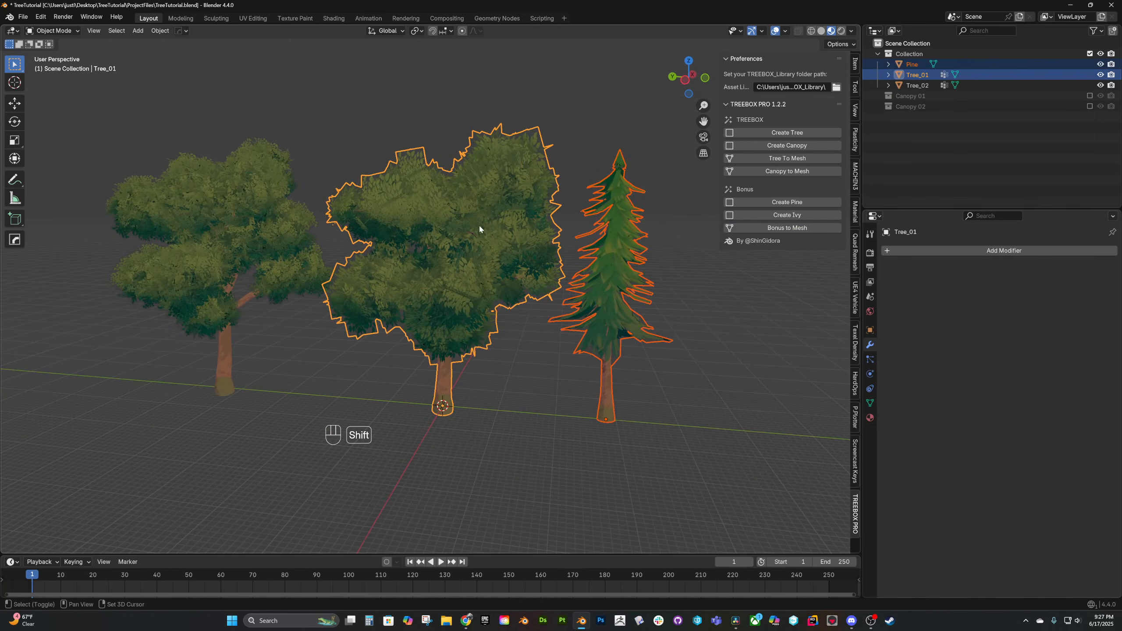
left_click(253, 222, "shift")
key("alt+g")
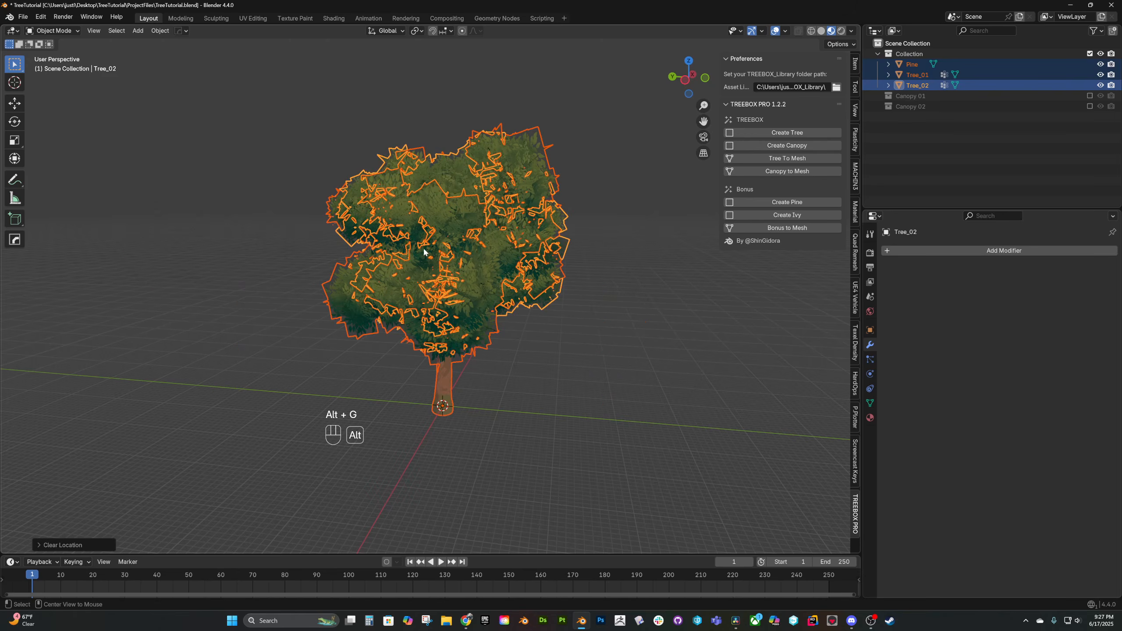
key("ctrl+a")
left_click(557, 325)
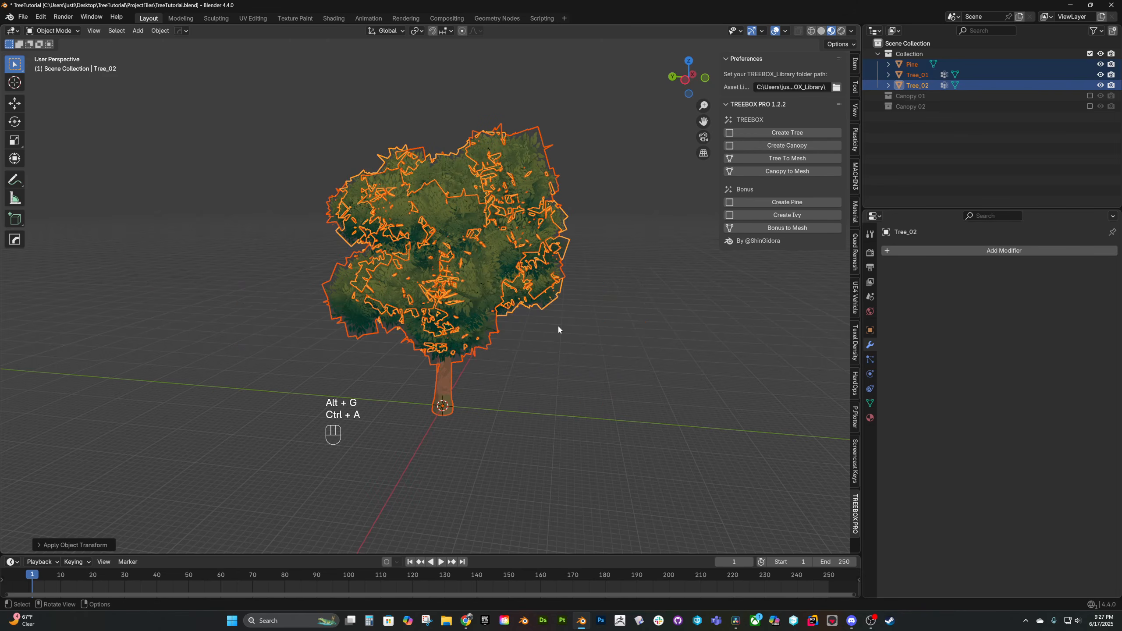
Start an FBX export of the selected trees as SM_Trees.fbx, limiting the object types to Mesh and choosing the geometry Smoothing option
middle_click_drag(558, 324, 553, 338, "shift")
left_click(23, 16)
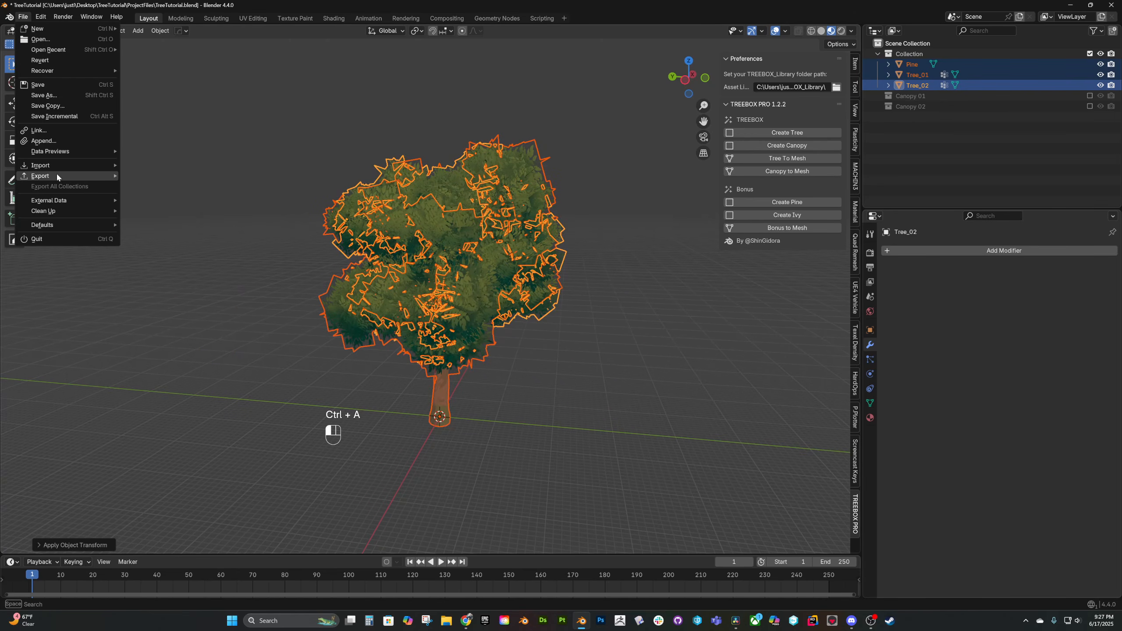
mouse_move(57, 176)
left_click(161, 257)
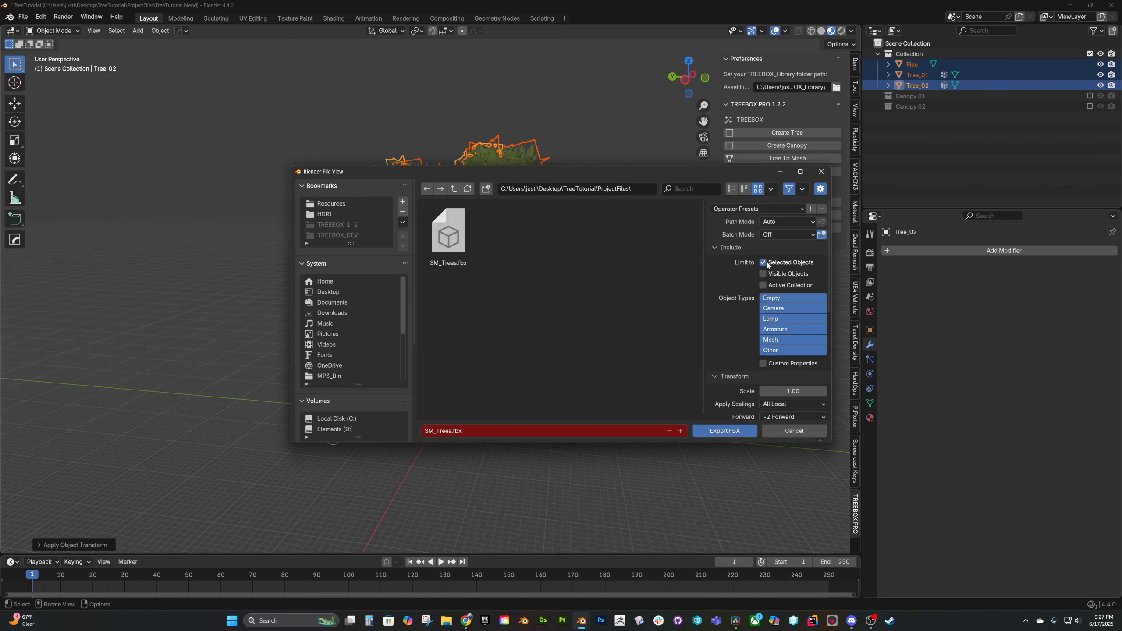
left_click(769, 340)
scroll(737, 338, "down", 10)
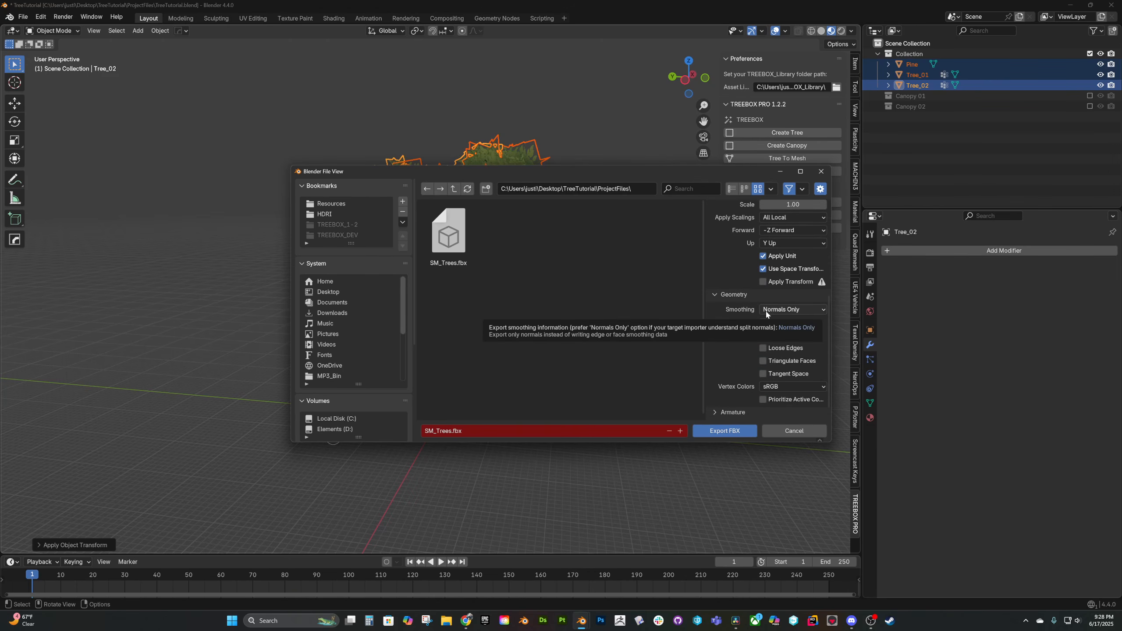
left_click(766, 311)
left_click(771, 333)
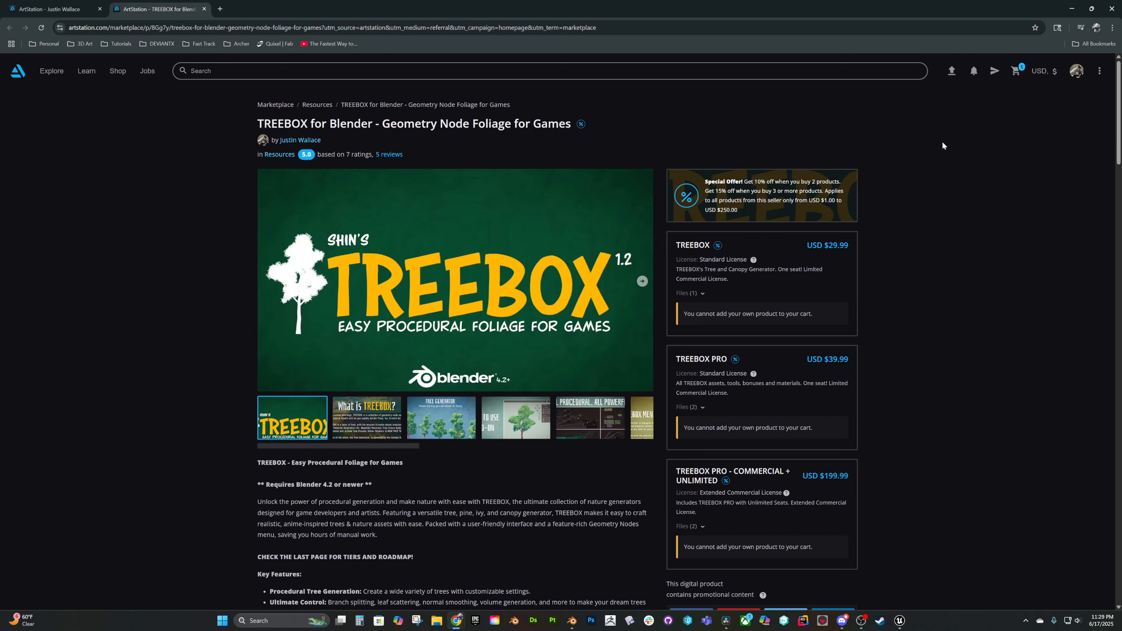
Close the TREEBOX marketplace page in the browser and start extracting the 01_AridBark zip archive on the desktop
left_click(203, 9)
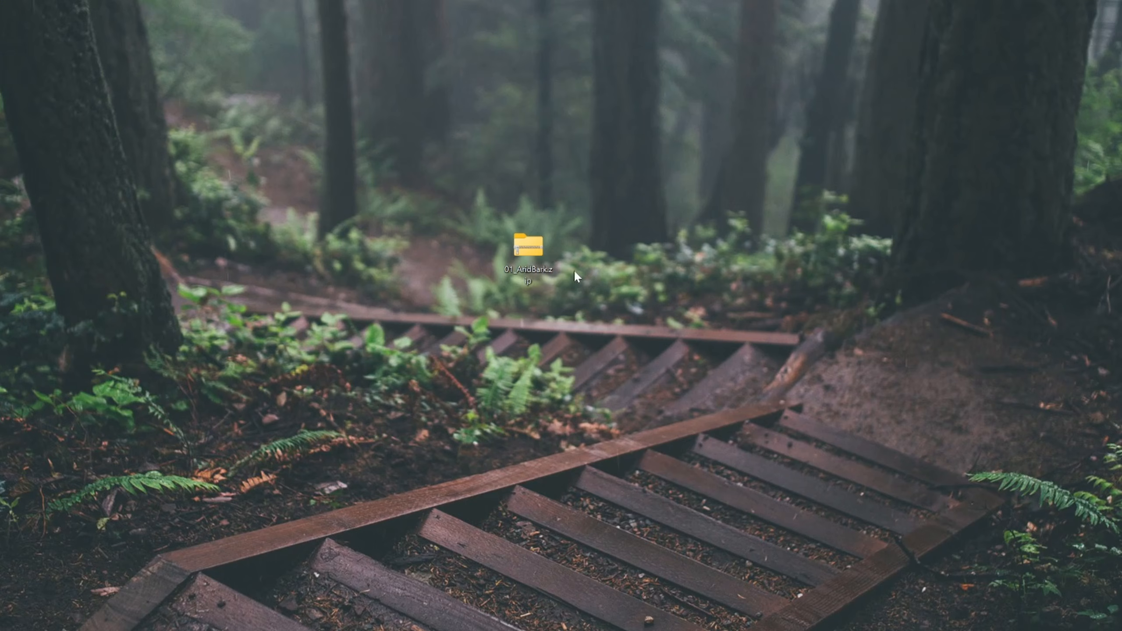
right_click(530, 246)
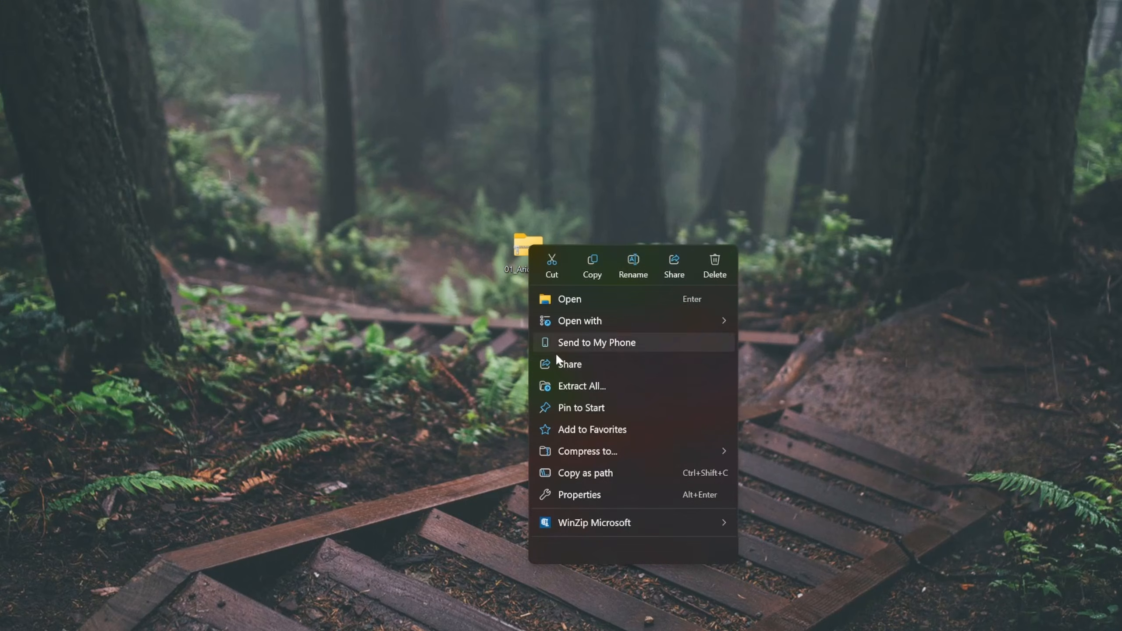
left_click(563, 380)
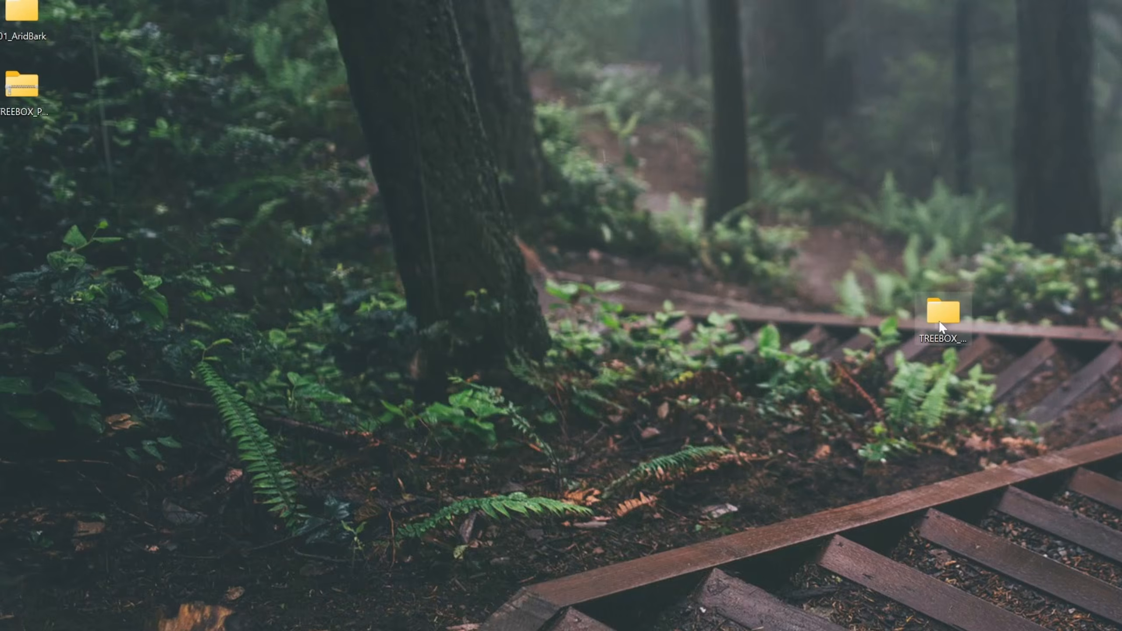
Open the TREEBOX_PRO_UNZIPME folder on the desktop and the folder of the same name inside it
double_click(939, 327)
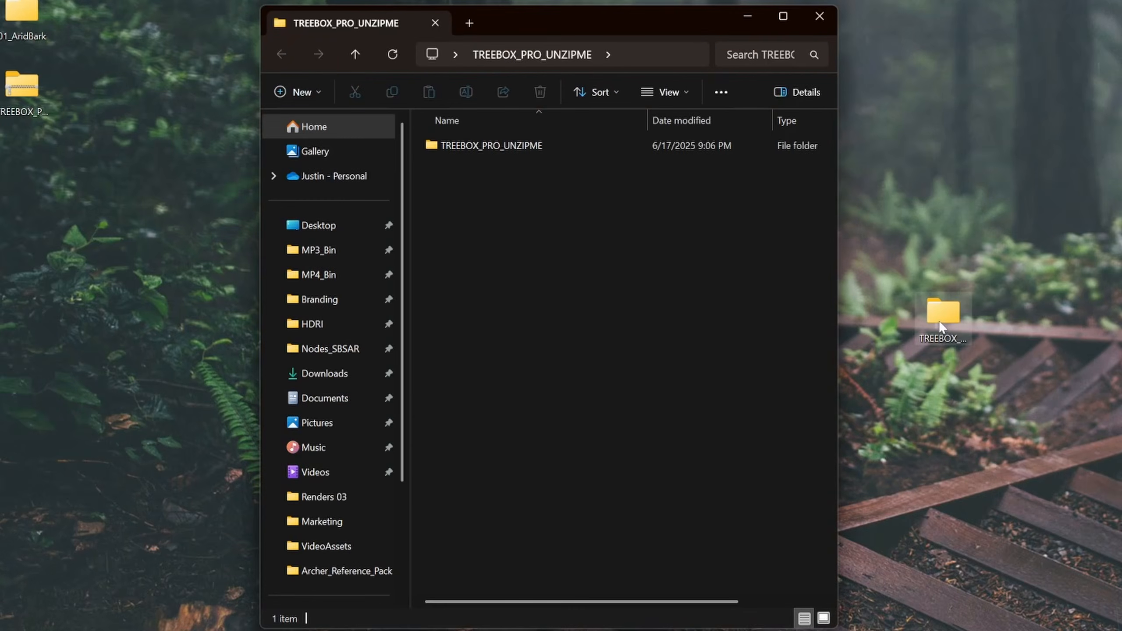
double_click(538, 142)
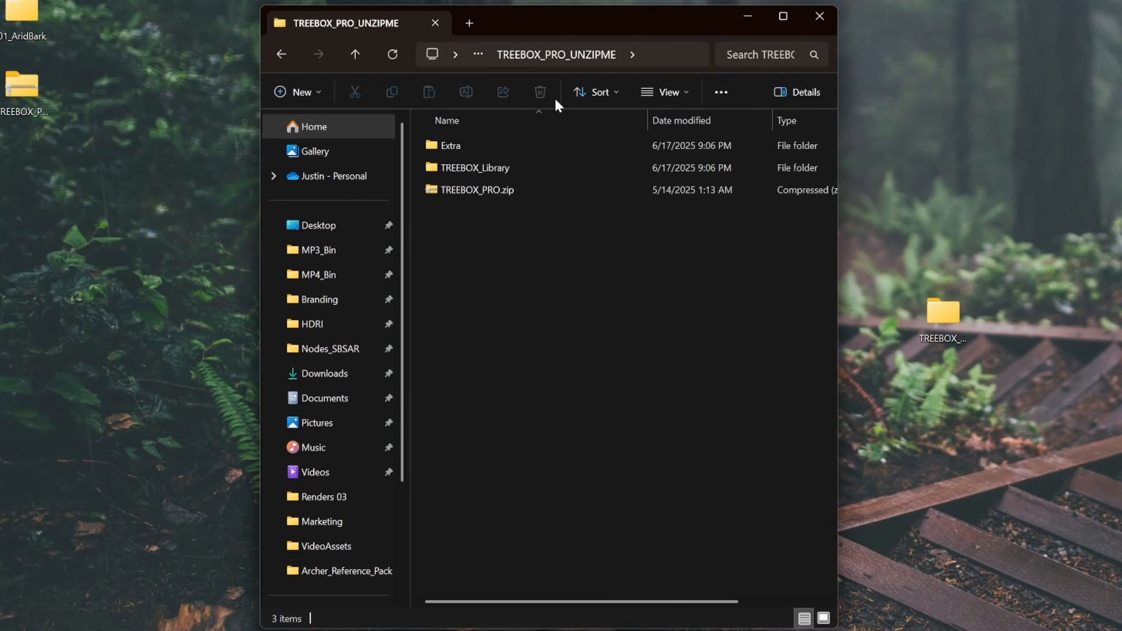
double_click(566, 150)
double_click(558, 142)
double_click(558, 142)
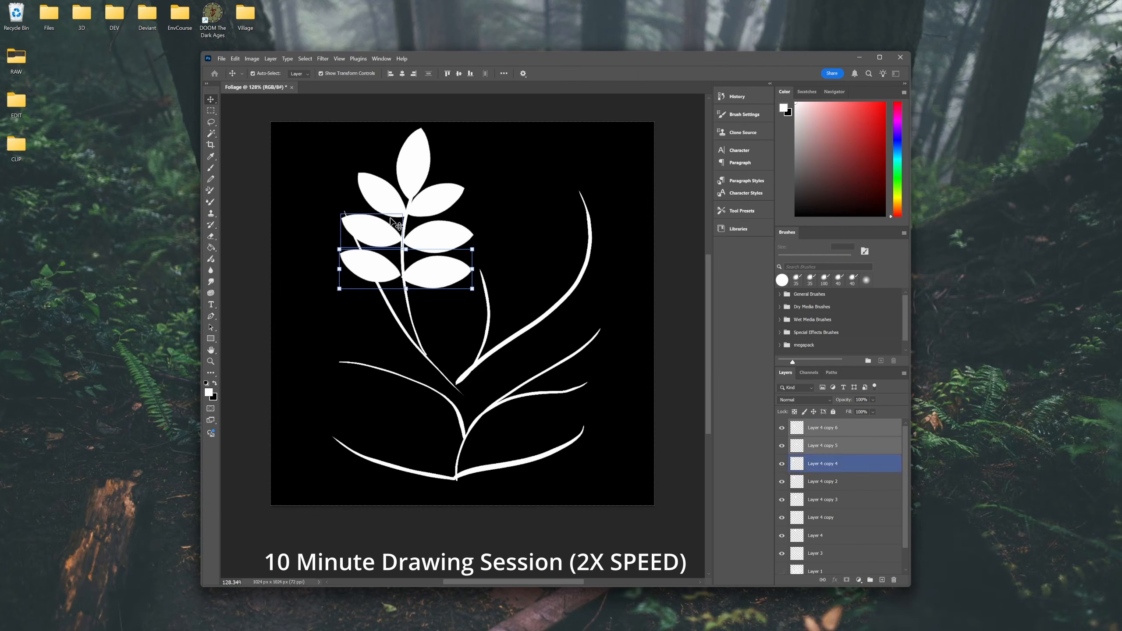
Switch to Photoshop and reposition and transform the white leaf shapes along the upper stem of the Foliage drawing
left_click(370, 261)
left_click_drag(371, 262, 336, 255)
left_click(373, 234, "shift")
left_click_drag(280, 226, 268, 250)
left_click_drag(336, 255, 331, 190)
key("Return")
left_click(373, 233)
left_click_drag(289, 190, 295, 167)
key("Return")
left_click(371, 233)
left_click_drag(341, 215, 459, 232)
key("Return")
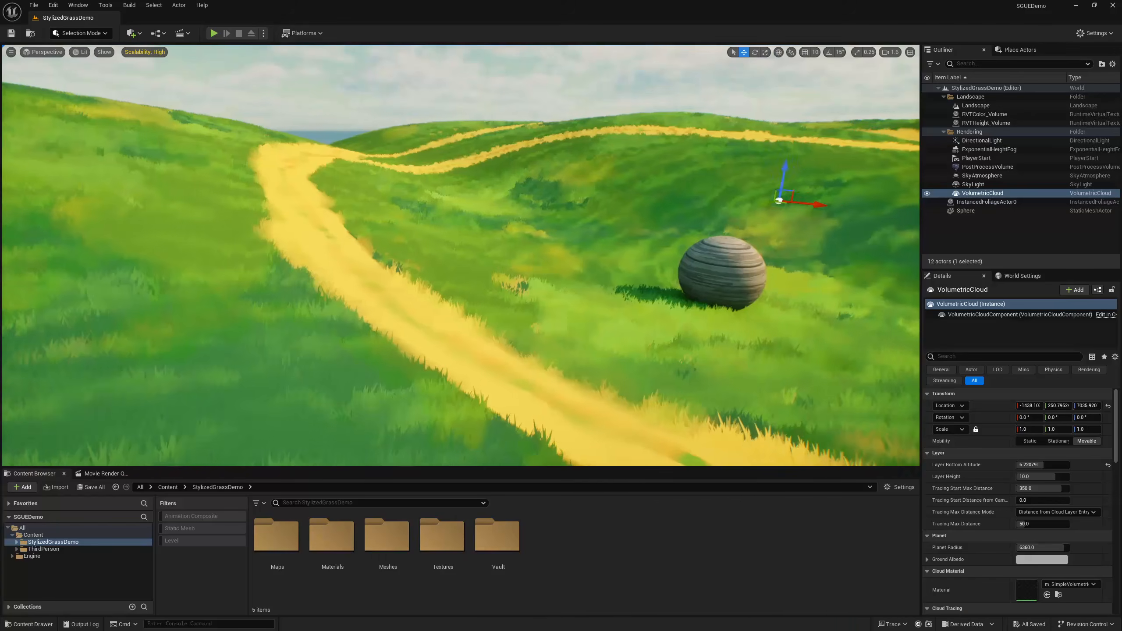
left_click(659, 91)
right_click_drag(659, 92, 817, 97)
key("w")
Create a folder named Tutorial inside TreeTutorial in the Unreal content and open it
right_click(222, 504)
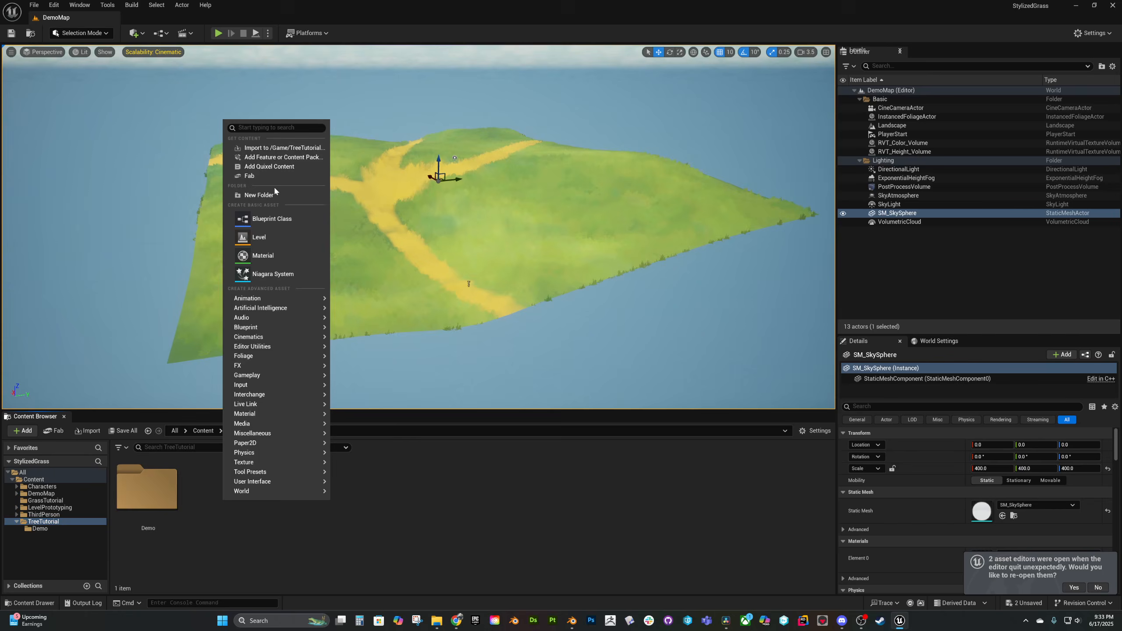
left_click(275, 194)
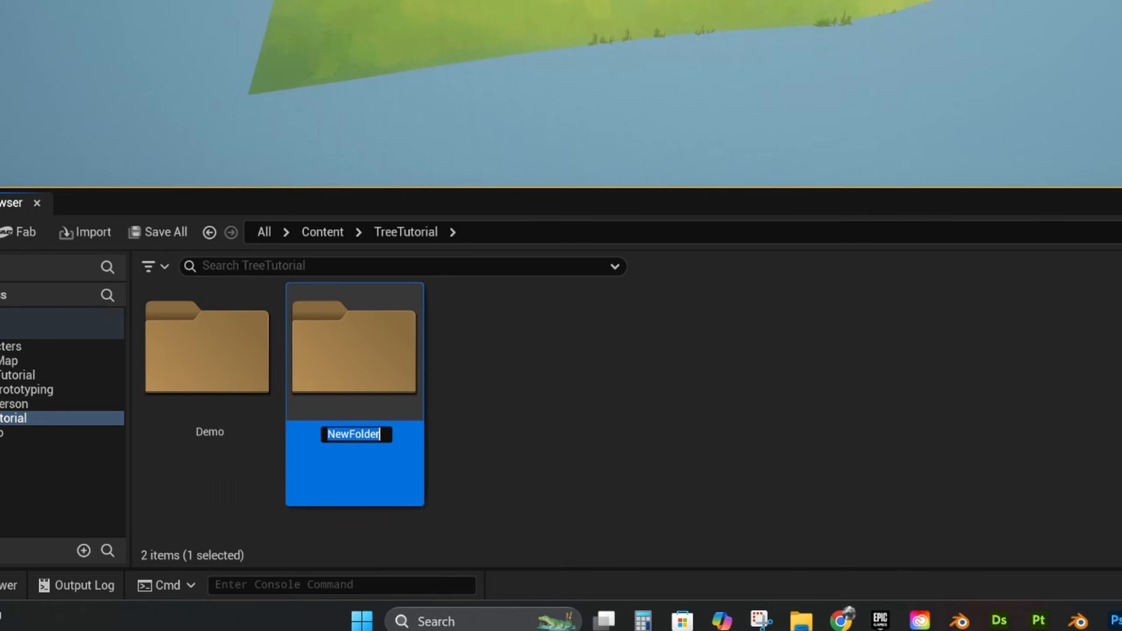
type("Tutori")
type("al")
key("Return")
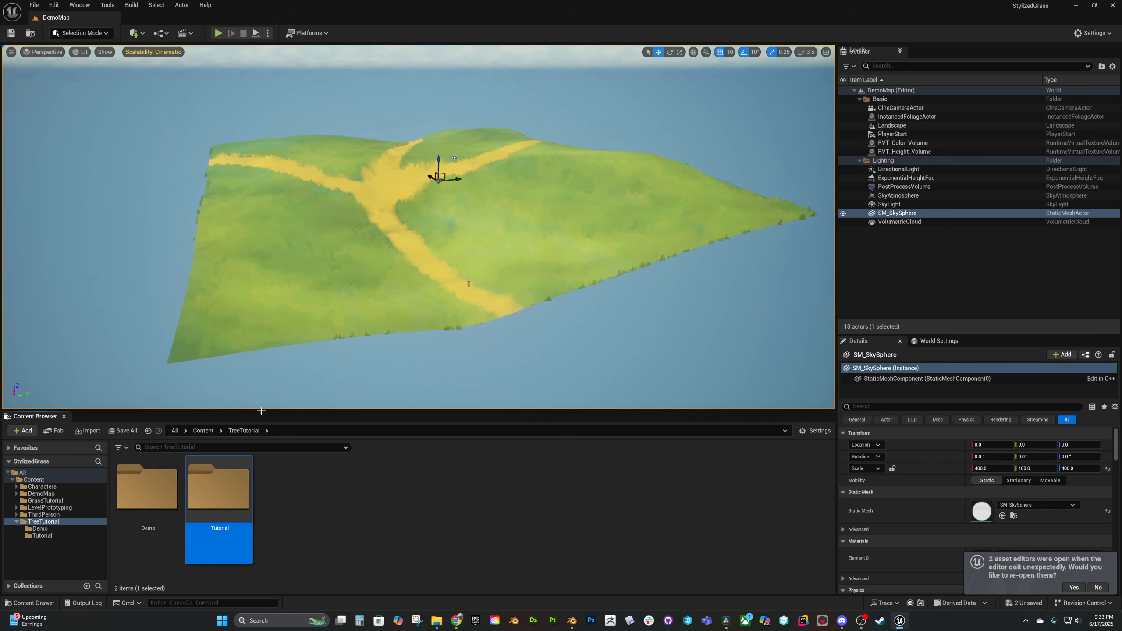
double_click(226, 478)
Import the basecolor, normal and ORM textures of T_Bark_Peeled from the Forest_BarkPeeled_Textures folder into the Tutorial folder
left_click(433, 619)
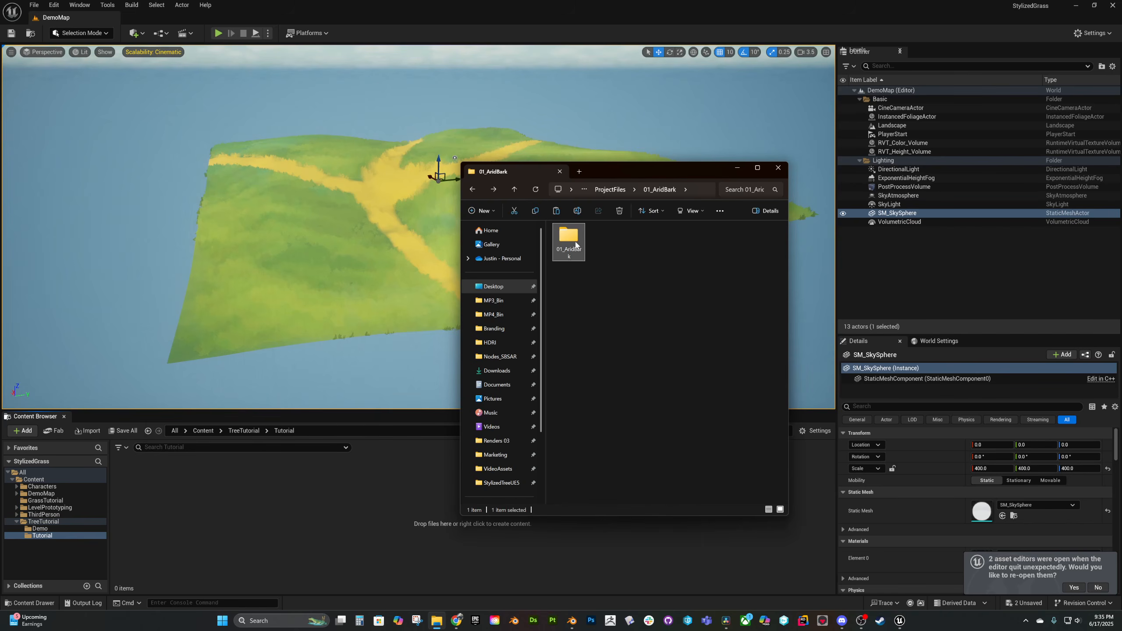
double_click(570, 238)
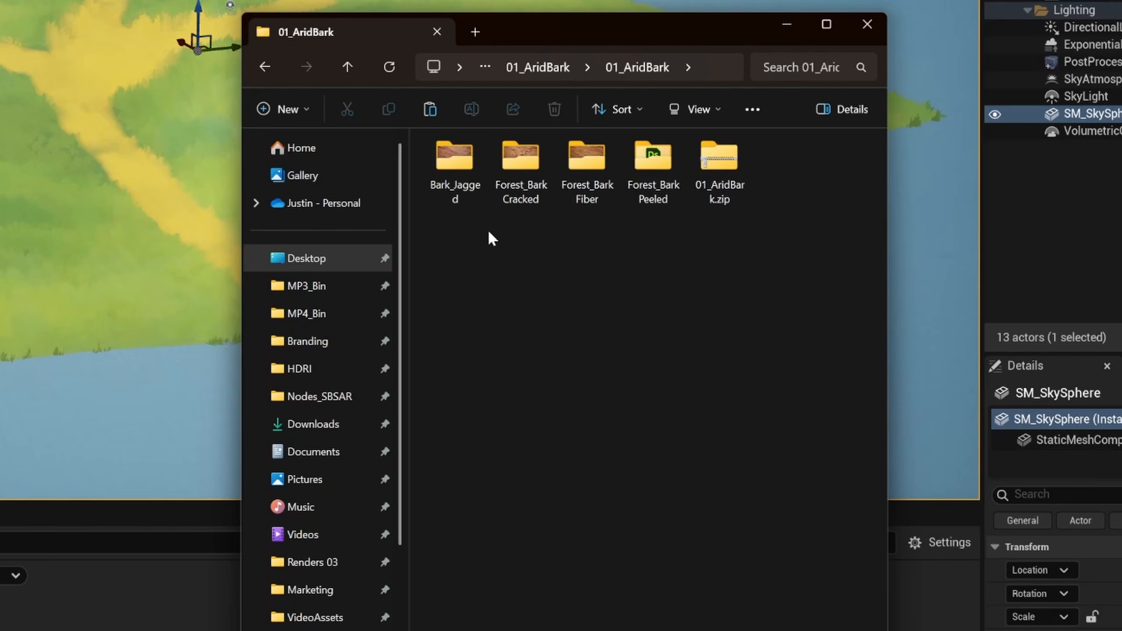
double_click(655, 170)
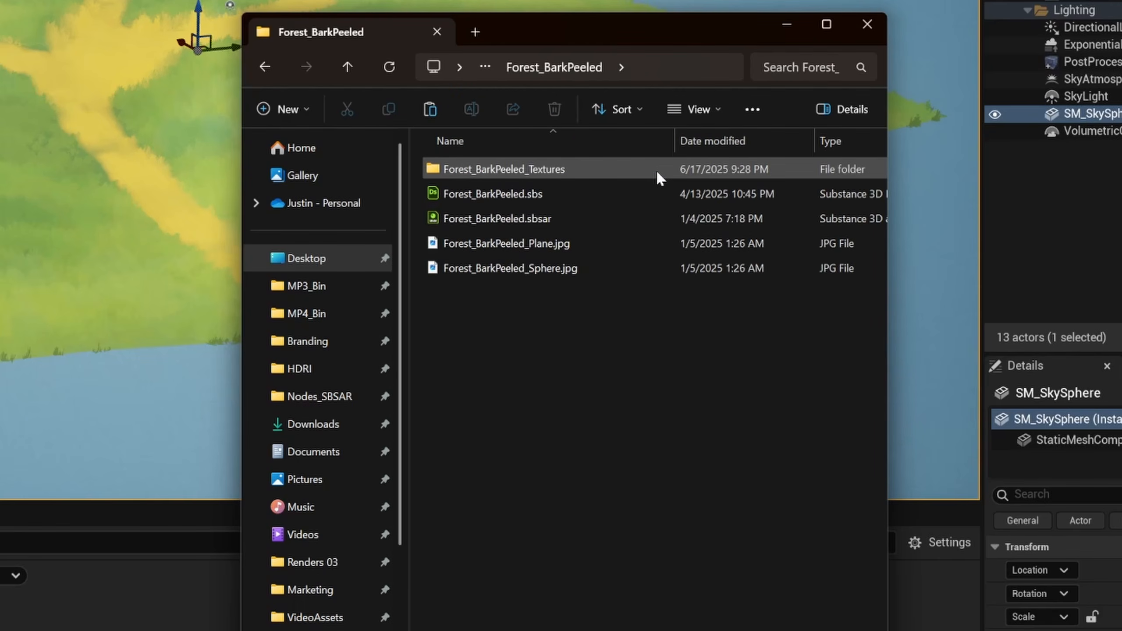
double_click(656, 172)
left_click(841, 221)
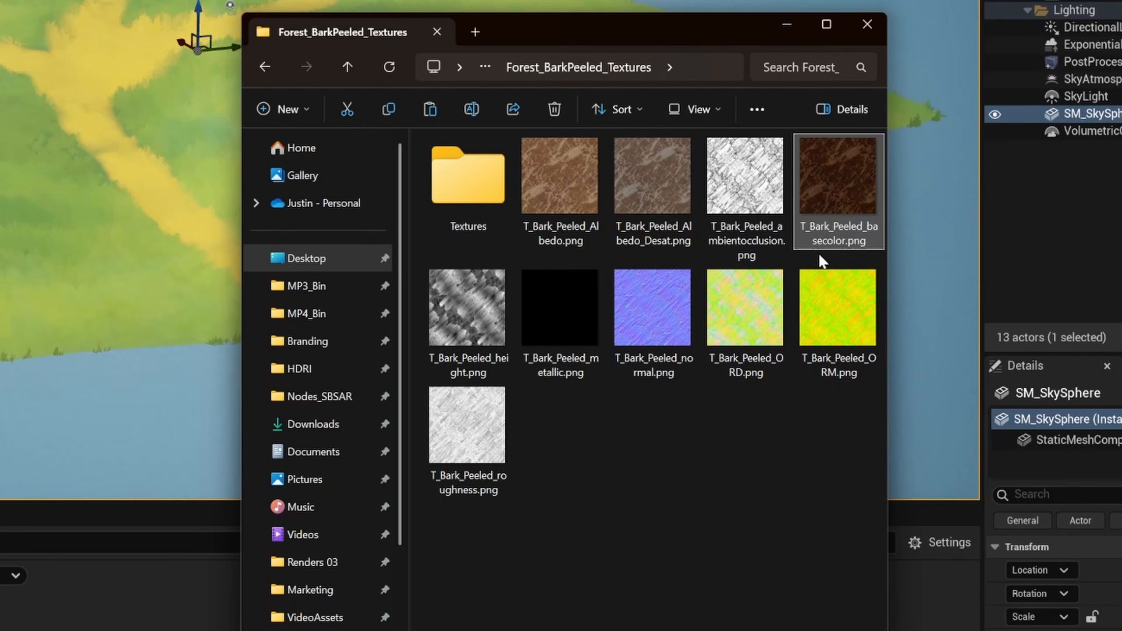
left_click(660, 323, "ctrl")
left_click(852, 323, "ctrl")
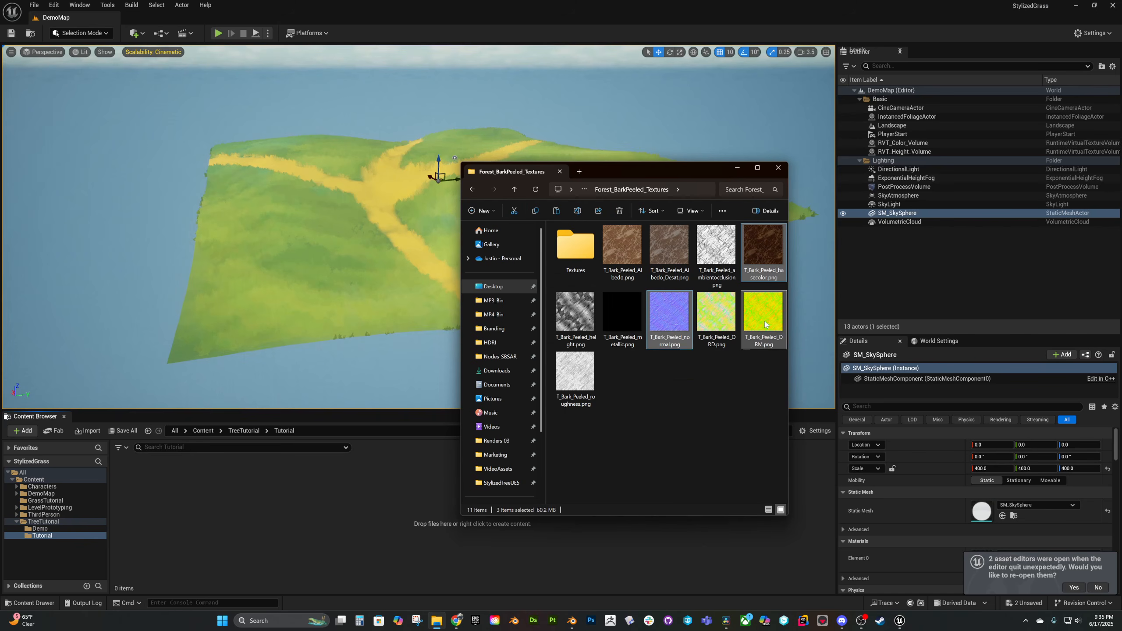
left_click_drag(851, 322, 248, 515)
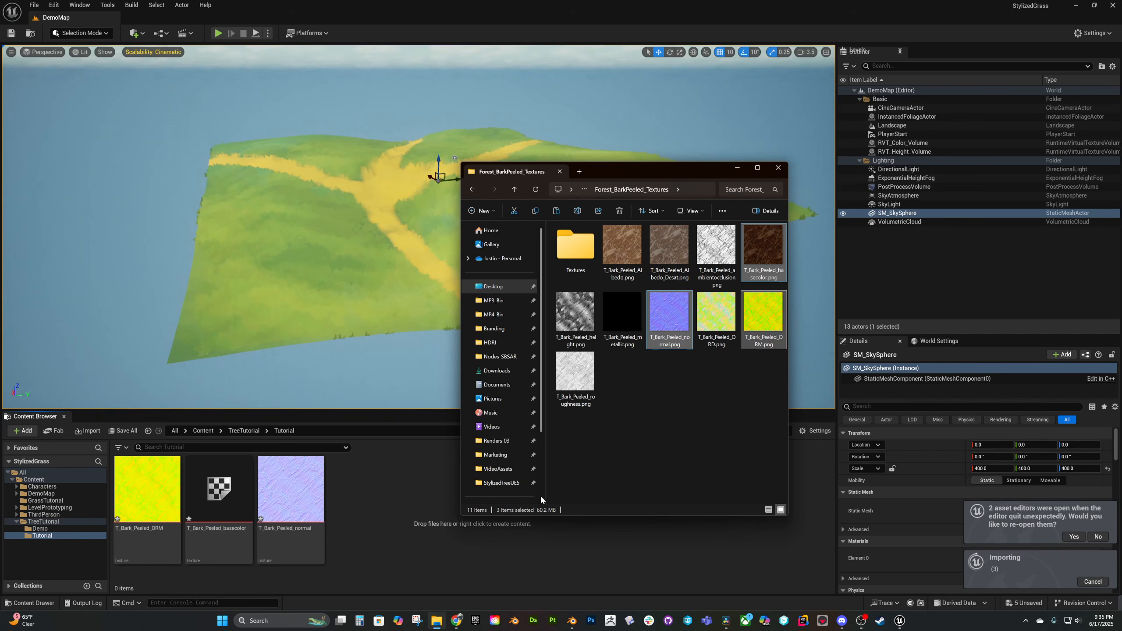
Import the leaf textures T_Leaf_01 through T_Leaf_05 from the COPY_TREEBOX_Textures folder into the Tutorial folder
left_click(557, 400)
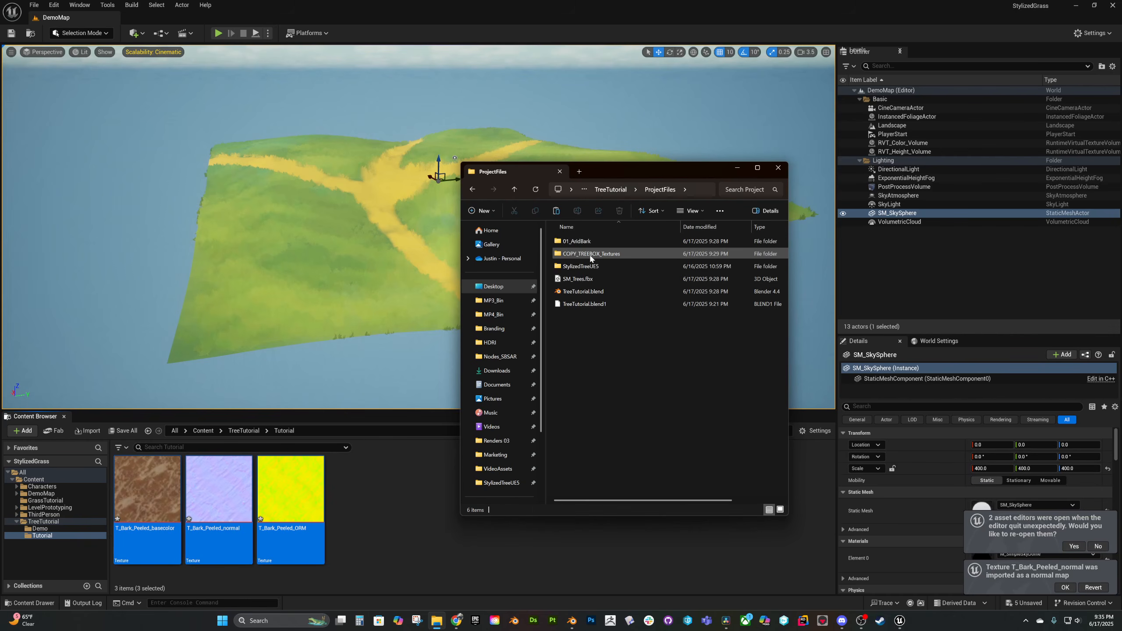
double_click(590, 253)
left_click(581, 241)
double_click(581, 241)
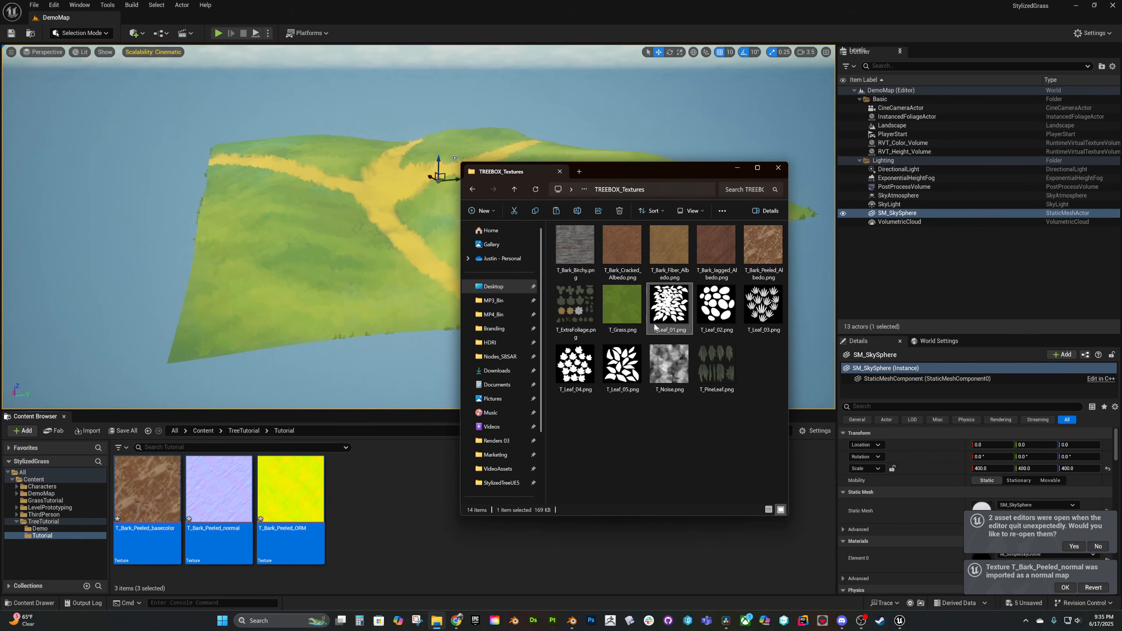
left_click(630, 373, "shift")
left_click_drag(623, 380, 389, 515)
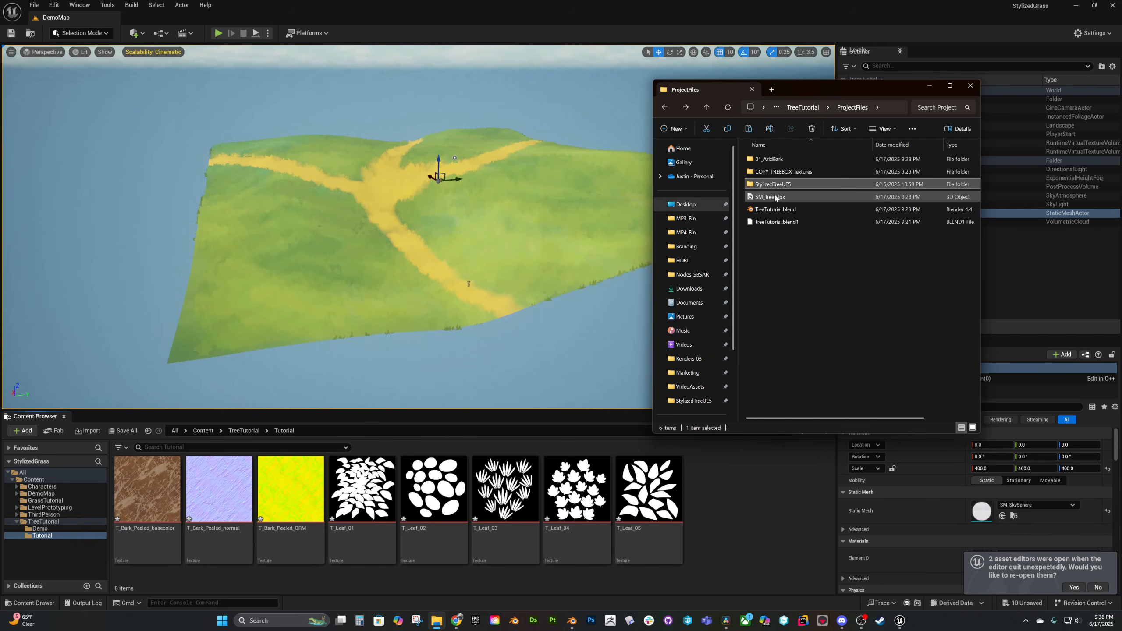
Start importing SM_Trees.fbx into the Tutorial folder, turning off Recompute Normals and Recompute Tangents for the common meshes
left_click_drag(775, 198, 716, 518)
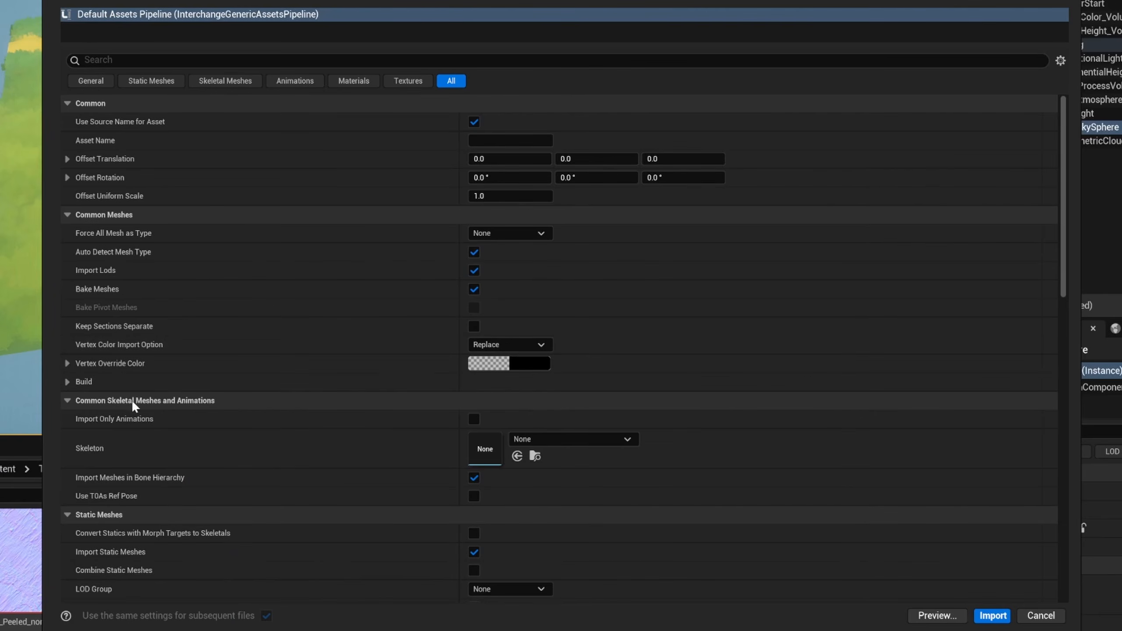
left_click(67, 382)
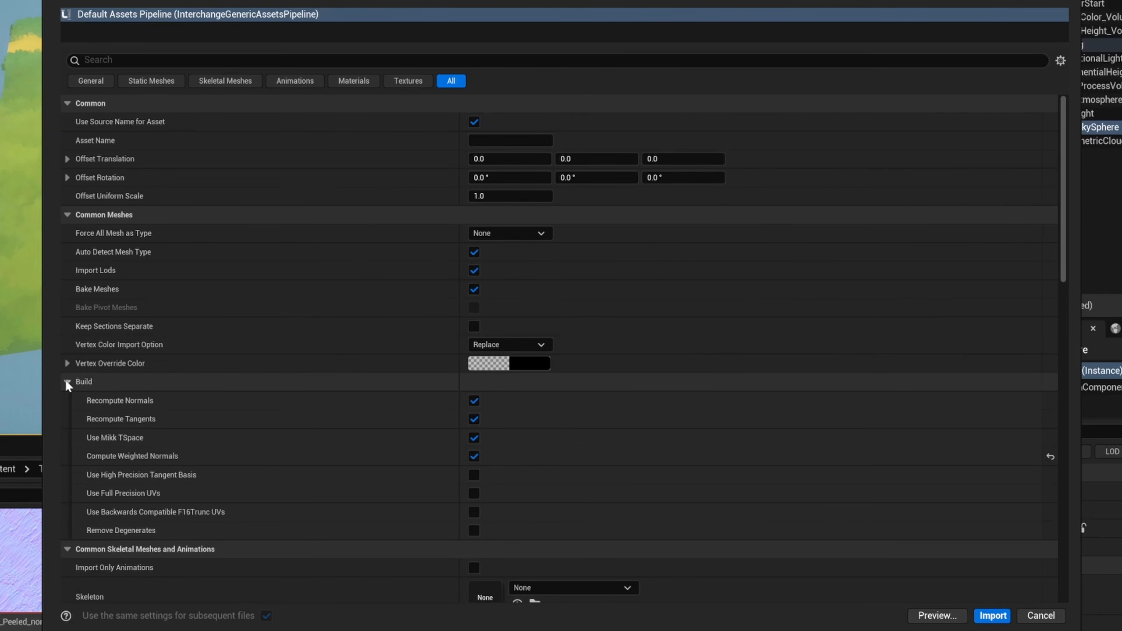
left_click(469, 400)
left_click(470, 417)
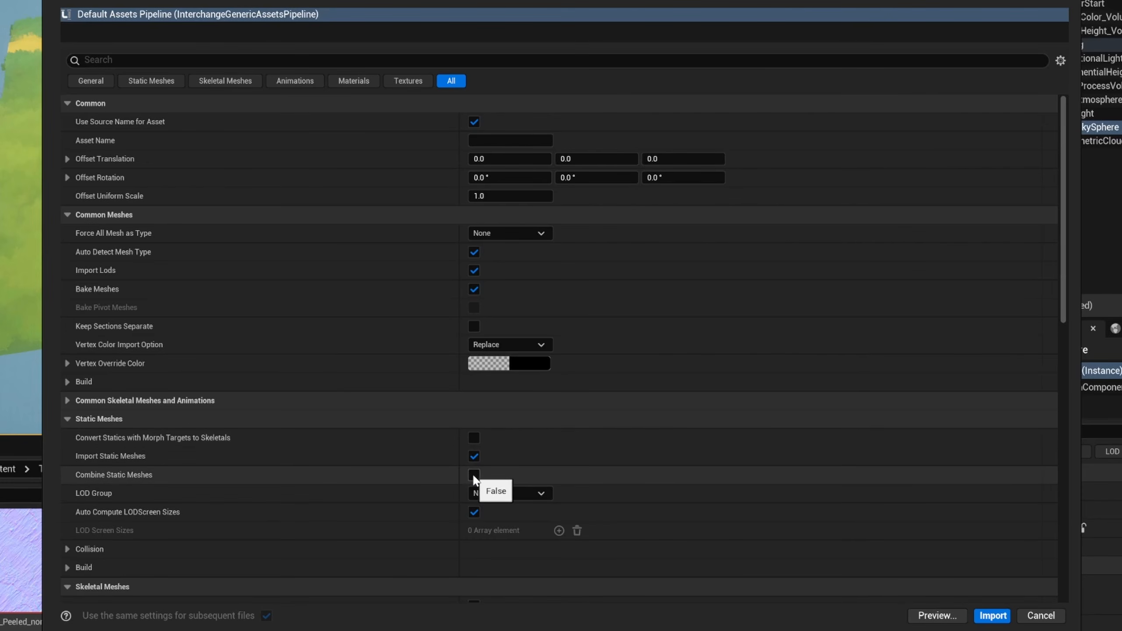
Examine the Static Meshes import settings and their build options, including Build Nanite
left_click(67, 418)
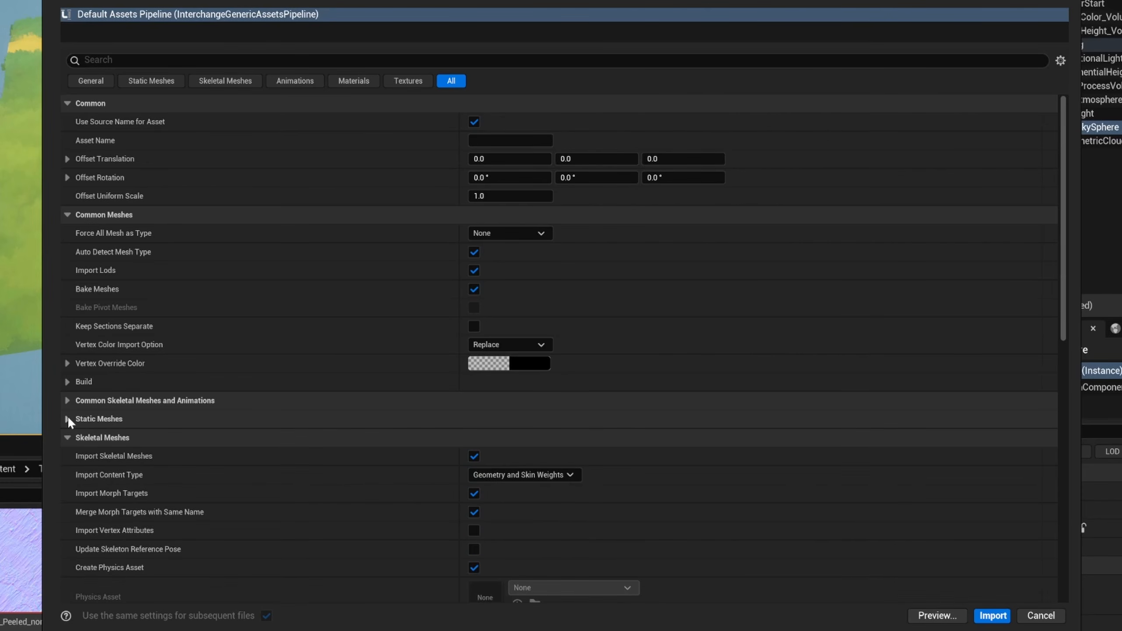
left_click(68, 418)
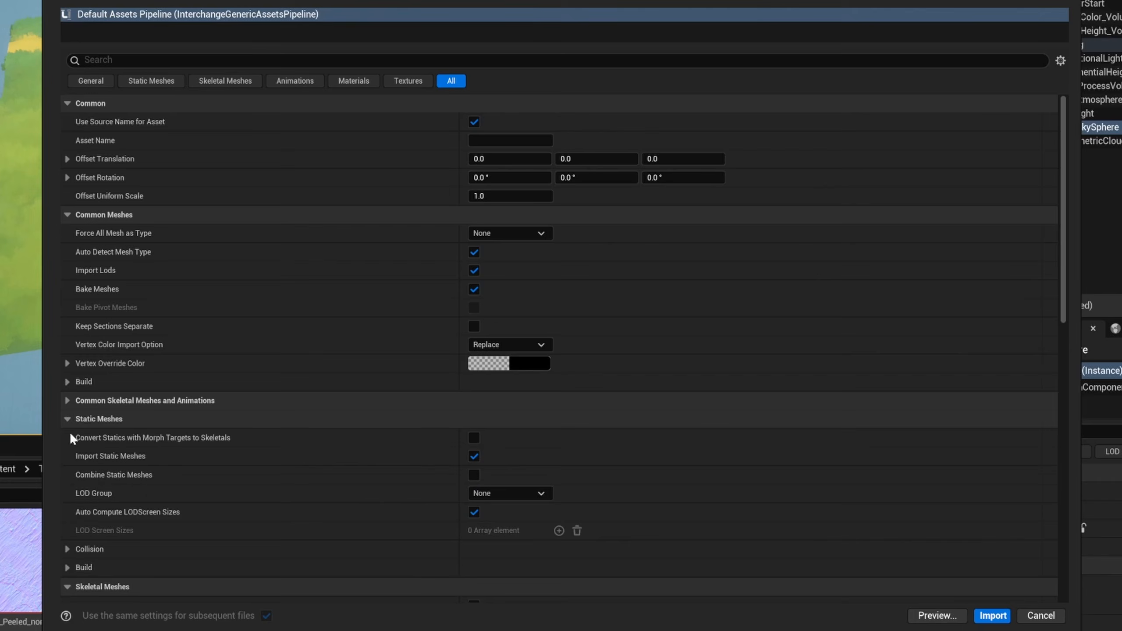
left_click(68, 565)
scroll(67, 565, "down", 3)
right_click(68, 565)
left_click(204, 485)
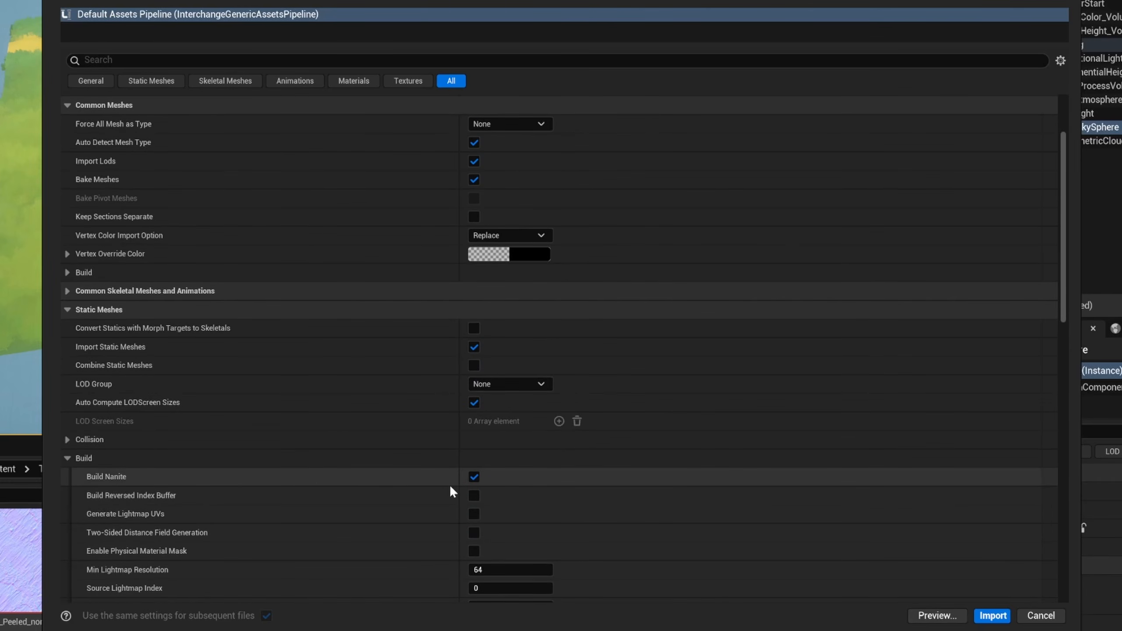
left_click(68, 458)
scroll(472, 343, "down", 3)
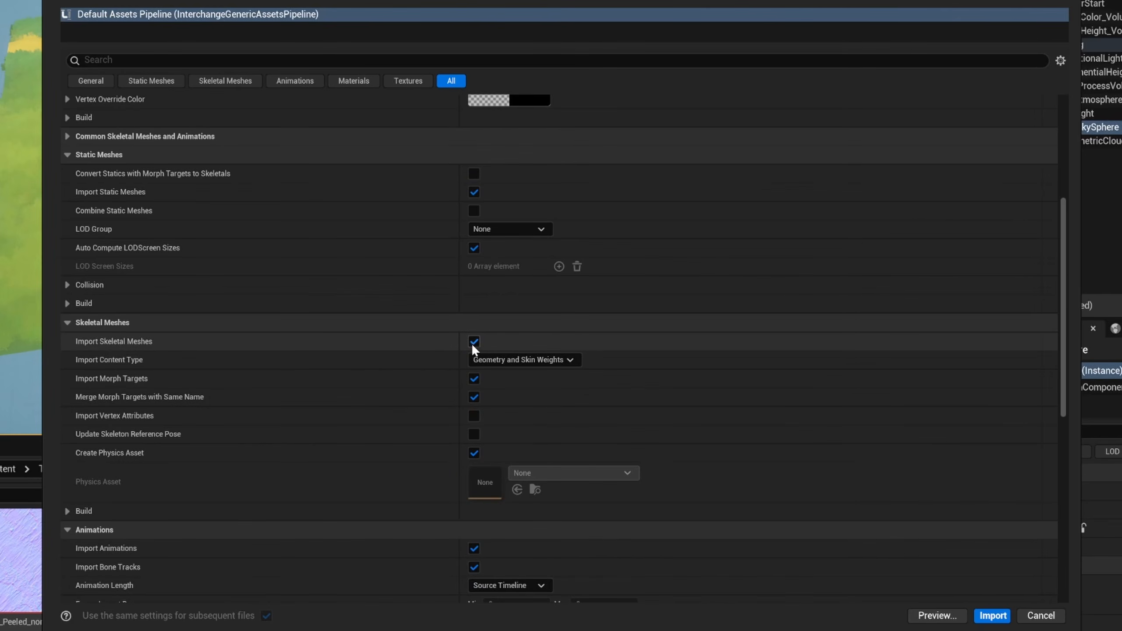
Exclude skeletal meshes and morph targets from the import and turn off Create Physics Asset
left_click(473, 341)
left_click(473, 379)
left_click(473, 453)
scroll(457, 454, "down", 2)
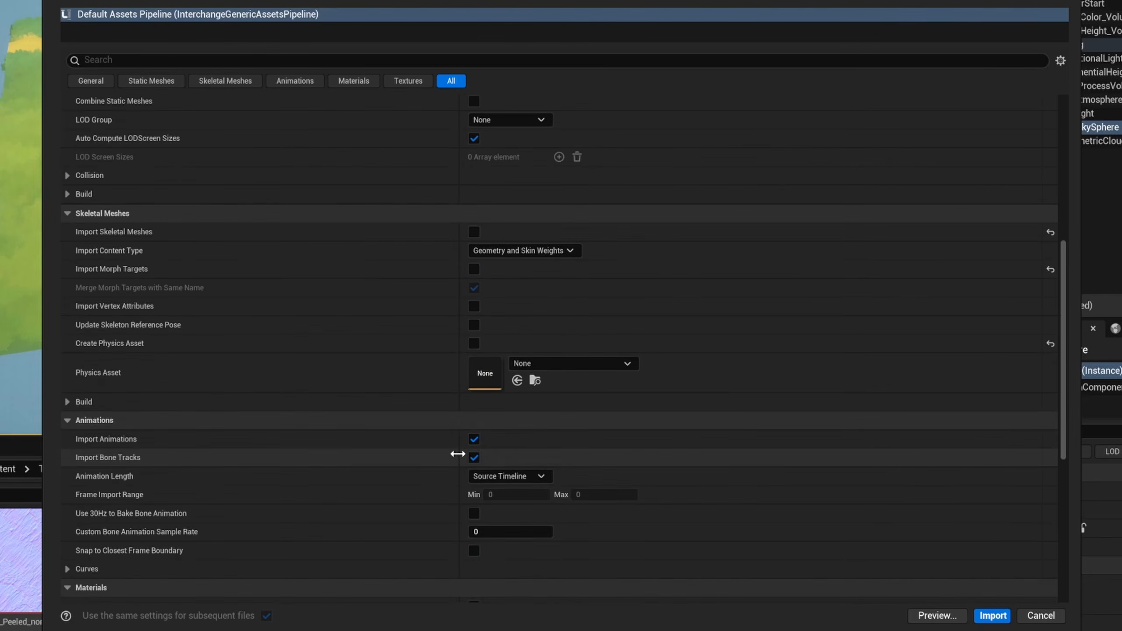
Exclude animations, materials and textures from the import settings and import the tree meshes
left_click(474, 438)
scroll(475, 452, "down", 2)
left_click(474, 496)
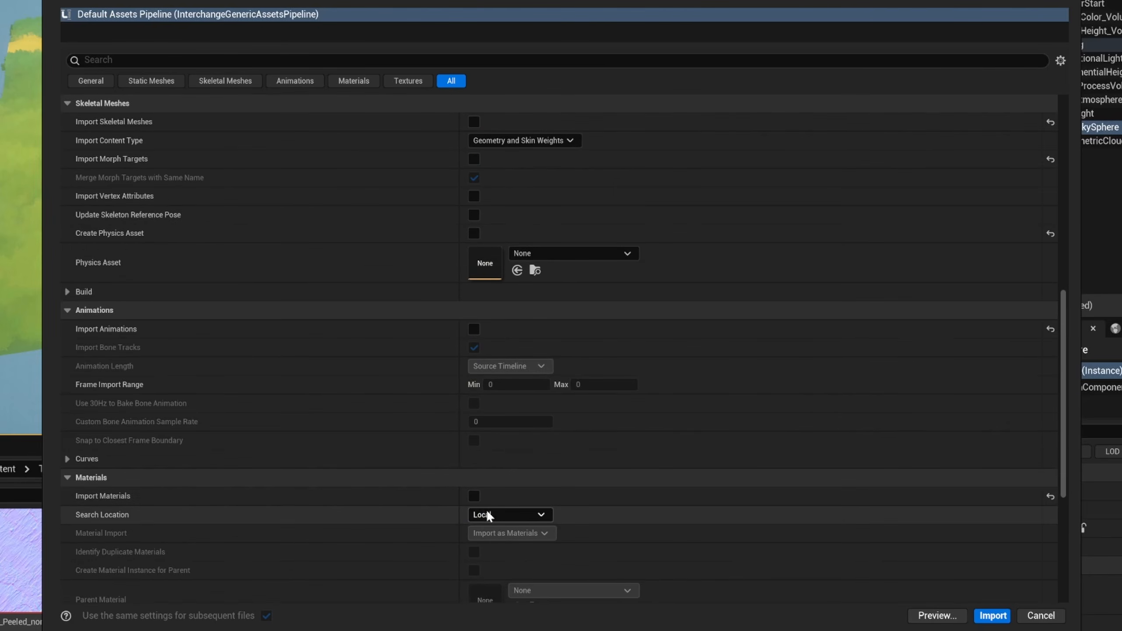
scroll(482, 495, "down", 3)
scroll(475, 474, "down", 1)
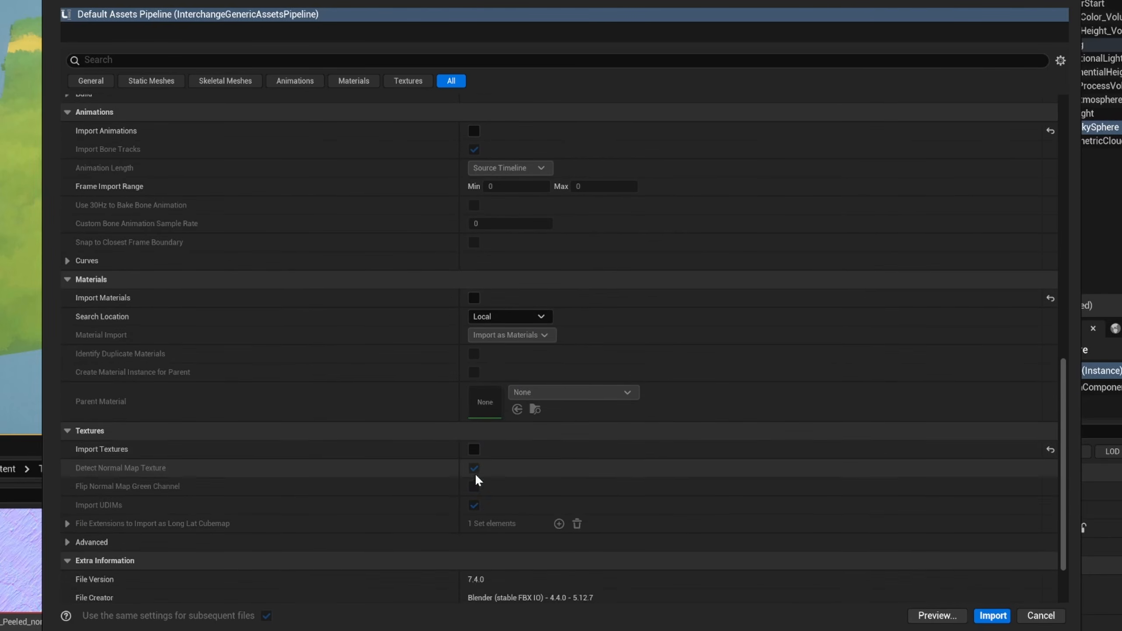
left_click(992, 615)
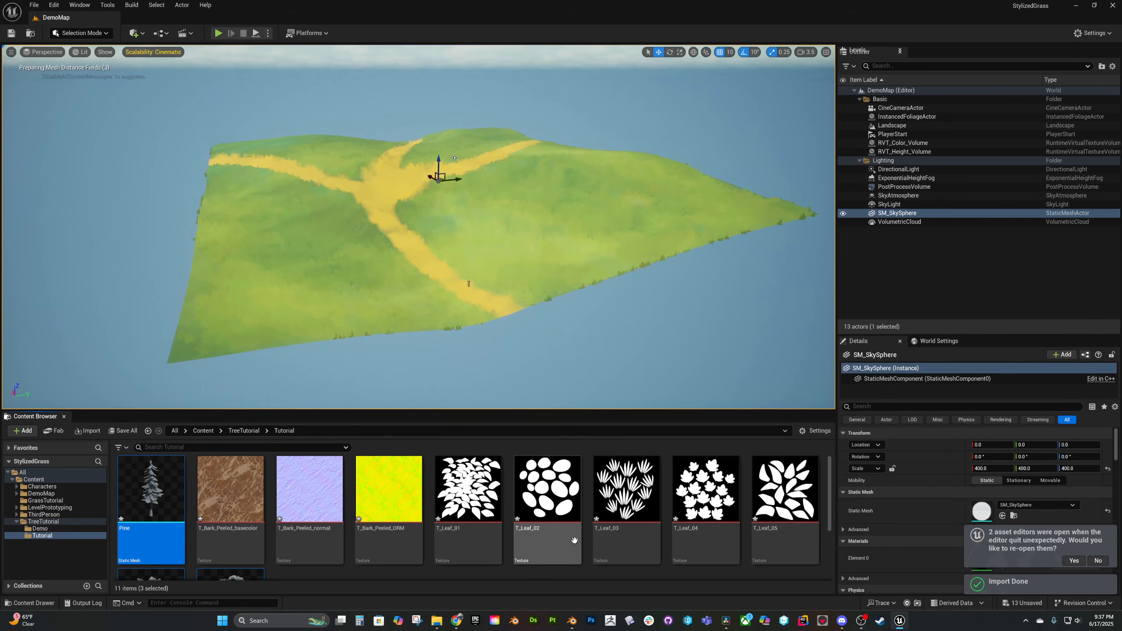
Enlarge the Content Browser and open the Tree_01 static mesh to inspect its foliage and trunk up close
scroll(544, 538, "down", 1)
left_click(543, 538)
left_click_drag(475, 405, 475, 326)
double_click(325, 526)
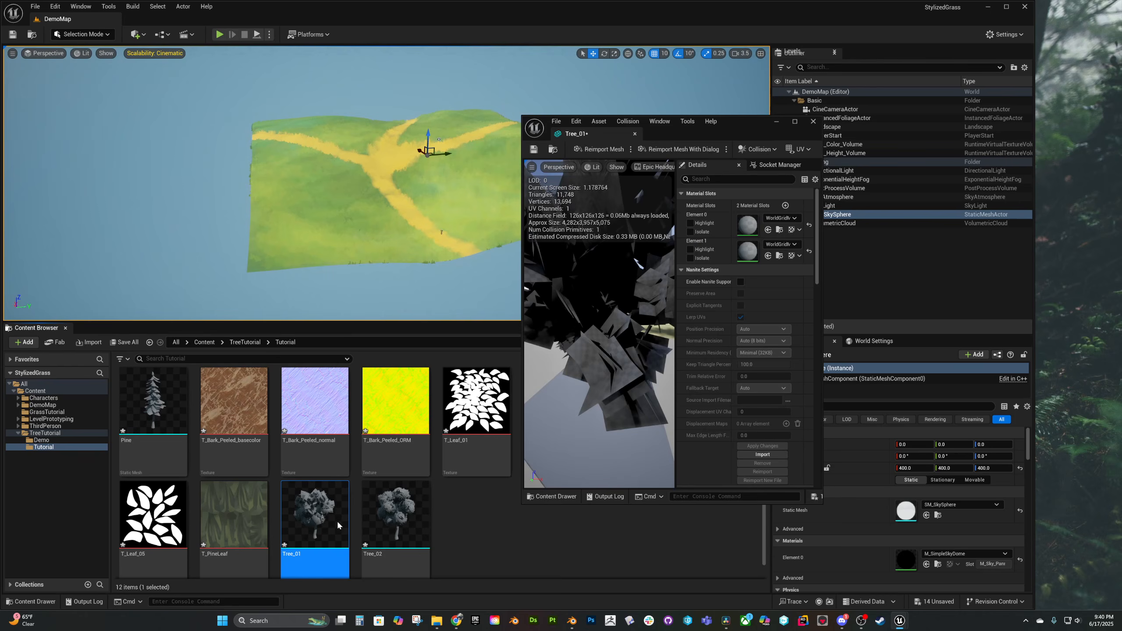
left_click(761, 141)
scroll(298, 278, "up", 3)
key("s")
right_click_drag(298, 278, 291, 278)
key("w")
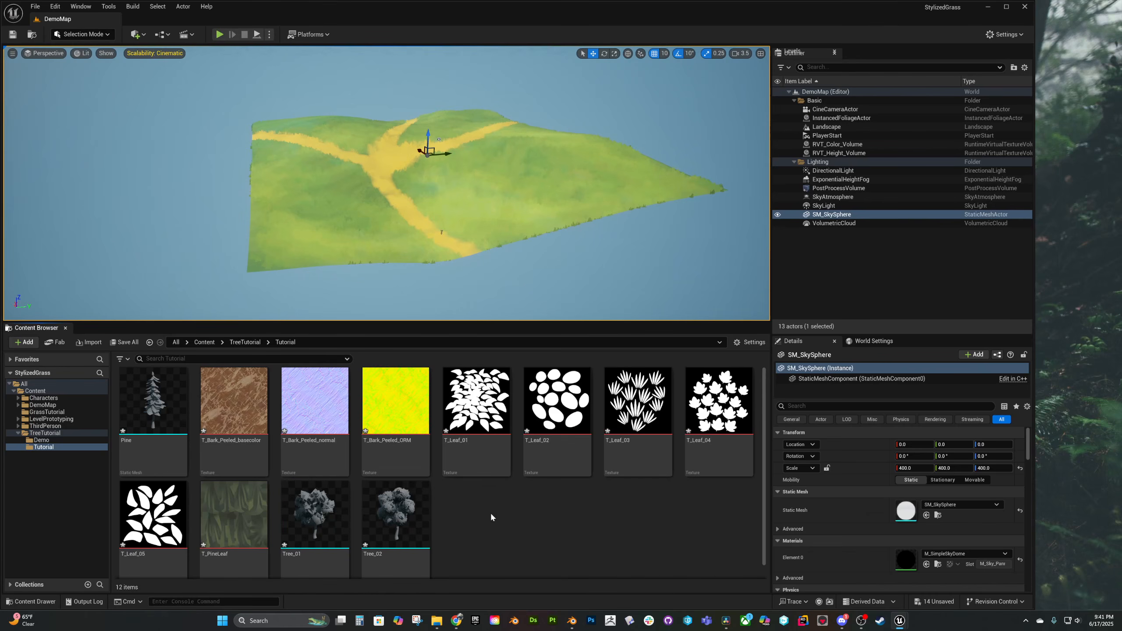
Create a material named M_Trunk in the Tutorial folder and open it in a widened material editor beside the level
right_click(490, 530)
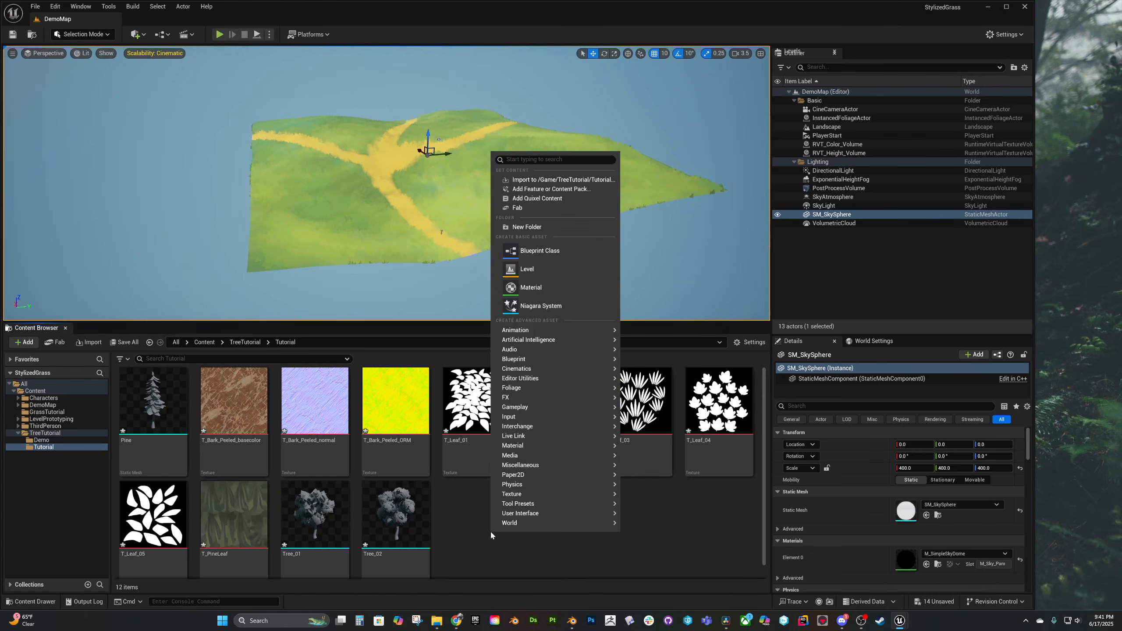
left_click(560, 293)
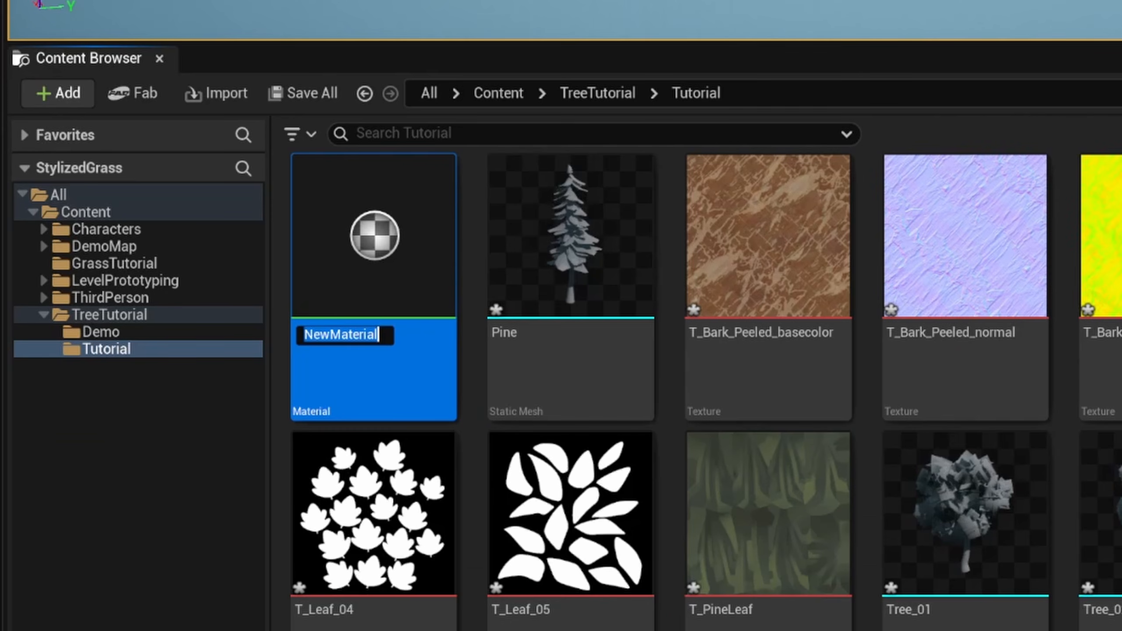
type("M_Trun")
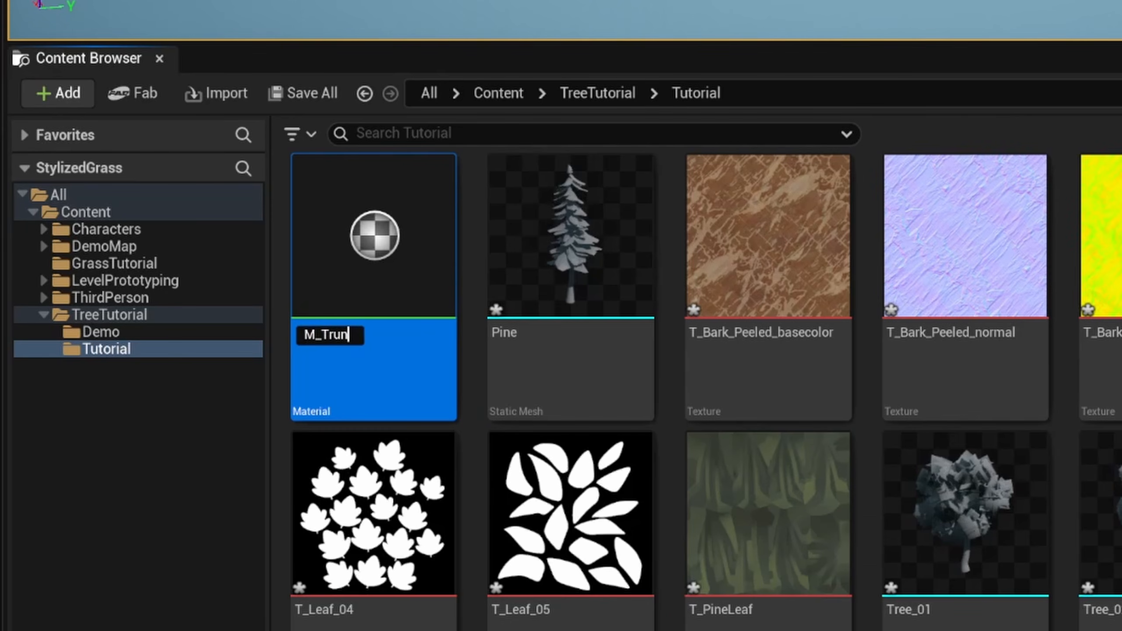
type("k")
key("Return")
double_click(423, 224)
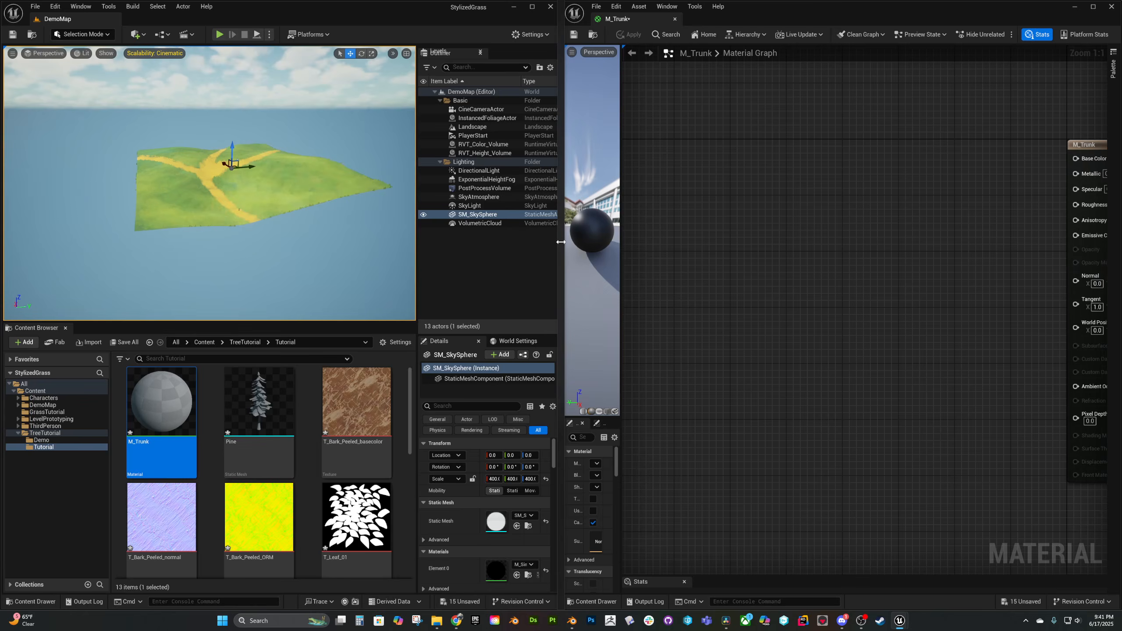
left_click_drag(561, 242, 224, 242)
Add the T_Bark_Peeled basecolor, normal and ORM textures to the M_Trunk graph as texture samples and spread the nodes apart
left_click(255, 601)
left_click(527, 535)
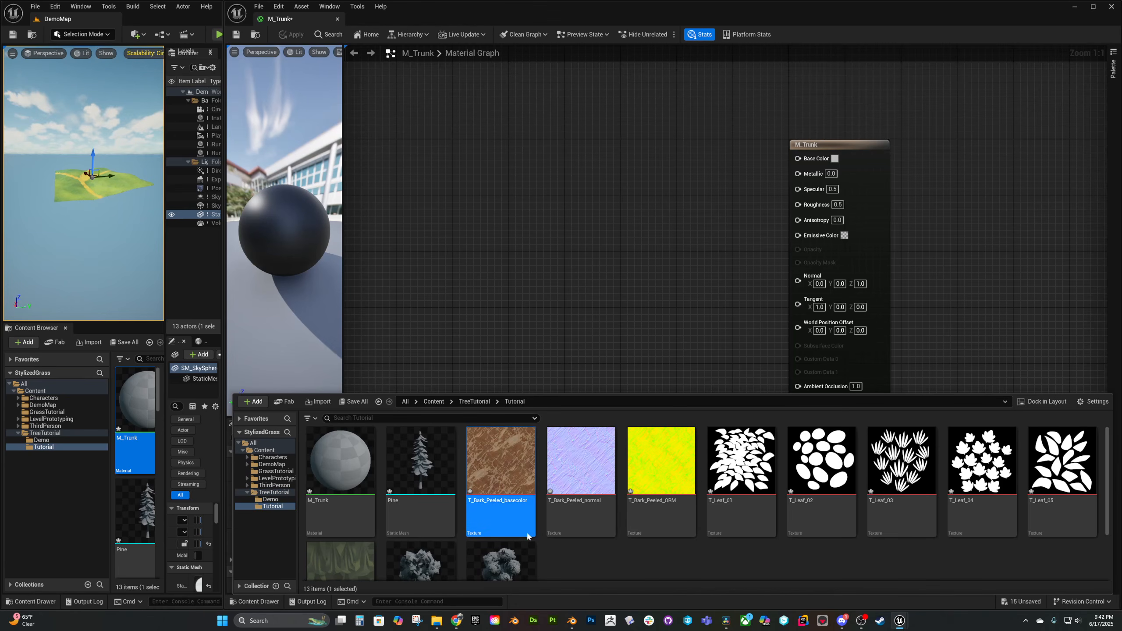
left_click(633, 512, "shift")
left_click_drag(486, 495, 576, 279)
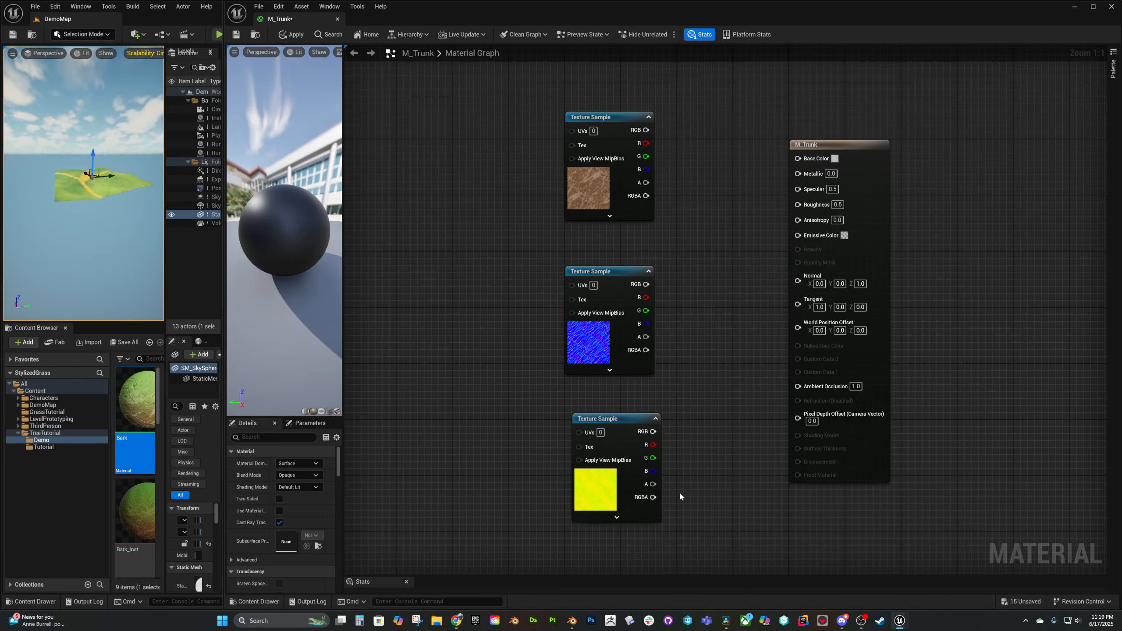
left_click_drag(678, 491, 470, 332)
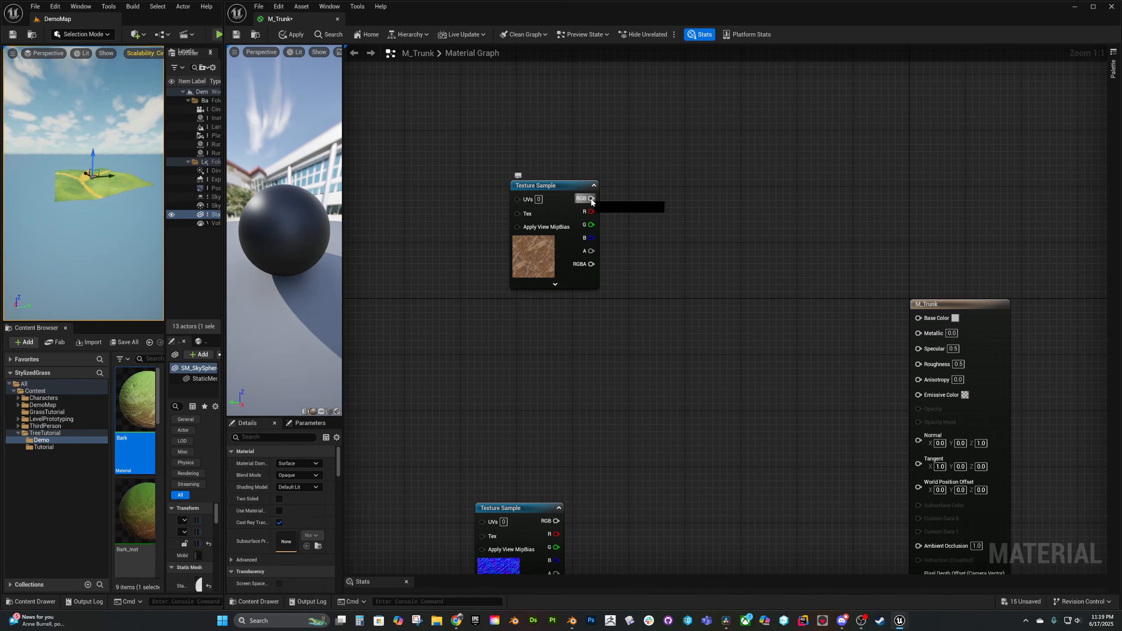
Add a Multiply node fed by the RGB output of the bark basecolor texture sample
left_click_drag(592, 199, 651, 264)
type("multiply")
key("Return")
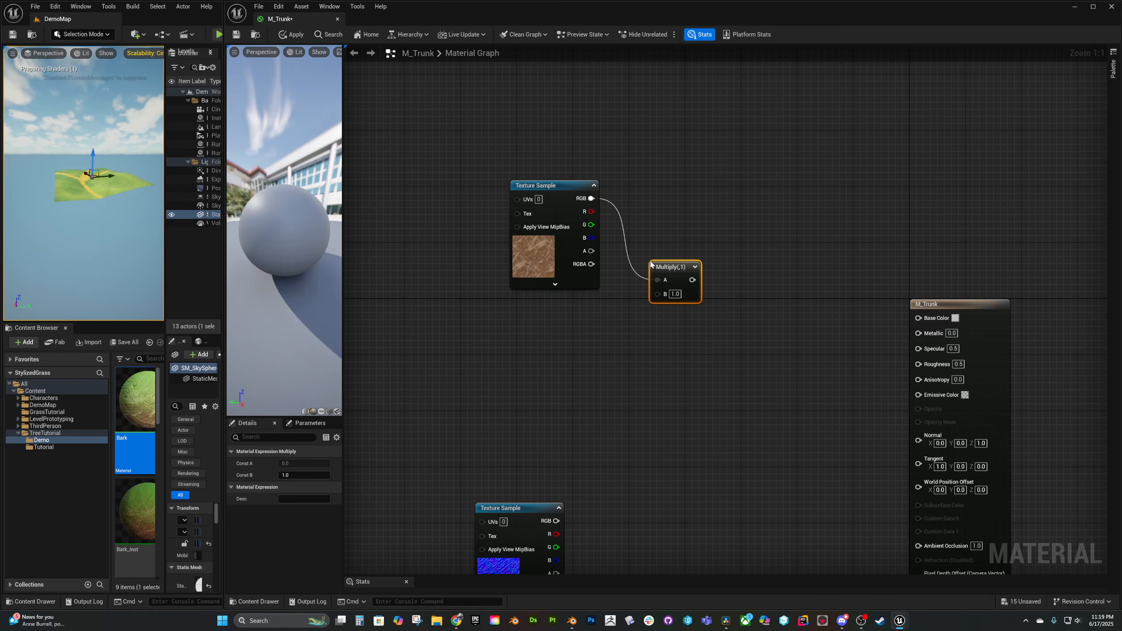
Add a Constant3Vector below the bark basecolor sample and convert it to a parameter named Tint
key("3")
left_click(577, 346)
right_click(610, 409)
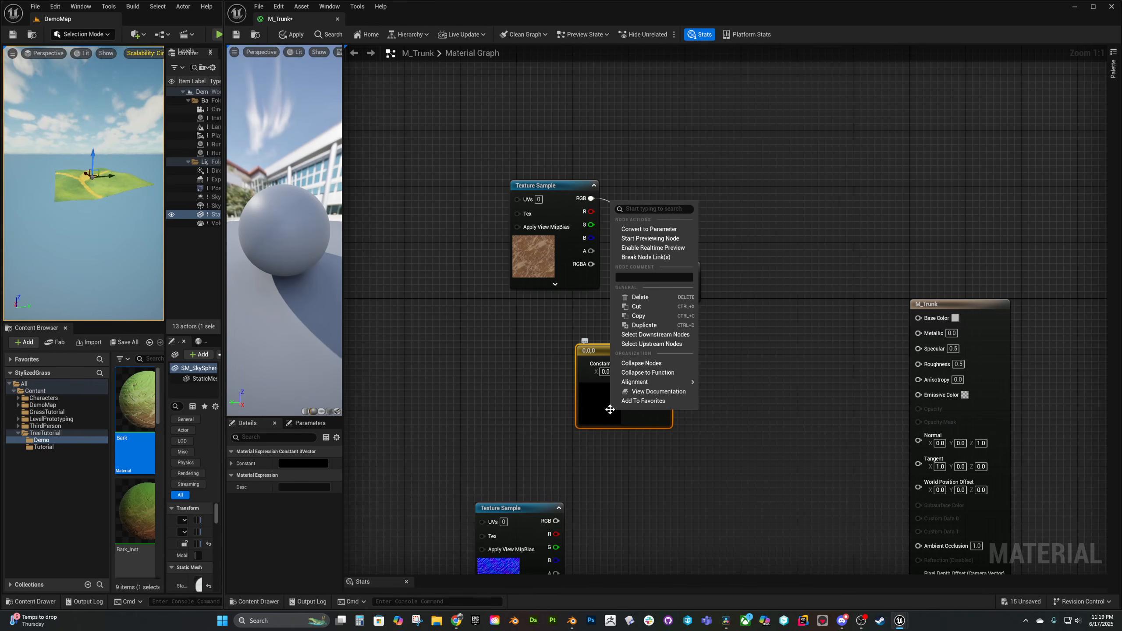
left_click(647, 228)
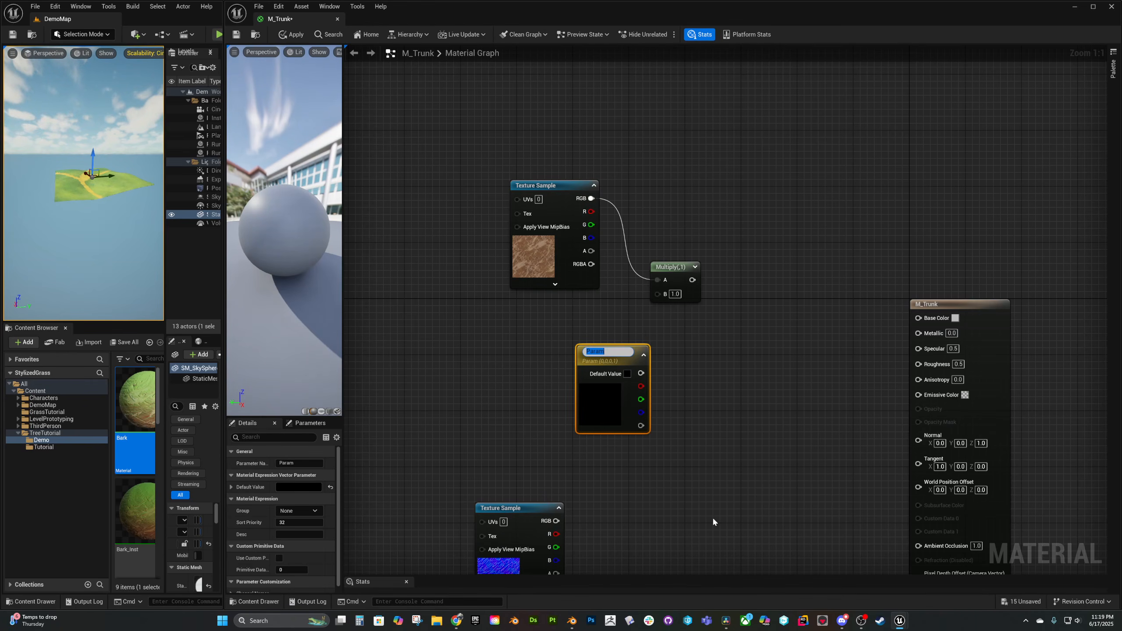
type("Tint")
key("Return")
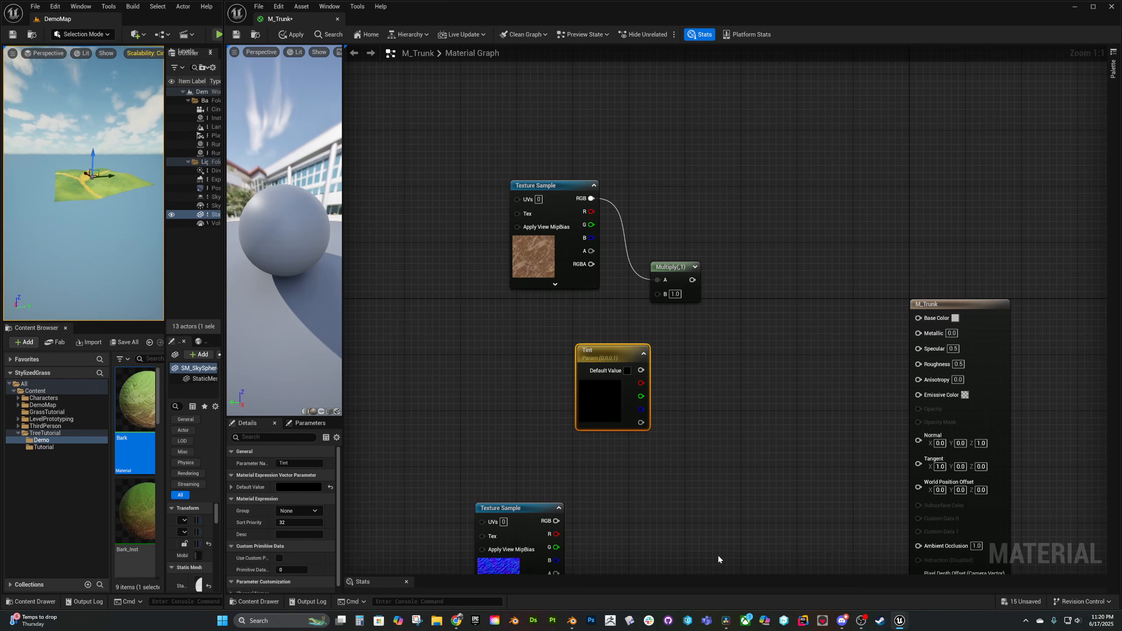
Set the Tint parameter's default color to white and feed it into the Multiply node's B input
left_click(285, 488)
left_click_drag(413, 452, 414, 388)
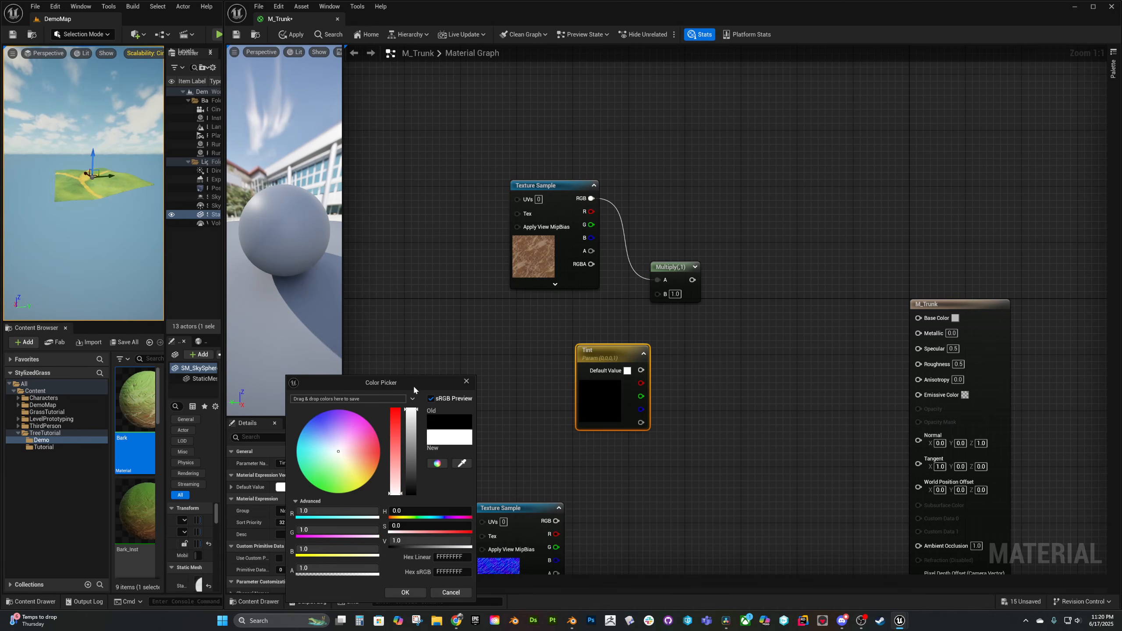
left_click(404, 592)
Add a LinearInterpolate (Lerp) node with the Multiply result feeding its A input
left_click_drag(682, 279, 770, 353)
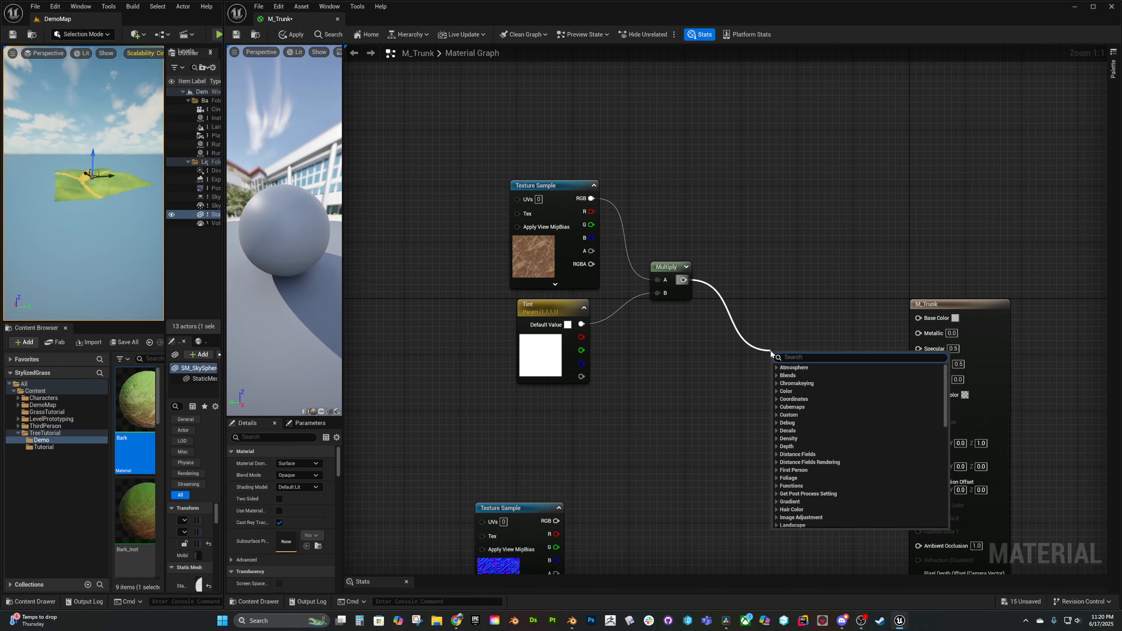
type("lerp")
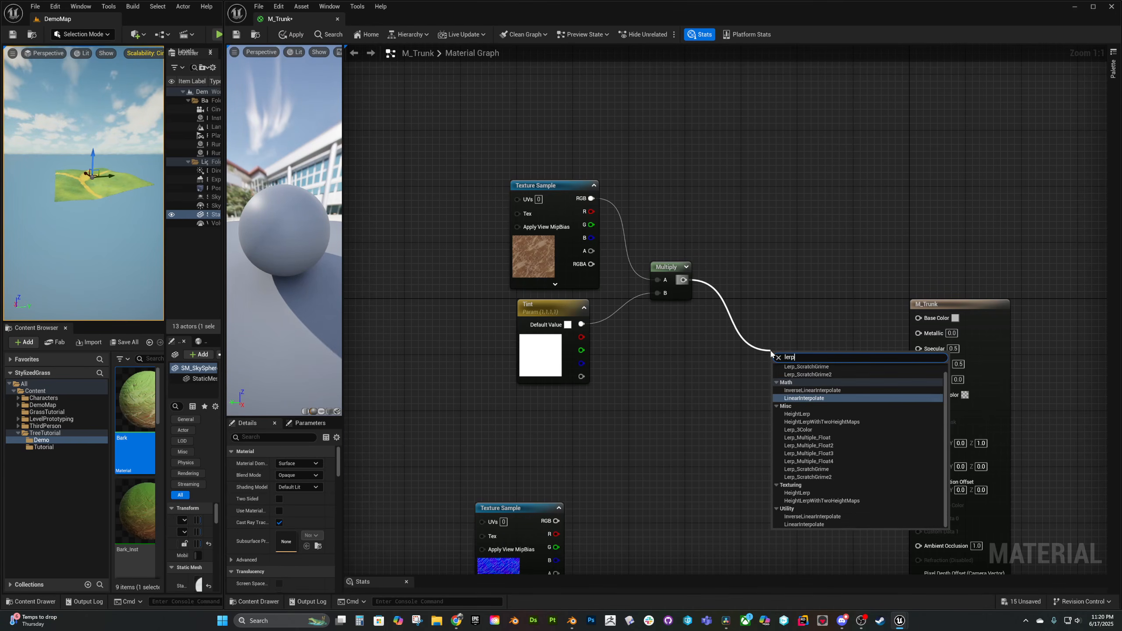
key("Return")
Duplicate the Tint parameter, rename the copy Top Color, and set its default to dark green, hex sRGB 36530E
right_click_drag(771, 354, 782, 273)
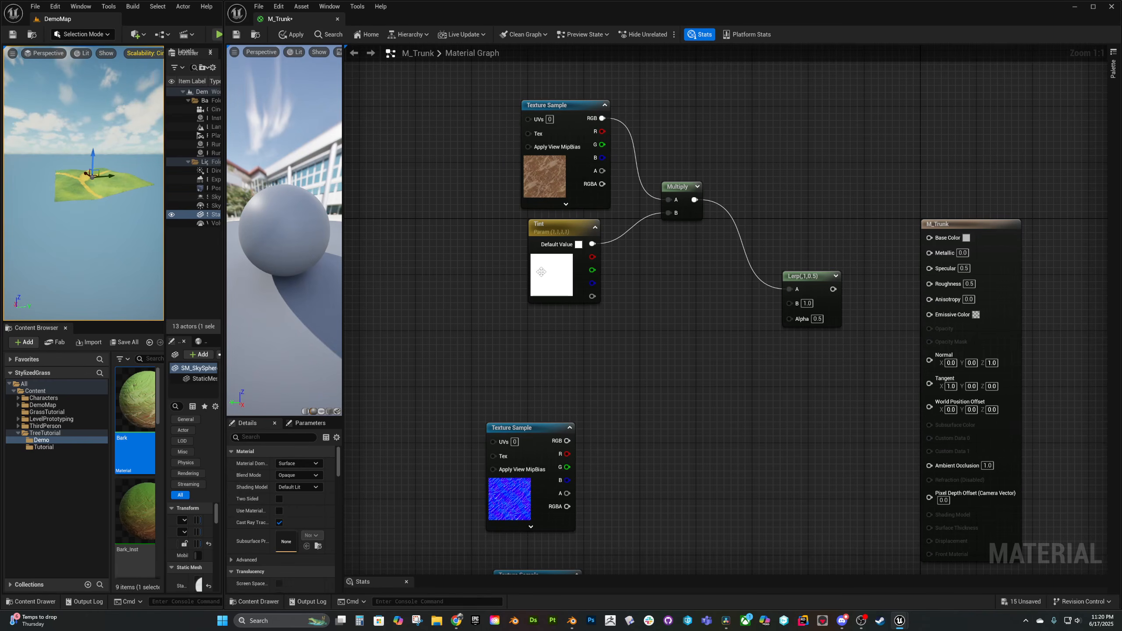
left_click(538, 271)
key("ctrl+d")
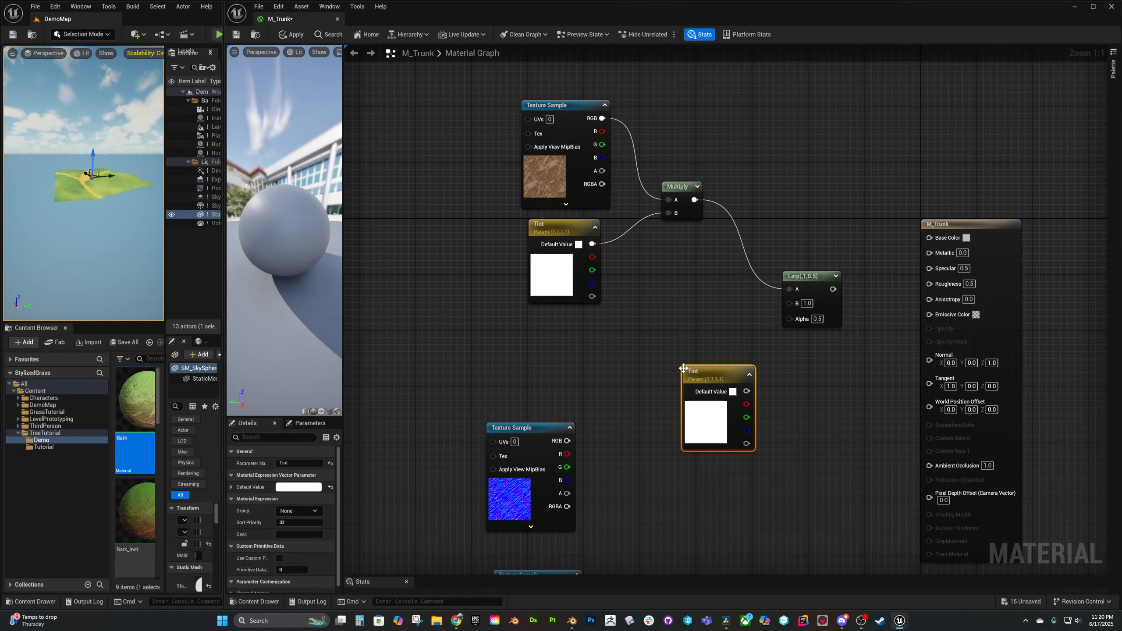
left_click(322, 463)
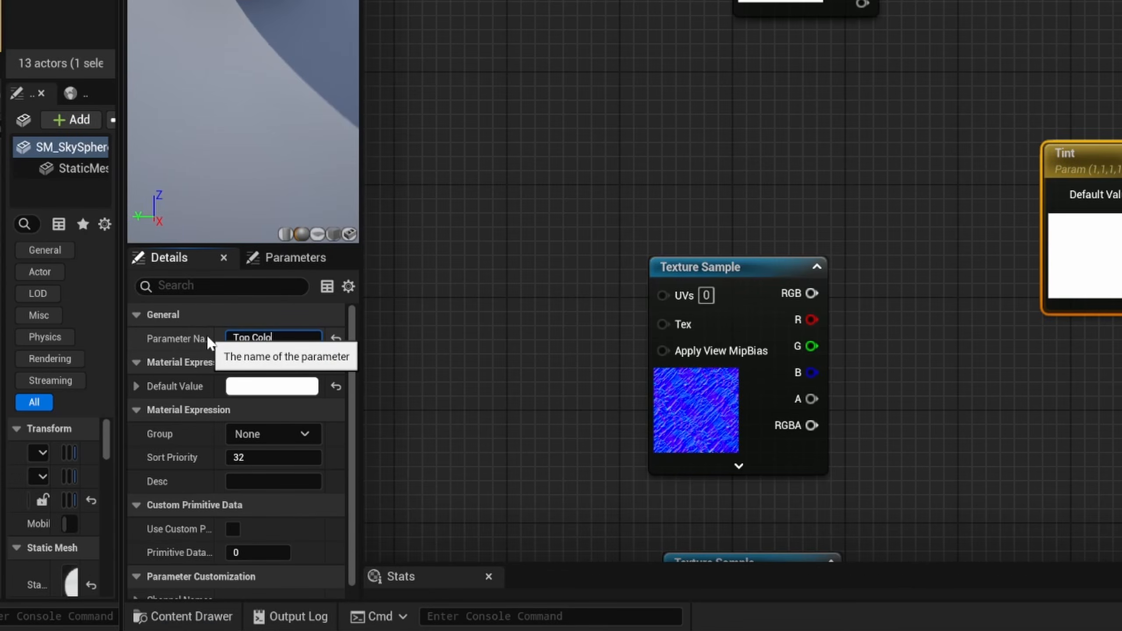
left_click(247, 385)
left_click_drag(319, 390, 340, 397)
left_click_drag(495, 367, 495, 384)
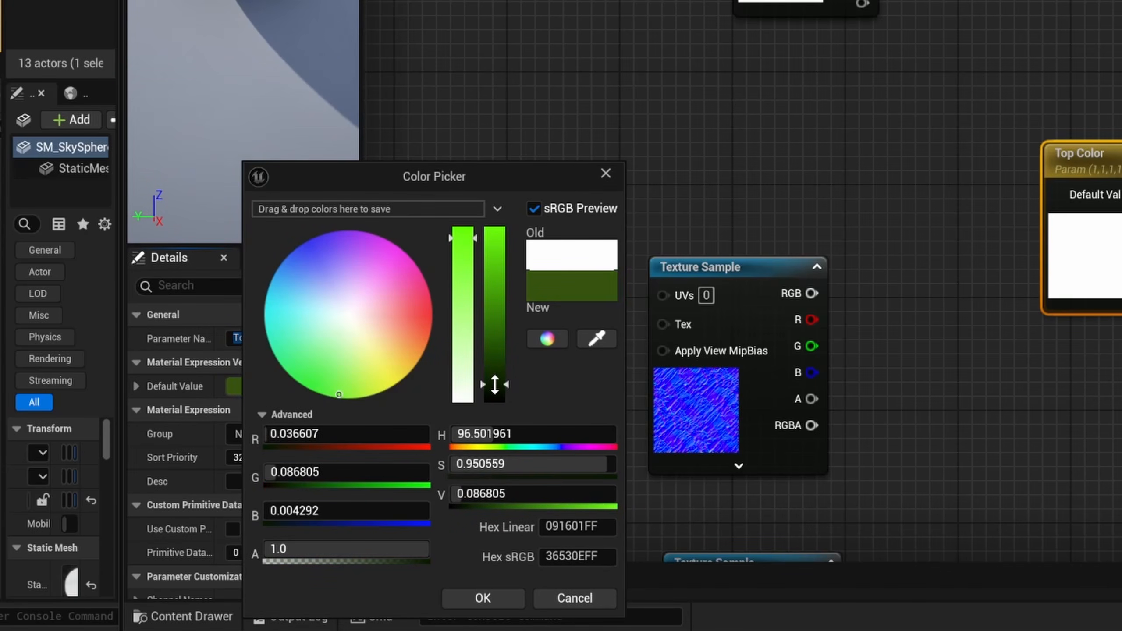
left_click(461, 600)
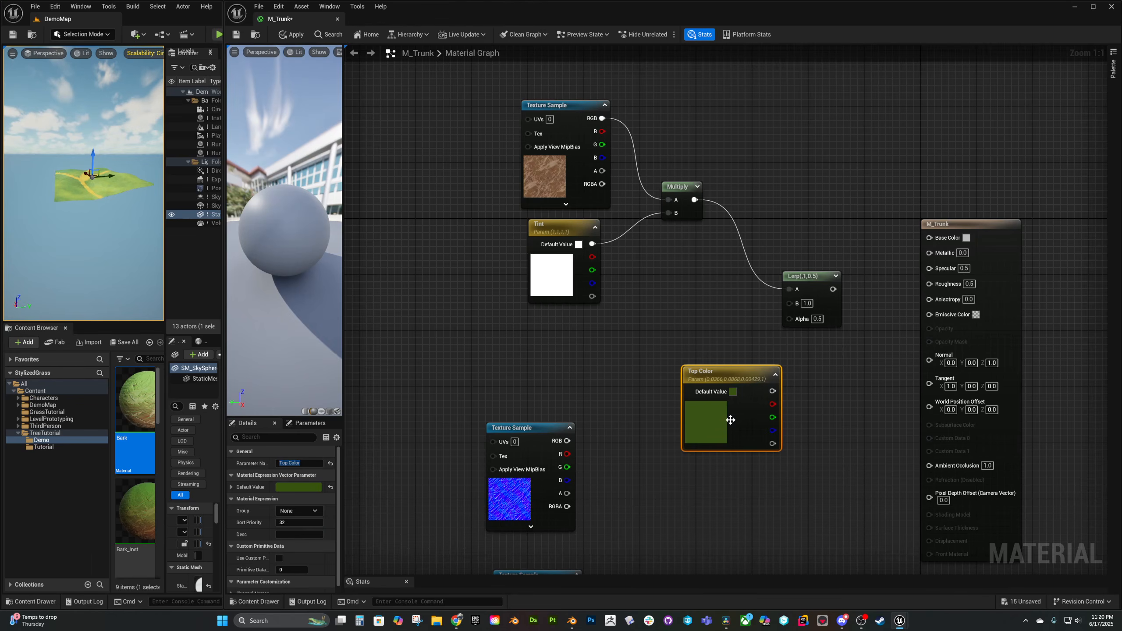
Feed Top Color into the Lerp's B input and add a WorldAlignedBlend node below the color nodes
left_click_drag(731, 419, 668, 367)
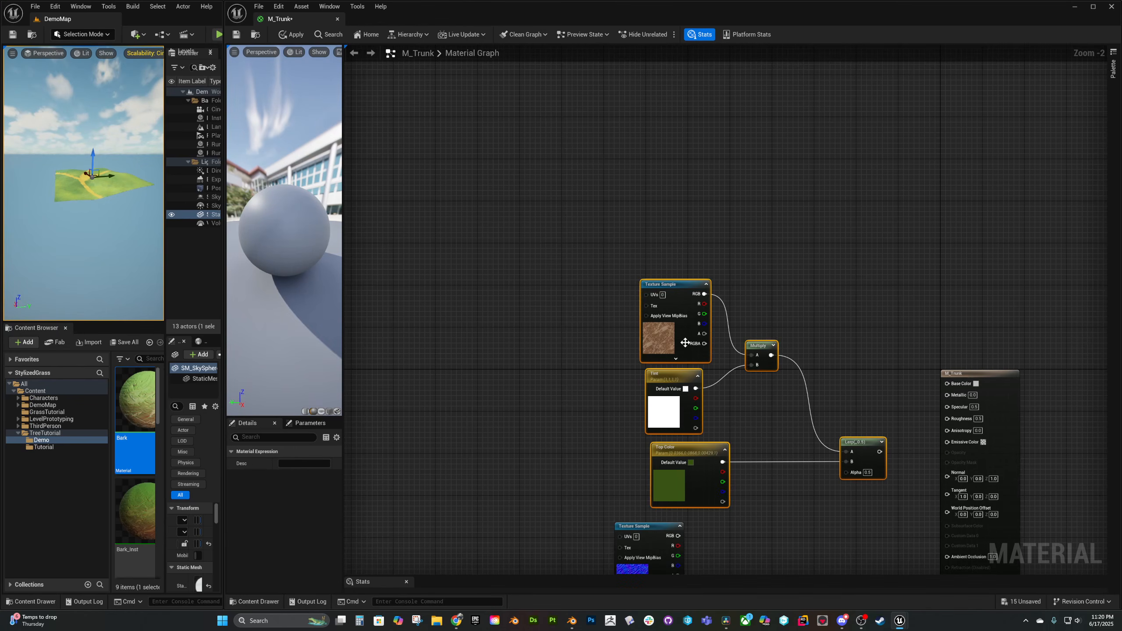
left_click_drag(684, 343, 532, 175)
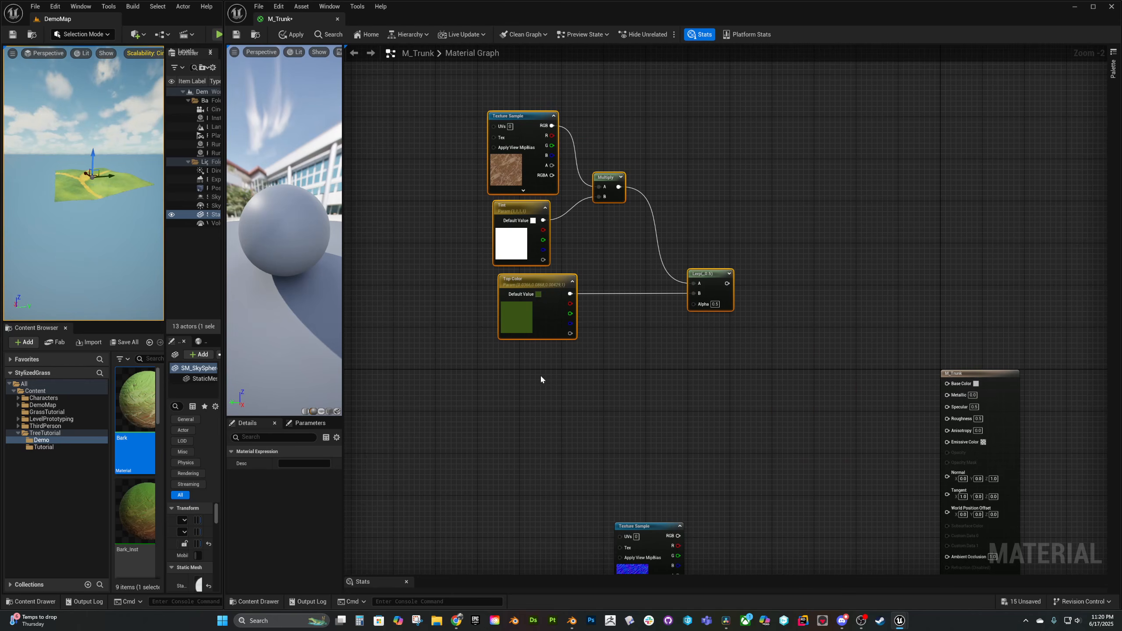
right_click(523, 379)
type("w")
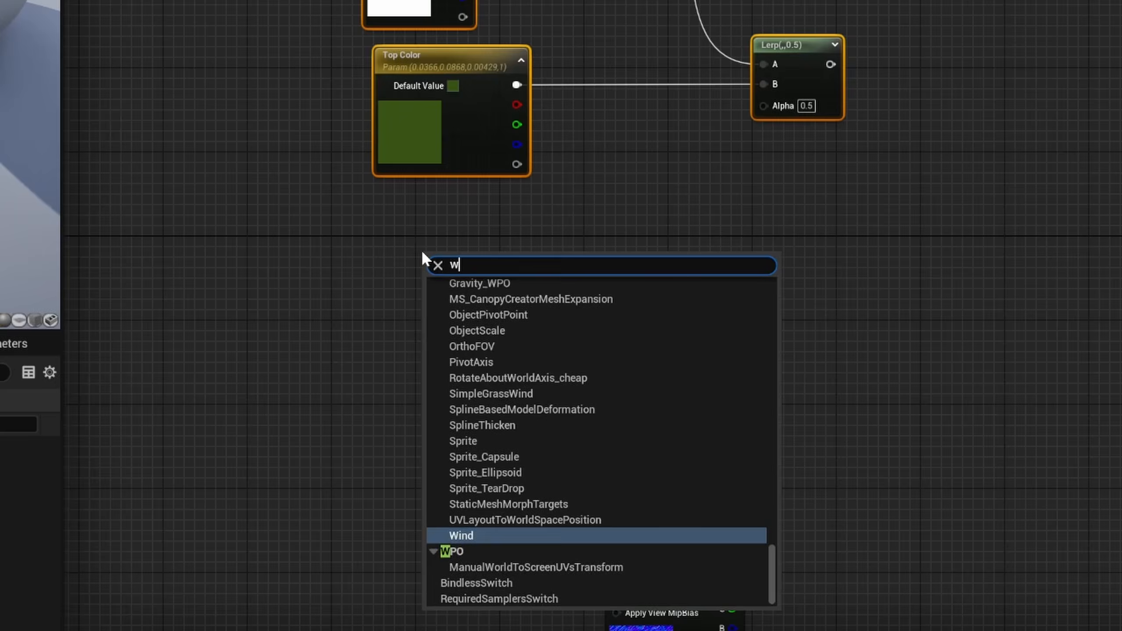
type("orldaligne")
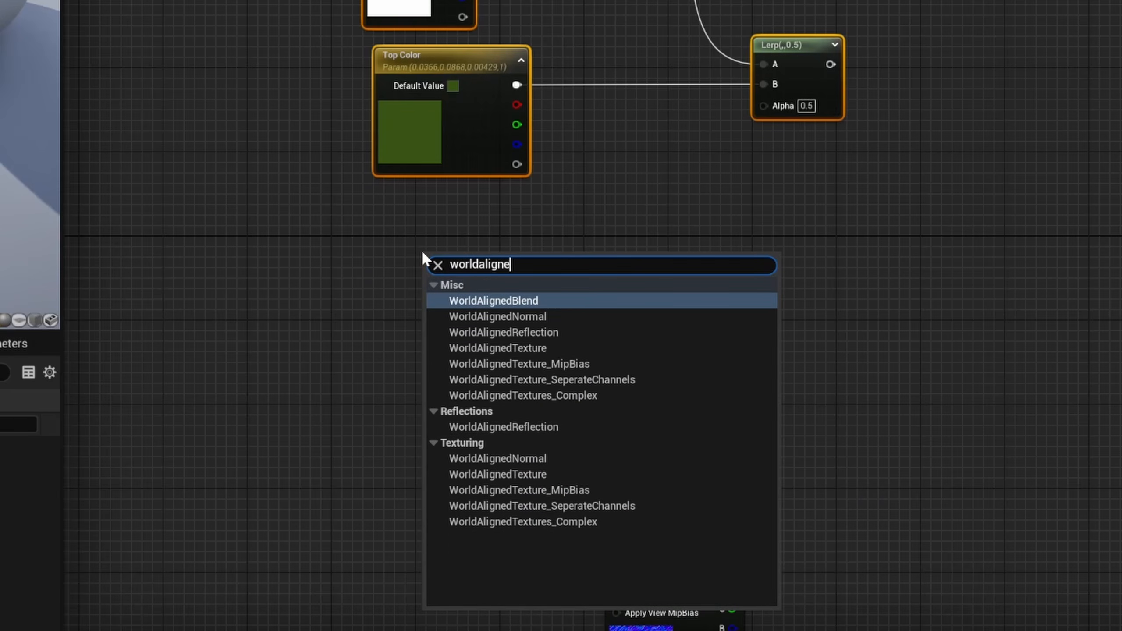
type("dblend")
key("Return")
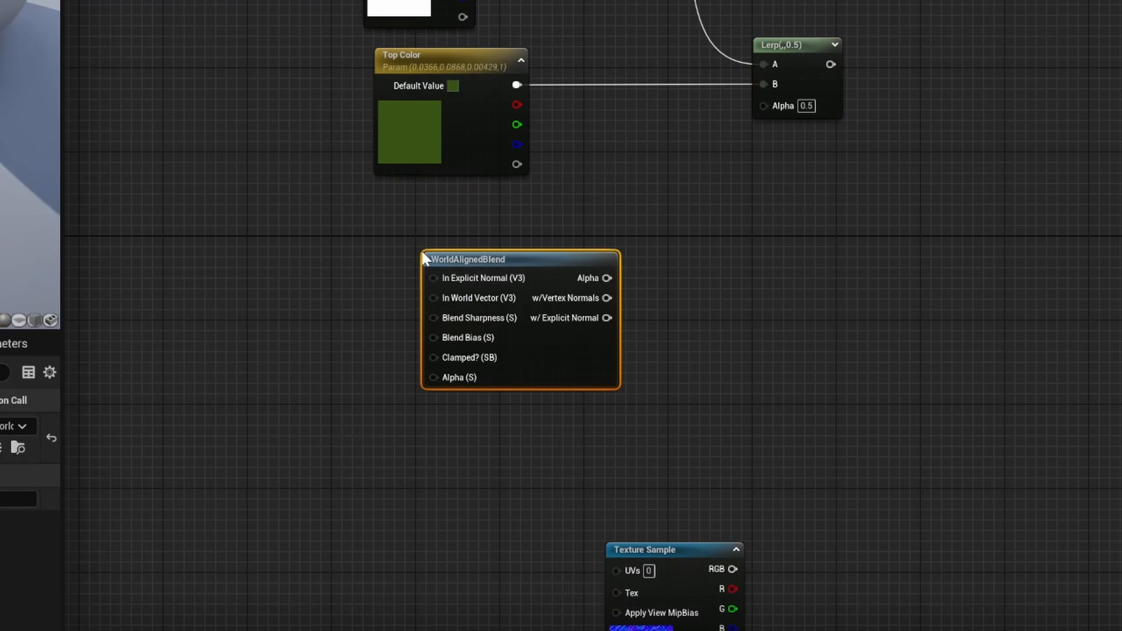
Promote WorldAlignedBlend's Blend Sharpness and Blend Bias inputs to parameters and set Blend Sharpness to 2
left_click_drag(547, 387, 549, 372)
right_click(554, 392)
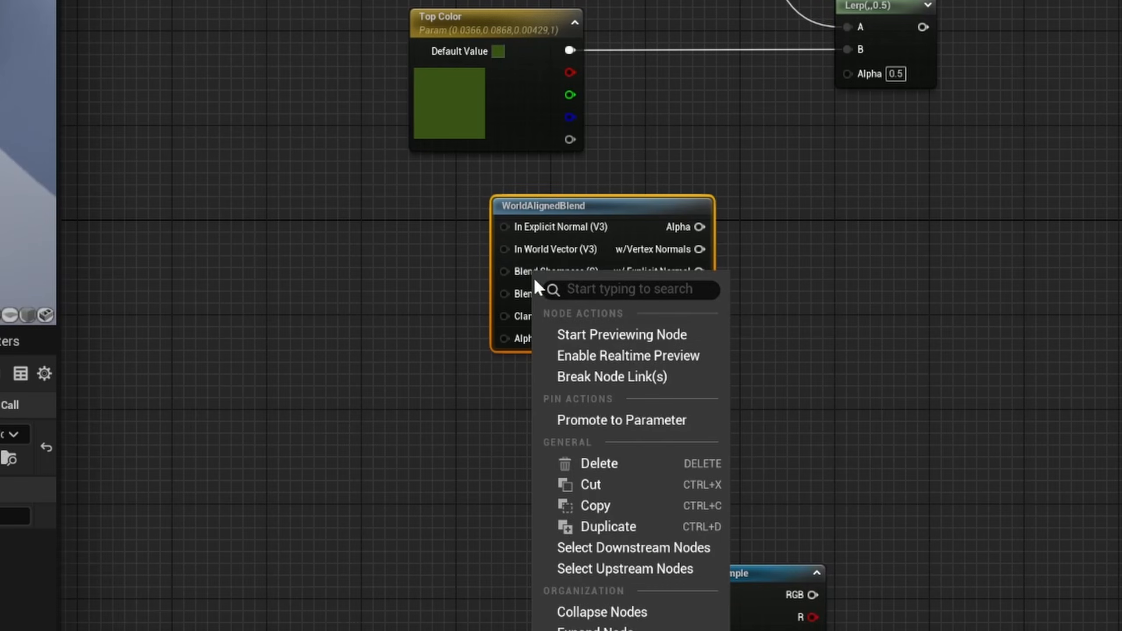
left_click(566, 419)
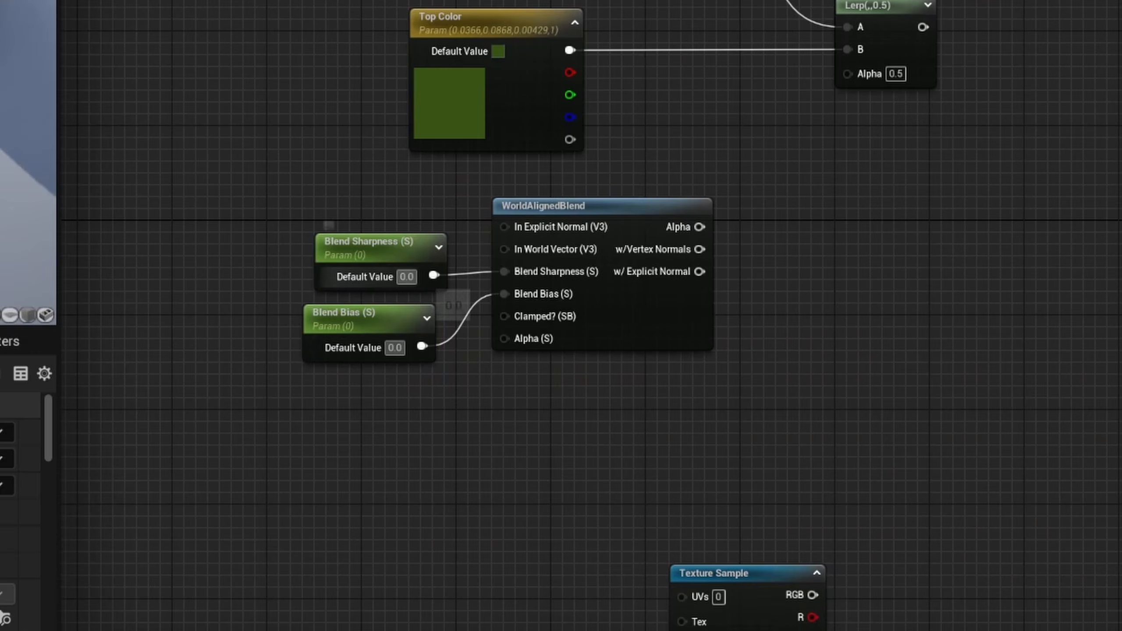
left_click(405, 277)
type("2")
key("Return")
Remove the "(S)" suffix from the Blend Bias and Blend Sharpness parameter names
left_click(377, 330)
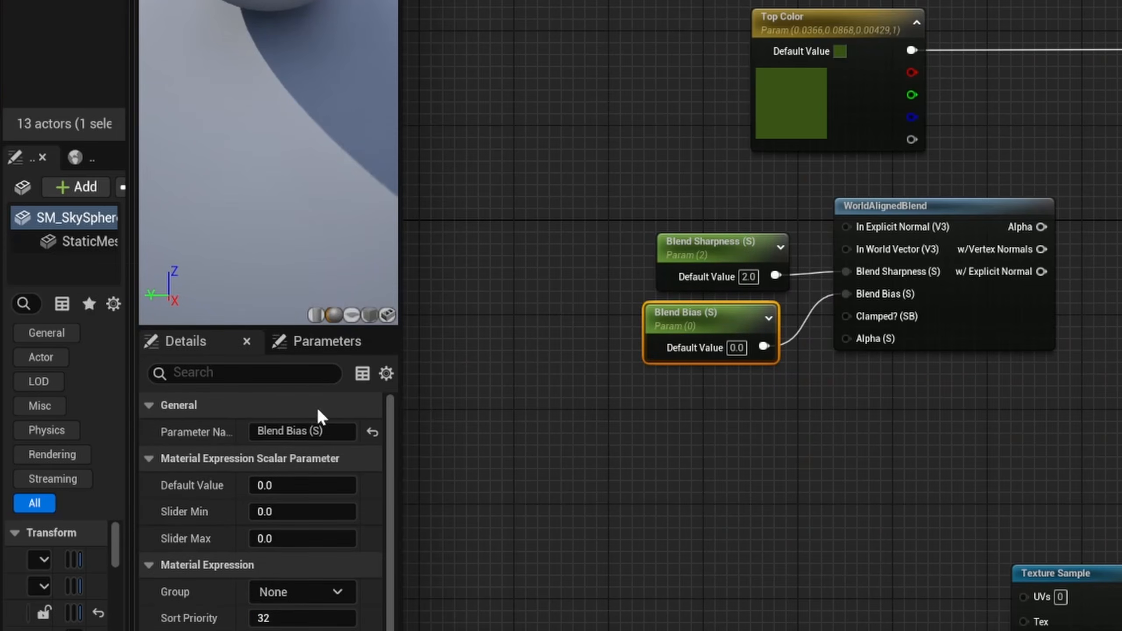
left_click_drag(307, 431, 380, 441)
key("BackSpace")
left_click(598, 438)
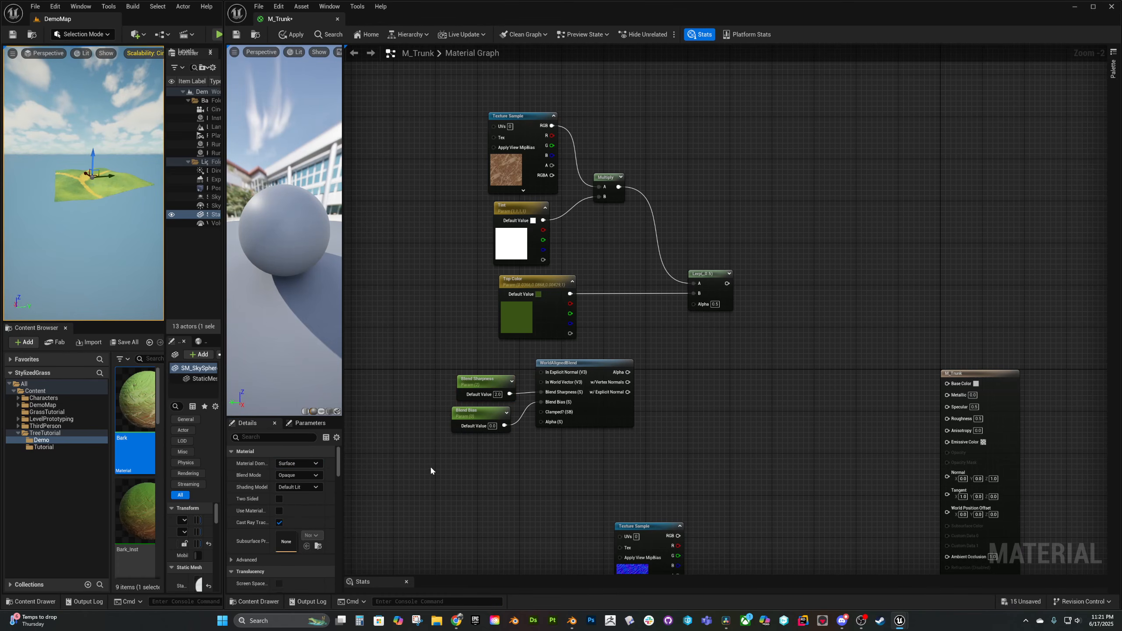
Connect WorldAlignedBlend's Alpha to the Lerp's Alpha and the Lerp to Base Color, with Blend Bias set to 0
left_click_drag(1041, 226, 946, 383)
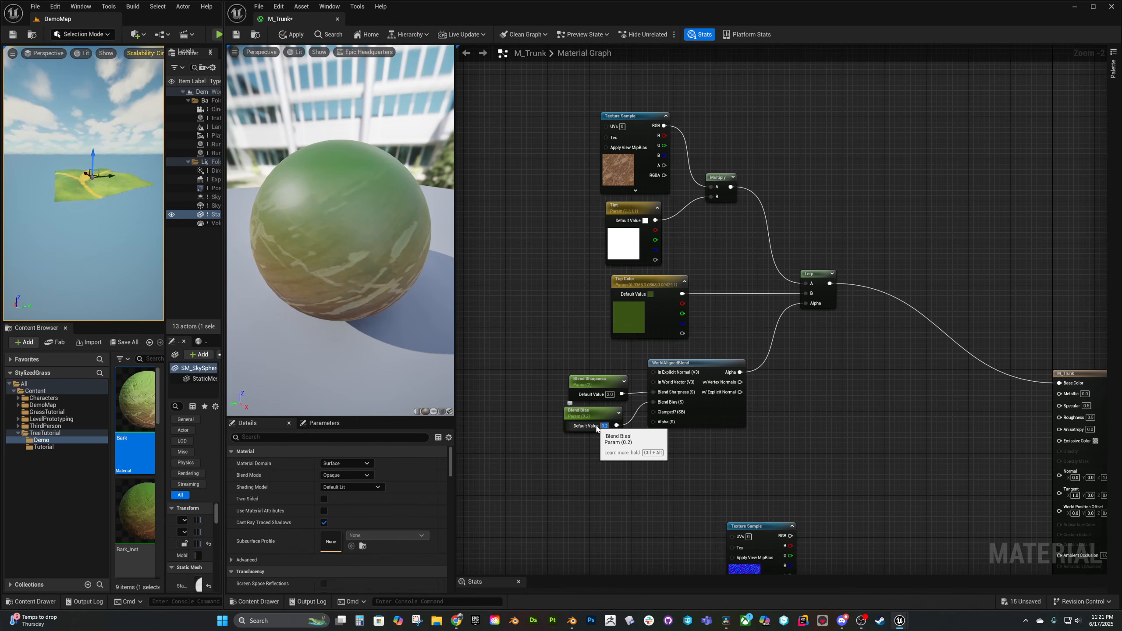
type("0")
key("Return")
left_click_drag(456, 365, 364, 364)
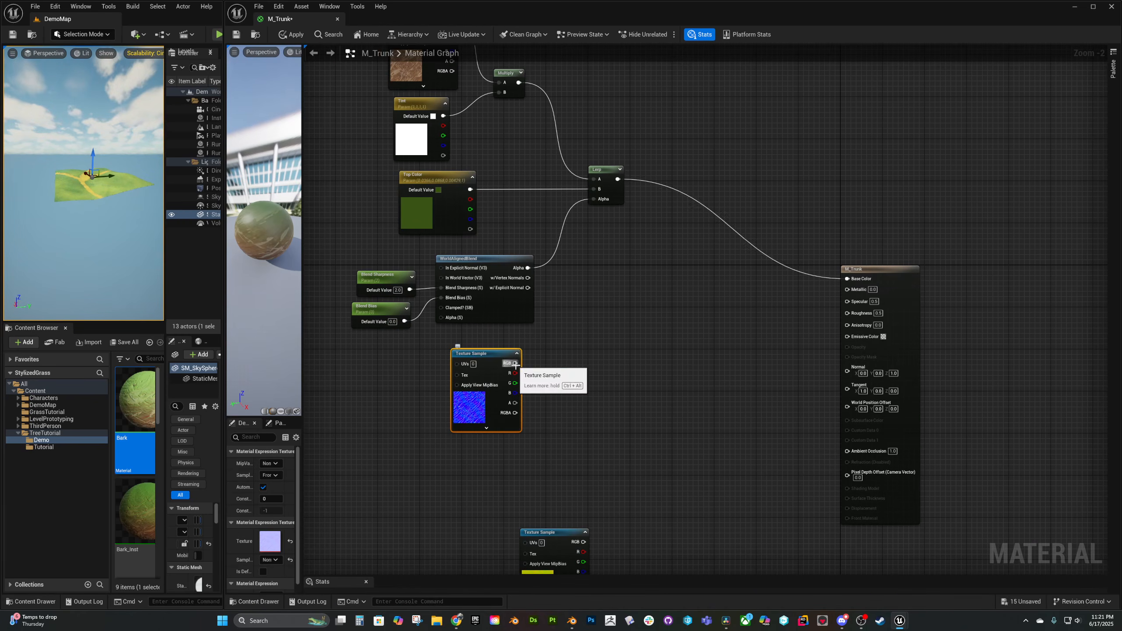
Add a FlattenNormal node fed by the bark normal sample's RGB, with a scalar parameter named Flatness driving its Flatness input
left_click_drag(515, 363, 581, 367)
type("flatt")
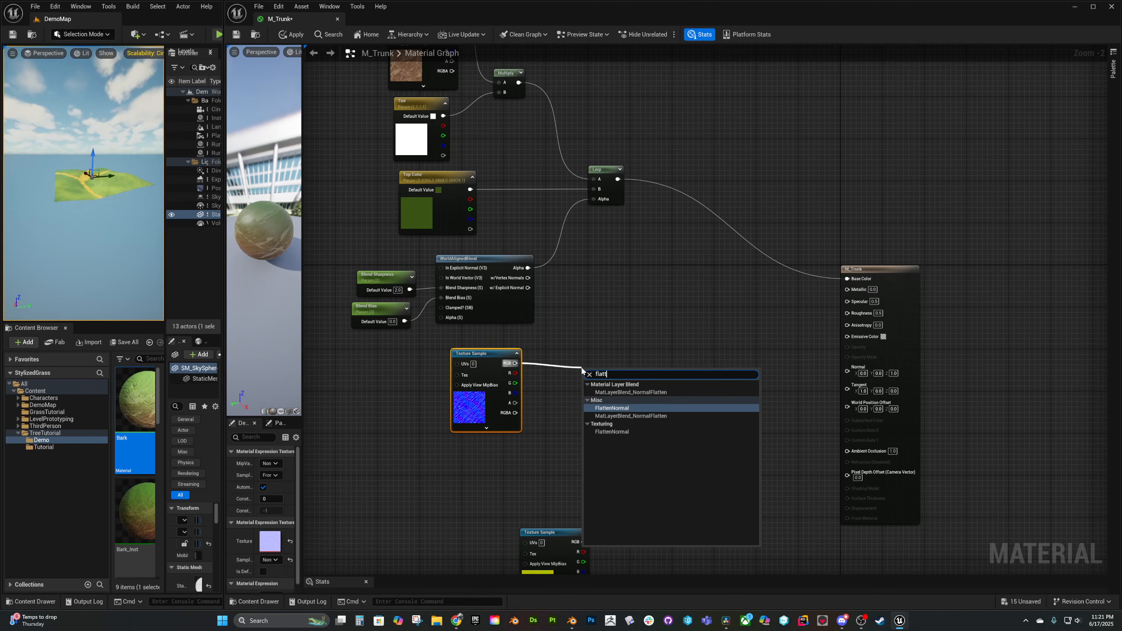
key("Return")
type("Flatn")
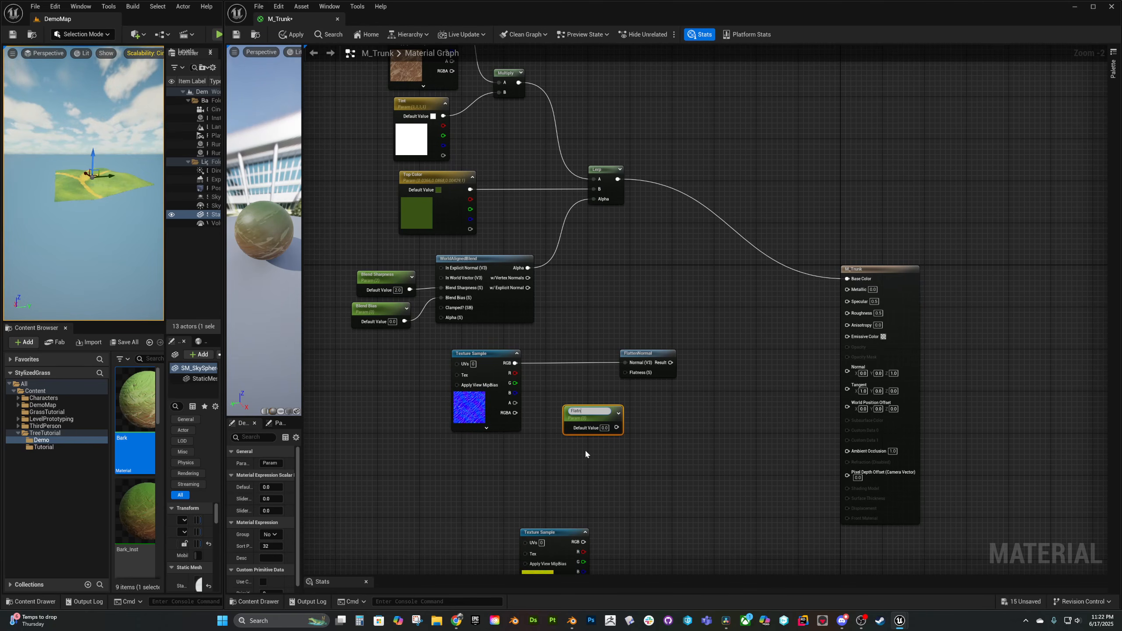
type("ess")
key("Return")
left_click_drag(616, 426, 626, 373)
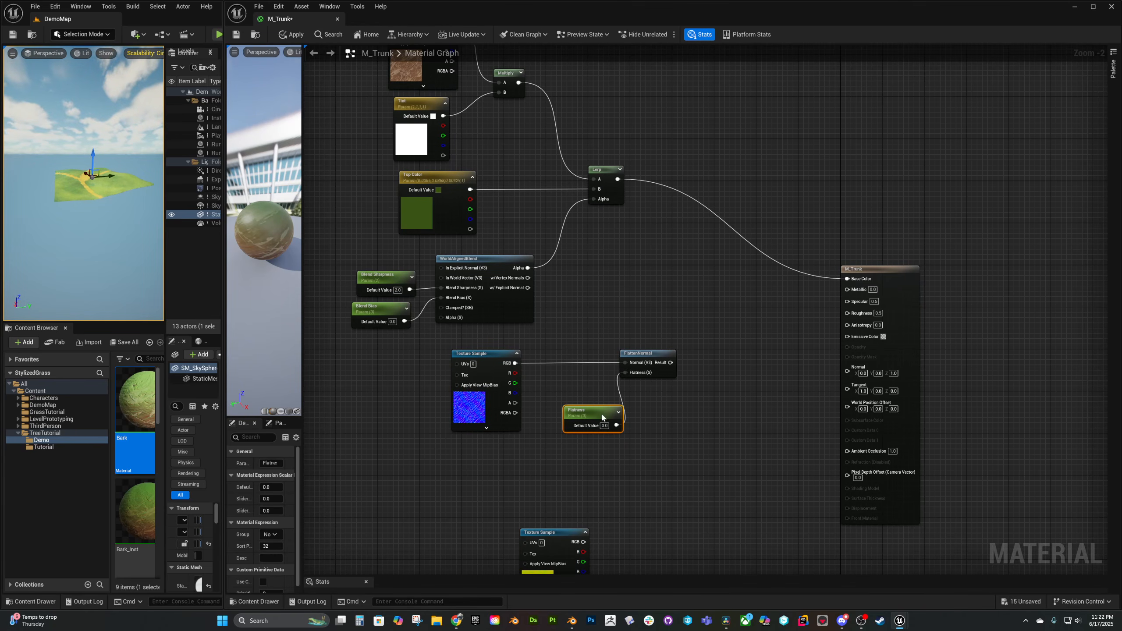
Connect the FlattenNormal result to the material's Normal input and tidy the Flatness and M_Trunk output nodes' positions
left_click_drag(587, 411, 570, 390)
left_click_drag(670, 362, 847, 367)
left_click_drag(894, 269, 883, 167)
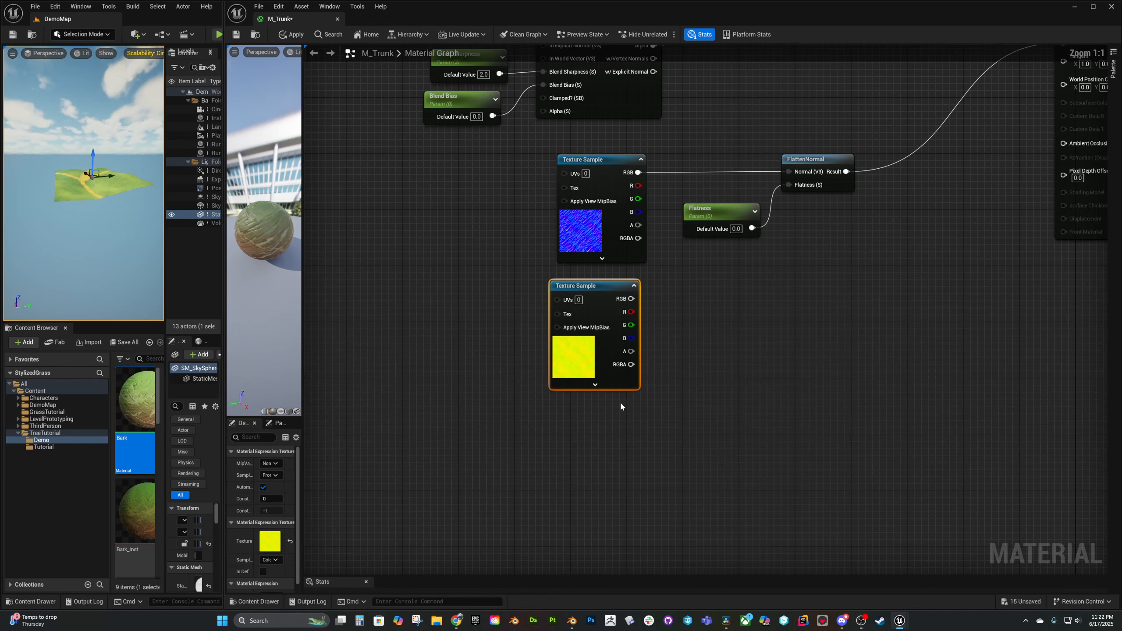
Open the T_Bark_Peeled_ORM texture and examine its red, green and blue channels separately
right_click_drag(620, 402, 624, 491)
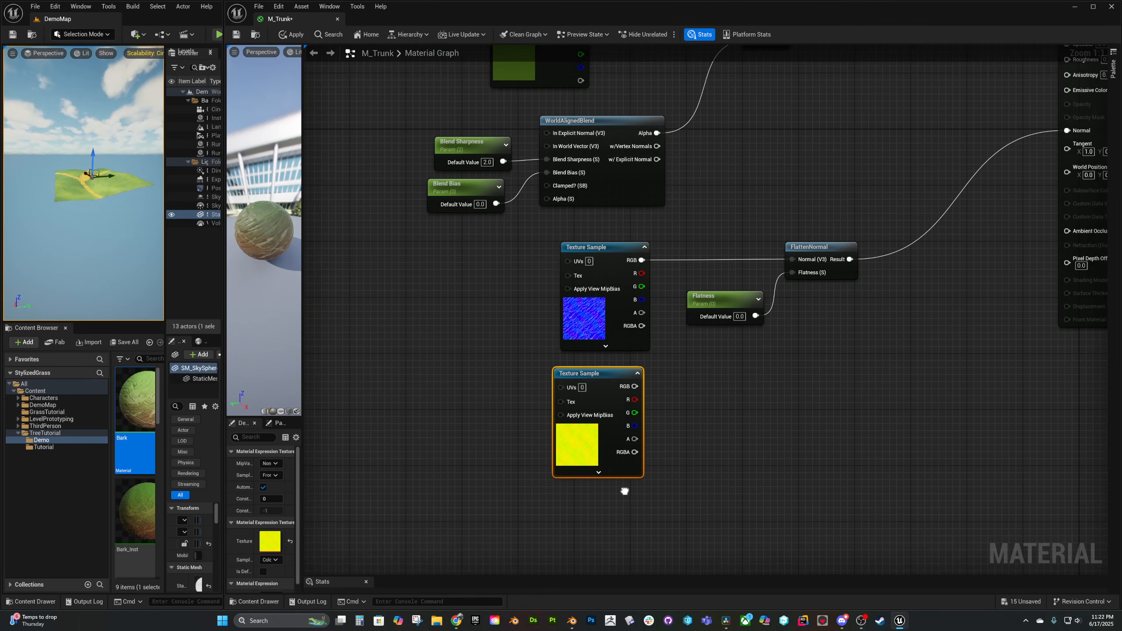
double_click(617, 458)
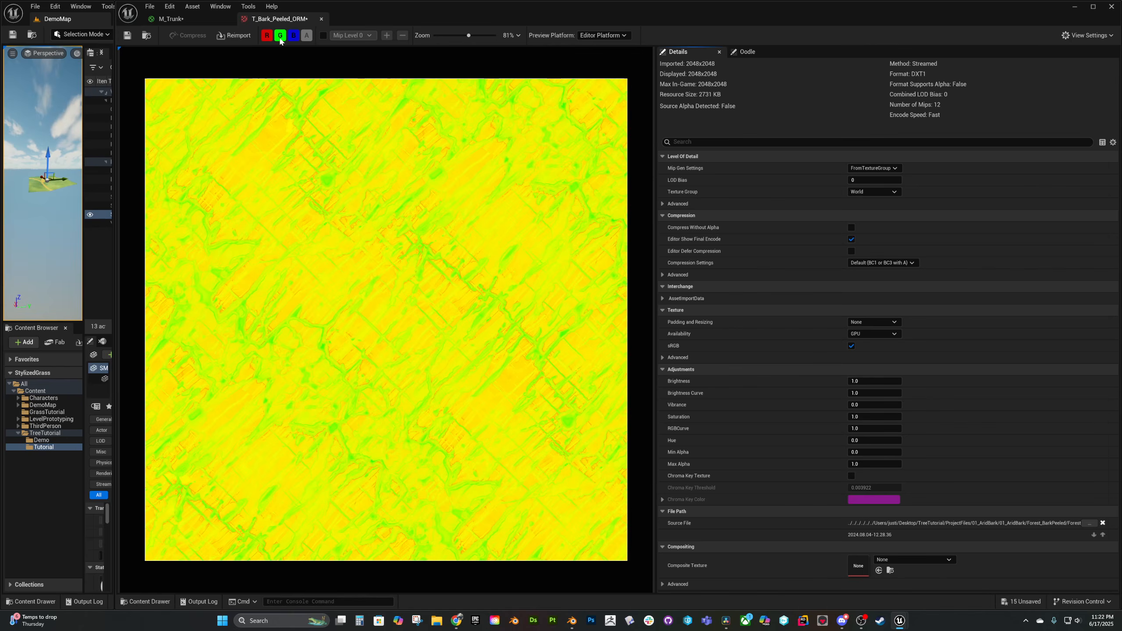
left_click(280, 36)
left_click(293, 36)
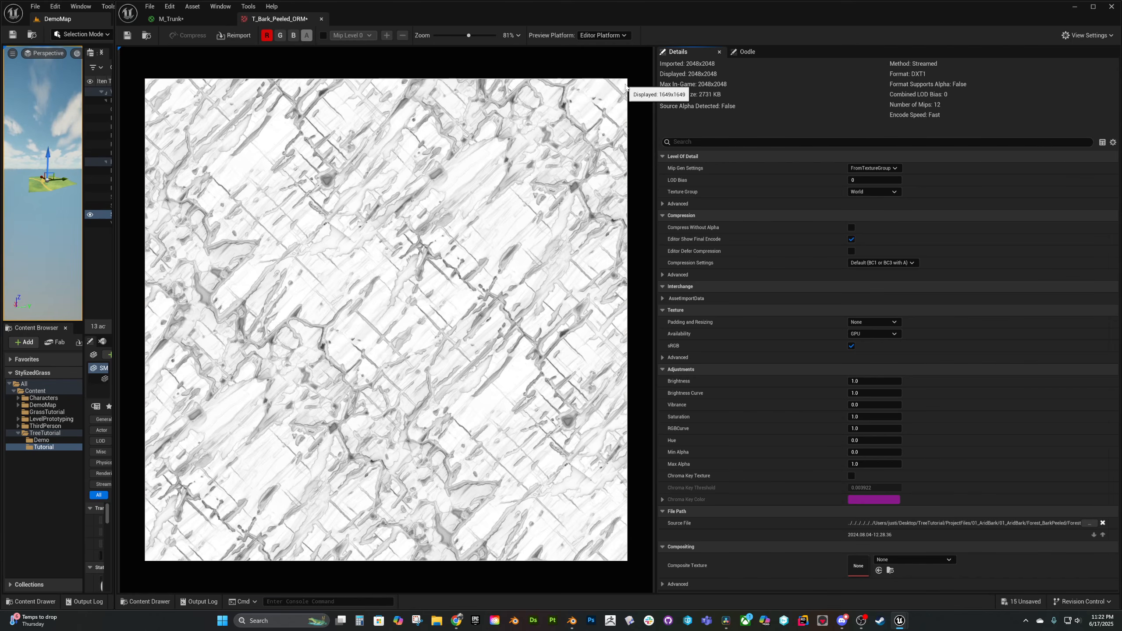
left_click(267, 35)
left_click(280, 35)
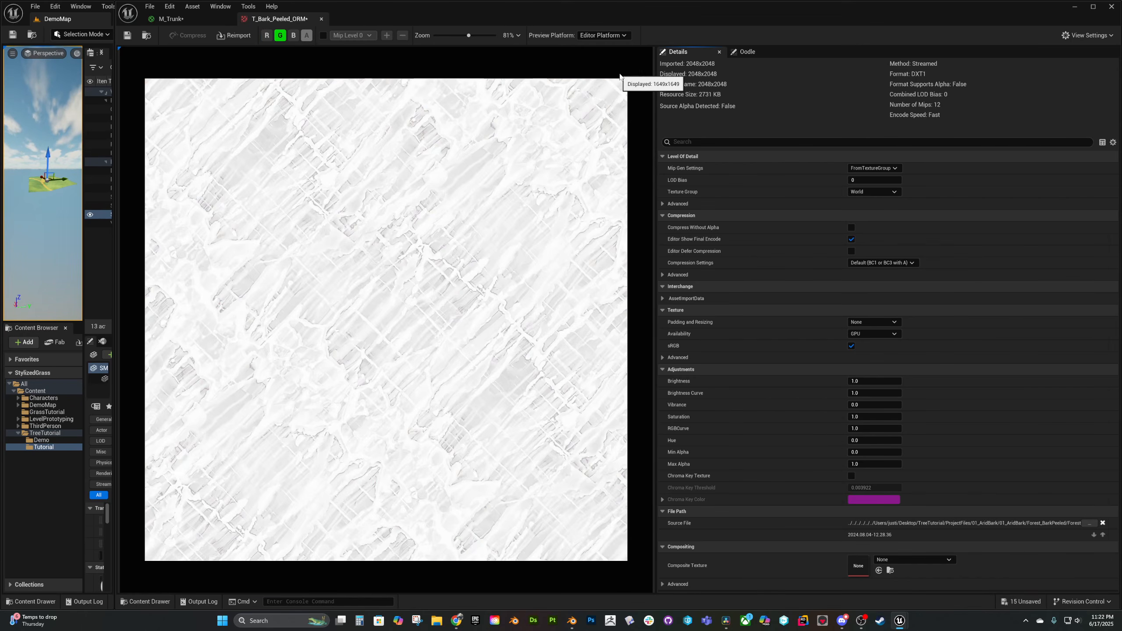
left_click(280, 36)
left_click(293, 35)
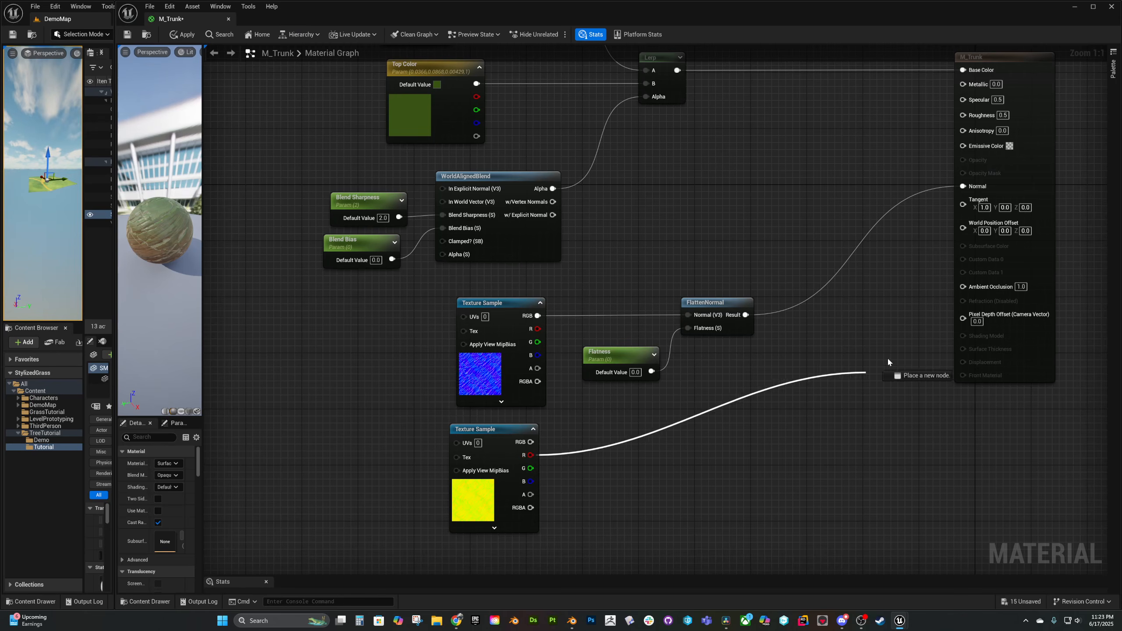
Connect the ORM sample's red channel to Ambient Occlusion and add a Multiply node fed by its green channel
left_click_drag(889, 371, 963, 286)
left_click_drag(528, 468, 708, 456)
type("*")
key("Return")
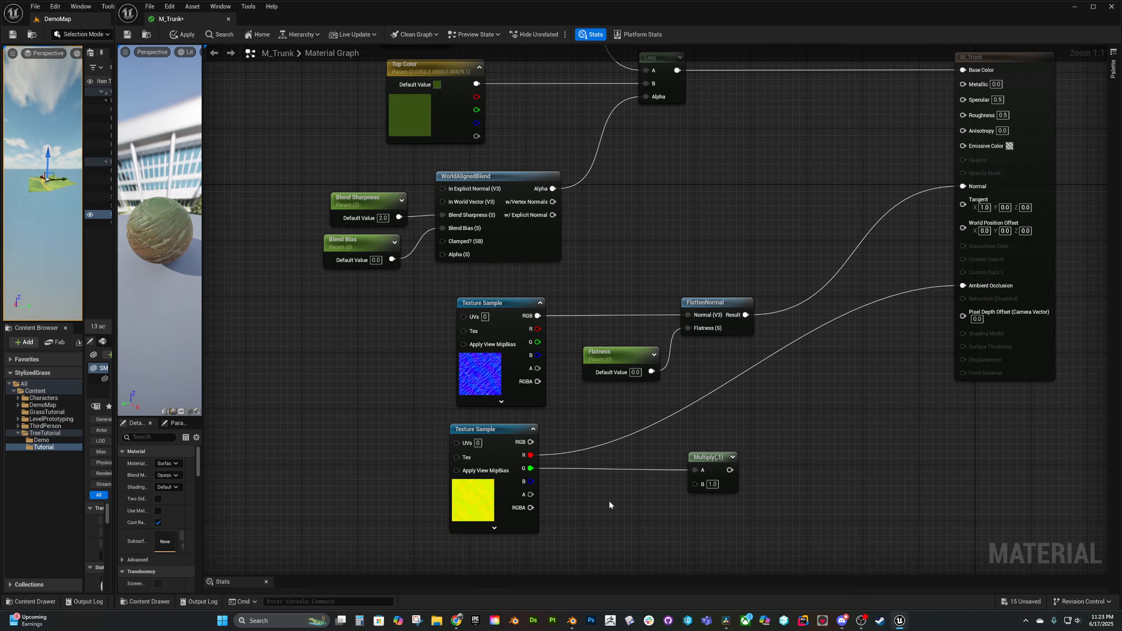
Add a scalar parameter named Roughness with default value 1 as the B input of the ORM Multiply node
left_click(608, 500)
type("Roughness")
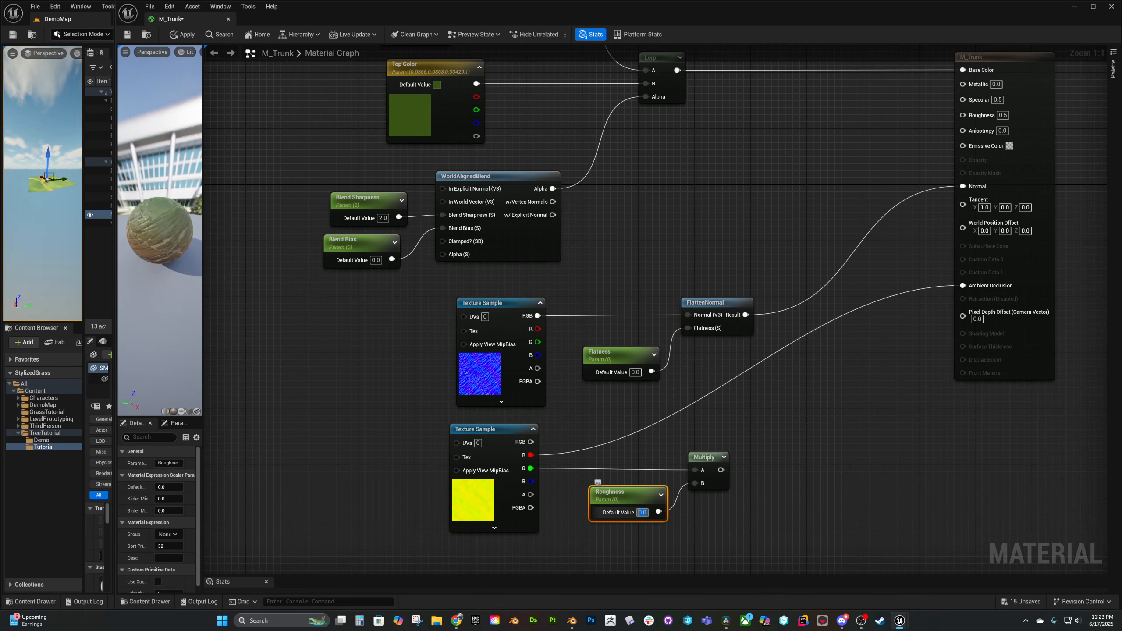
type("1")
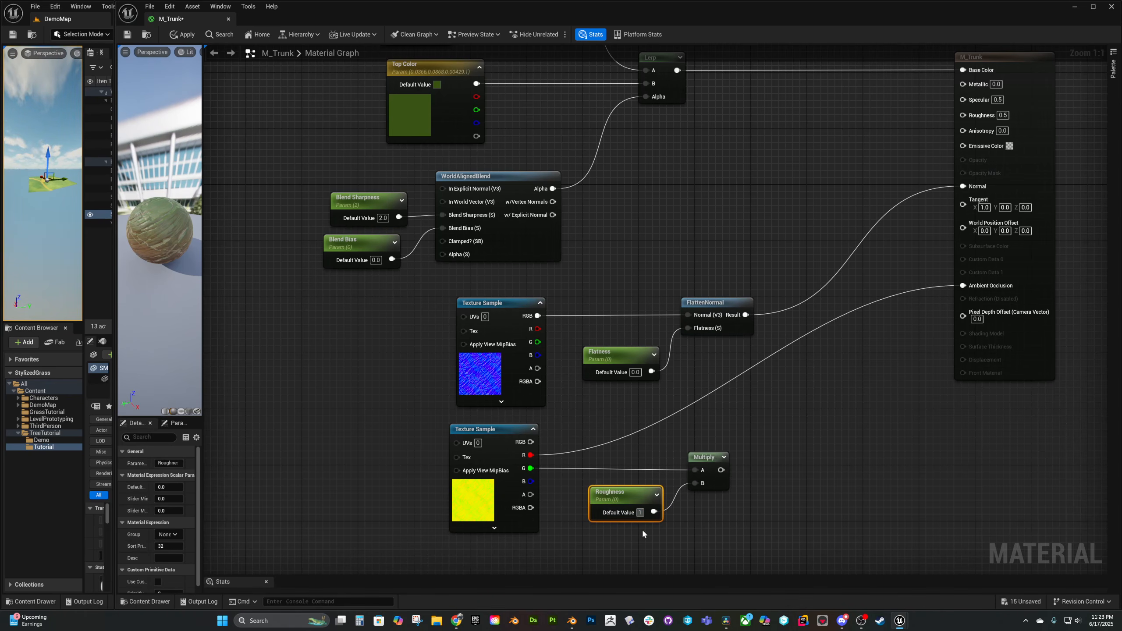
left_click(643, 533)
Connect the ORM Multiply result to Roughness and the ORM blue channel to Metallic
left_click_drag(721, 470, 963, 122)
left_click_drag(401, 514, 836, 117)
left_click_drag(835, 117, 835, 118)
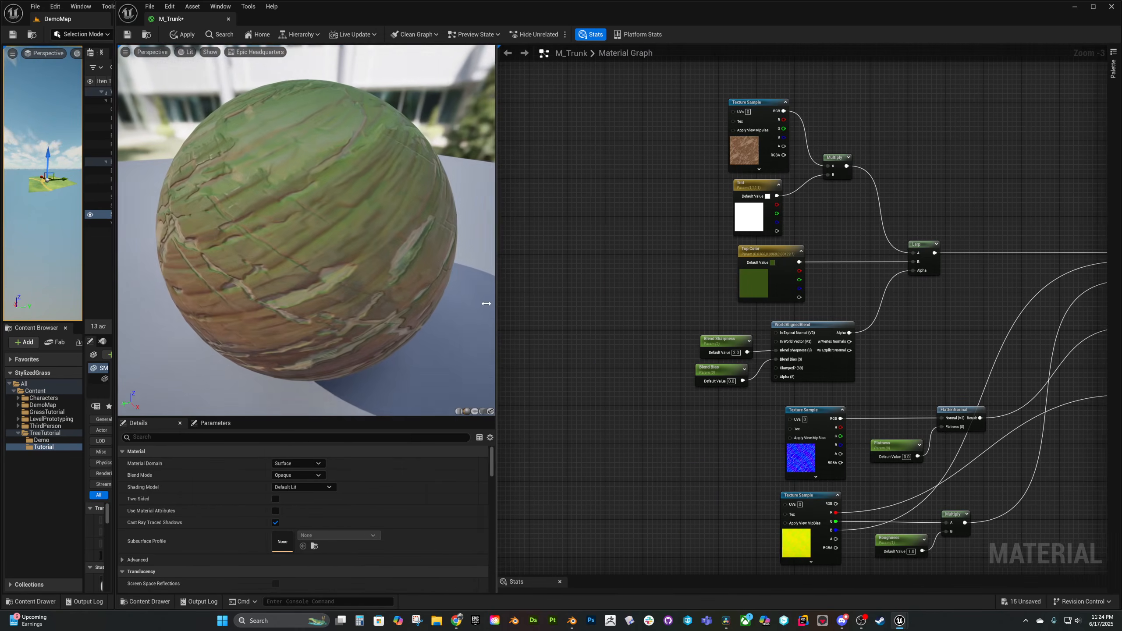
Try a Blend Sharpness default value of 4, and set it back to 2
type("4")
key("Return")
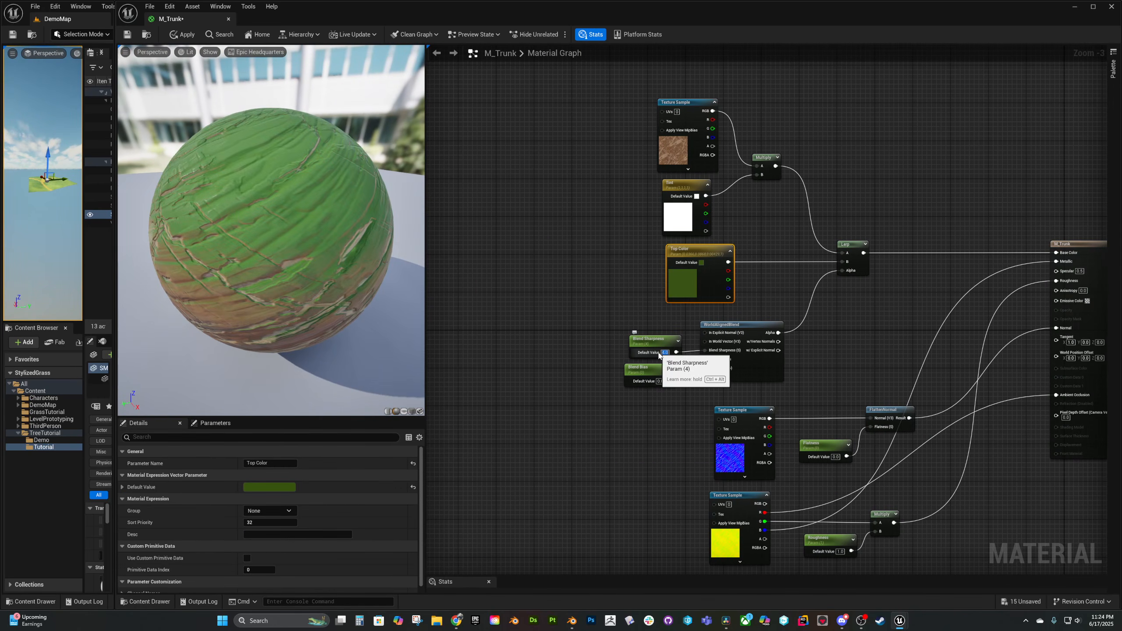
type("2")
key("Return")
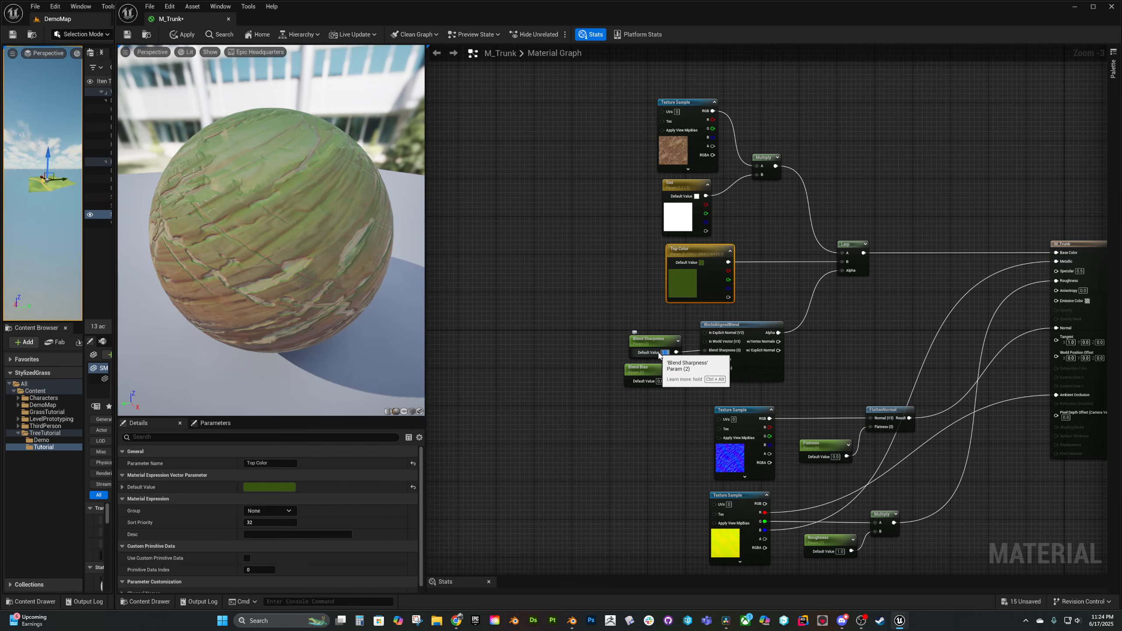
Add a TextureCoordinate node beside the Top Color parameter and connect it to input A of a new Multiply node
right_click_drag(614, 295, 539, 273)
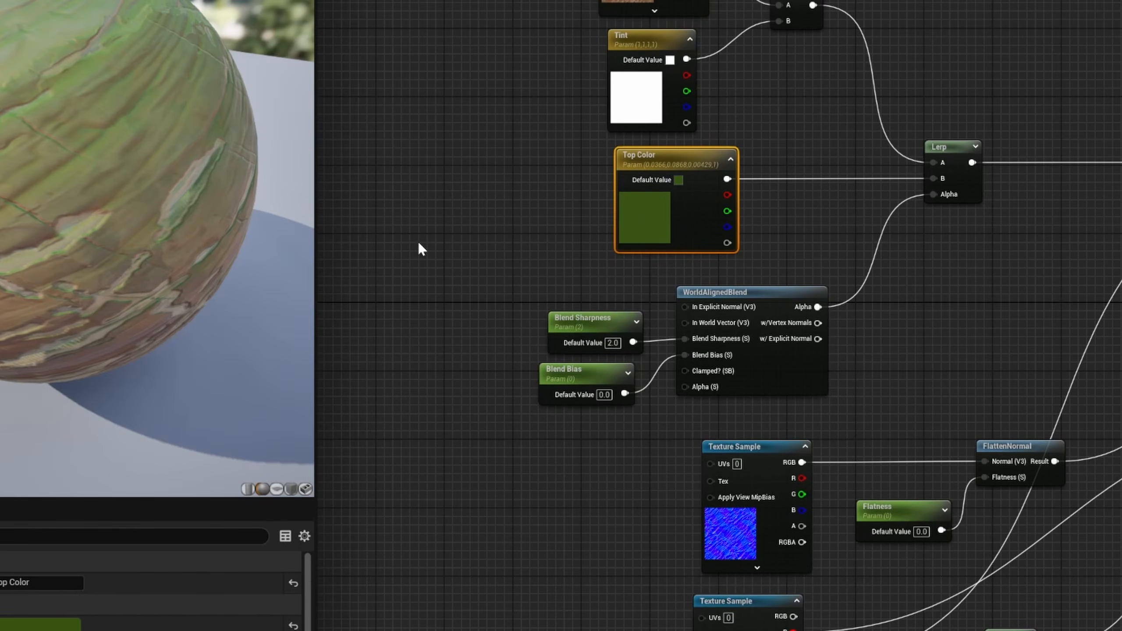
right_click(418, 243)
type("texco")
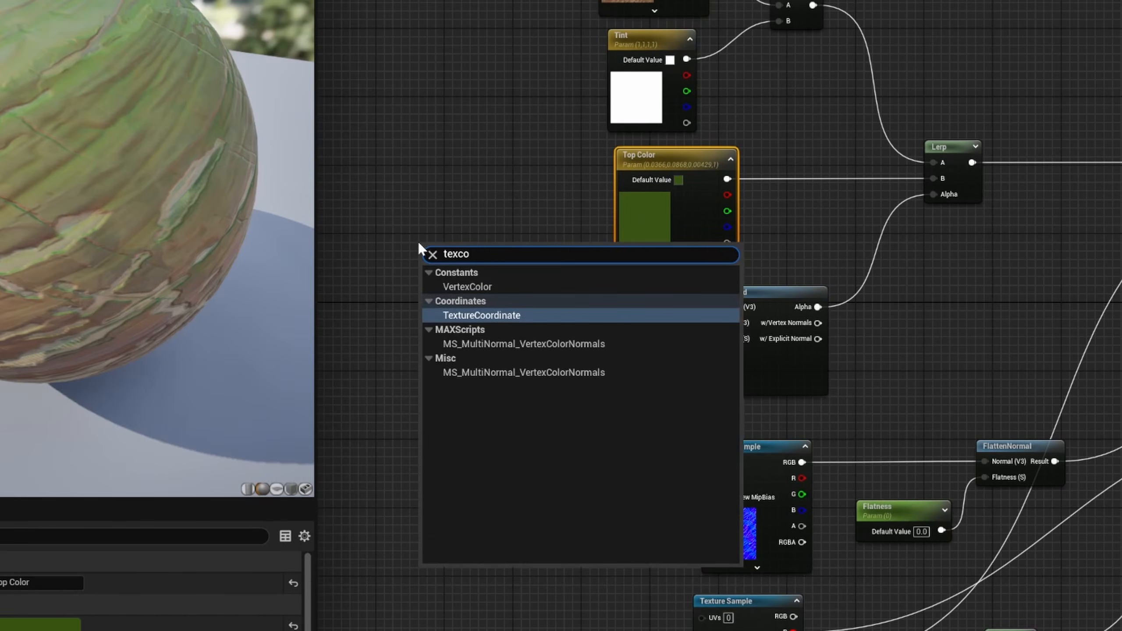
key("Return")
left_click(501, 224)
left_click_drag(468, 249, 504, 206)
left_click(500, 225)
Add a scalar parameter named Tiling below the TexCoord node
left_click(391, 336)
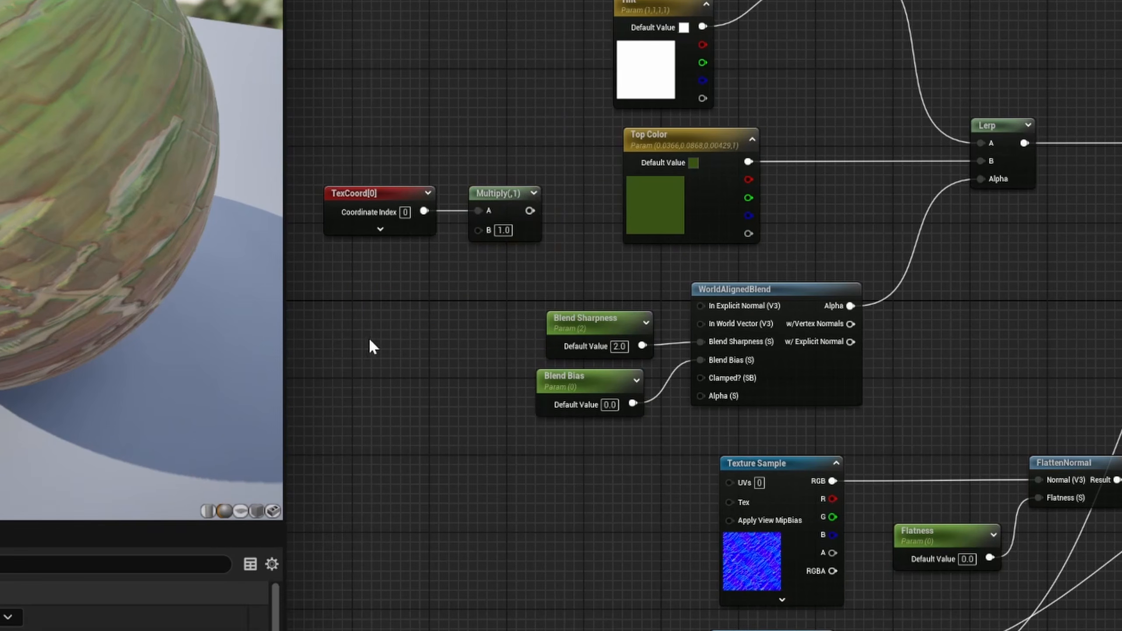
left_click(373, 346)
type("Tiling")
key("Return")
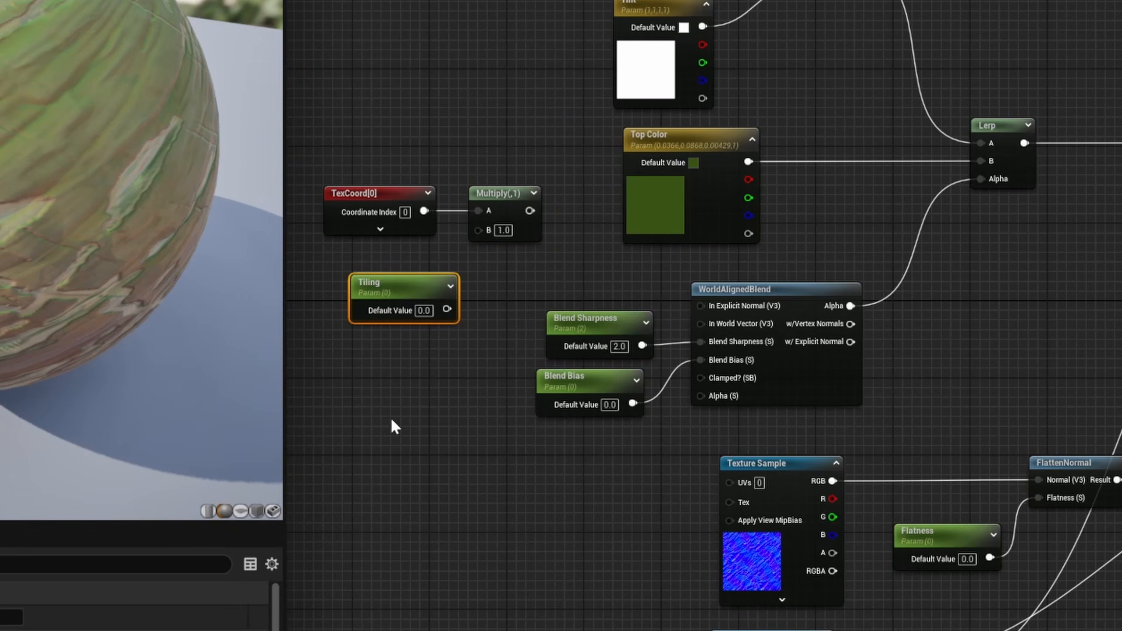
Multiply the texture coordinates by the Tiling parameter, set to 1, and feed the result into the UVs of all three texture samples
left_click_drag(447, 309, 478, 228)
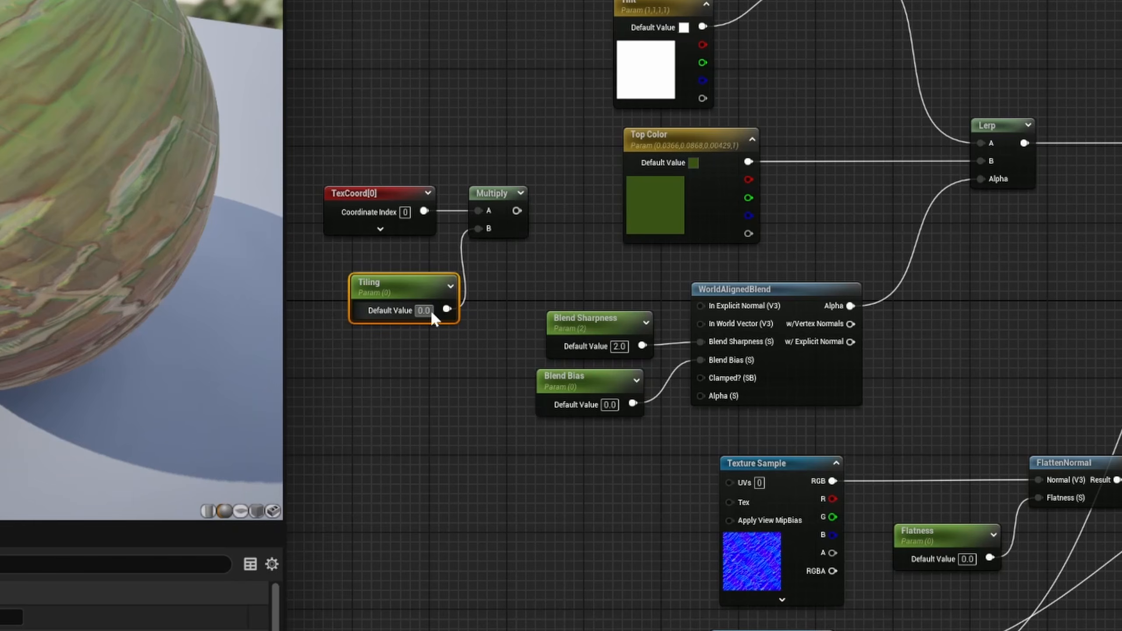
type("1")
left_click(446, 371)
left_click_drag(411, 296, 386, 269)
left_click_drag(516, 211, 770, 127)
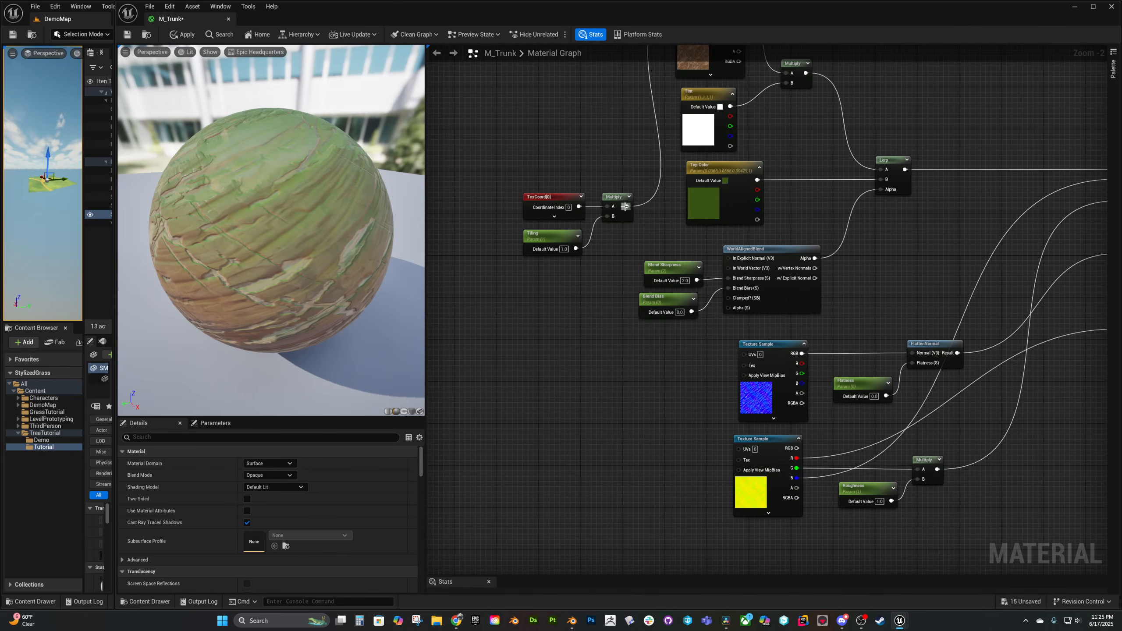
left_click_drag(626, 207, 739, 449)
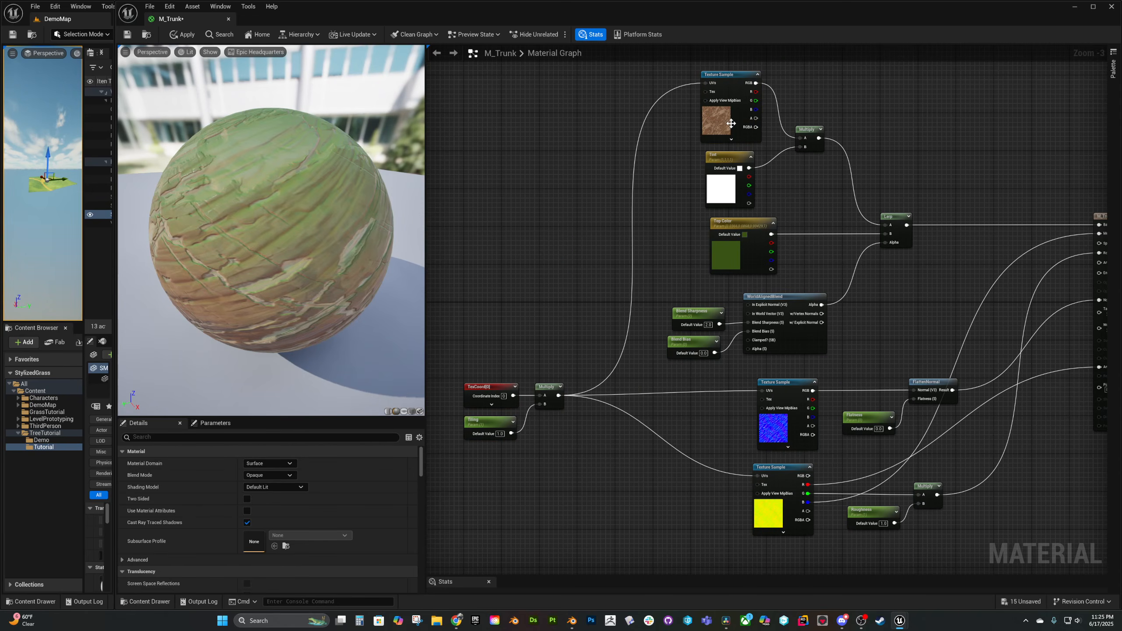
Convert the three texture samples to parameters named Base Color, Normal and ORM
right_click(731, 123)
left_click(771, 172)
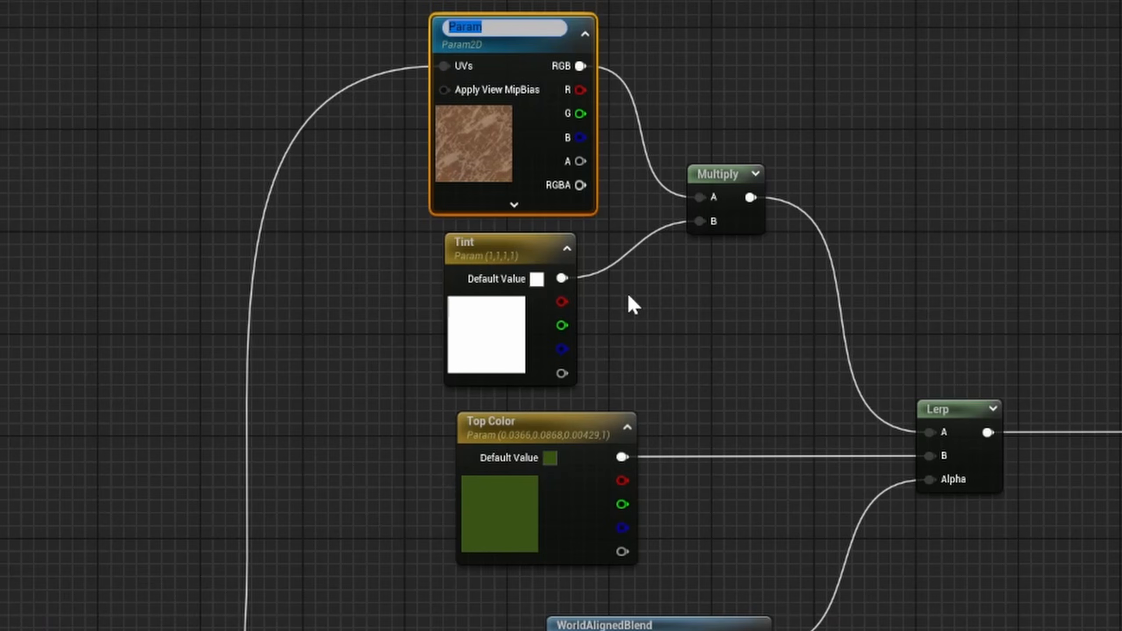
type("Base Color")
key("Return")
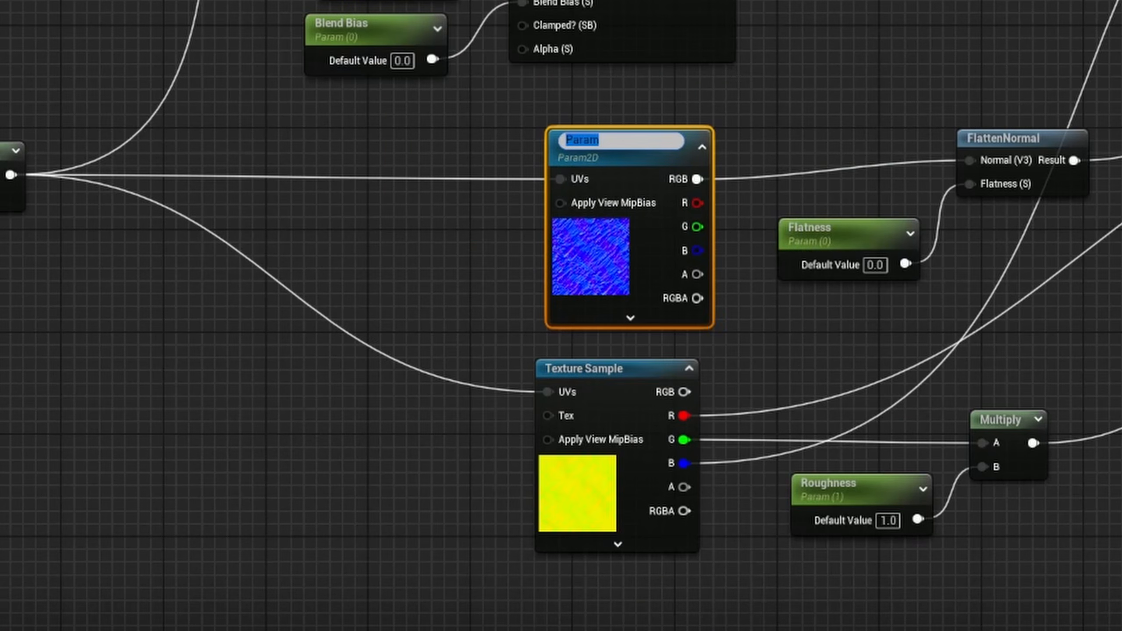
type("Normal")
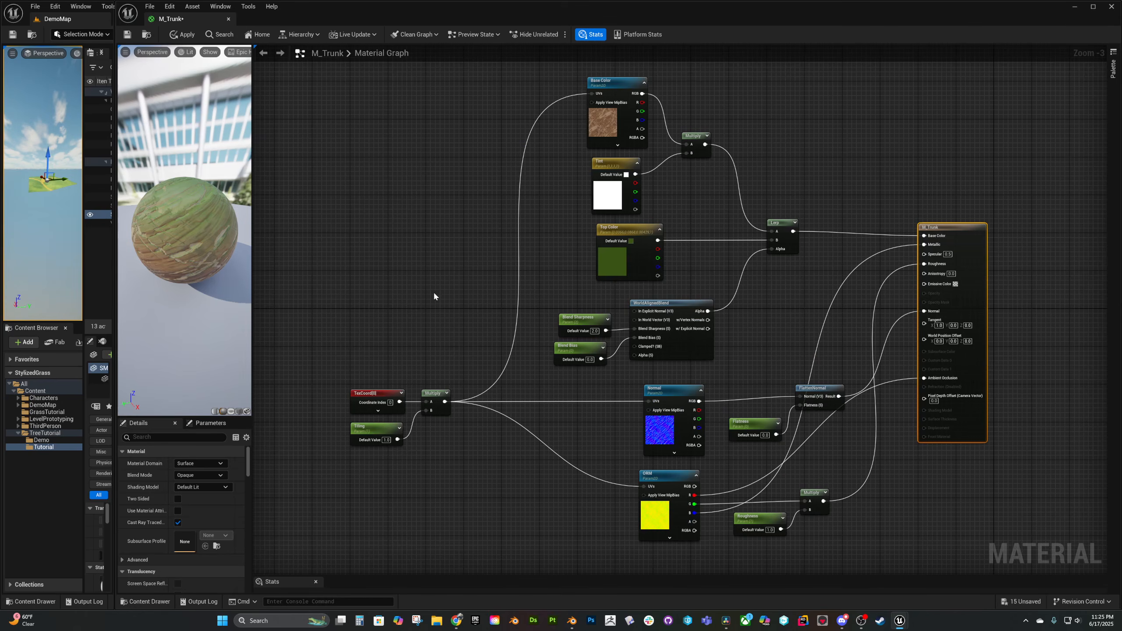
right_click_drag(432, 291, 391, 291)
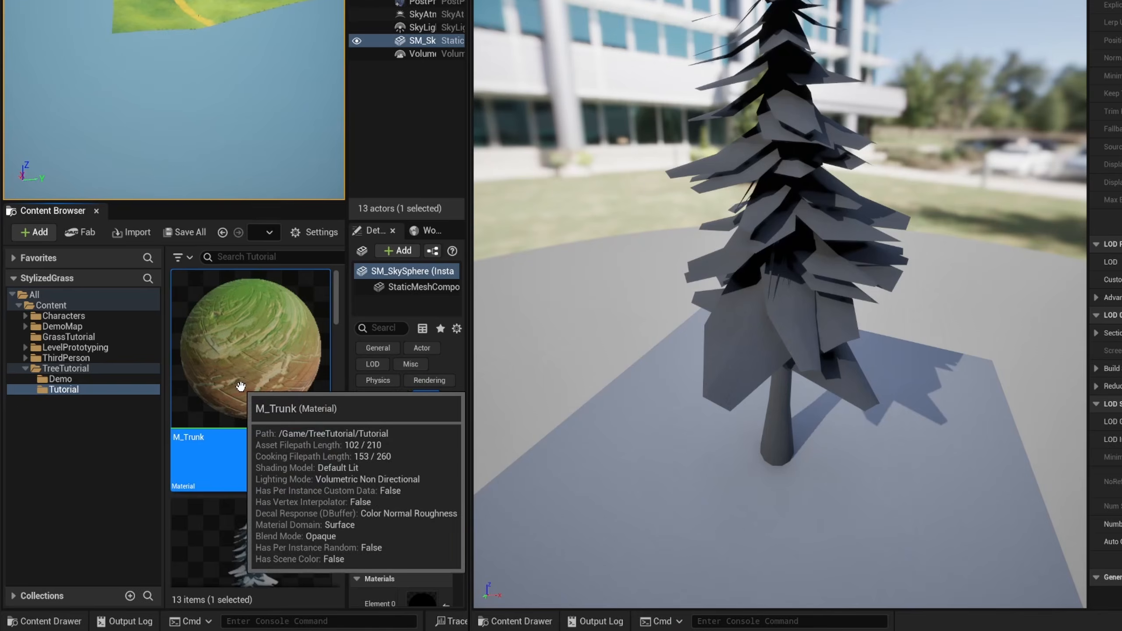
Create a material instance of M_Trunk named MI_Trunk and open it for editing
right_click(149, 423)
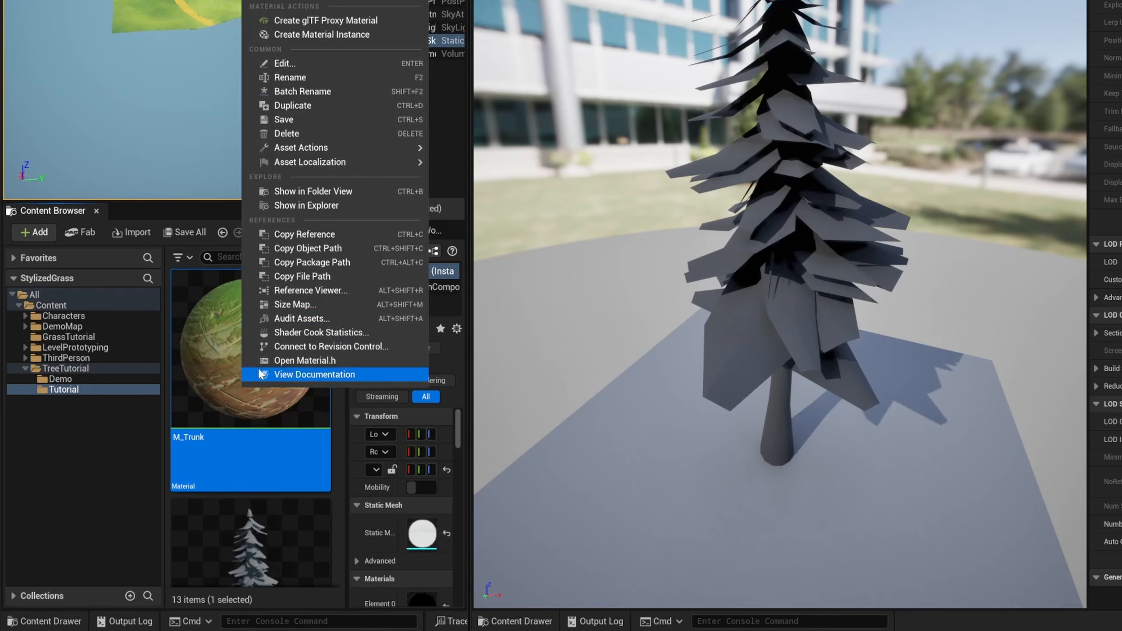
left_click(298, 35)
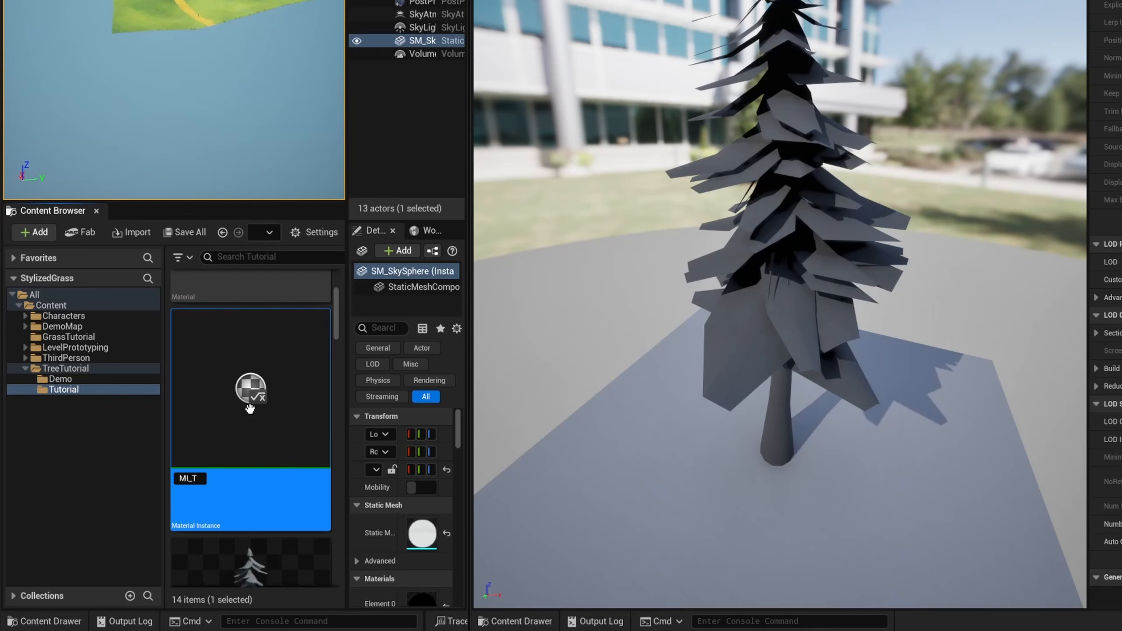
key("Return")
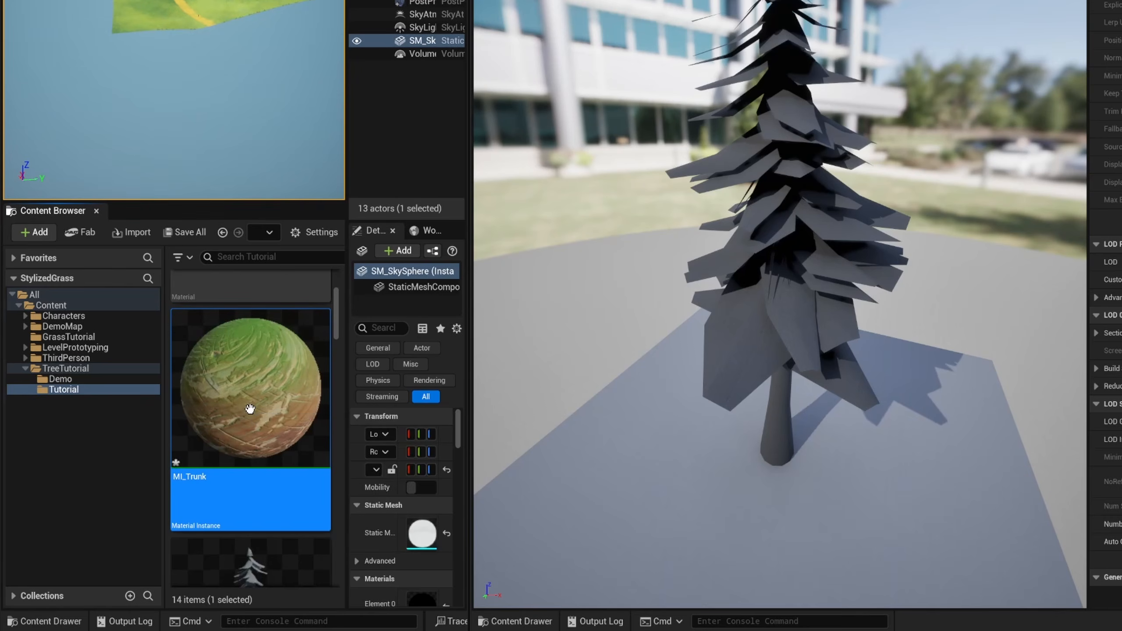
double_click(250, 409)
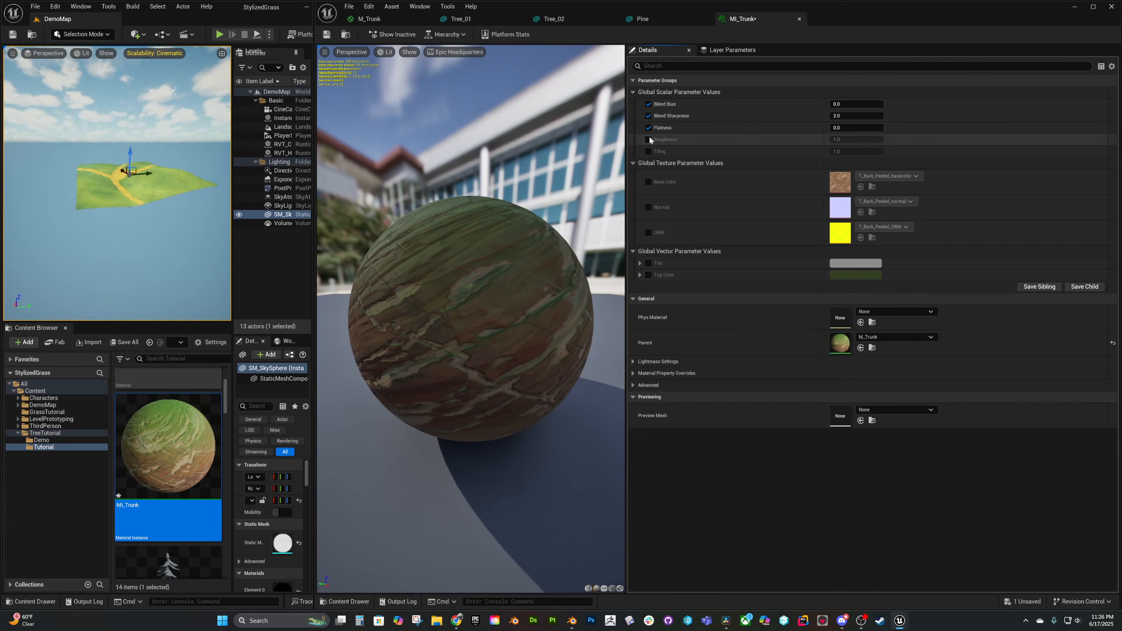
Enable the Roughness and Tiling overrides, and adjust Blend Bias to about 0.31 and Blend Sharpness to about 2.01
left_click(648, 139)
left_click(648, 151)
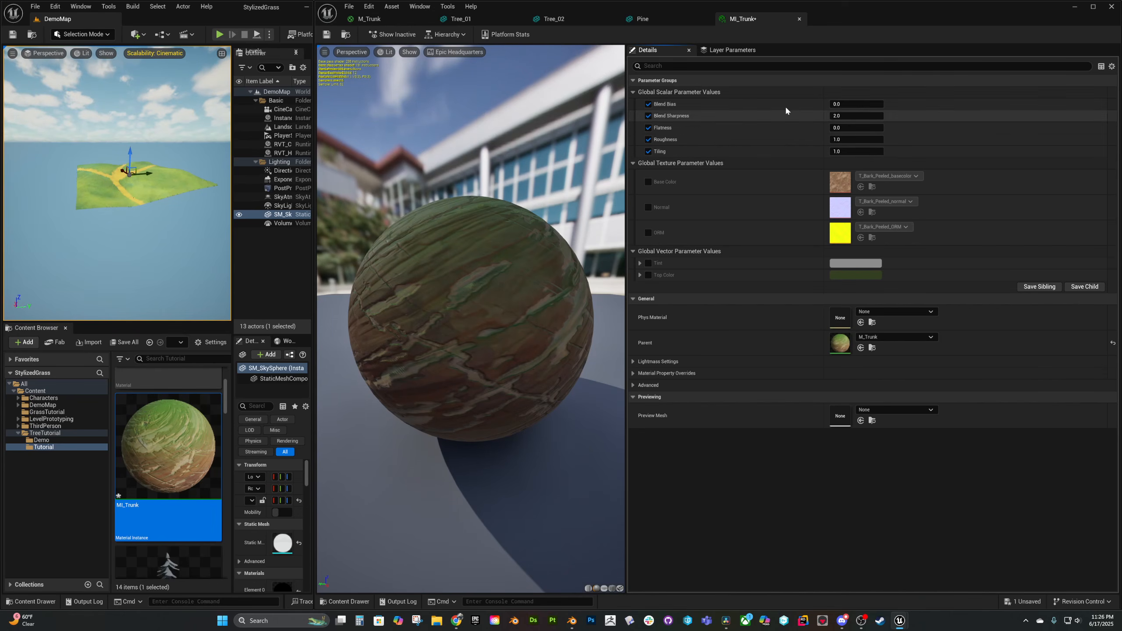
mouse_move(842, 103)
left_mouse_down()
mouse_move(861, 104)
mouse_move(840, 115)
left_mouse_up()
Override Top Color in MI_Trunk with a yellowish green, about 40530C in sRGB hex
left_click(648, 274)
left_click(840, 275)
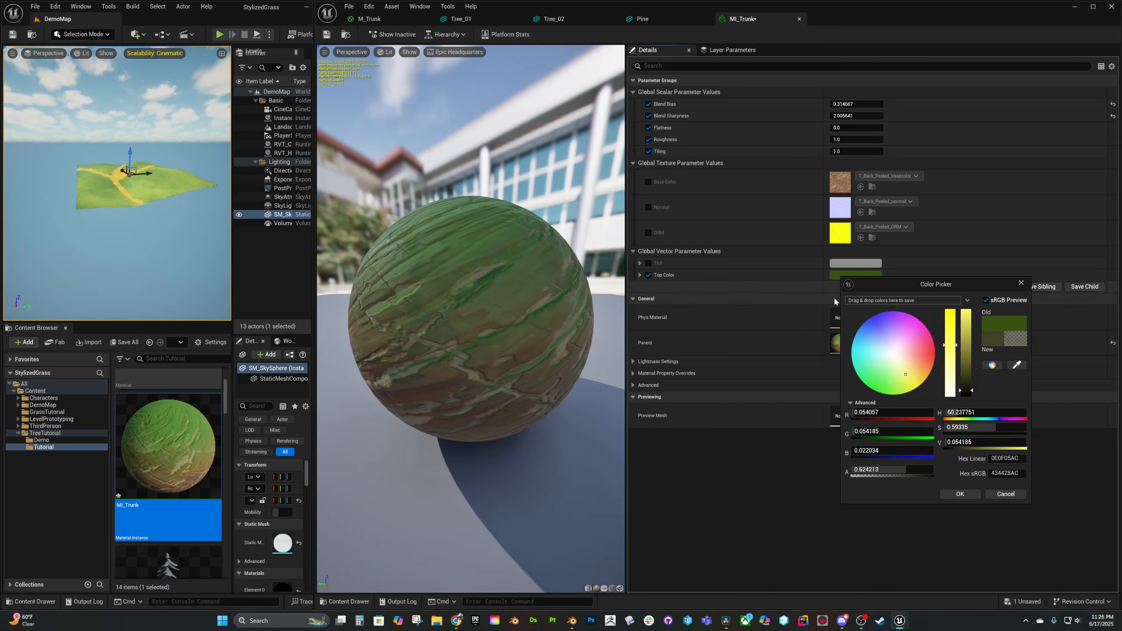
left_click_drag(890, 392, 894, 391)
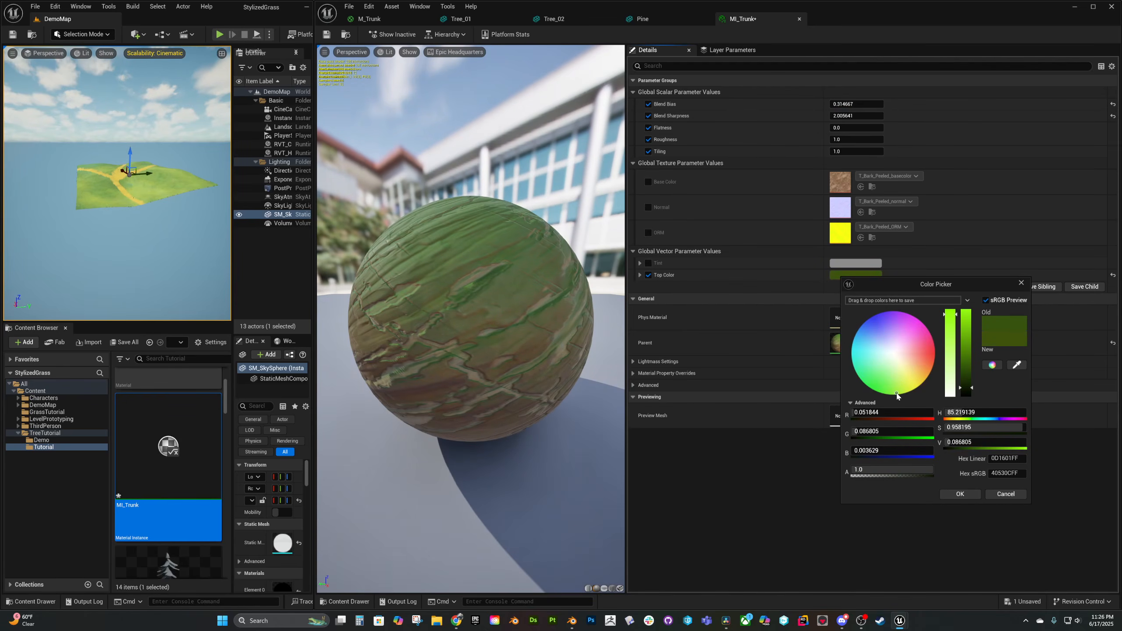
left_click(959, 493)
Enable the Tint override and increase the Tiling value of MI_Trunk
left_click(648, 263)
left_click_drag(854, 151, 882, 151)
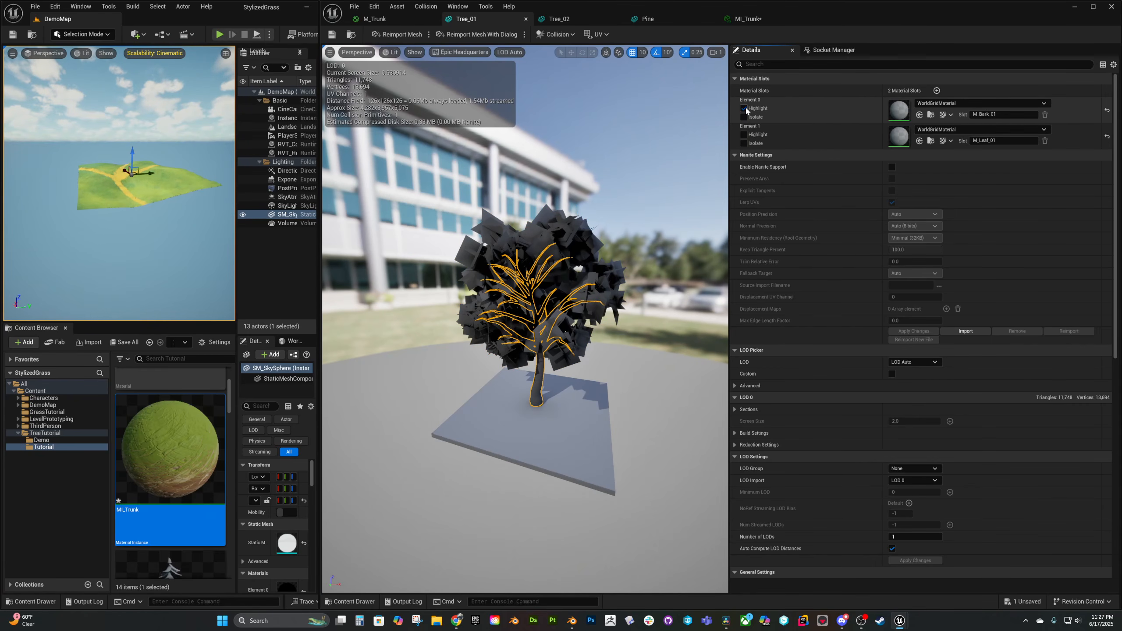
Assign MI_Trunk to the bark material slot, Element 0, of the Tree_01, Tree_02 and Pine meshes
left_click(743, 109)
left_click_drag(188, 451, 897, 108)
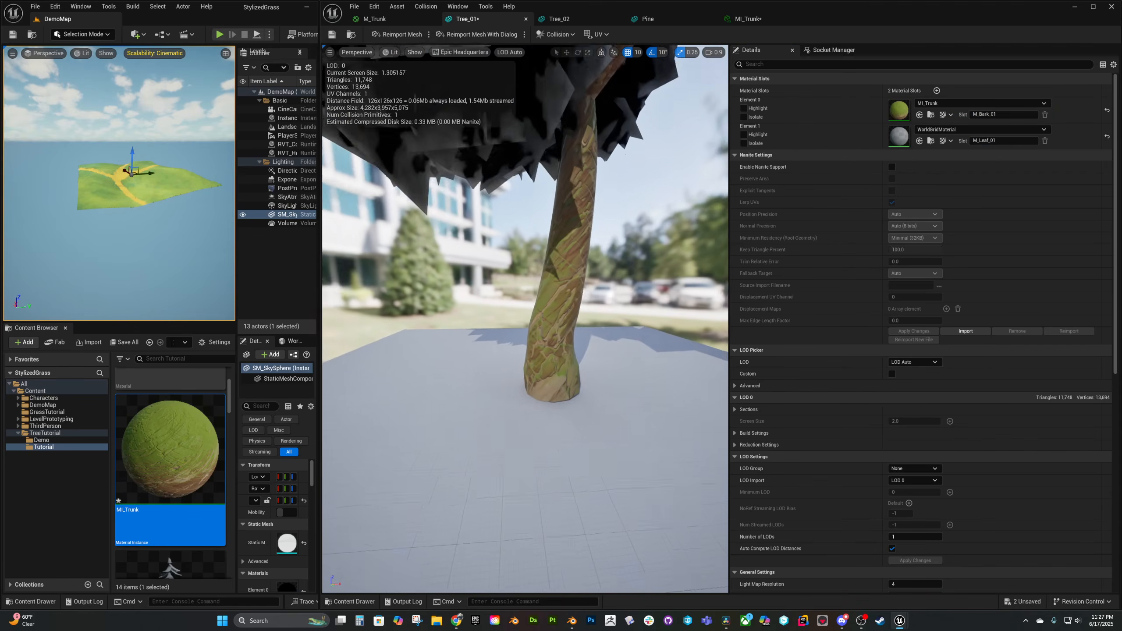
right_click_drag(524, 318, 508, 277)
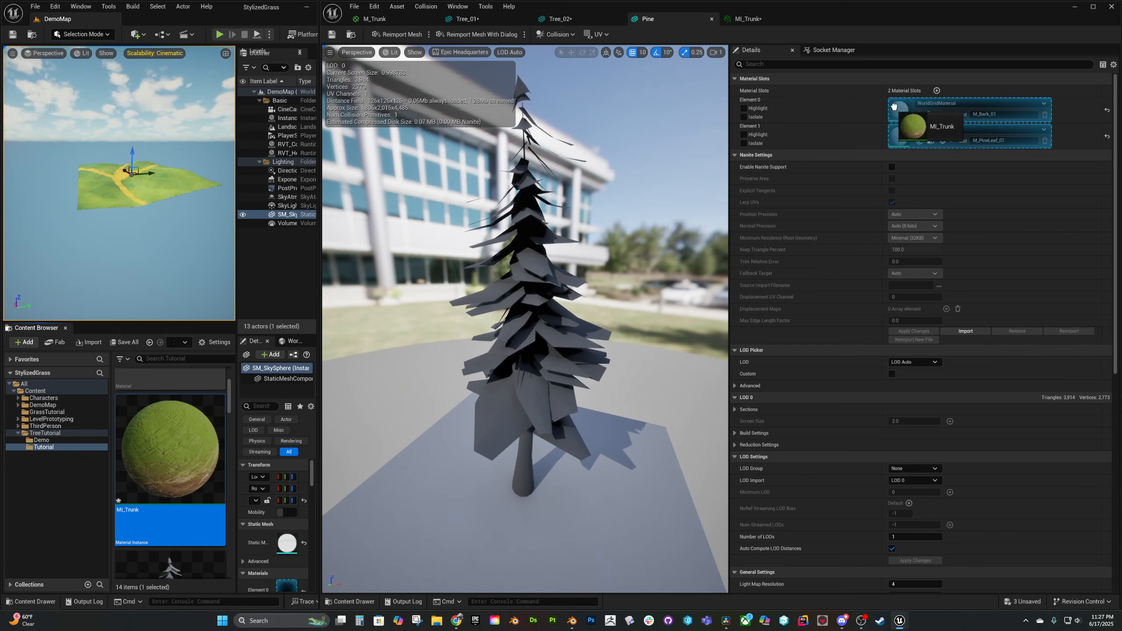
left_click_drag(899, 111, 898, 110)
scroll(524, 318, "down", 5)
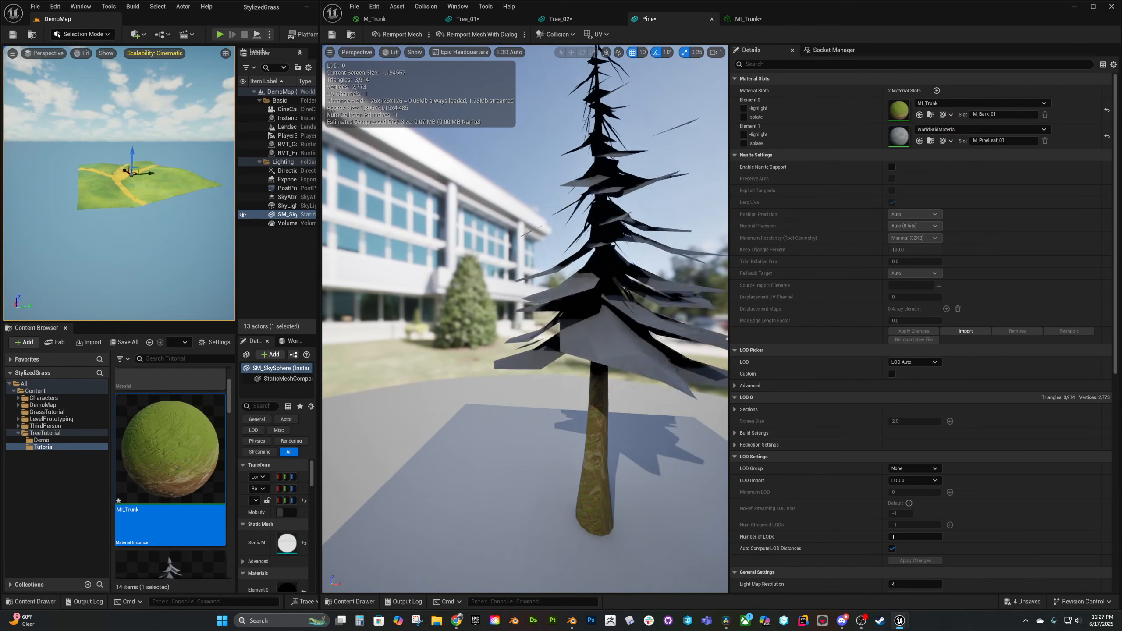
Create a new material named M_Foliage in the Tutorial folder and open it for editing
right_click(361, 496)
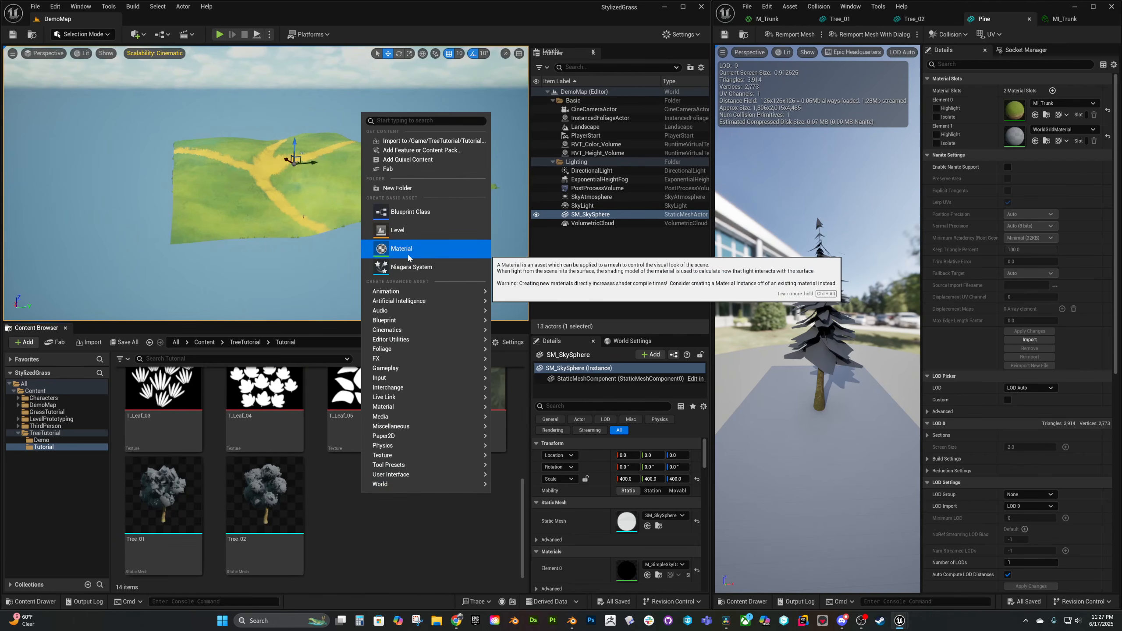
left_click(401, 248)
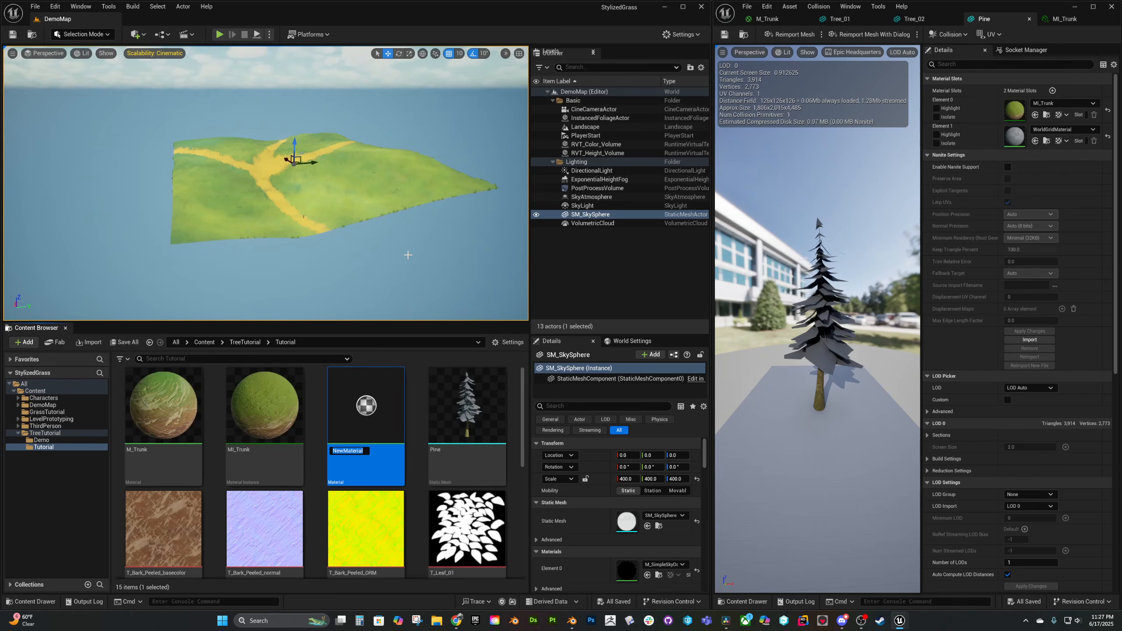
type("M_")
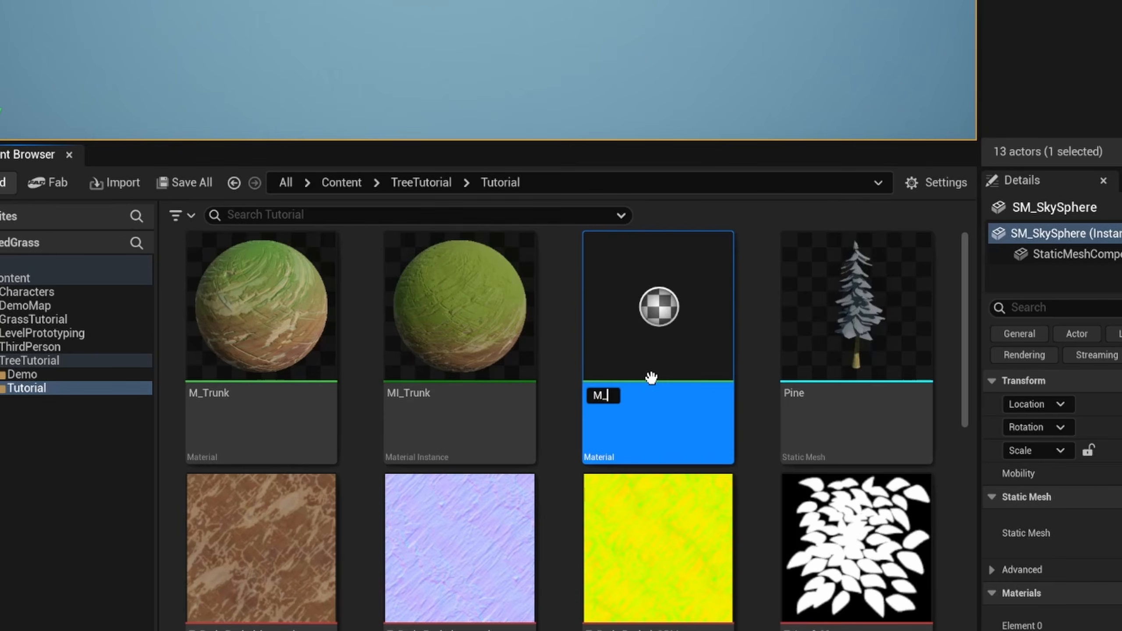
type("Foliage")
key("Return")
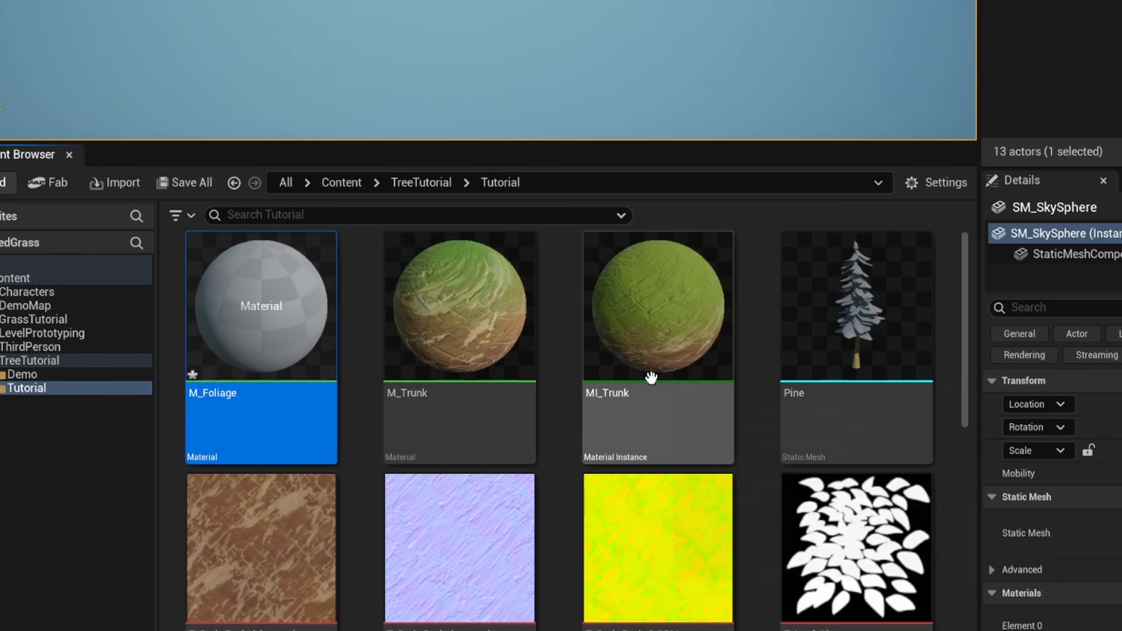
double_click(263, 305)
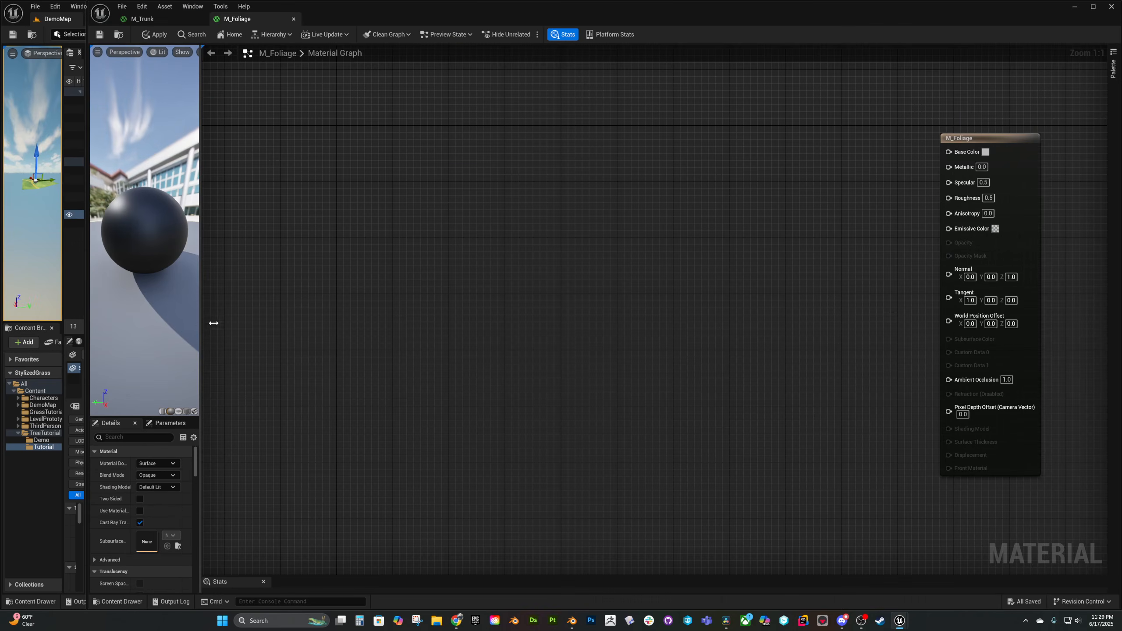
Set M_Foliage's blend mode to Masked and shading model to Two Sided Foliage, and enable Two Sided
left_click_drag(213, 323, 281, 324)
left_click_drag(235, 418, 234, 246)
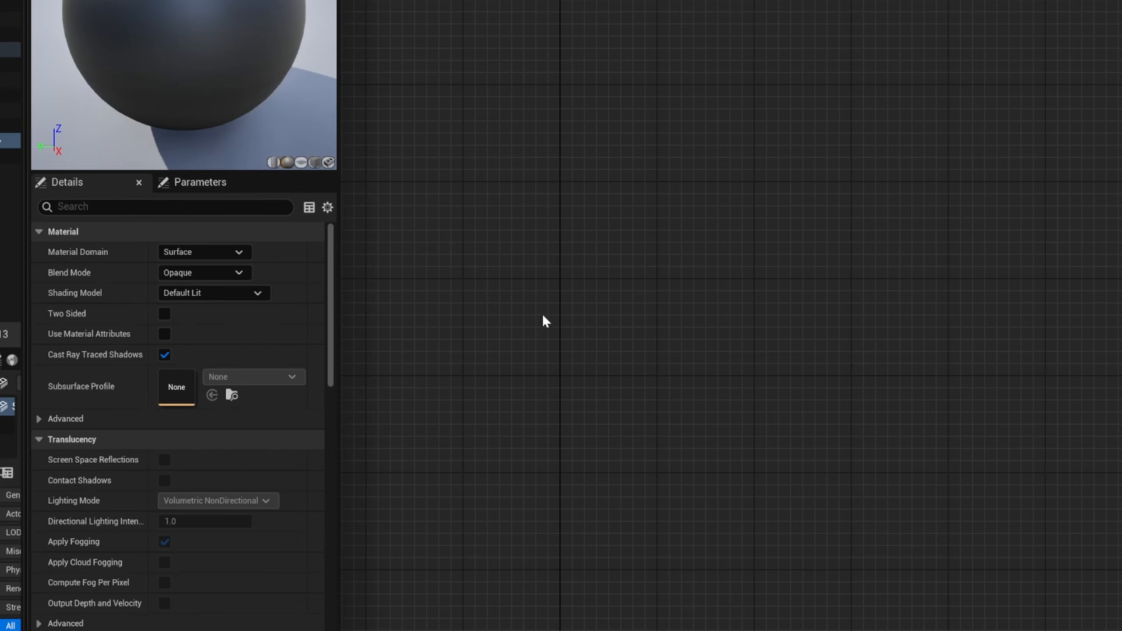
left_click(227, 271)
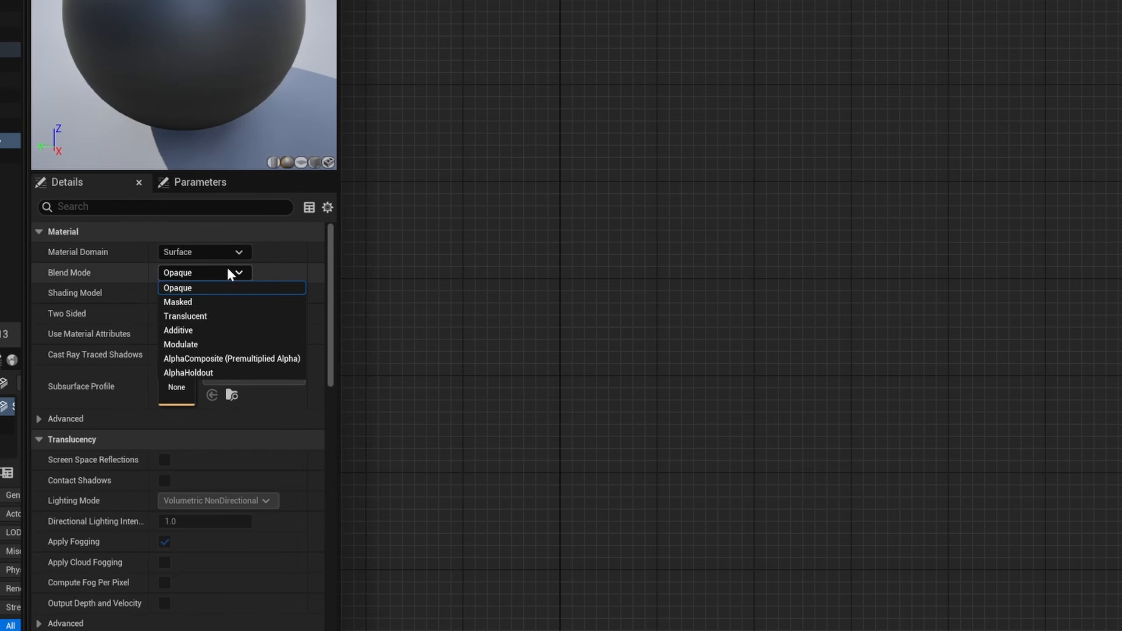
left_click(217, 300)
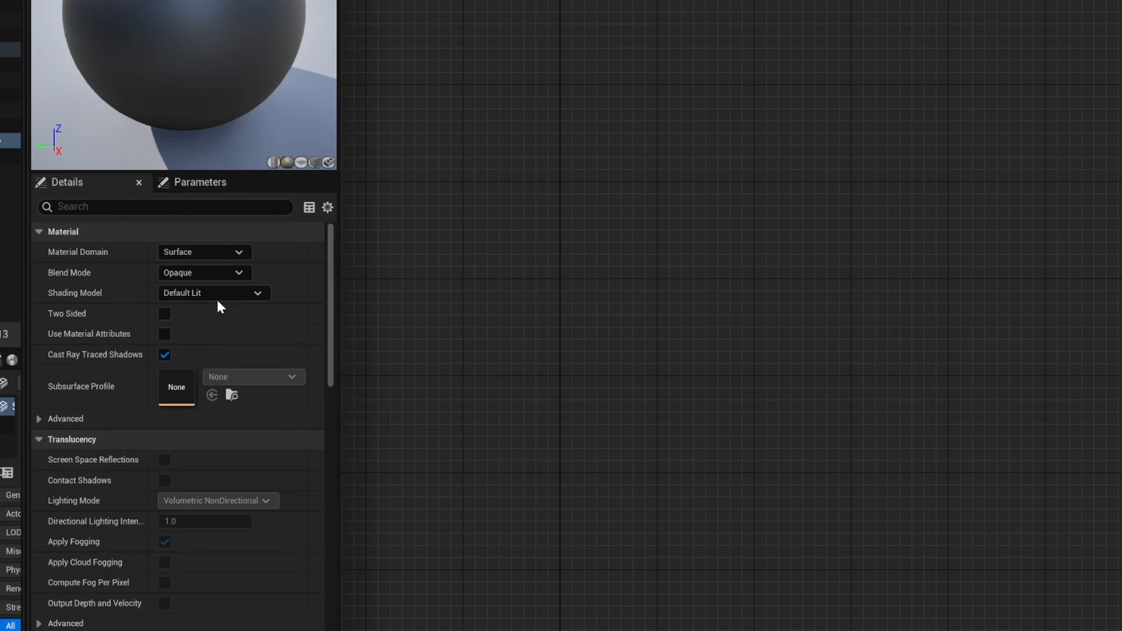
left_click(217, 299)
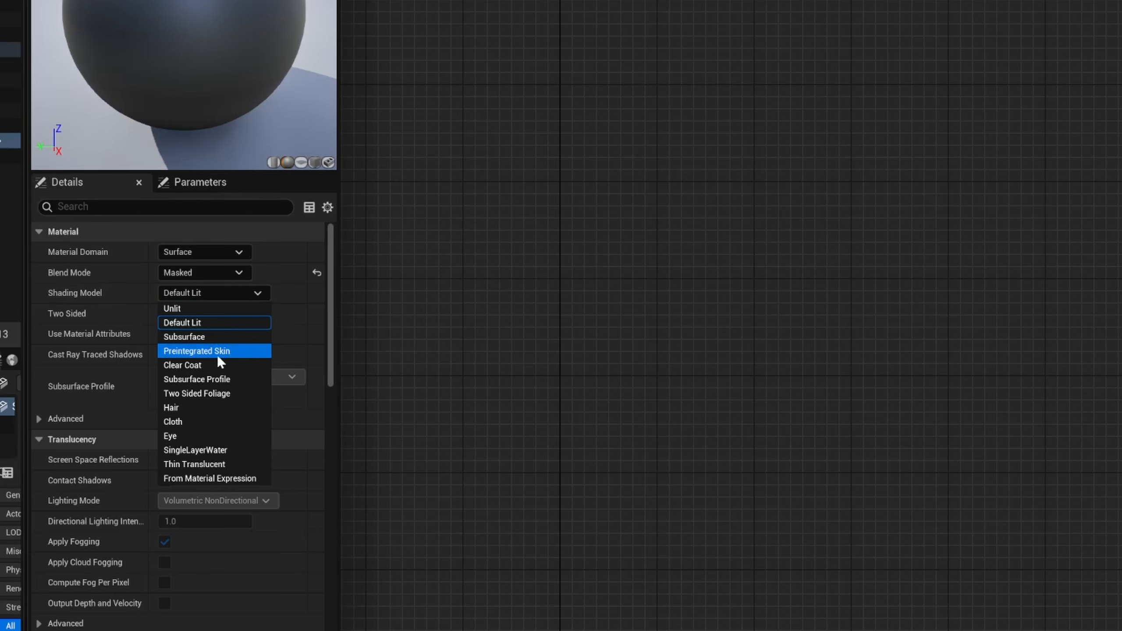
left_click(217, 392)
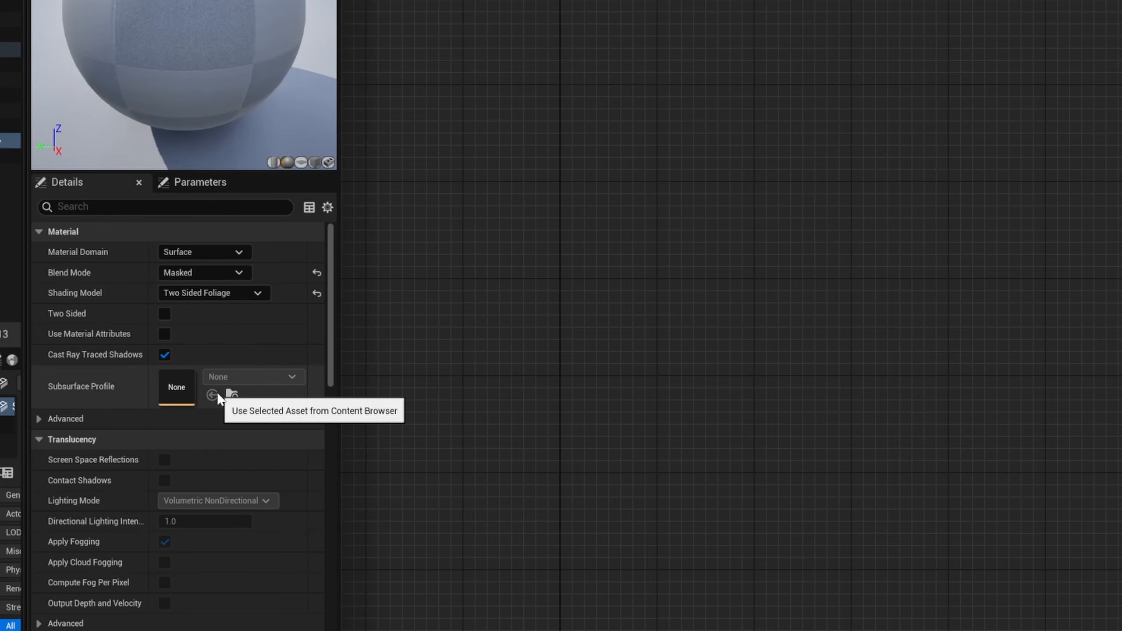
left_click(170, 315)
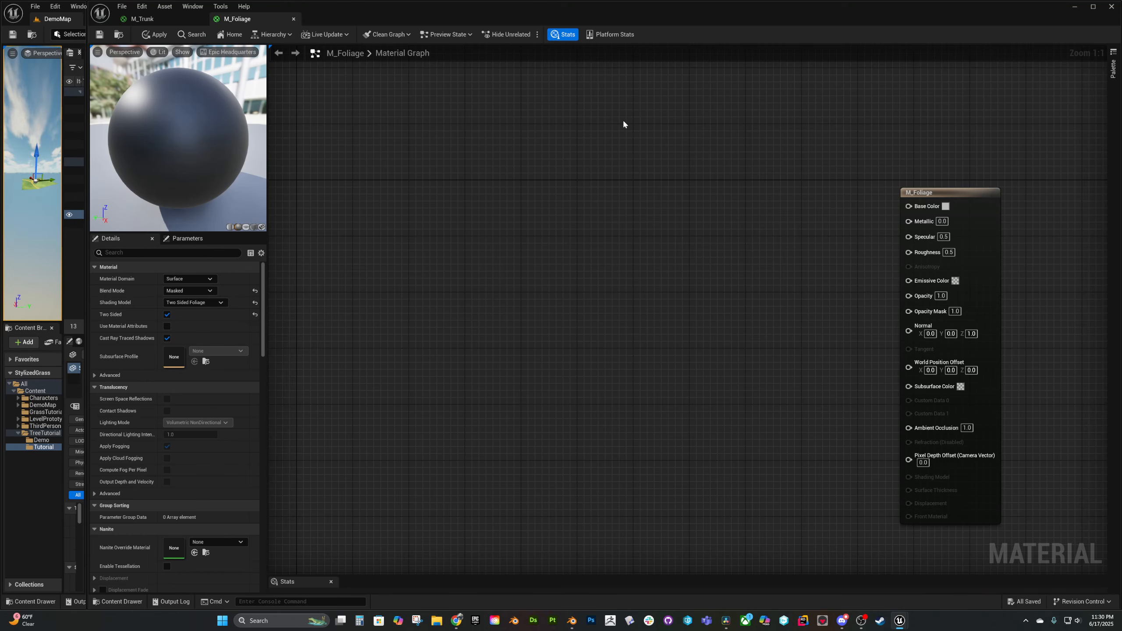
Add a three-component constant to the M_Foliage graph and convert it to a parameter named Top Color
left_click(621, 106)
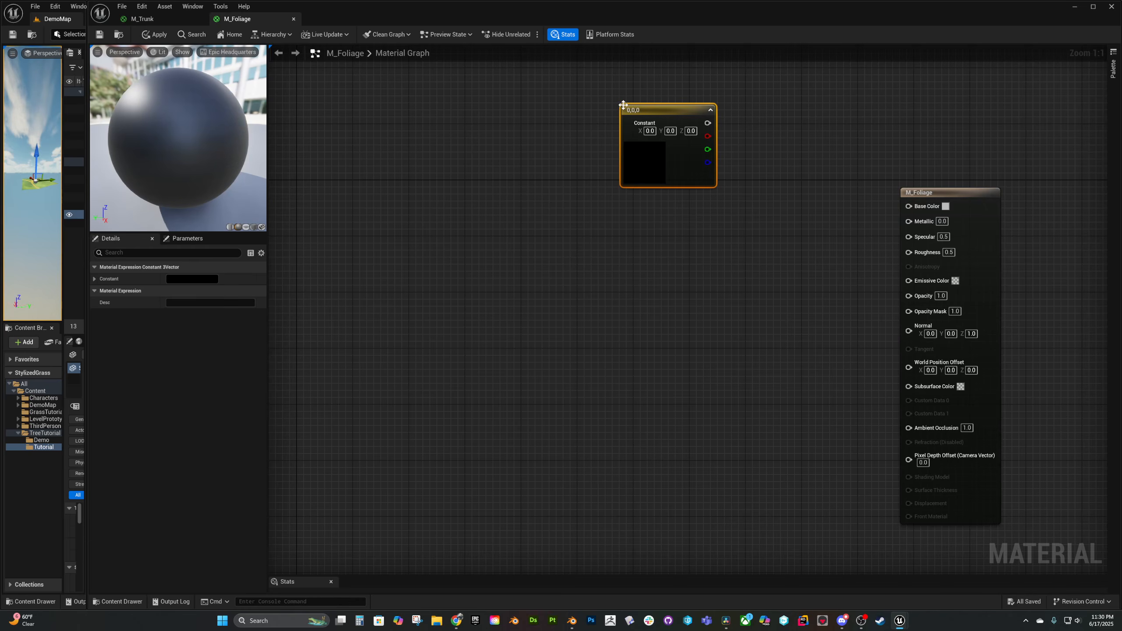
right_click(647, 170)
left_click(593, 283)
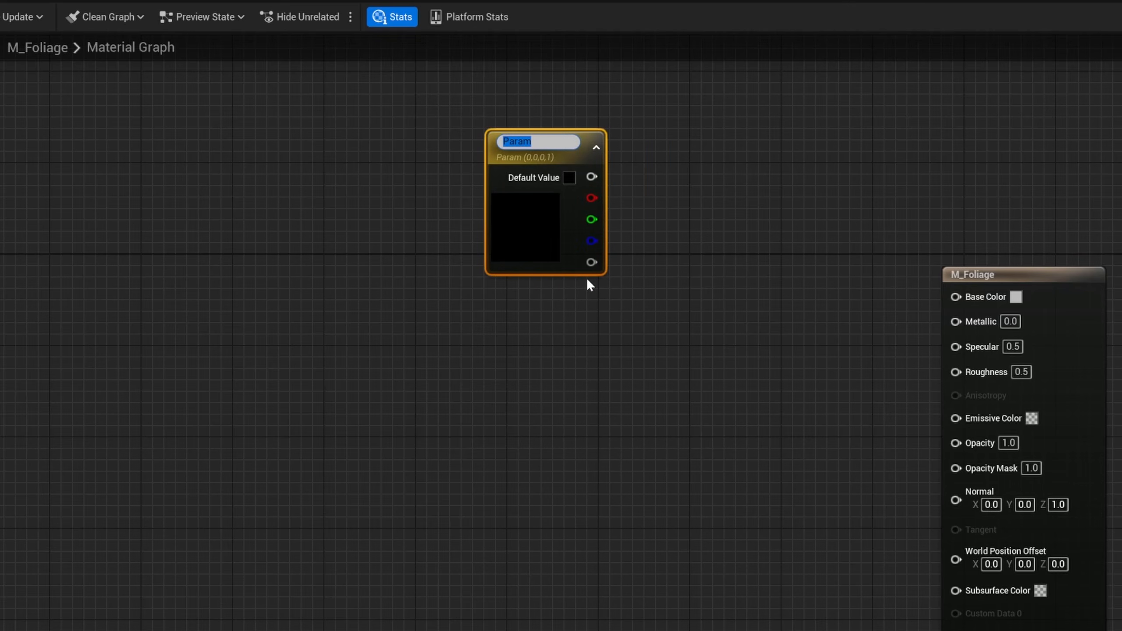
type("Top Color")
key("Return")
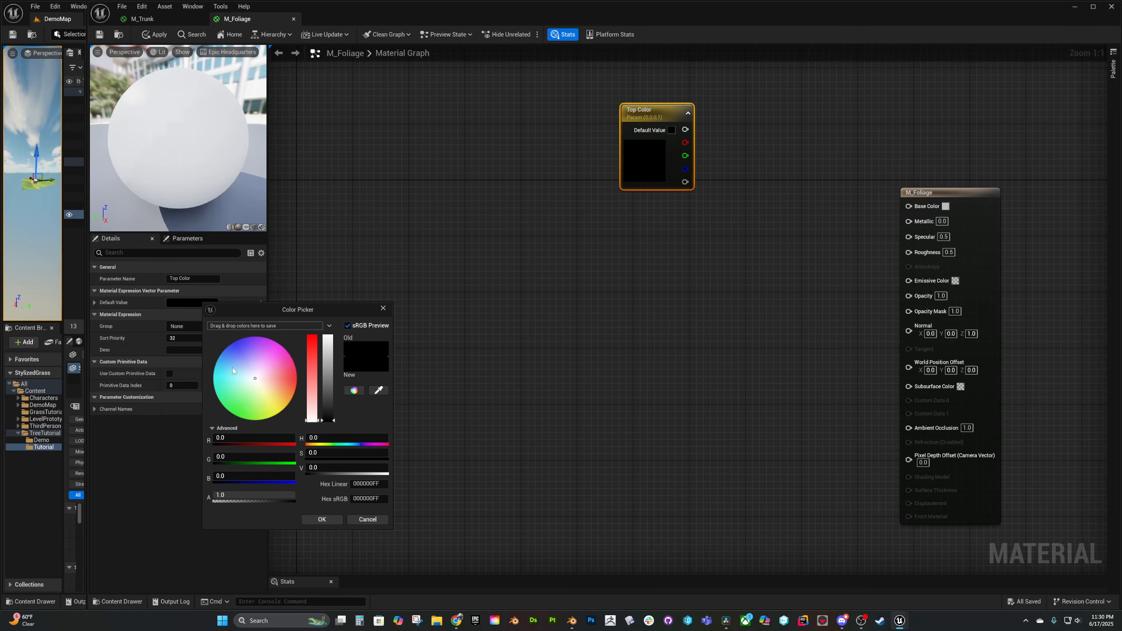
Set Top Color's default value to a dark olive green, about 0.0663, 0.099, 0.012
left_click(260, 412)
left_click_drag(260, 413, 260, 415)
left_click_drag(326, 389, 324, 412)
left_click(323, 519)
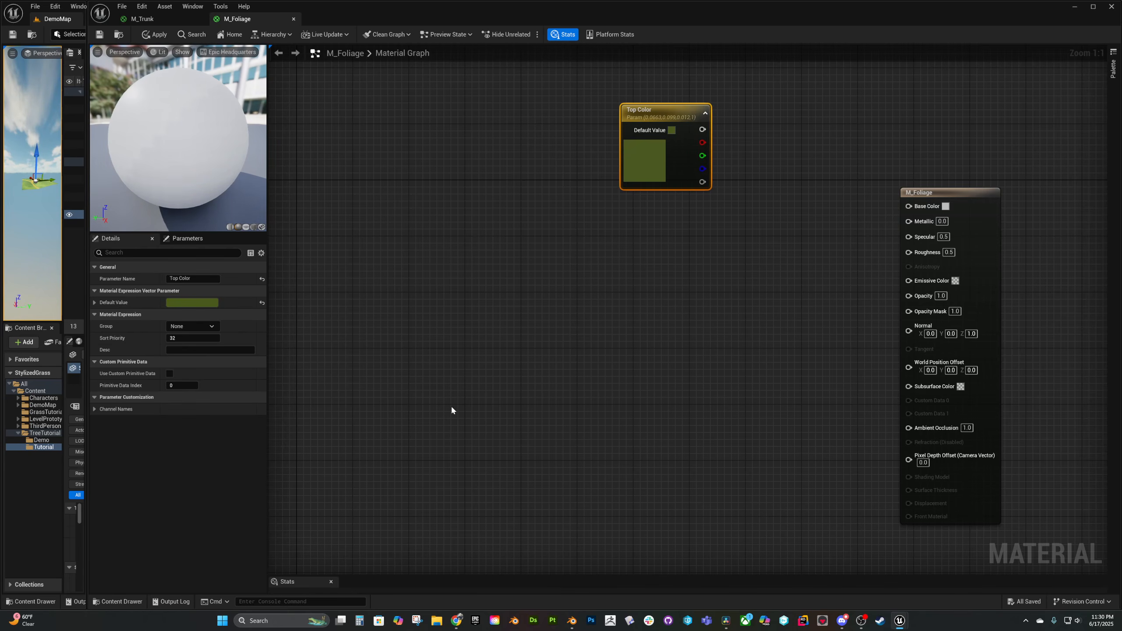
Duplicate the Top Color parameter below the original and rename the copy Bottom Color
key("ctrl+d")
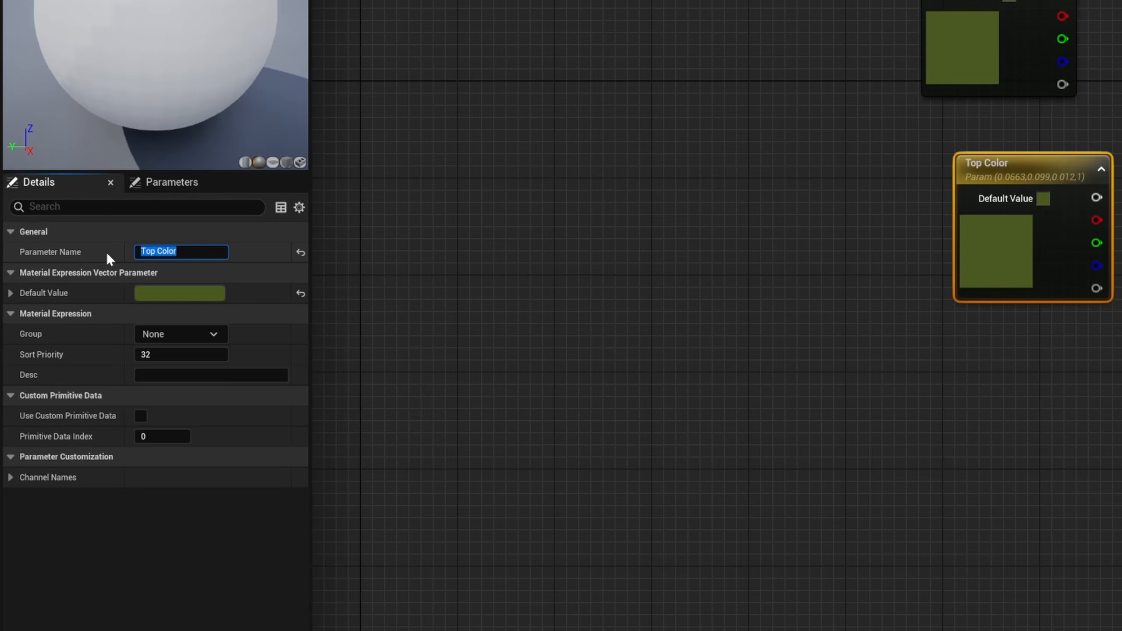
type("Bottom Colo")
type("r")
Set Bottom Color's default value to a very dark olive, about 0.00814, 0.0122, 0.00147, and blend Top Color and Bottom Color with a Lerp
left_click(179, 293)
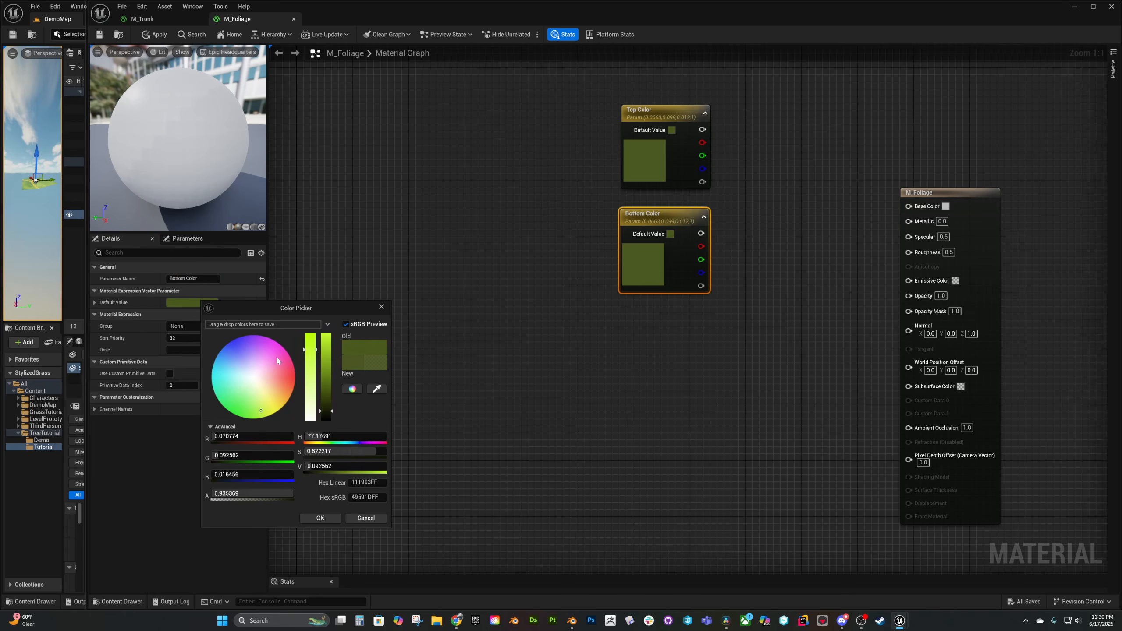
left_click_drag(323, 411, 321, 417)
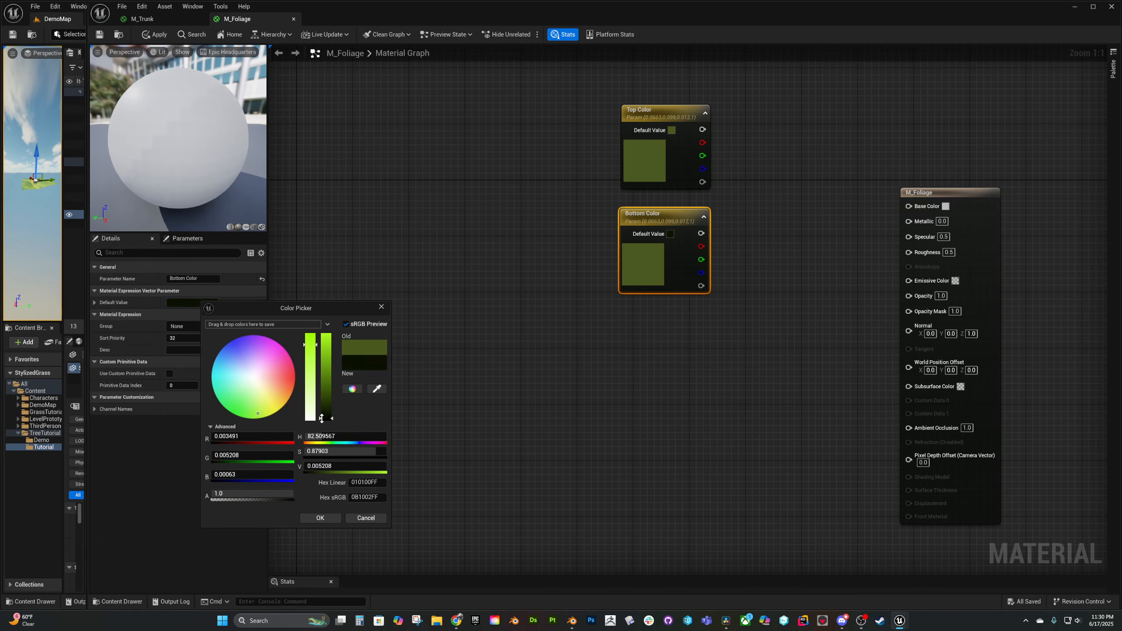
Add a BoundingBoxBased_0-1_UVW function to the graph and feed its B output into the A input of a new Add node
right_click(464, 426)
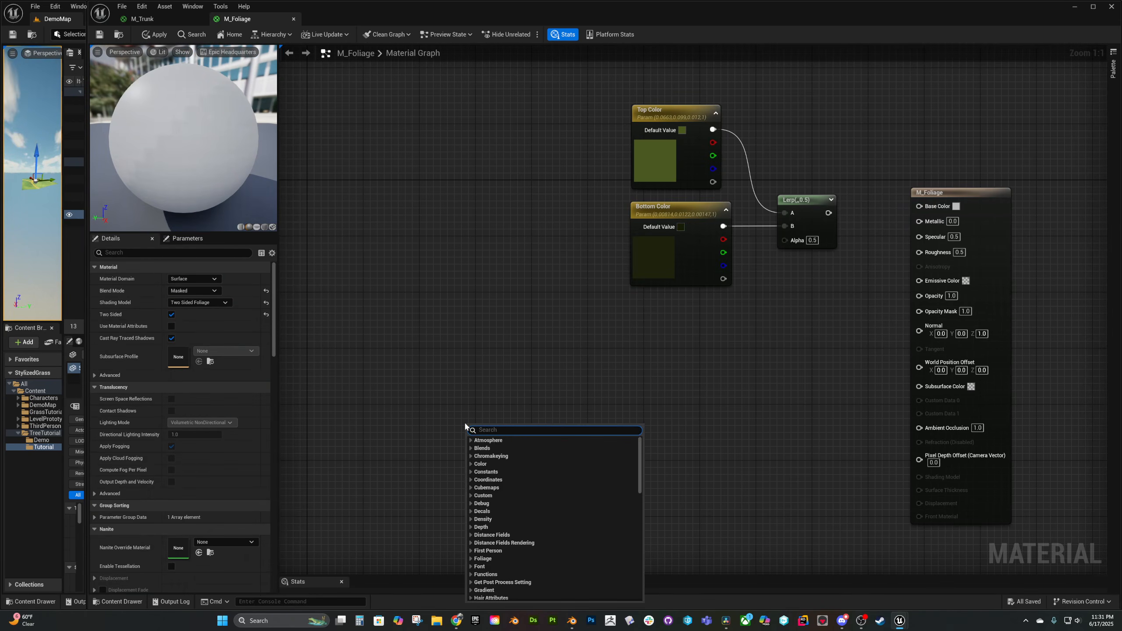
type("bounding")
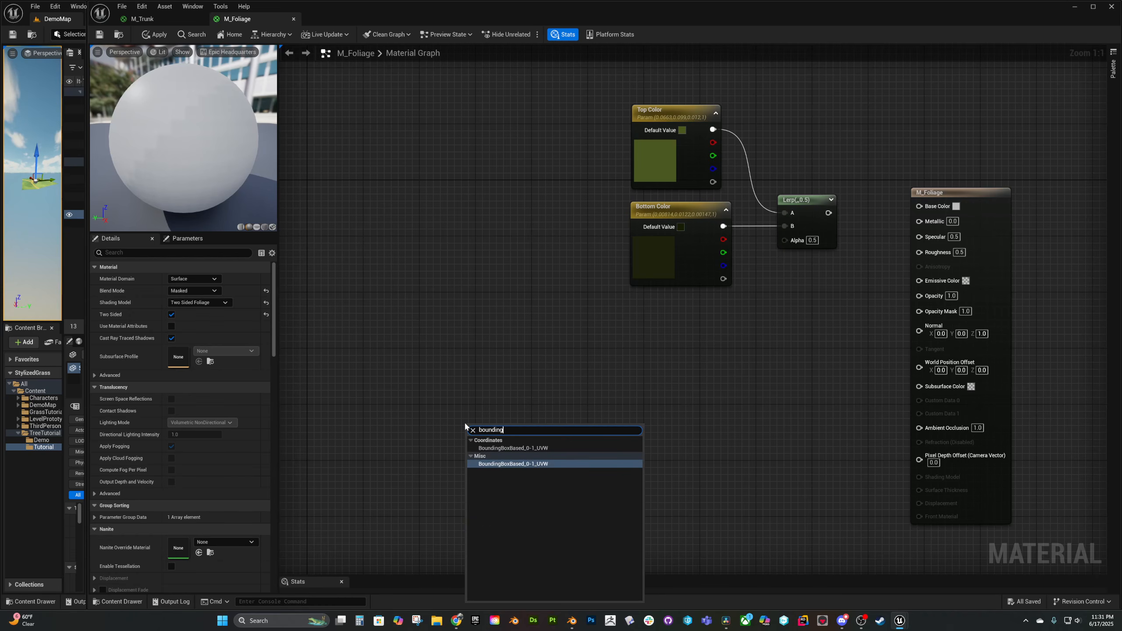
left_click(512, 464)
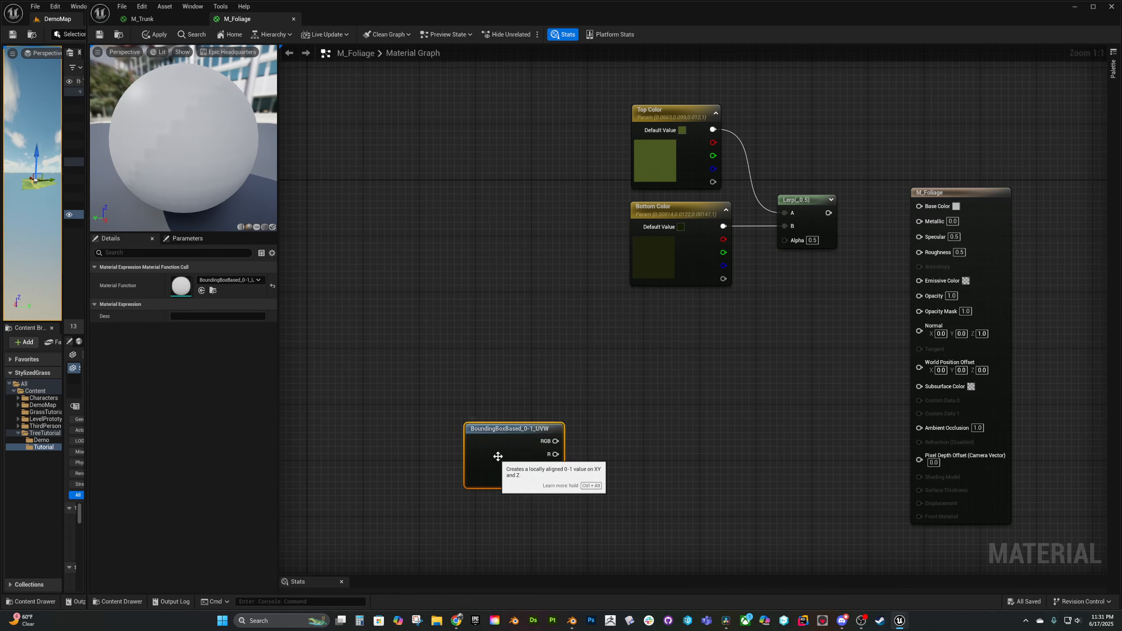
left_click_drag(510, 412, 567, 411)
type("add")
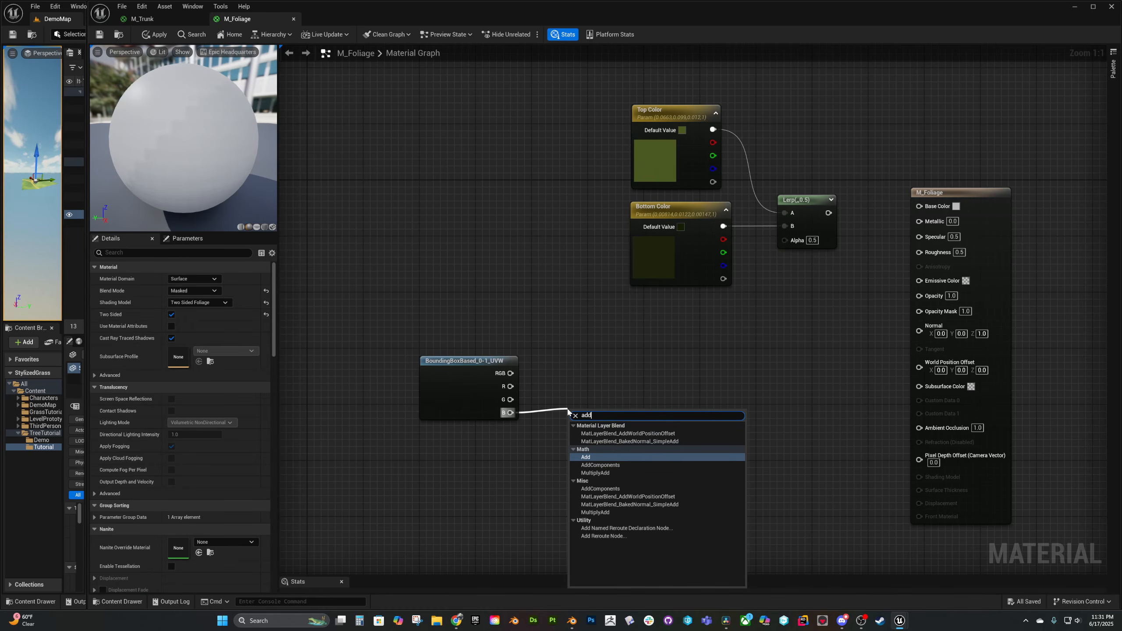
key("Return")
Create a scalar parameter named Gradient Offset with a default value of 0.5 near the Add node
left_click(452, 469)
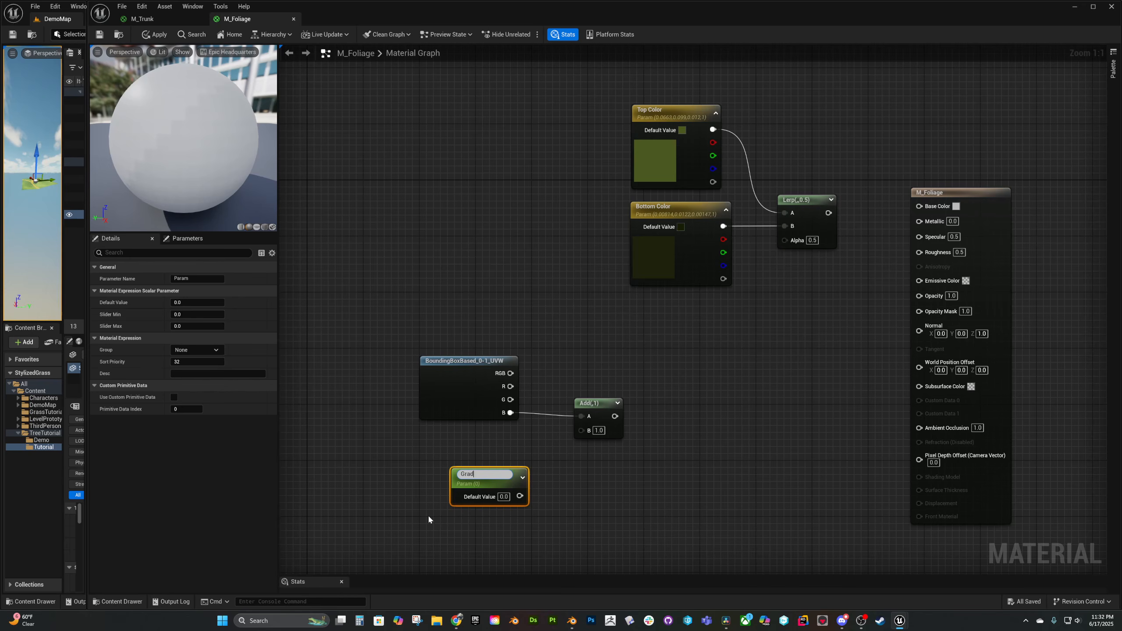
type("Gradient Of")
type("fset")
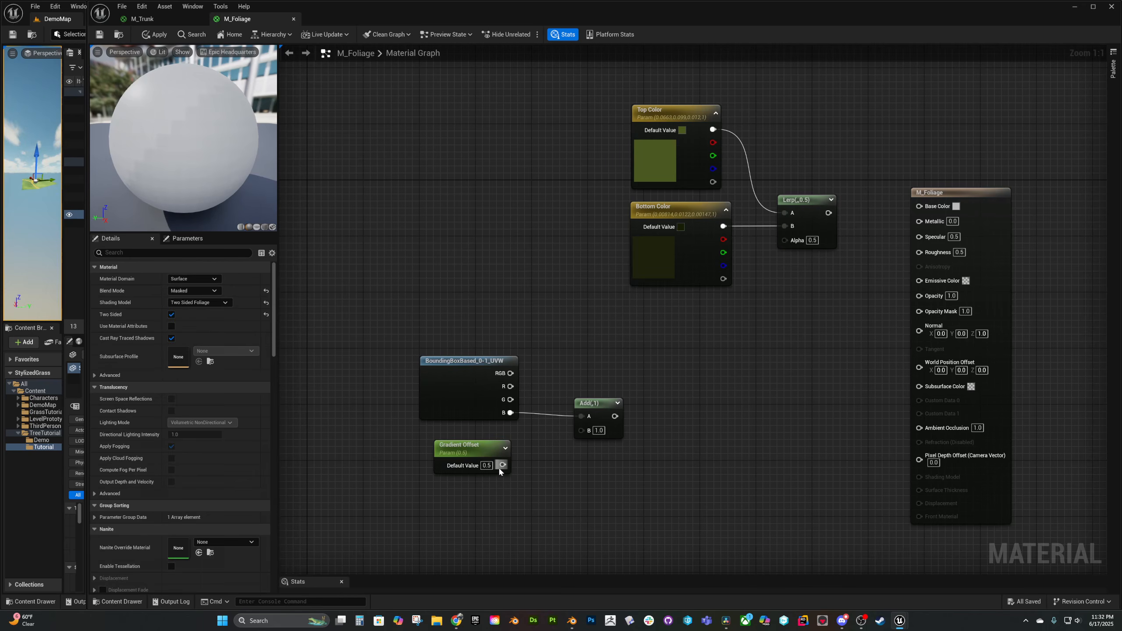
Wire Gradient Offset into Add's B input and pass the sum through CheapContrast, controlled by a Gradient Contrast parameter of 0.5
left_click_drag(503, 465, 716, 406)
type("cheap")
left_click(687, 456)
left_click_drag(206, 278, 193, 278)
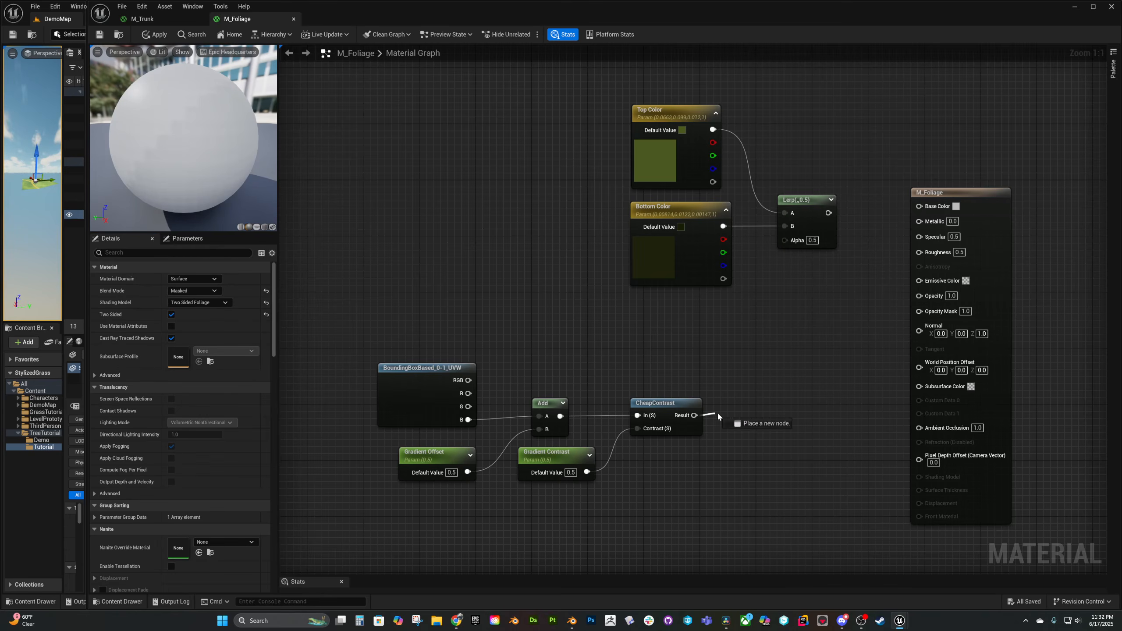
Invert the CheapContrast result with a OneMinus node and clamp it with a Saturate node
left_click_drag(694, 416, 718, 416)
type("one minu")
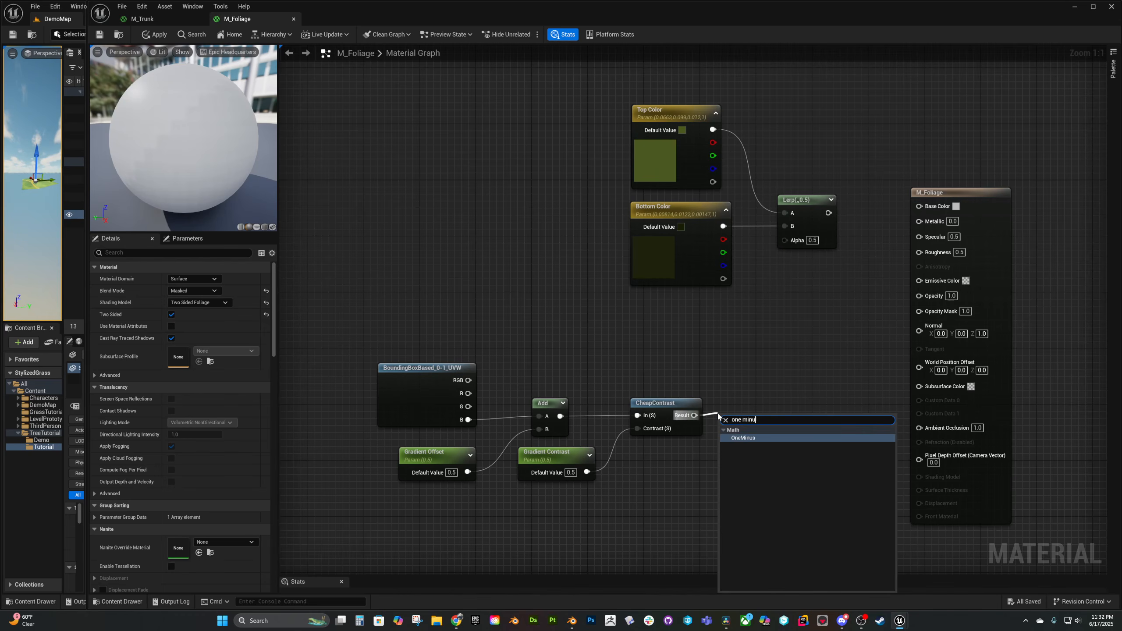
key("Return")
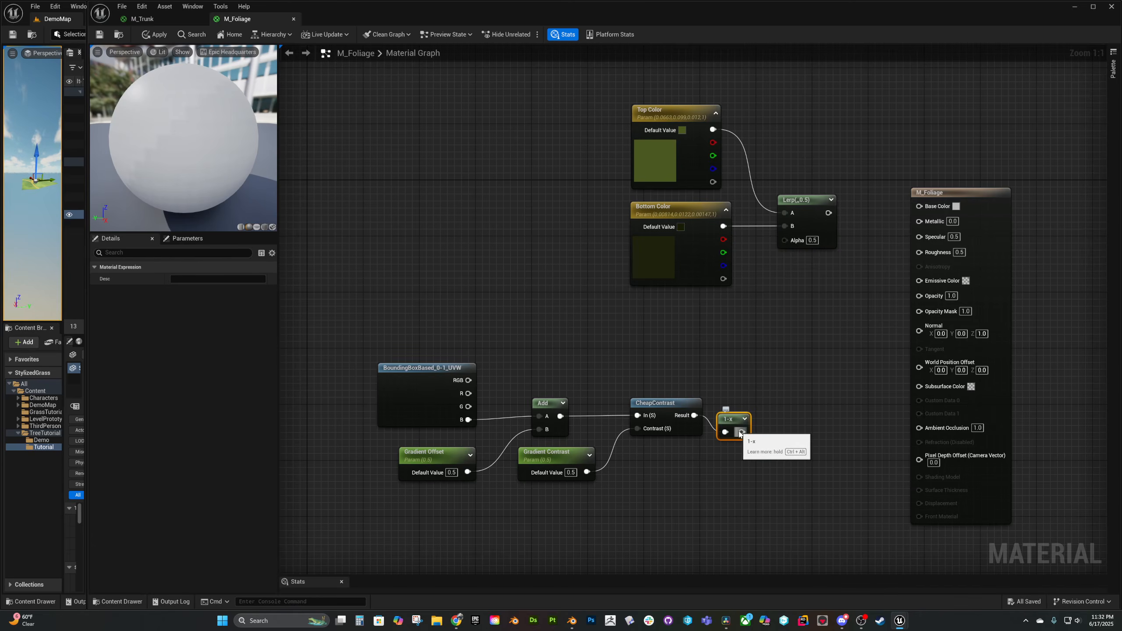
left_click_drag(742, 432, 772, 414)
type("saturate")
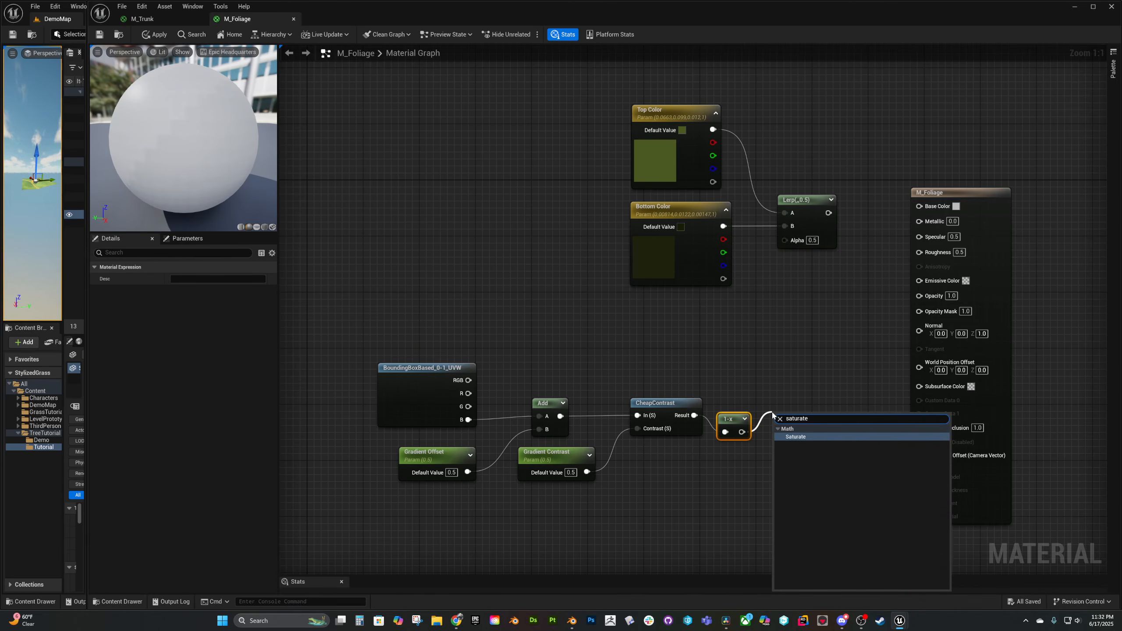
key("Return")
Connect Saturate to the Lerp's Alpha and the Lerp output to Base Color, then save the material
left_click_drag(806, 431, 784, 240)
left_click_drag(897, 215, 918, 205)
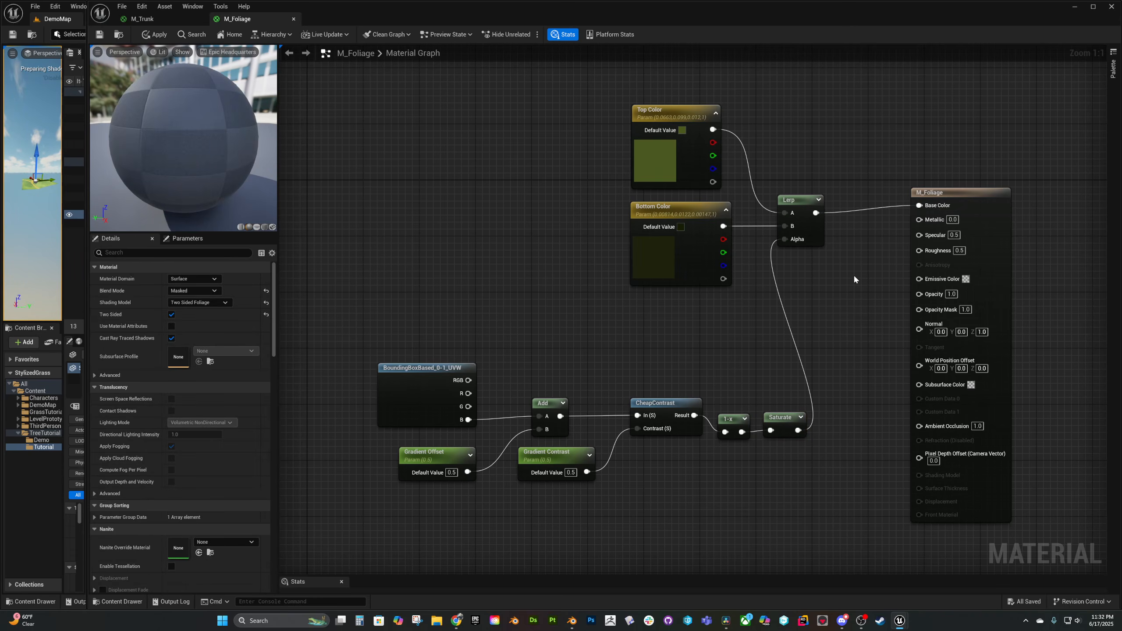
key("ctrl+s")
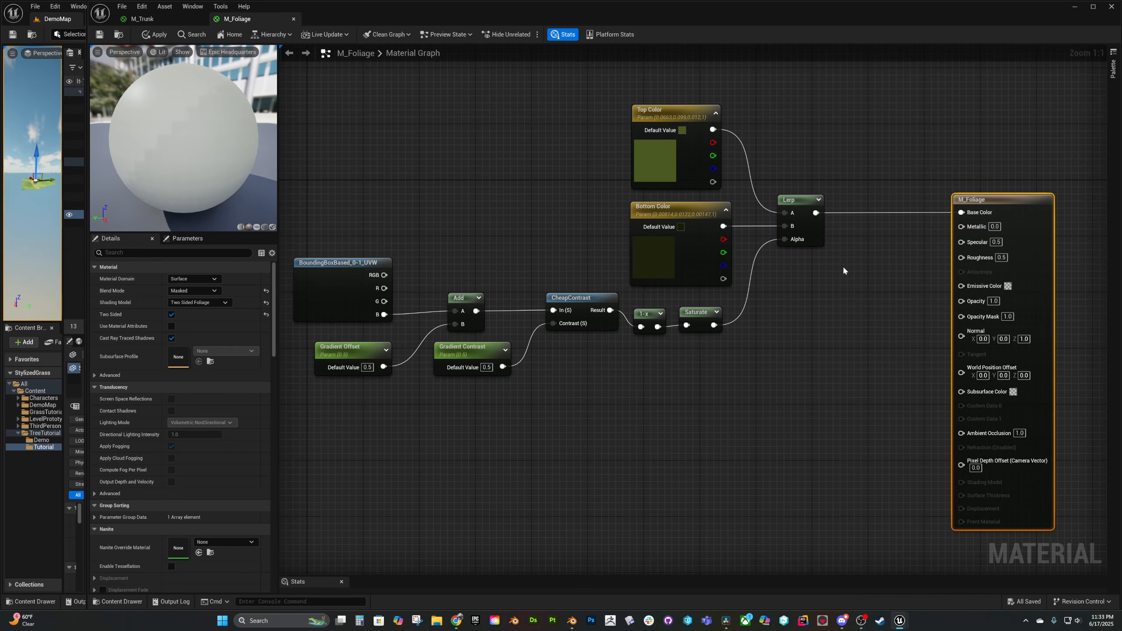
Create scalar parameters Specular with default 0 and Roughness with default 1, and connect them to the matching material inputs
left_click(842, 265)
type("ss")
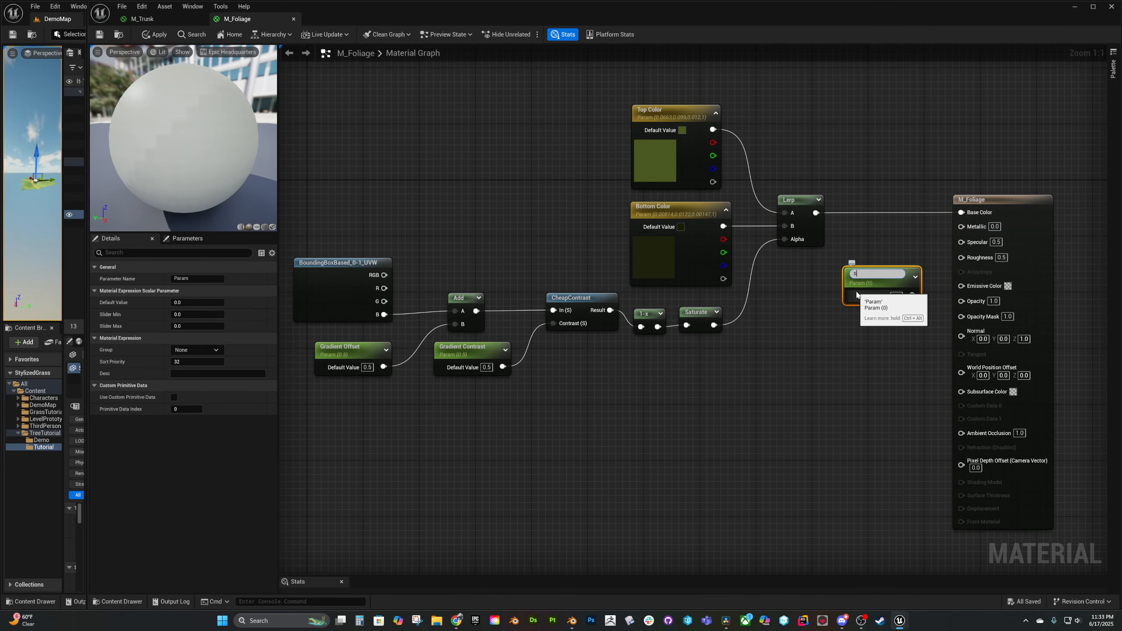
key("Return")
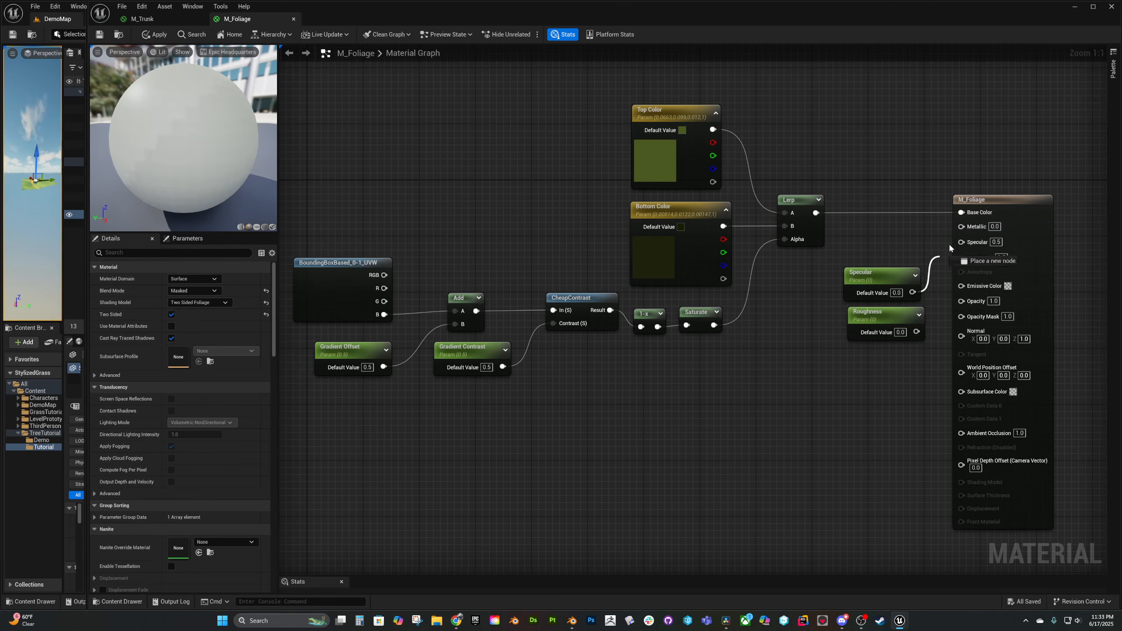
left_click_drag(916, 331, 958, 255)
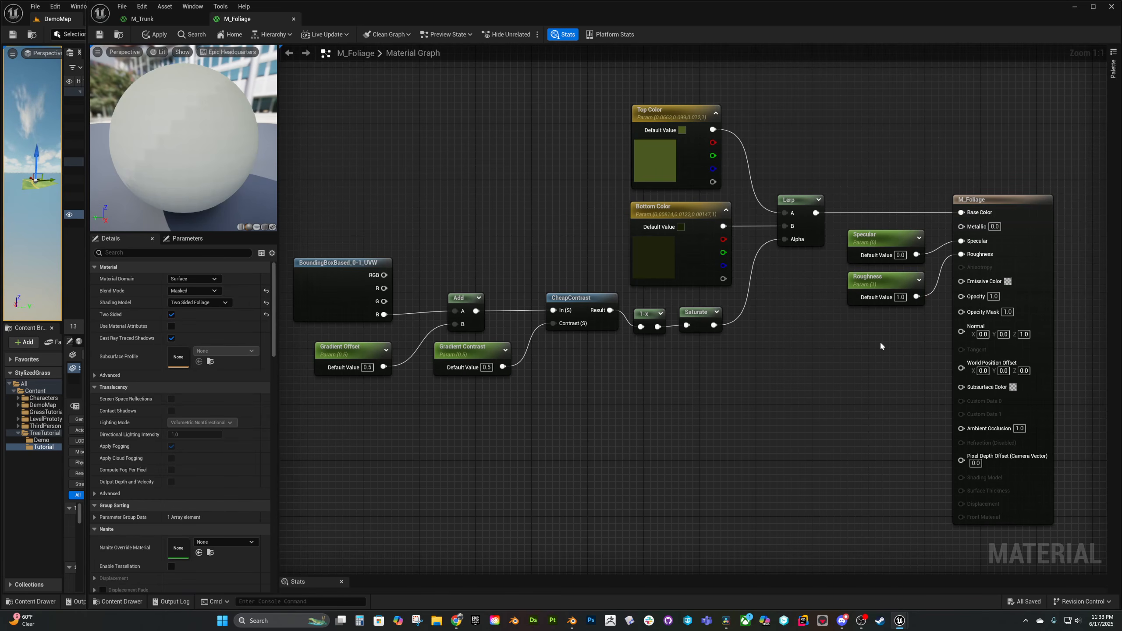
left_click(886, 281)
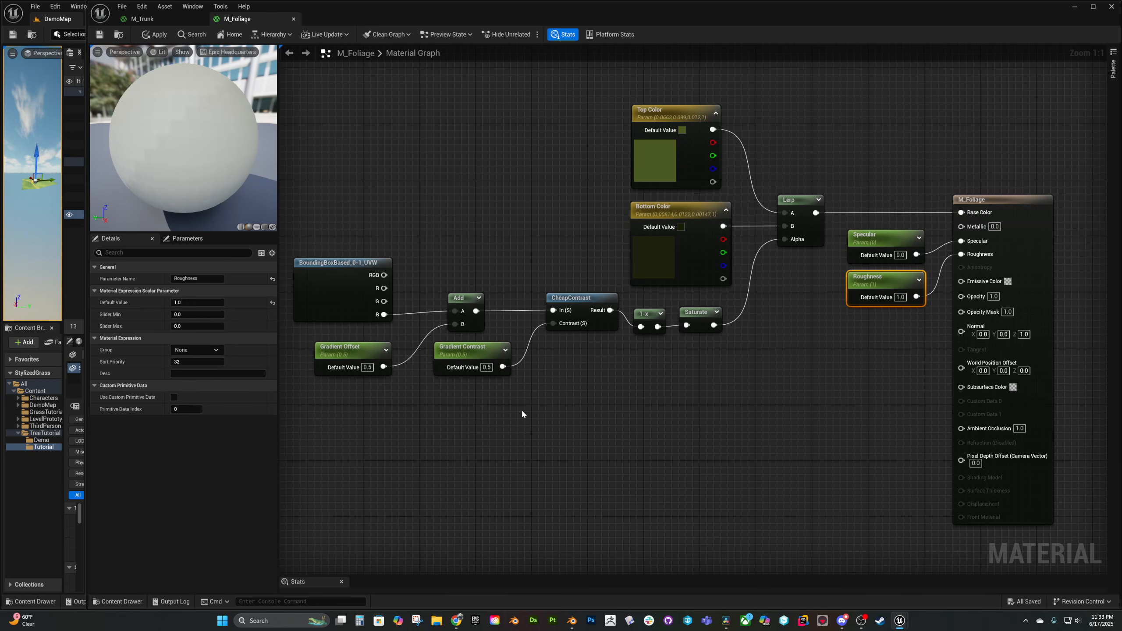
Enclose the color and gradient nodes in a comment box titled Color
left_click_drag(827, 445, 330, 141)
type("c")
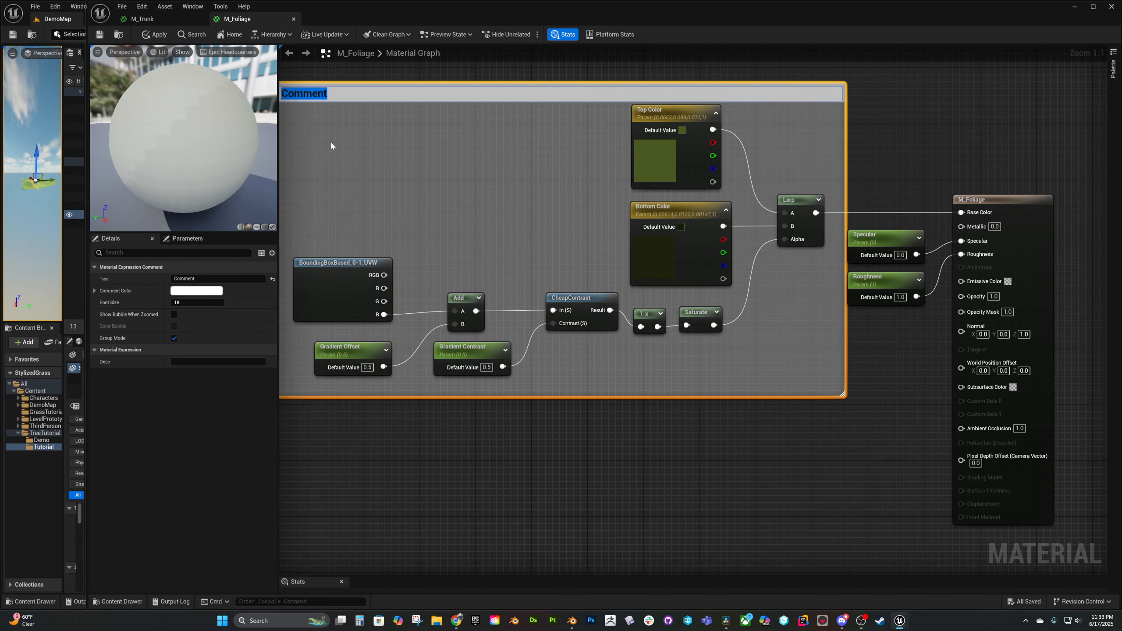
type("Color")
key("Return")
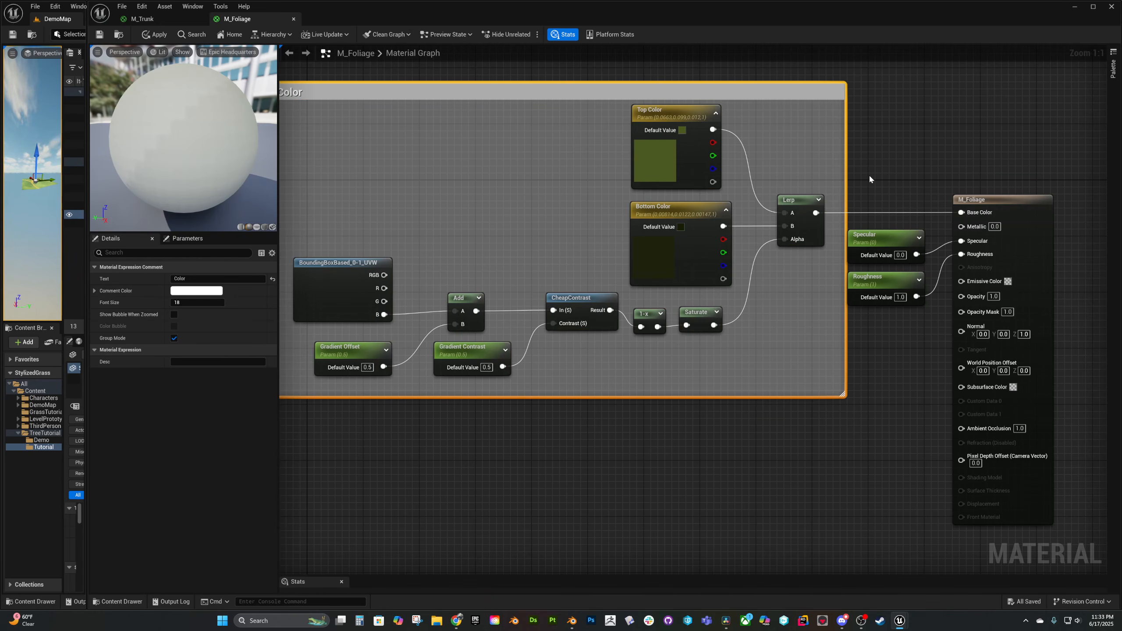
Move the M_Foliage output node with the Specular and Roughness parameters down relative to the Color comment box
left_click(870, 159)
right_click_drag(870, 151, 928, 288)
scroll(927, 288, "down", 1)
left_click_drag(832, 241, 820, 210)
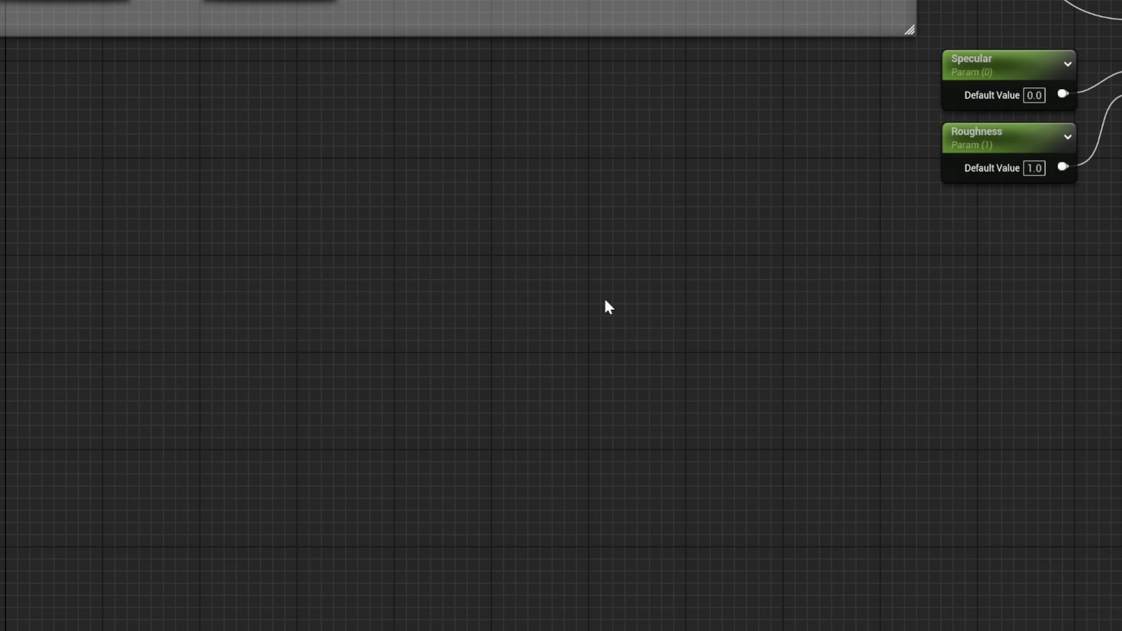
Add a Texture Sample below the Color comment box and convert it to a parameter named Opacity
left_click(633, 297)
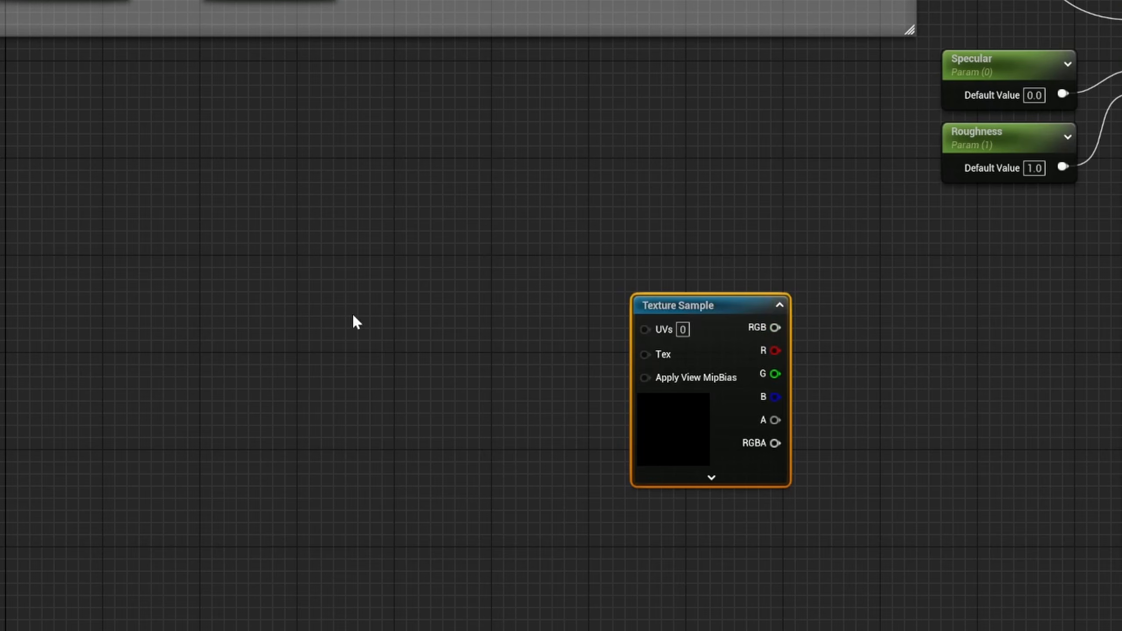
right_click(727, 317)
left_click(762, 411)
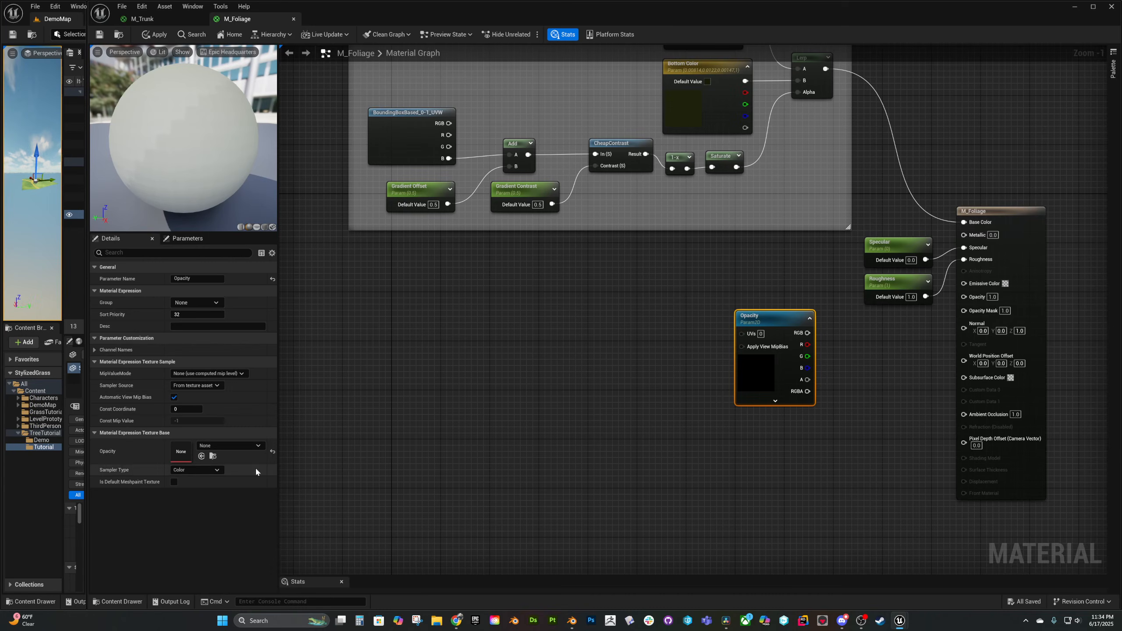
Assign the T_Leaf_01 texture to the Opacity parameter and connect its RGB output to Opacity Mask
left_click(229, 451)
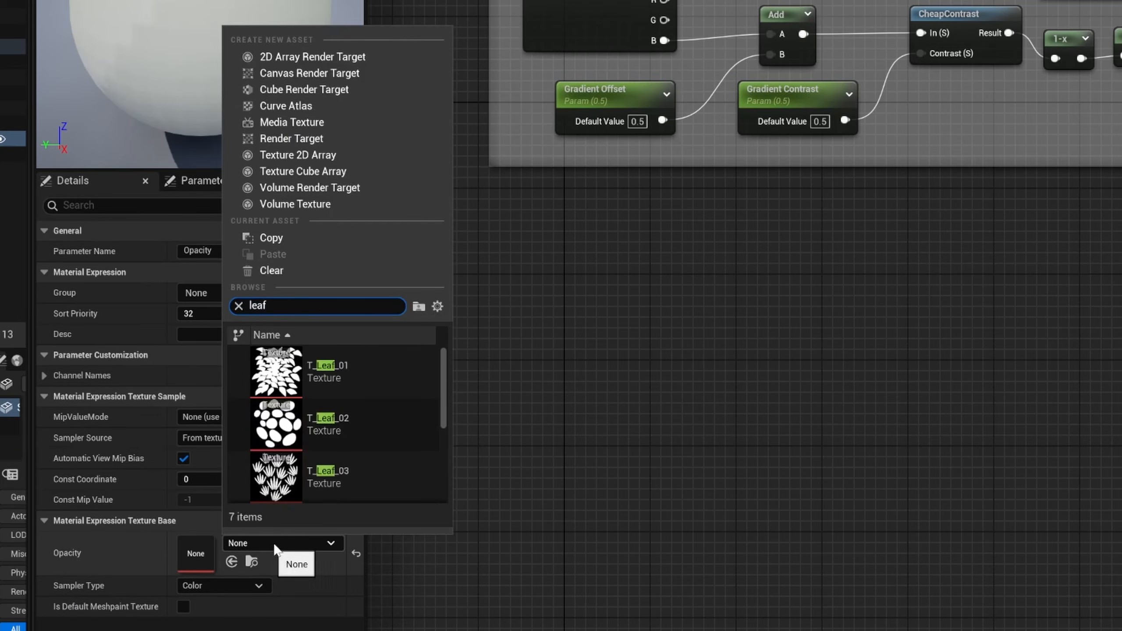
left_click(347, 382)
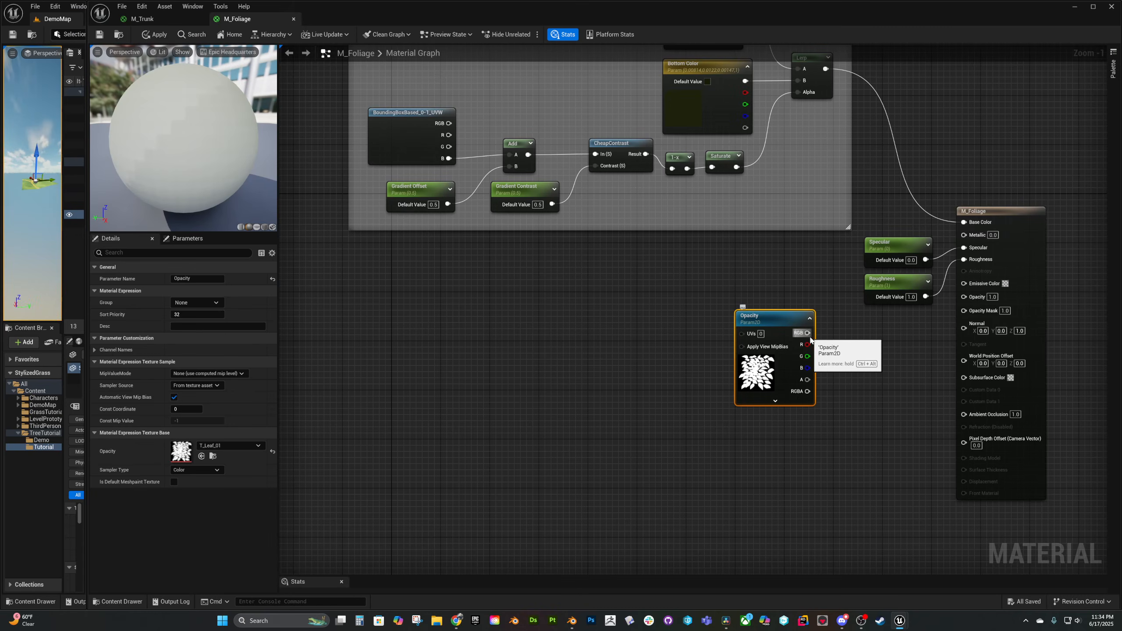
left_click_drag(807, 332, 963, 311)
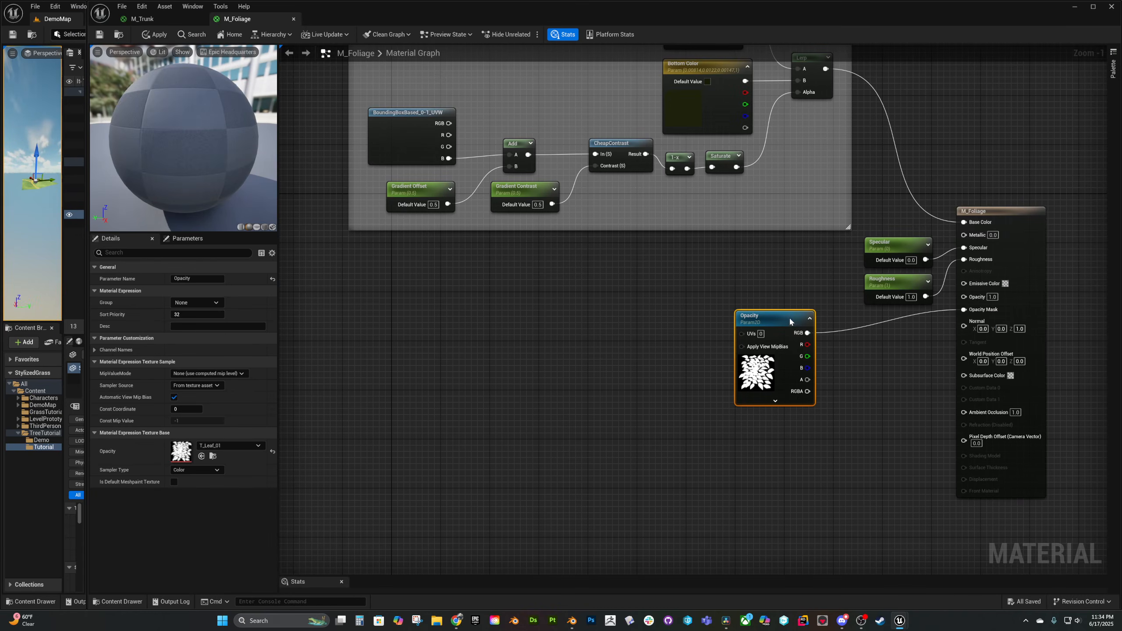
left_click_drag(790, 322, 778, 305)
left_click(761, 452)
Add a three-component constant below the Opacity texture and set it to pure blue (0, 0, 1)
right_click_drag(762, 451, 631, 441)
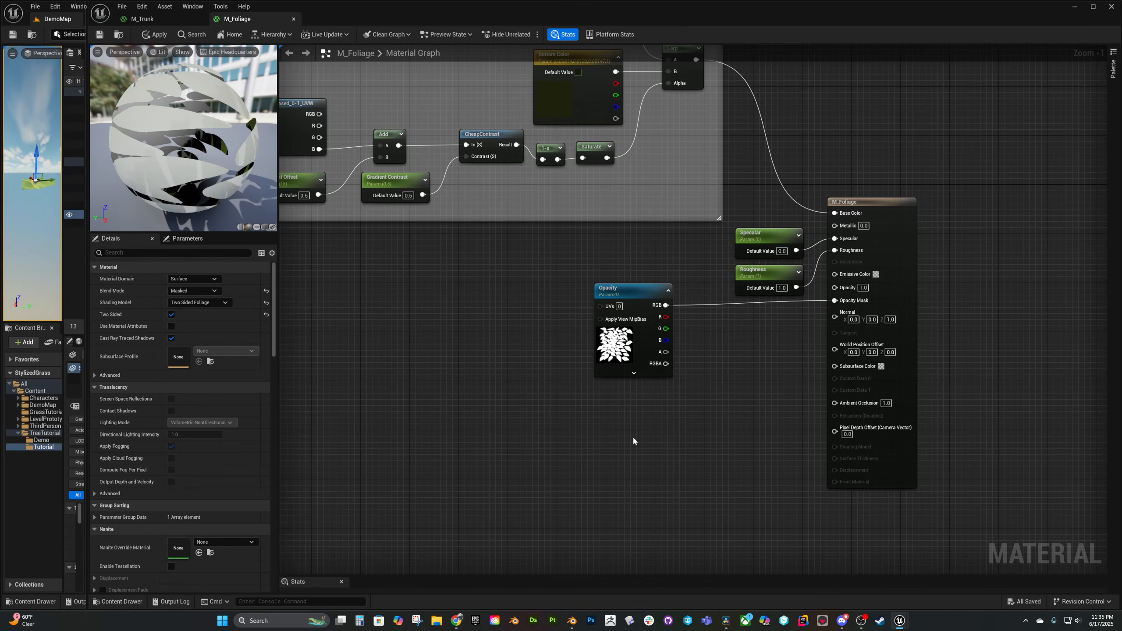
left_click(624, 447)
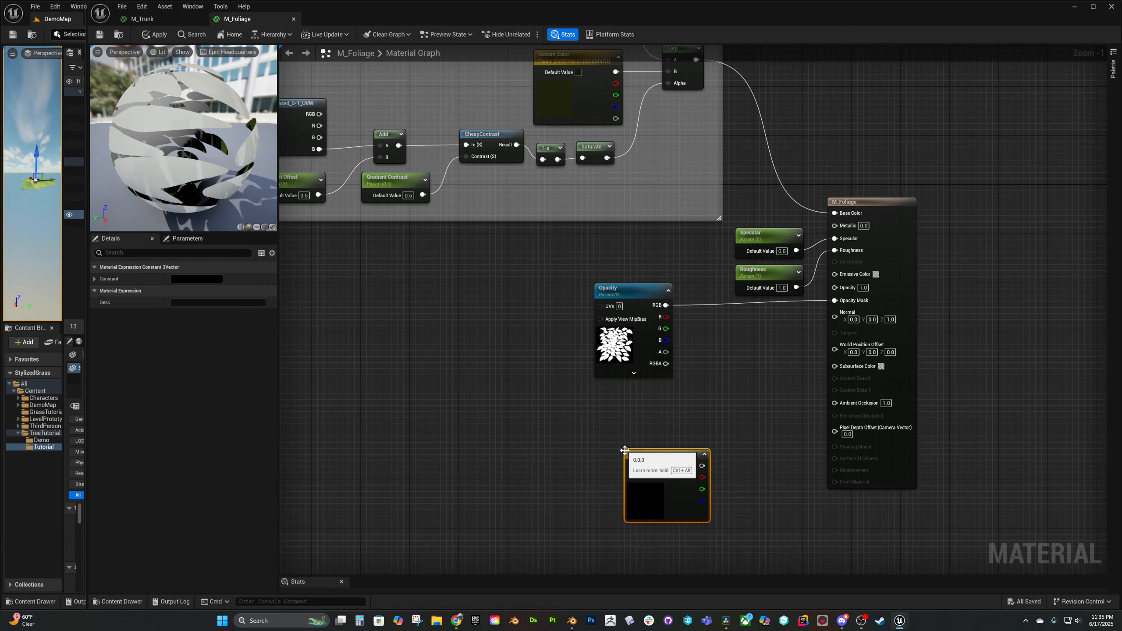
left_click(201, 279)
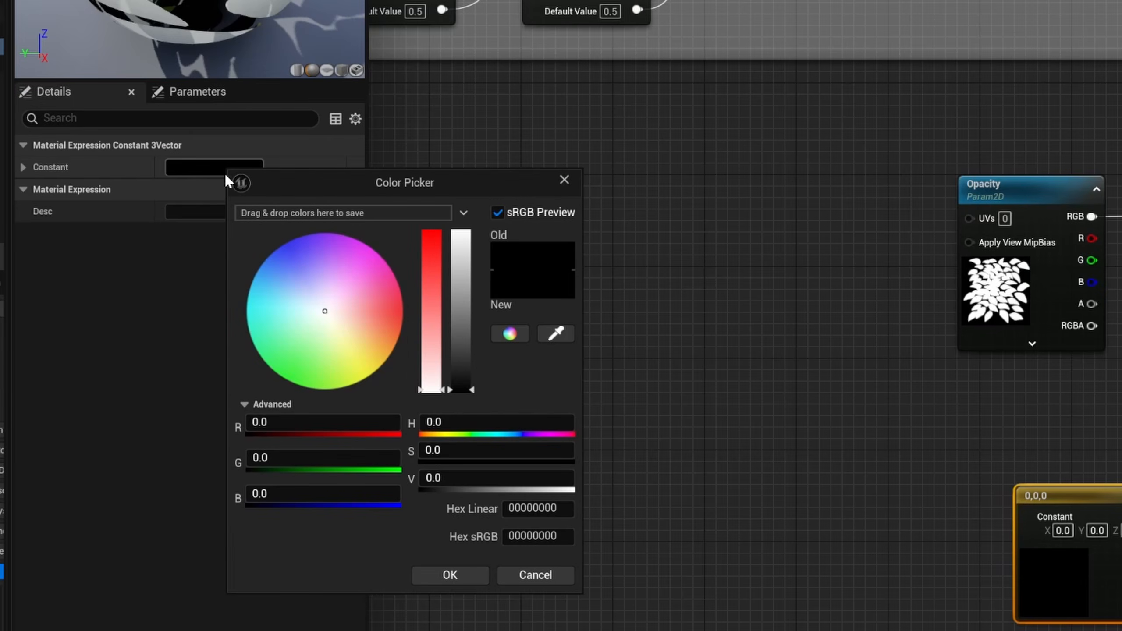
left_click_drag(268, 497, 400, 495)
left_click(471, 576)
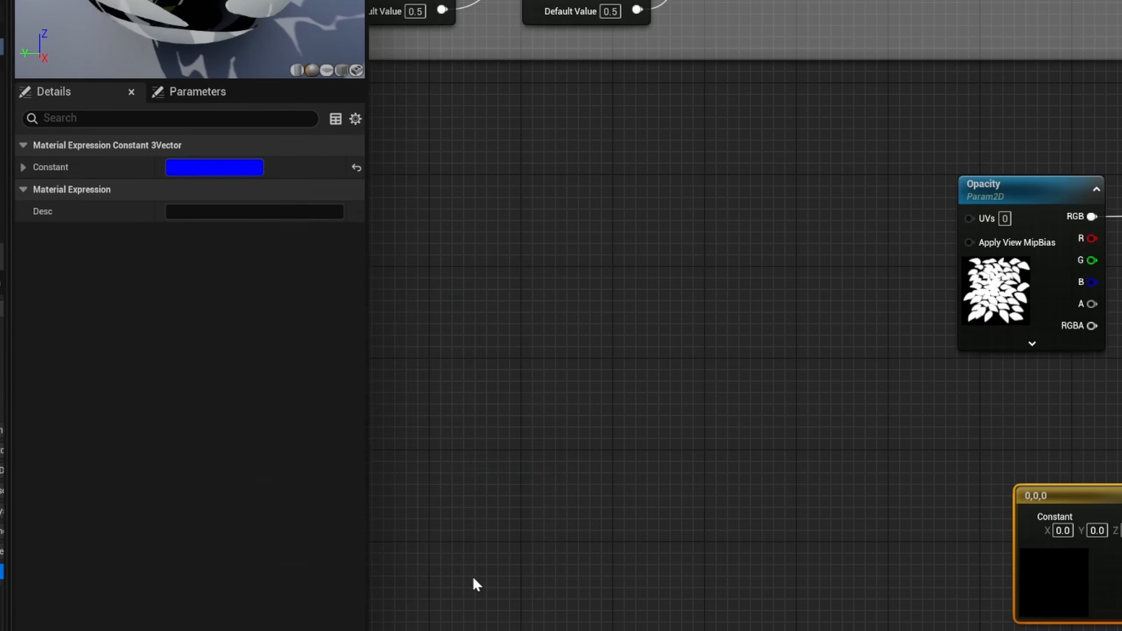
Add a Multiply node fed by the blue constant and move that connection to its B input
left_click_drag(702, 465, 736, 467)
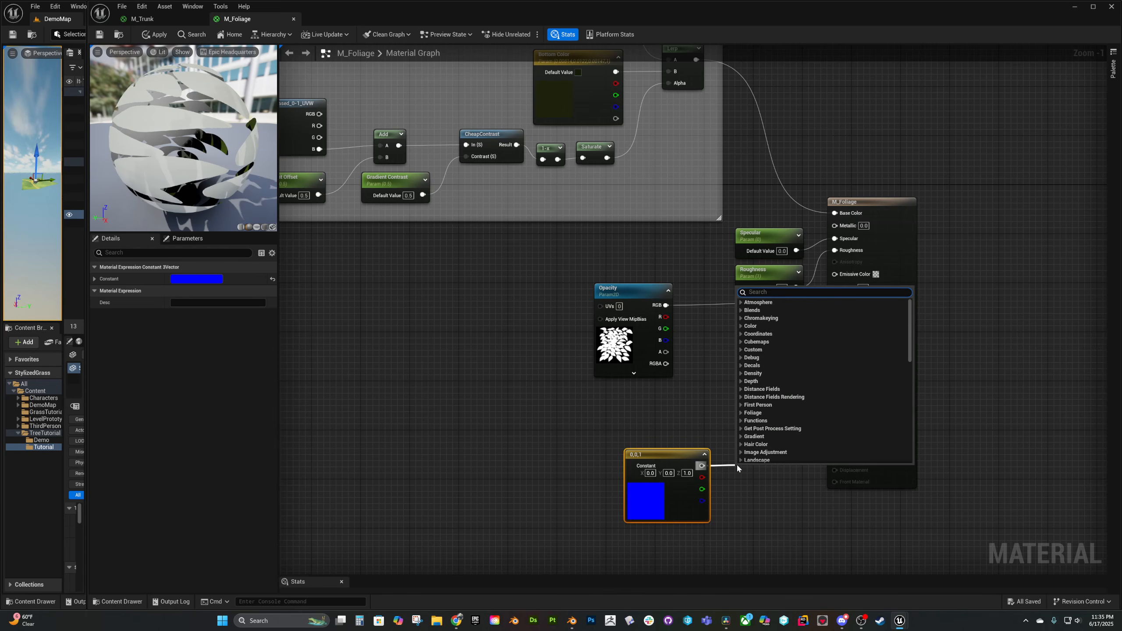
type("multiply")
key("Return")
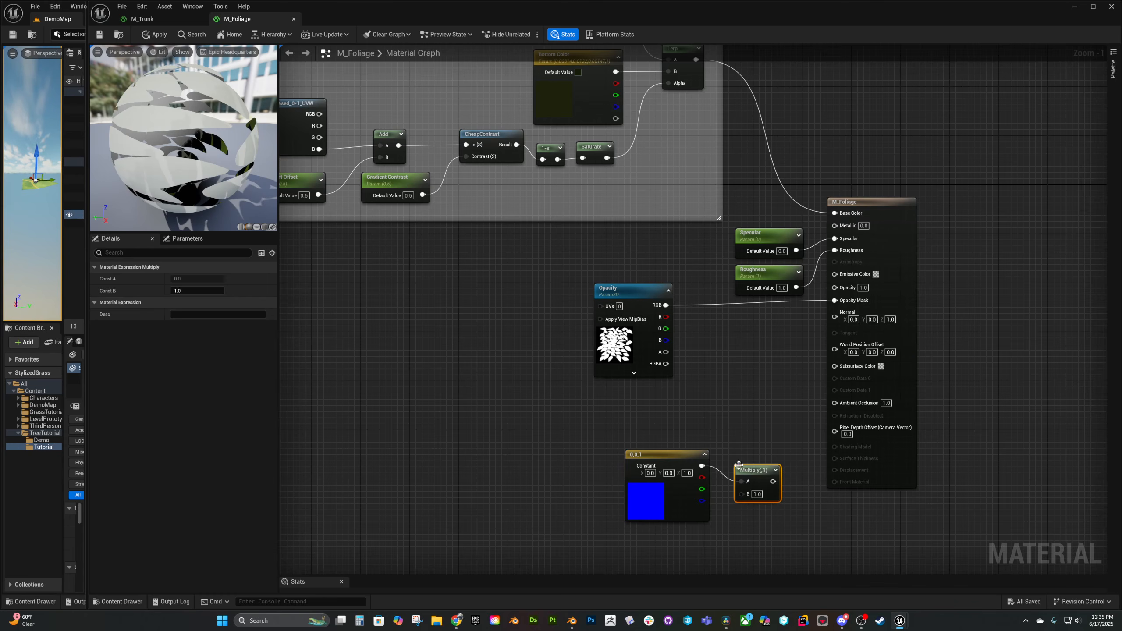
left_click_drag(742, 482, 747, 446, "ctrl")
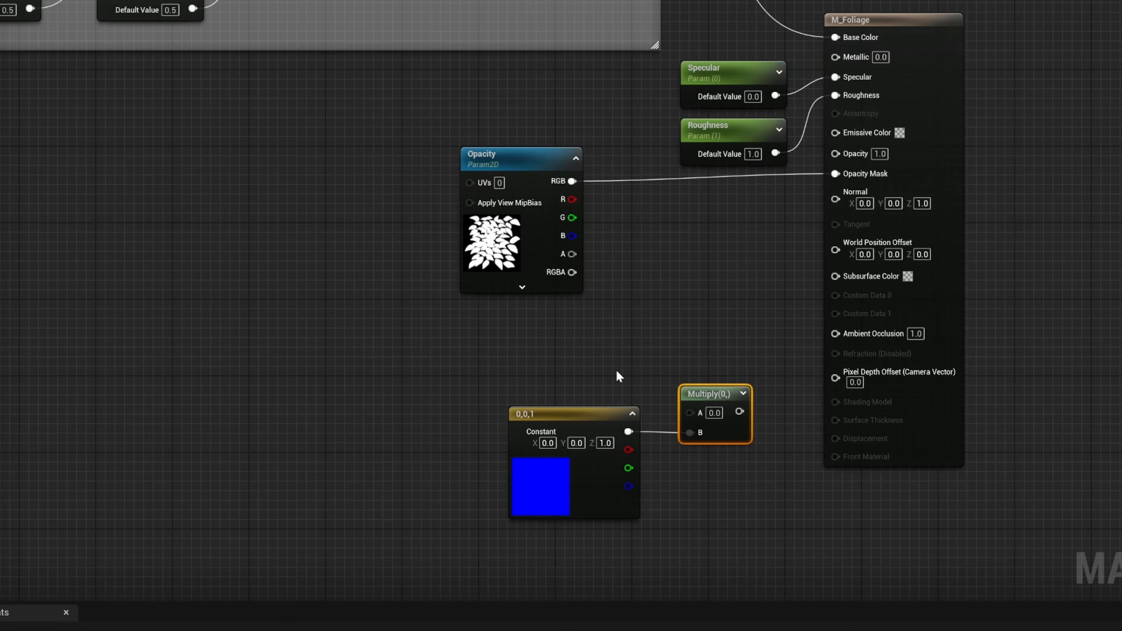
Add a TwoSidedSign node above the blue constant and connect it to the Multiply node's A input
right_click(694, 428)
type("twosi")
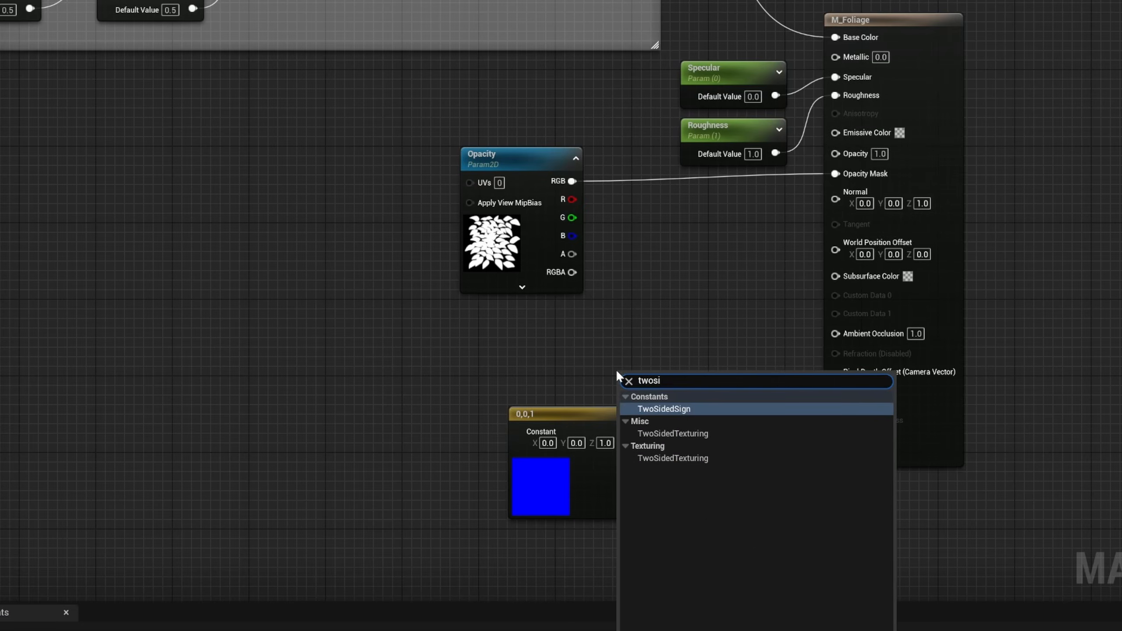
key("Return")
left_click_drag(623, 386, 744, 404)
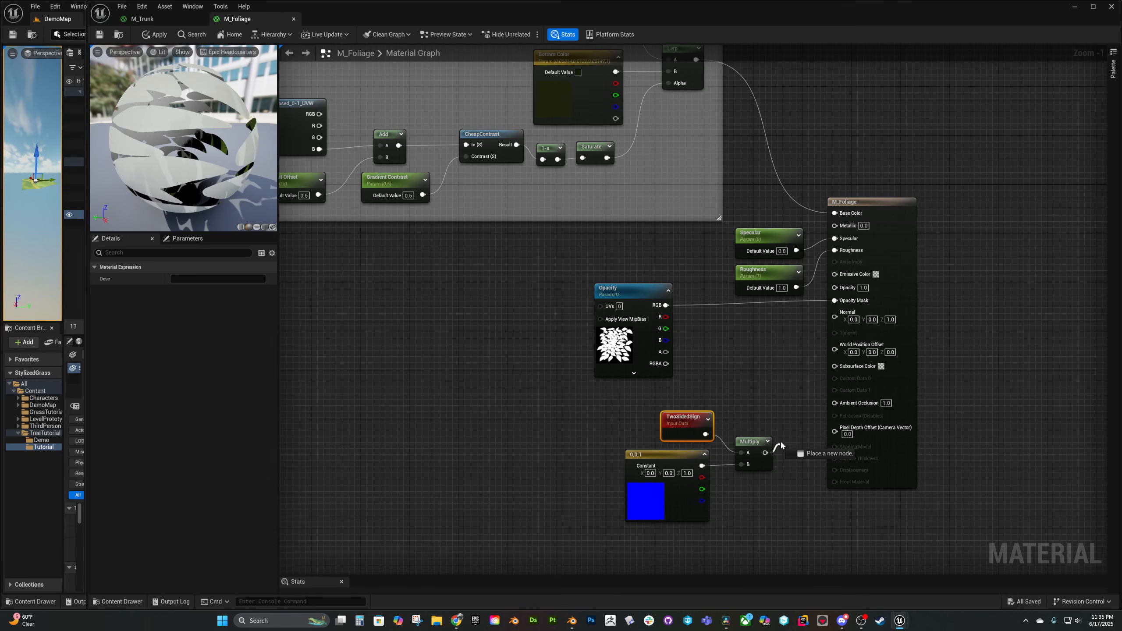
Connect the Multiply node's output to the material's Normal input
left_click_drag(781, 445, 834, 316)
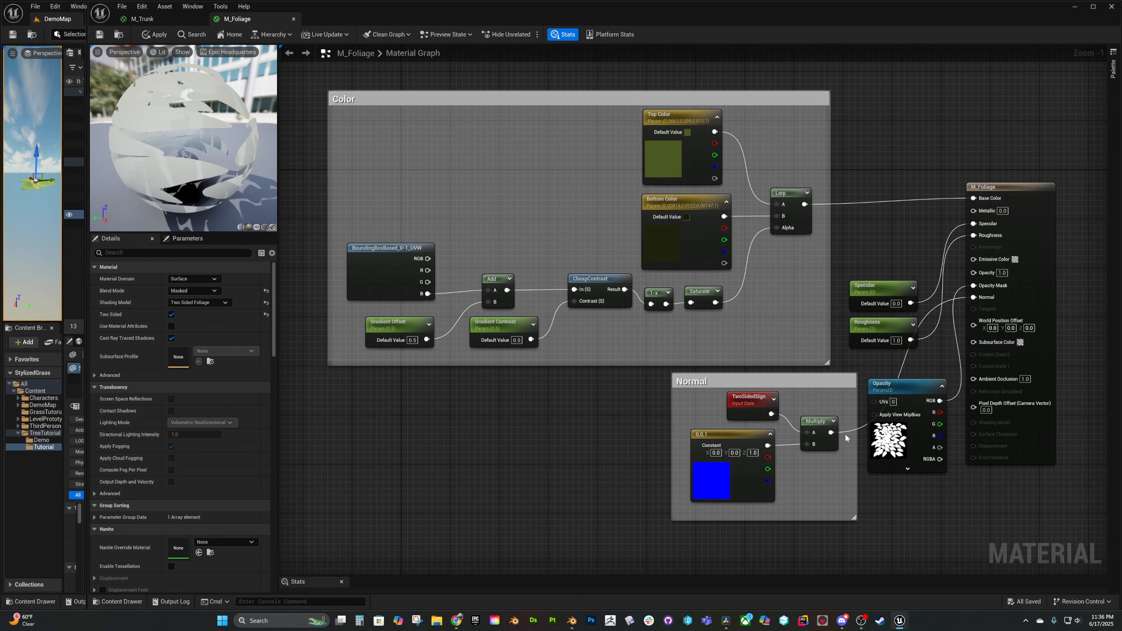
Add a vector parameter named SS Color below the Color group and set it to yellow-green (hex sRGB AAD23BFF)
key("3")
left_click(489, 505)
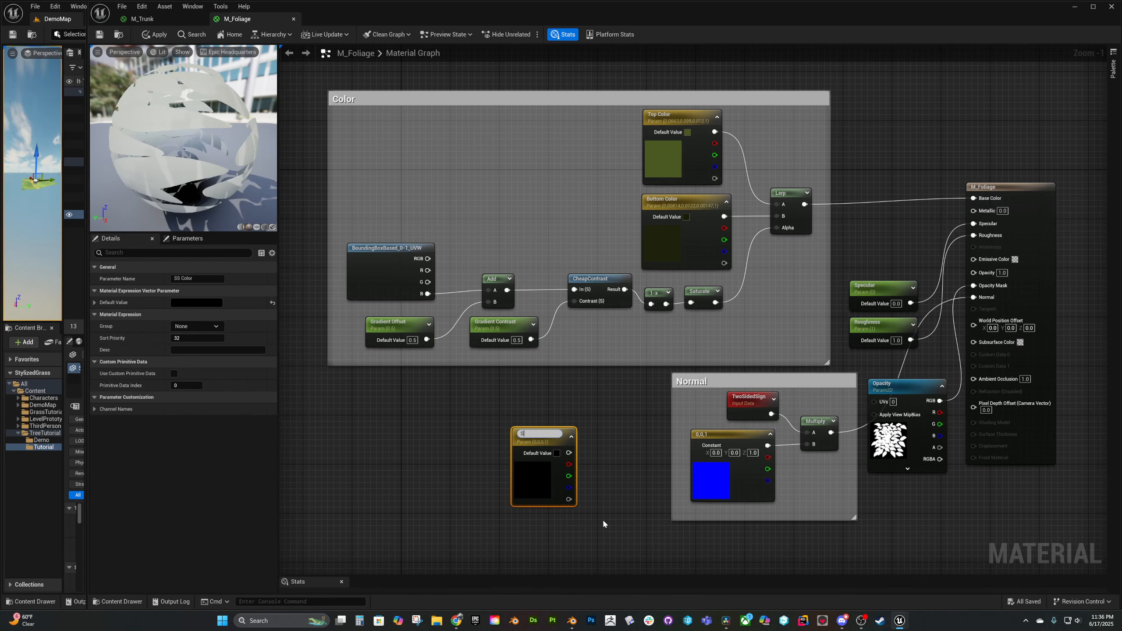
type("Color")
key("Return")
left_click(196, 302)
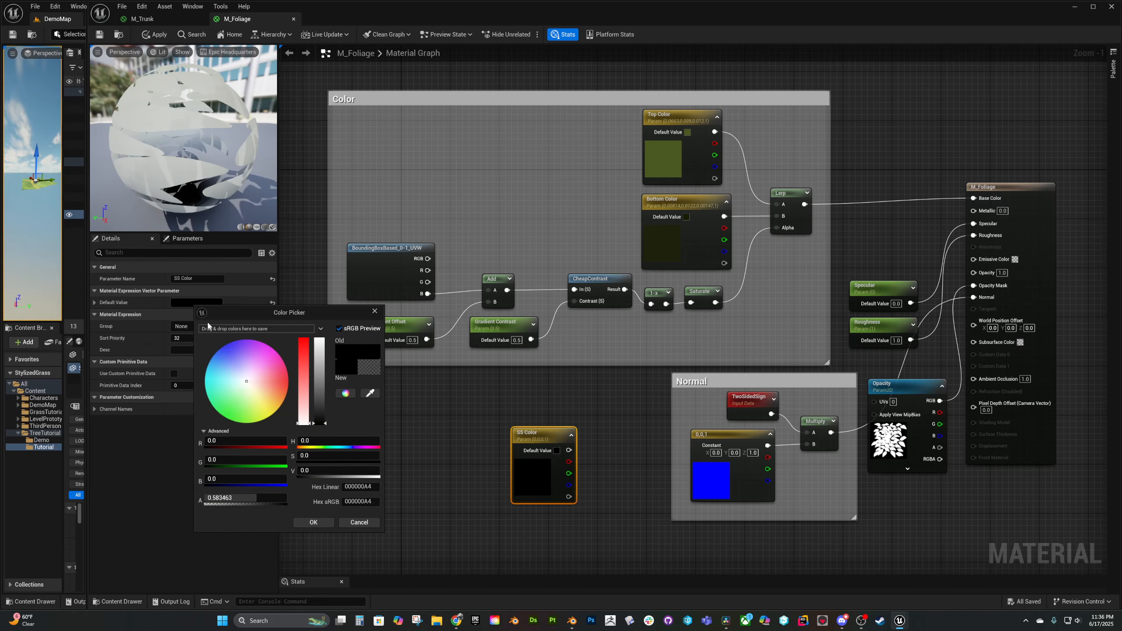
left_click(256, 414)
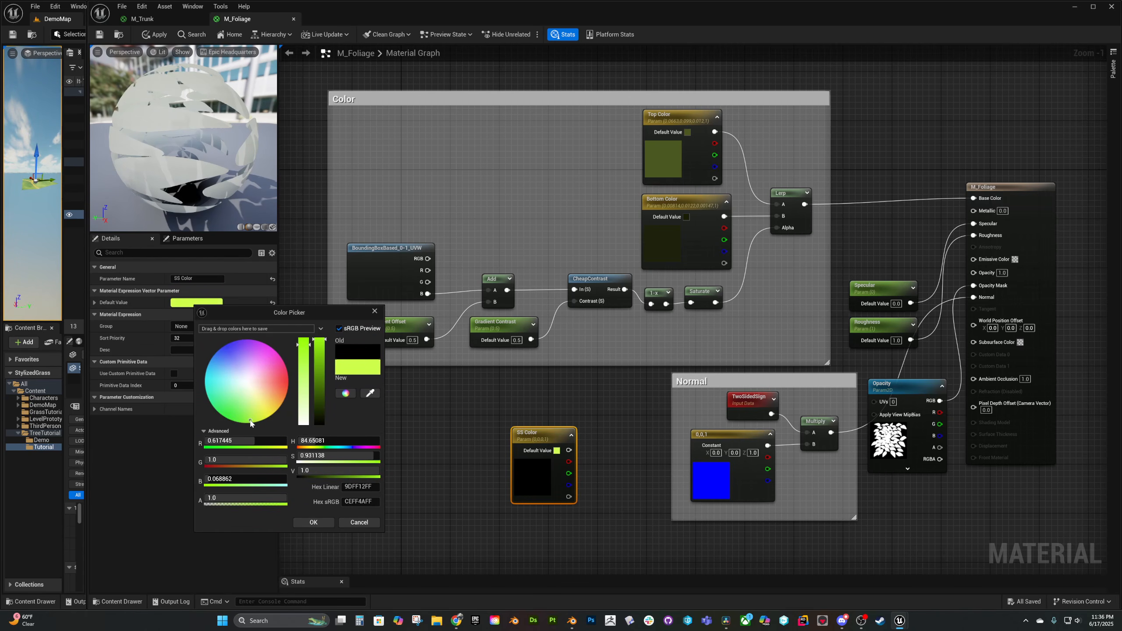
left_click_drag(320, 353, 318, 372)
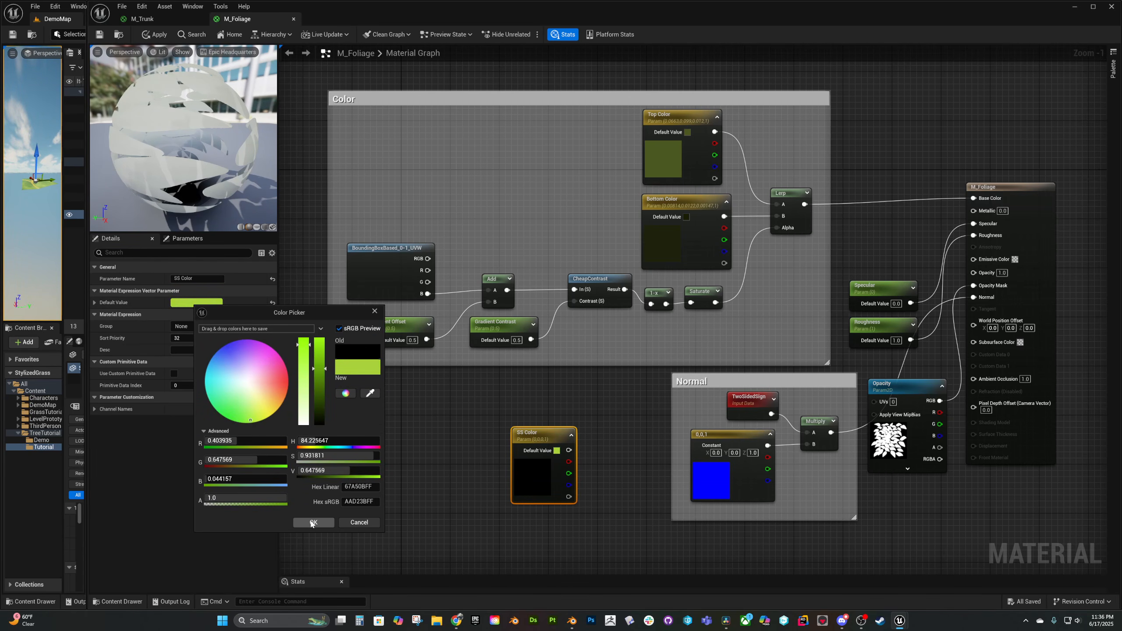
left_click(312, 522)
Add a constant of 0 above SS Color and a Lerp node using the constant as A and SS Color as B
left_click(471, 436)
left_click(486, 411)
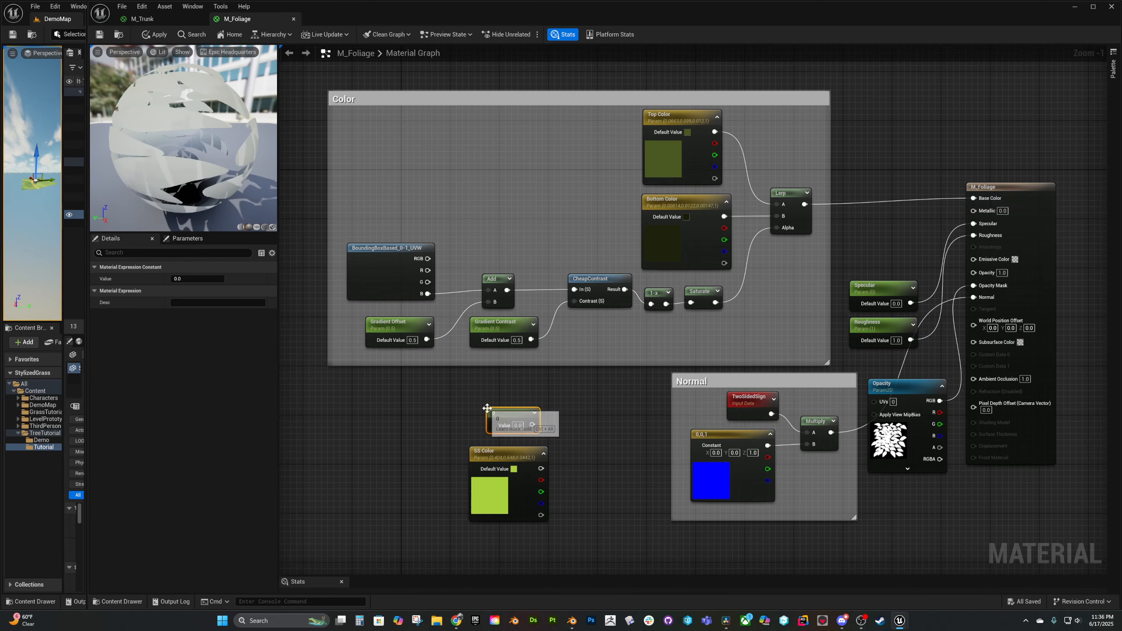
left_click_drag(532, 425, 575, 426)
type("lerp")
key("Return")
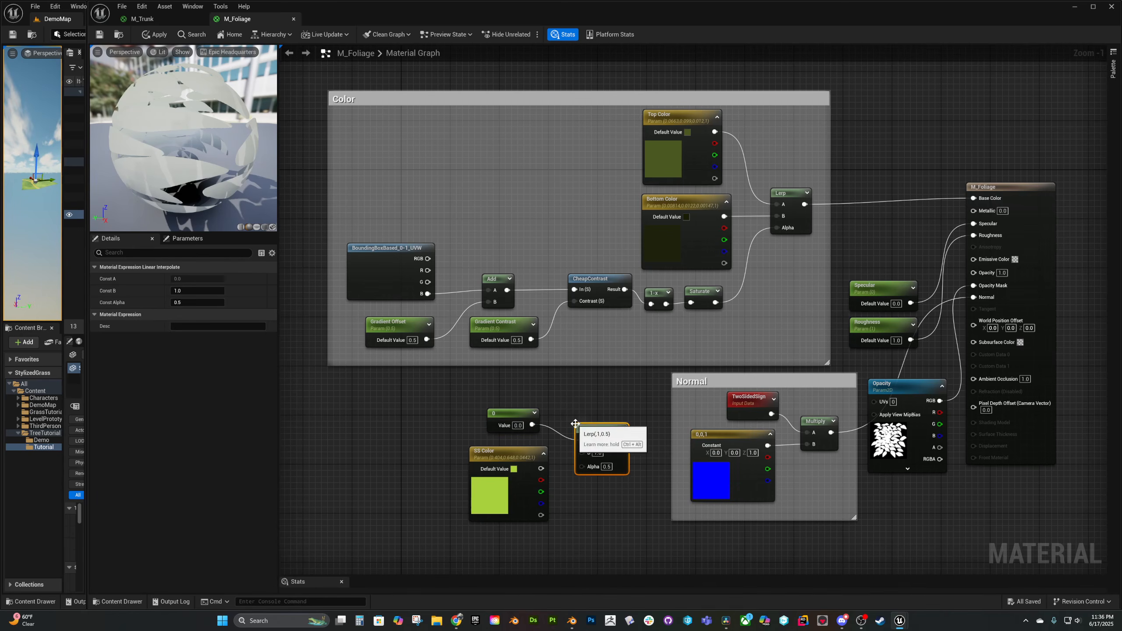
left_click_drag(541, 468, 624, 478)
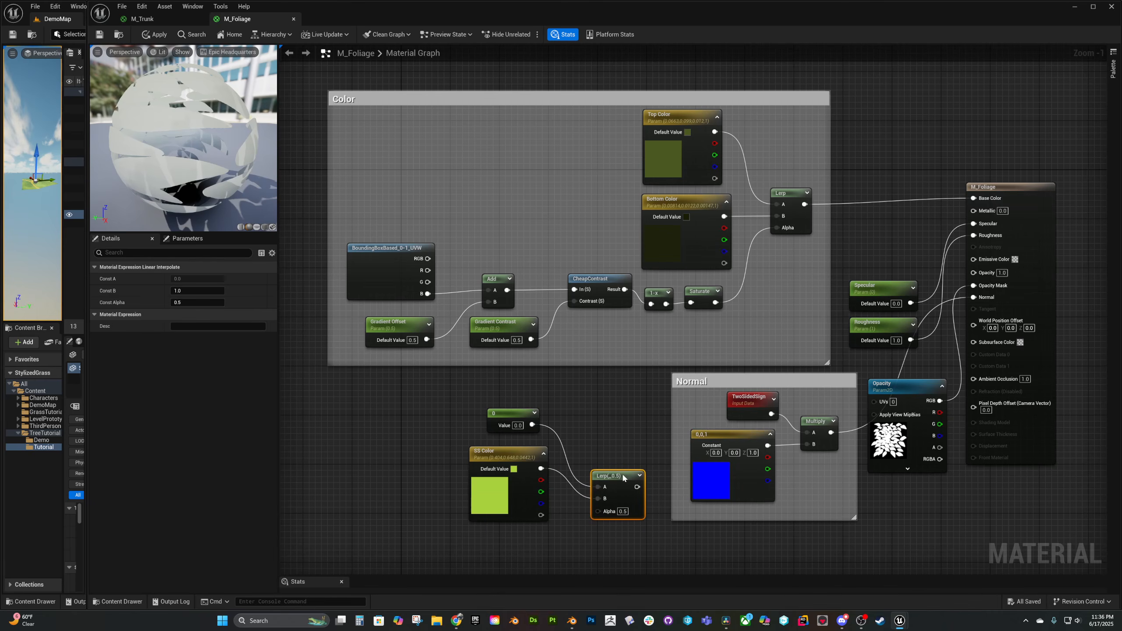
Add a Fresnel node below SS Color and a scalar parameter named SS Radius with default value 5.0 beside it
right_click_drag(591, 491, 677, 409)
right_click(496, 473)
type("fresne")
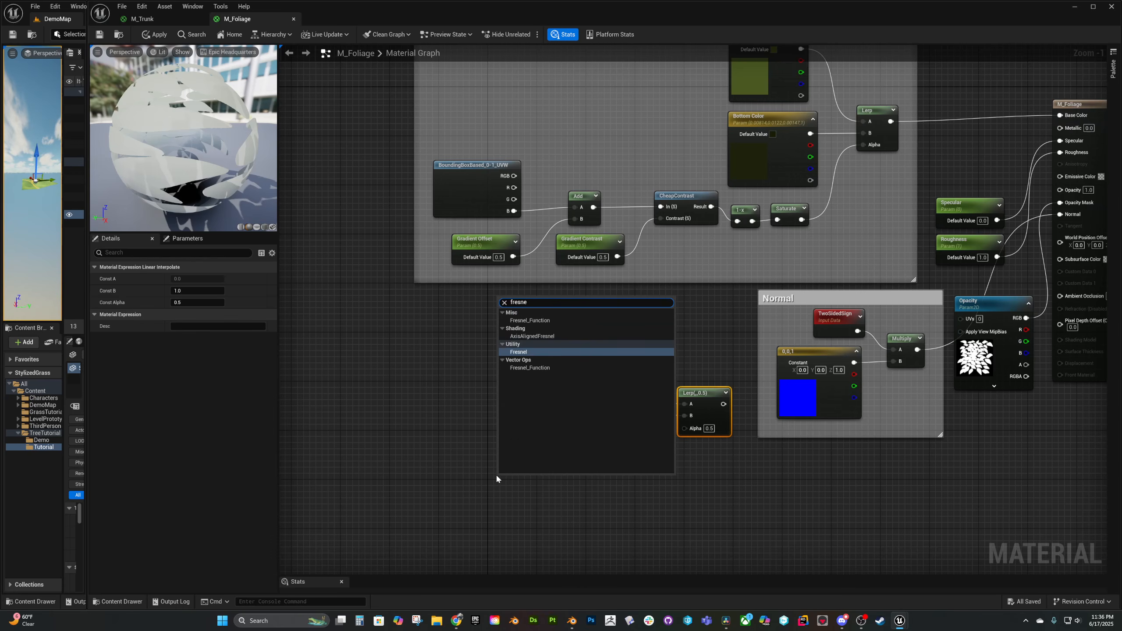
key("Return")
left_click_drag(497, 489, 544, 464)
left_click(479, 474)
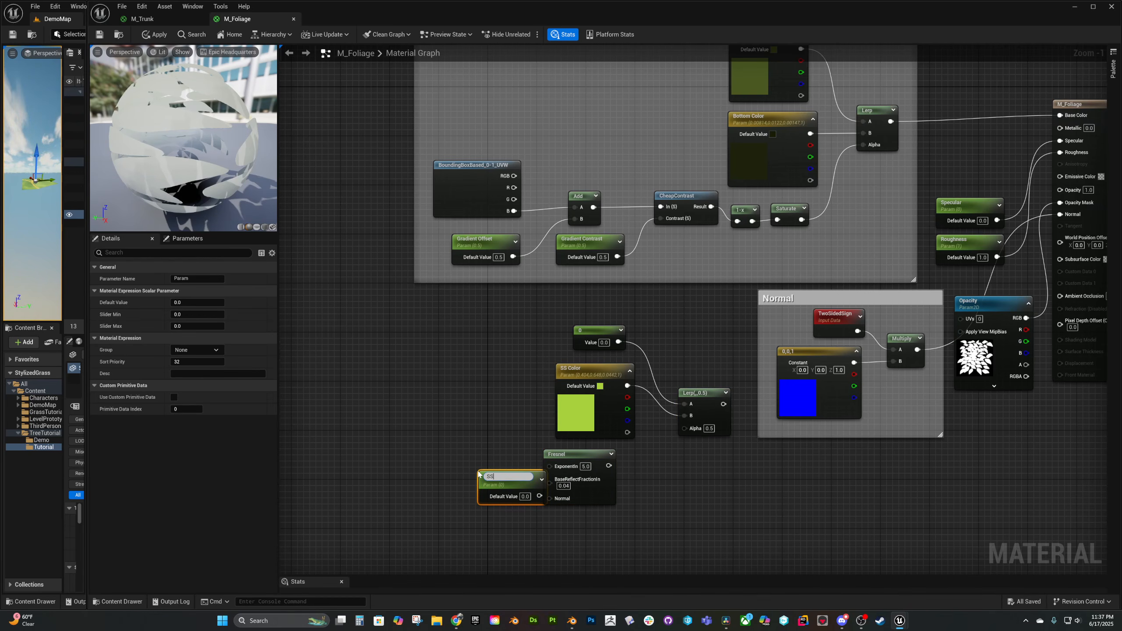
key("Tab")
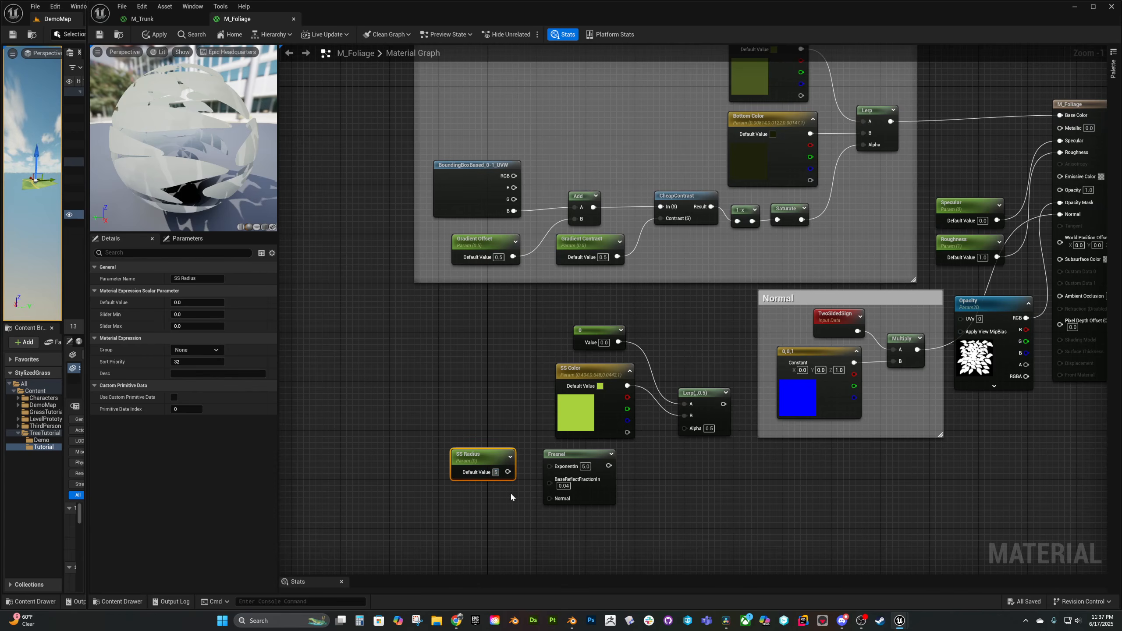
left_click(511, 497)
Connect SS Radius to ExponentIn and multiply the Fresnel output by a new scalar parameter SS Strength with default 1.0
left_click_drag(506, 466, 638, 469)
type("multiply")
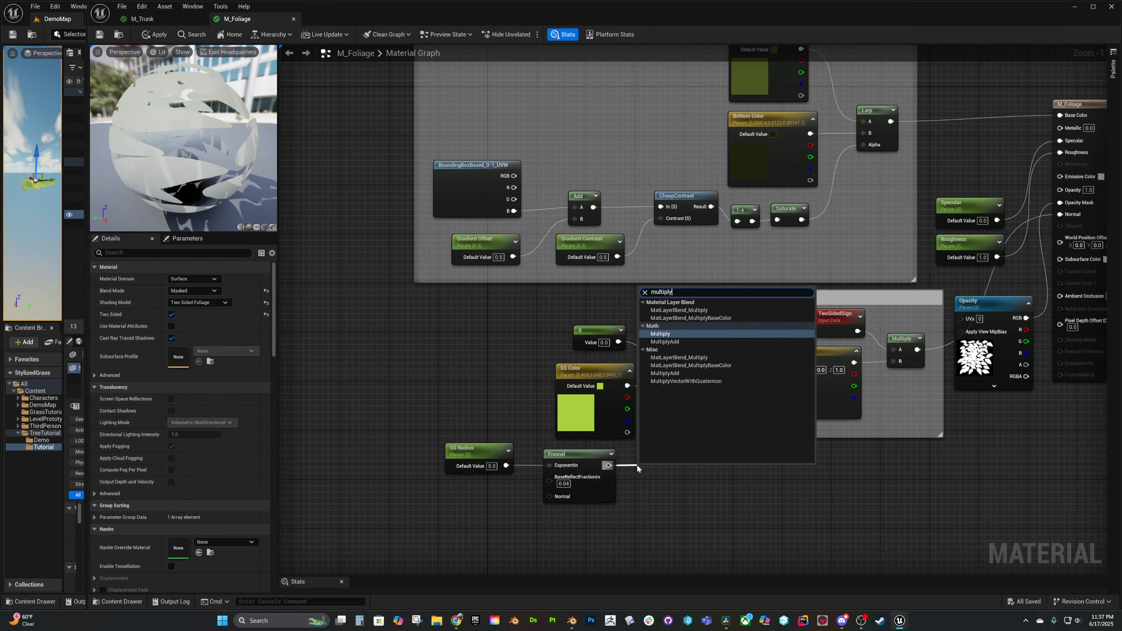
key("Return")
left_click(649, 521)
type("SS S")
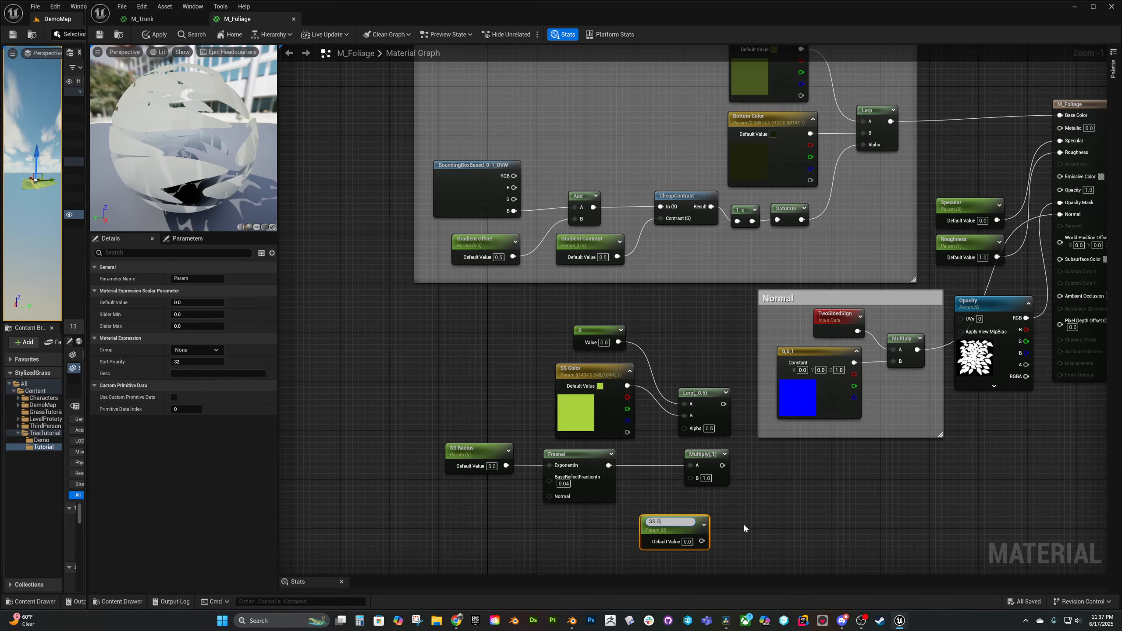
type("trength")
key("Return")
left_click_drag(702, 541, 691, 478)
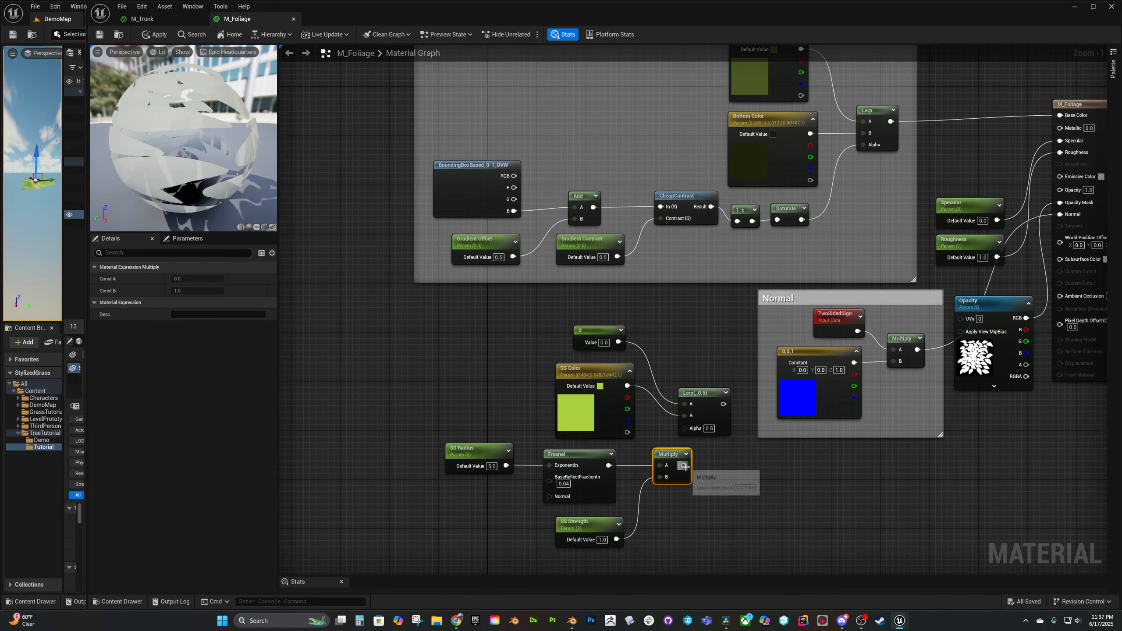
Pass the Fresnel Multiply through a Saturate node into the Lerp's Alpha, and connect the Lerp output to Subsurface Color
left_click_drag(684, 466, 684, 427)
type("sat")
key("Return")
left_click(719, 529)
left_click_drag(607, 429, 953, 286)
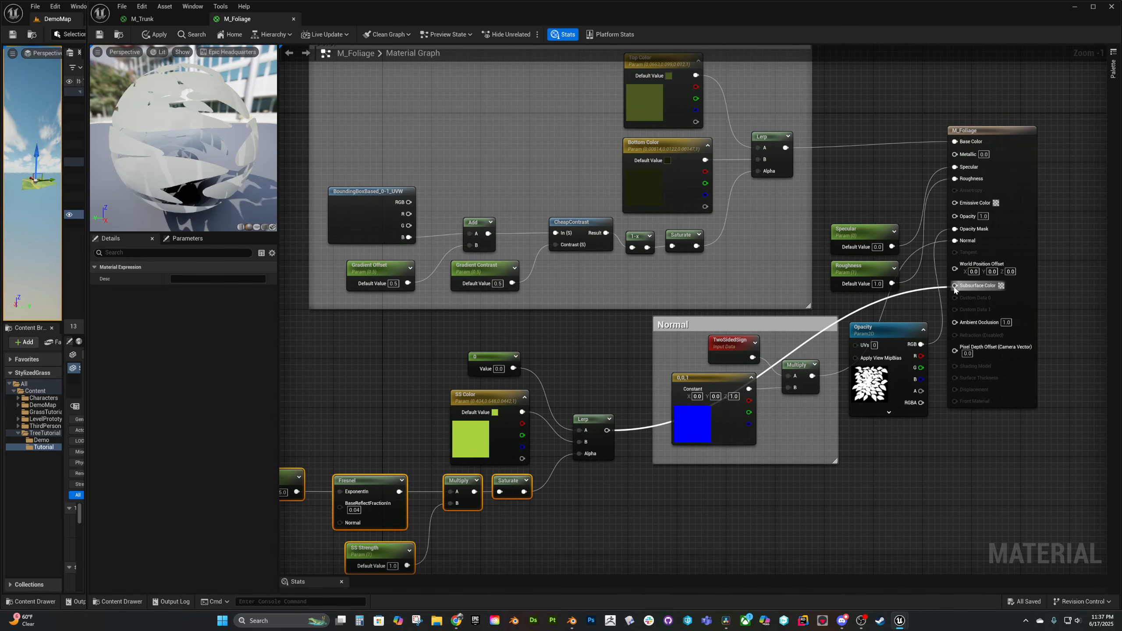
left_click(905, 470)
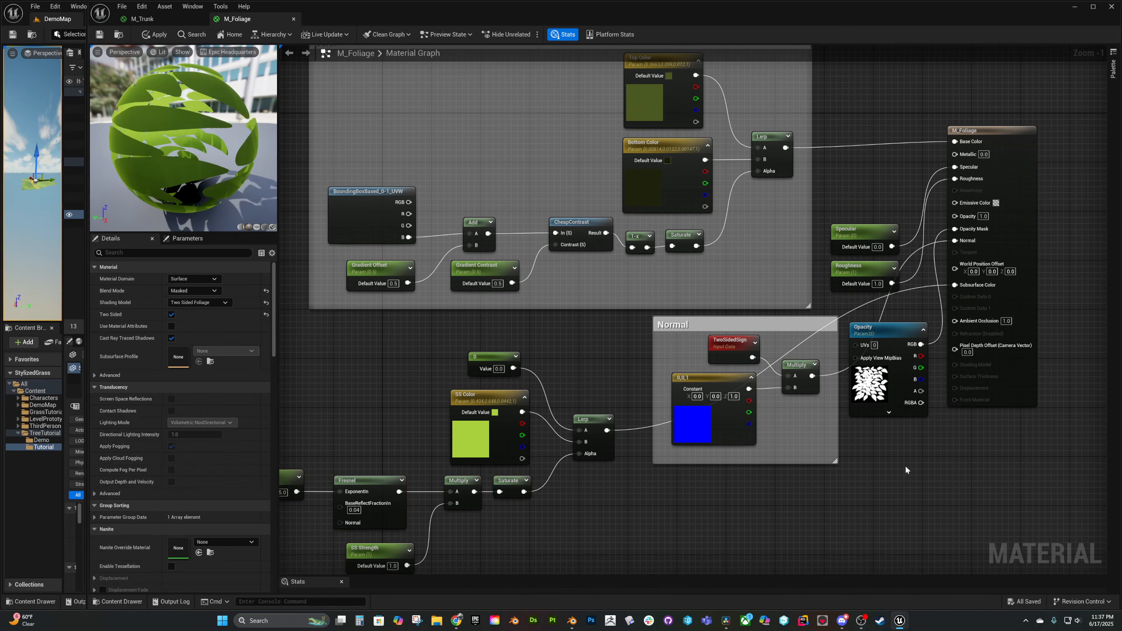
Save the material and group the subsurface nodes in a comment titled Subsurface Scatter
left_click(99, 35)
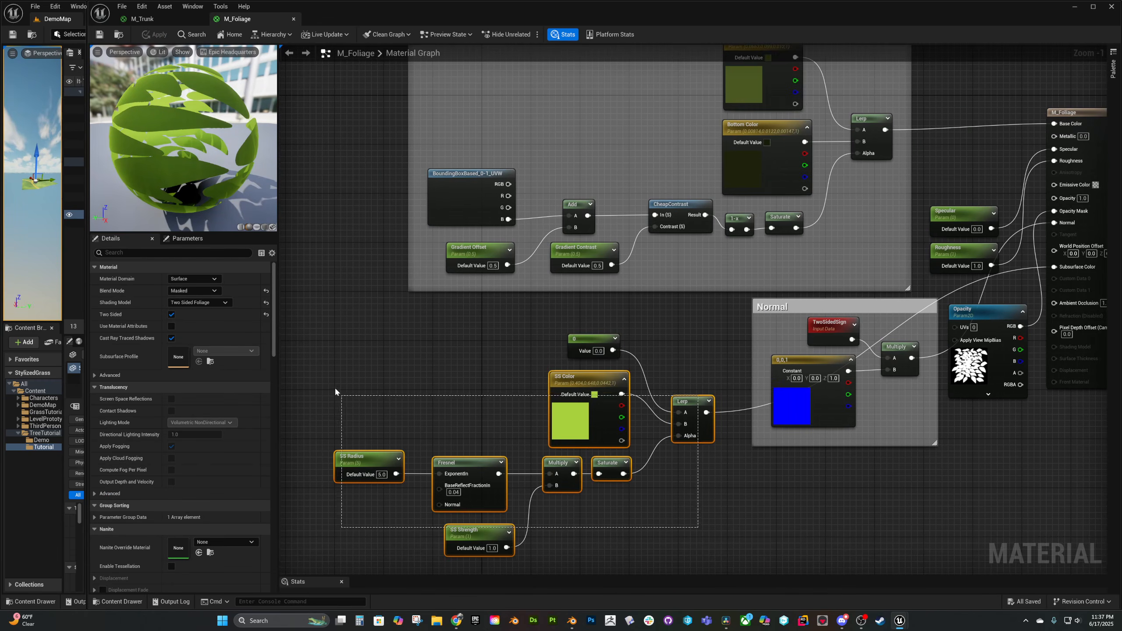
left_click_drag(334, 386, 316, 357)
key("c")
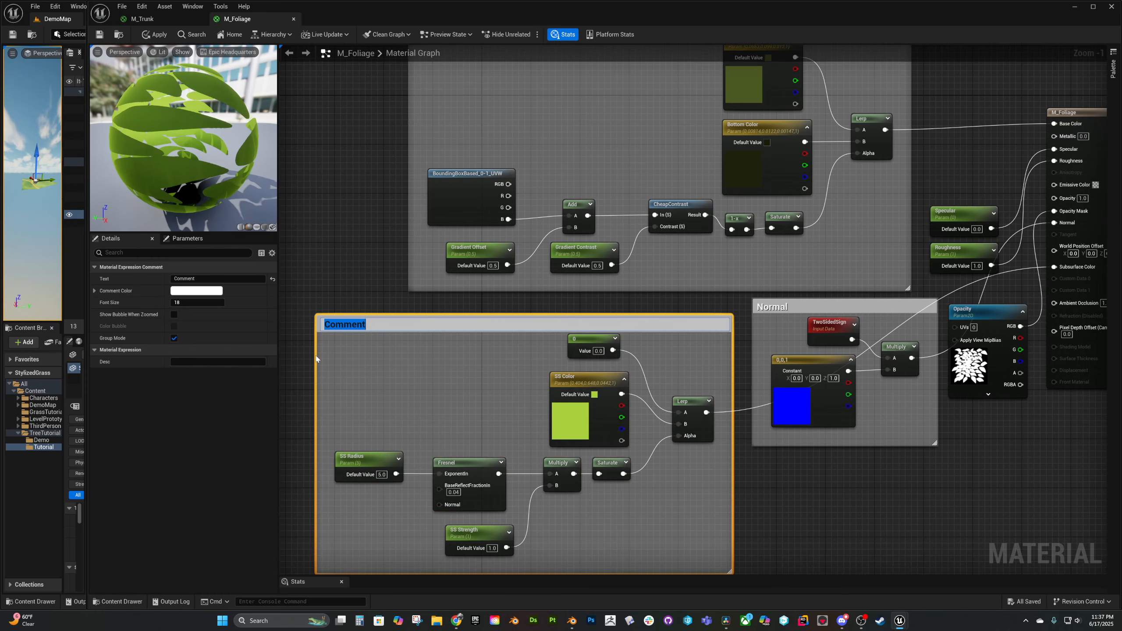
type("Subsurface Scatter")
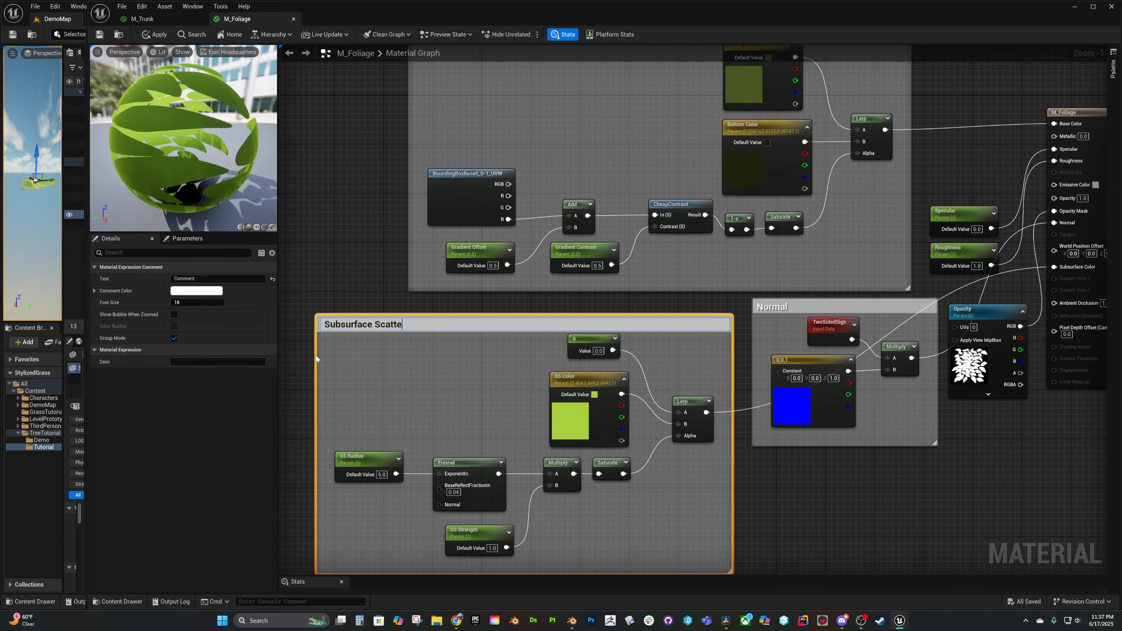
key("Return")
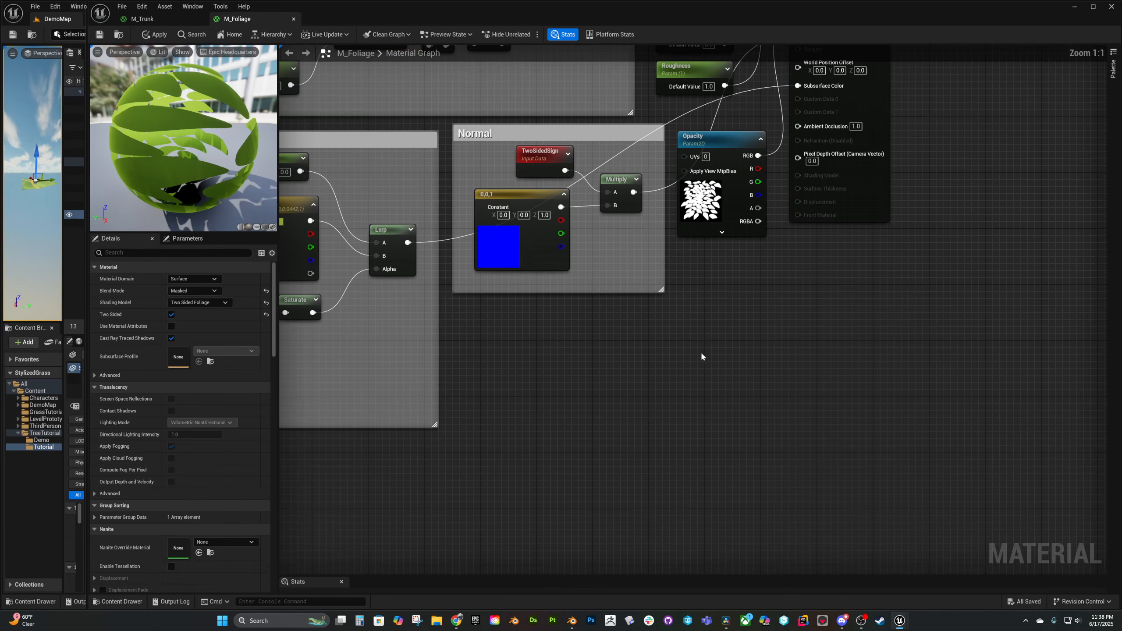
Add a SimpleGrassWind node in the empty area below the Opacity texture
right_click(699, 356)
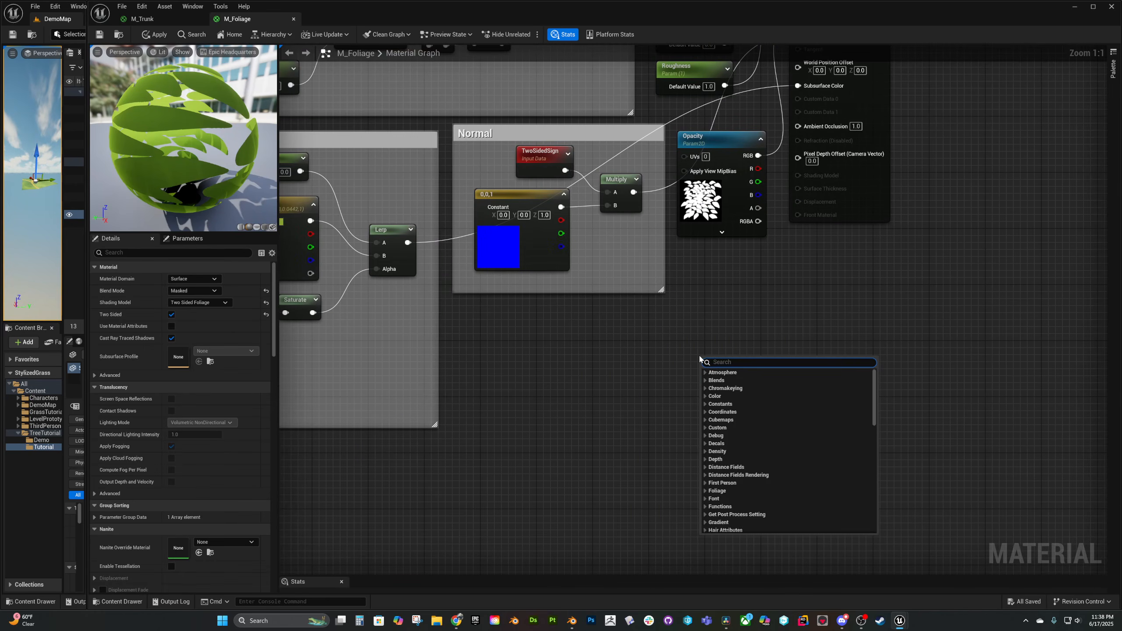
type("simple grass")
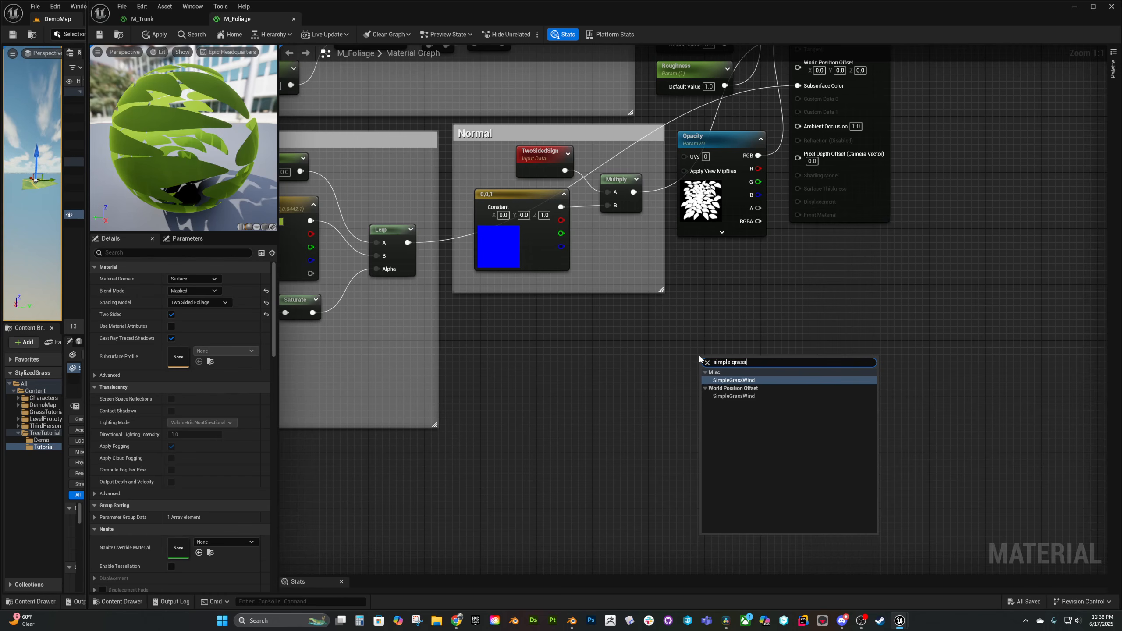
type(" wind")
key("Return")
left_click_drag(707, 359, 695, 394)
Promote the WindIntensity, WindWeight and WindSpeed inputs of SimpleGrassWind to parameters
right_click(705, 396)
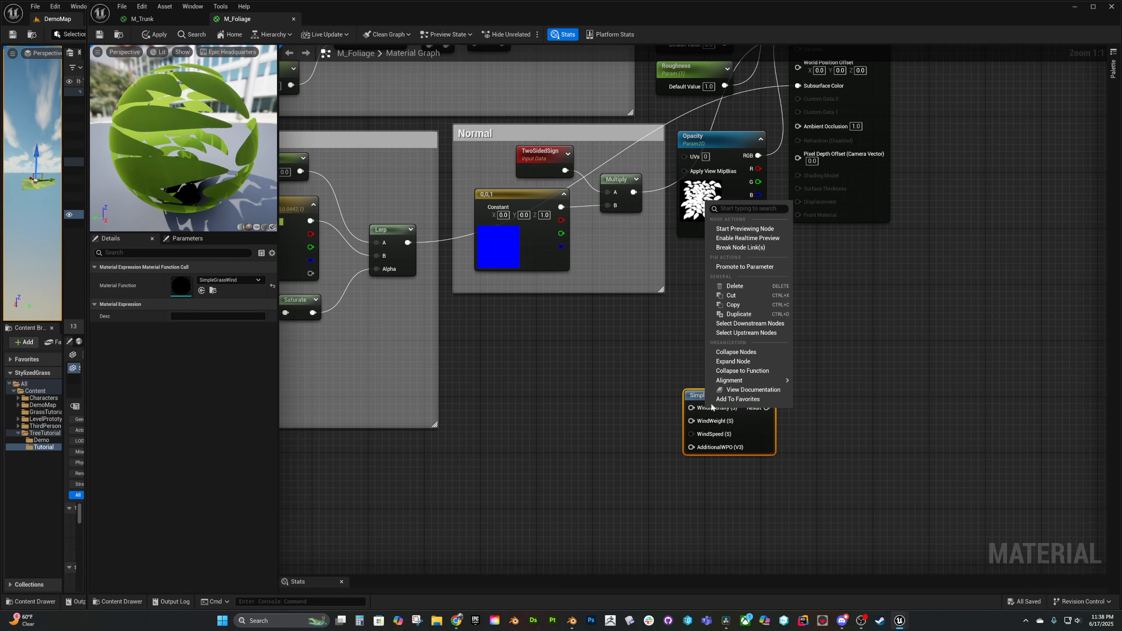
left_click(744, 266)
right_click(719, 411)
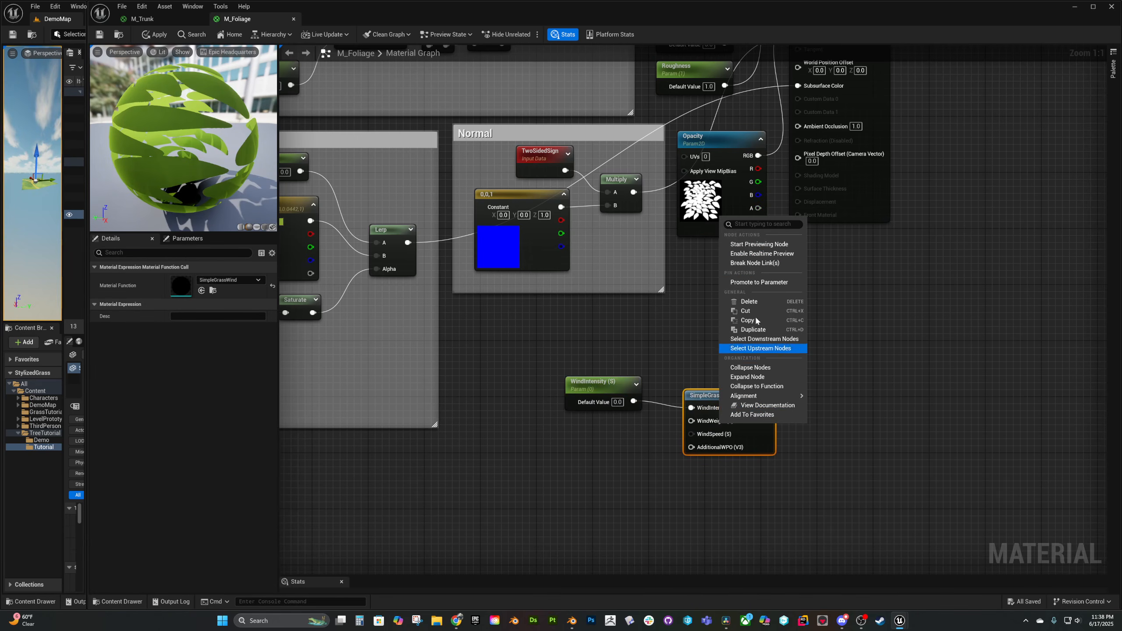
left_click(758, 282)
right_click(723, 427)
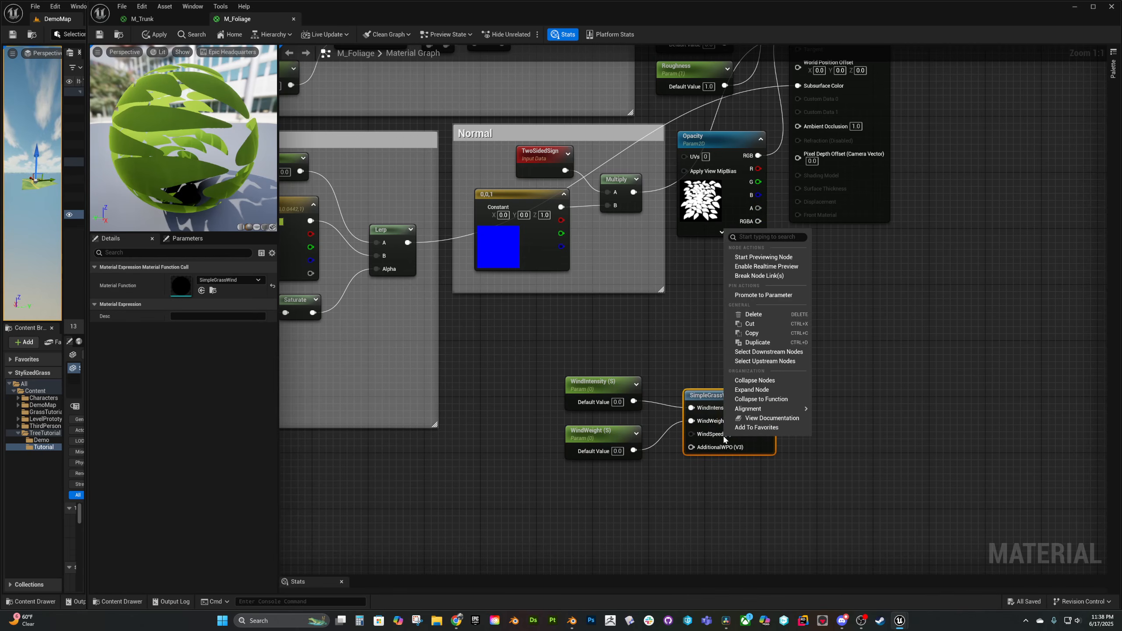
left_click(763, 294)
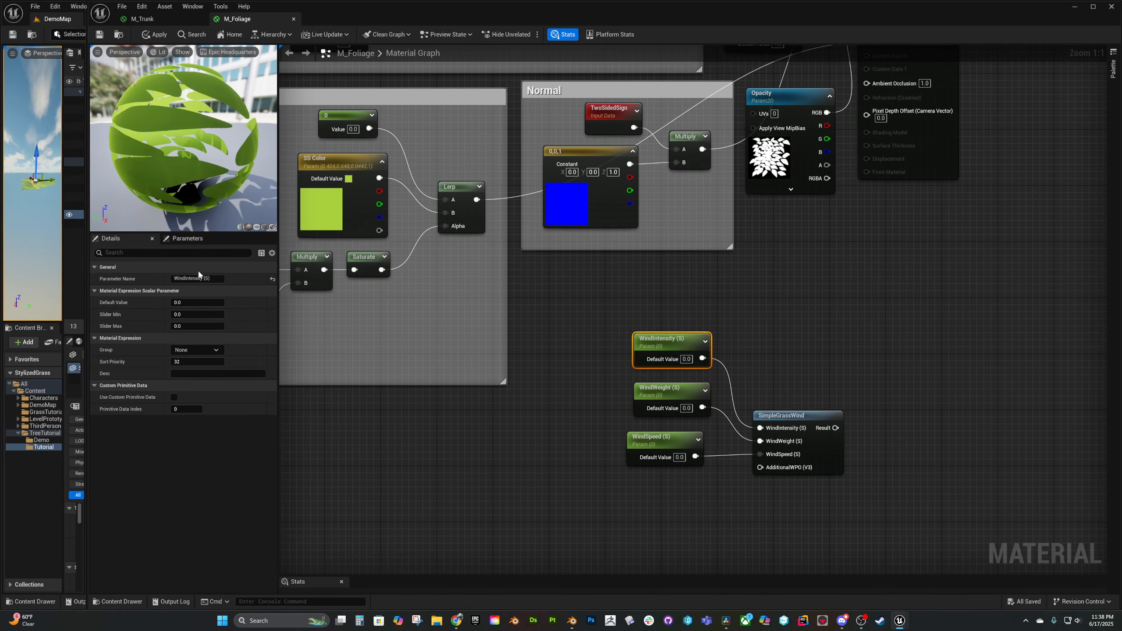
Rename the three wind parameters WindIntensity, WindWeight and WindSpeed without the (S) suffix, and align WindSpeed under the others
mouse_move(201, 278)
left_mouse_down()
mouse_move(251, 283)
mouse_move(216, 278)
left_mouse_up()
key("BackSpace")
left_click(661, 392)
key("BackSpace")
left_click(654, 440)
key("BackSpace")
left_click_drag(663, 441, 669, 434)
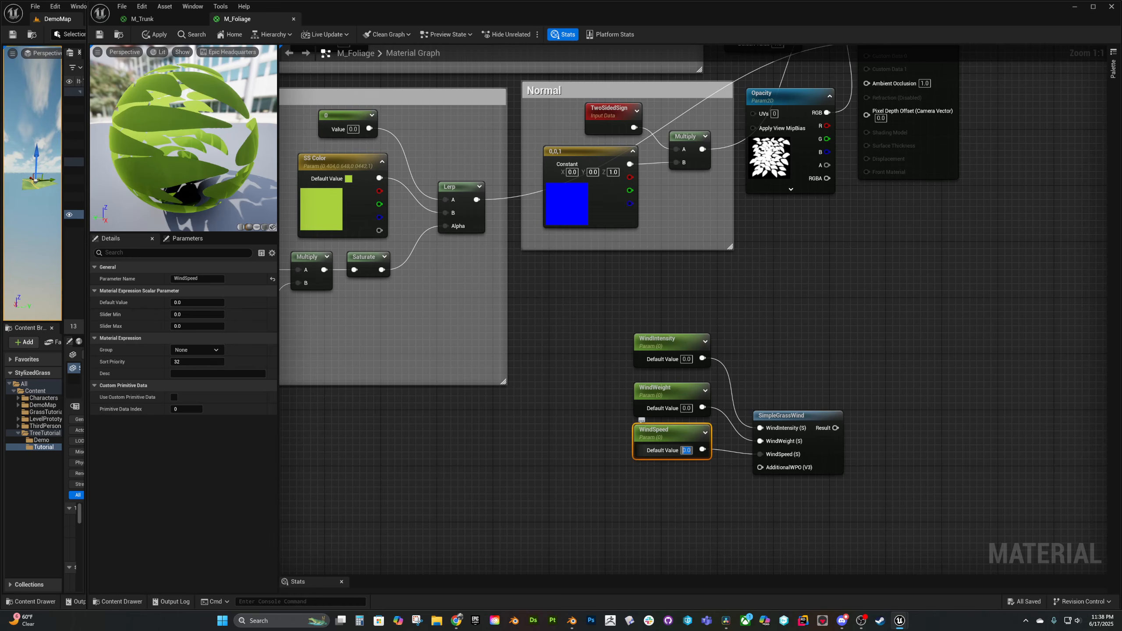
Set the default values of WindSpeed, WindWeight and WindIntensity to 1.0
type("1")
left_click(686, 408)
type("1")
left_click(687, 359)
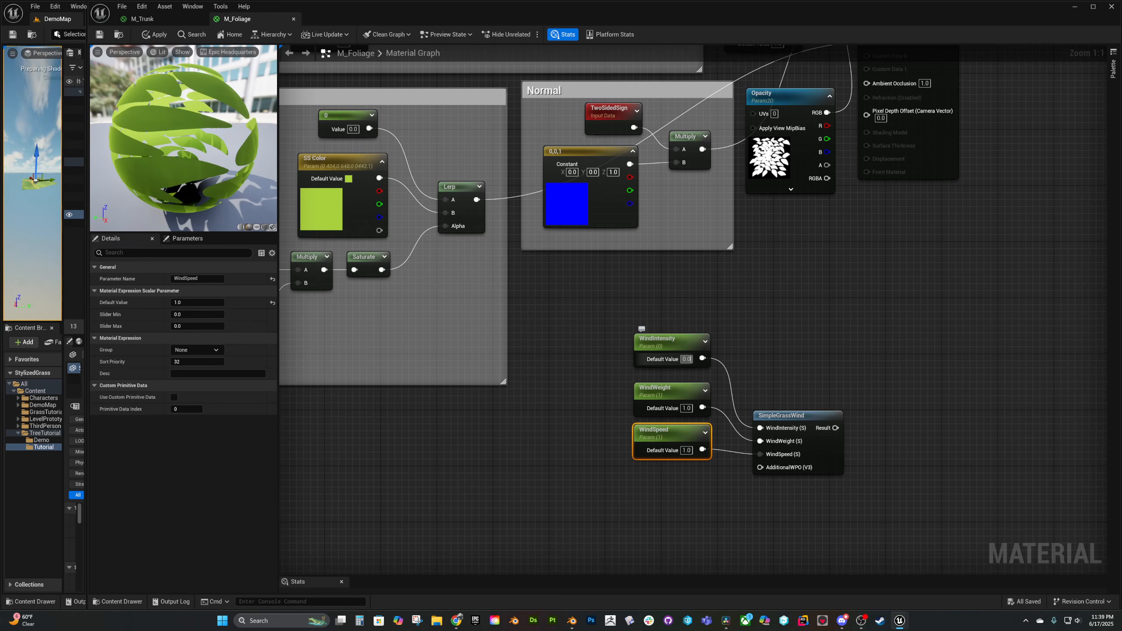
type("1")
left_click(758, 342)
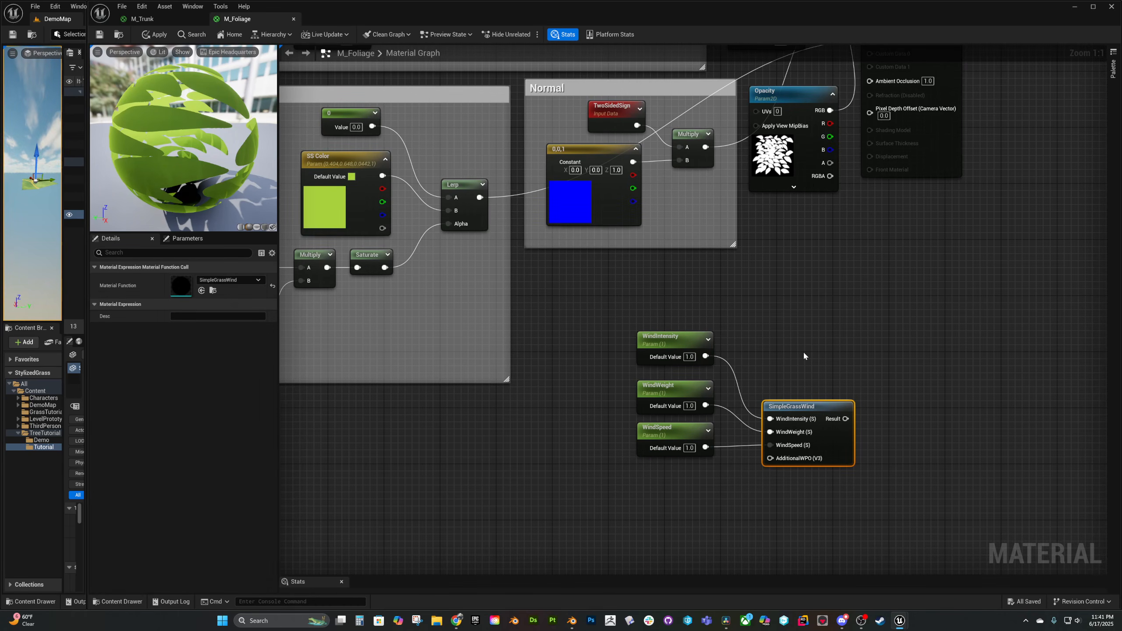
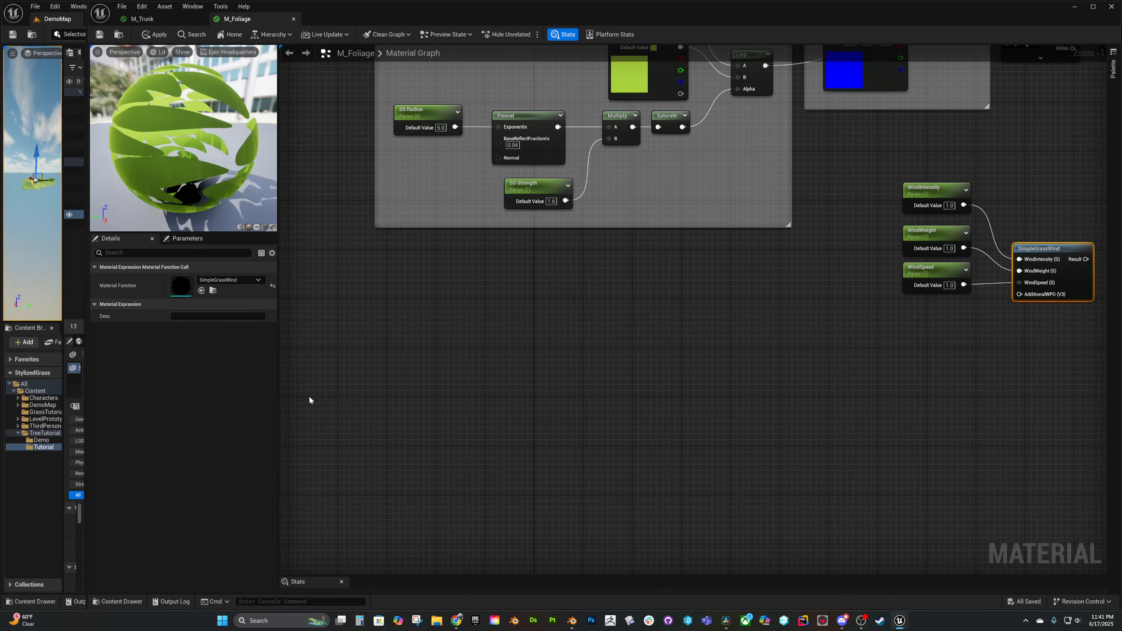
Add a TextureCoordinate node below the subsurface group and feed it into a new OneMinus node
right_click(326, 401)
type("te")
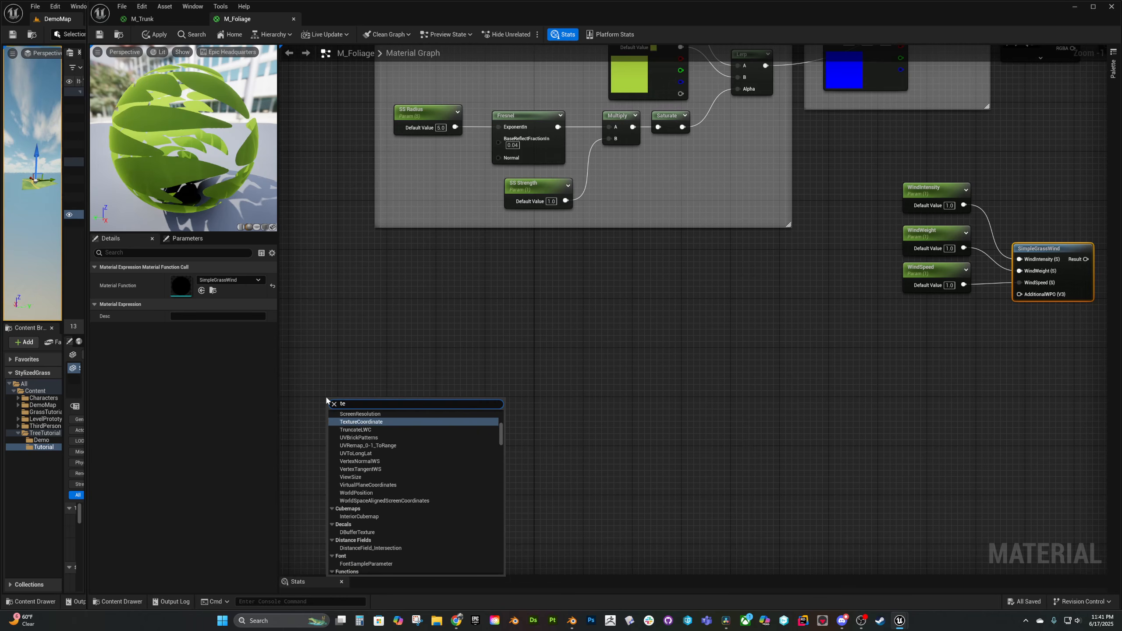
key("Return")
left_click_drag(390, 414, 411, 416)
type("one minu")
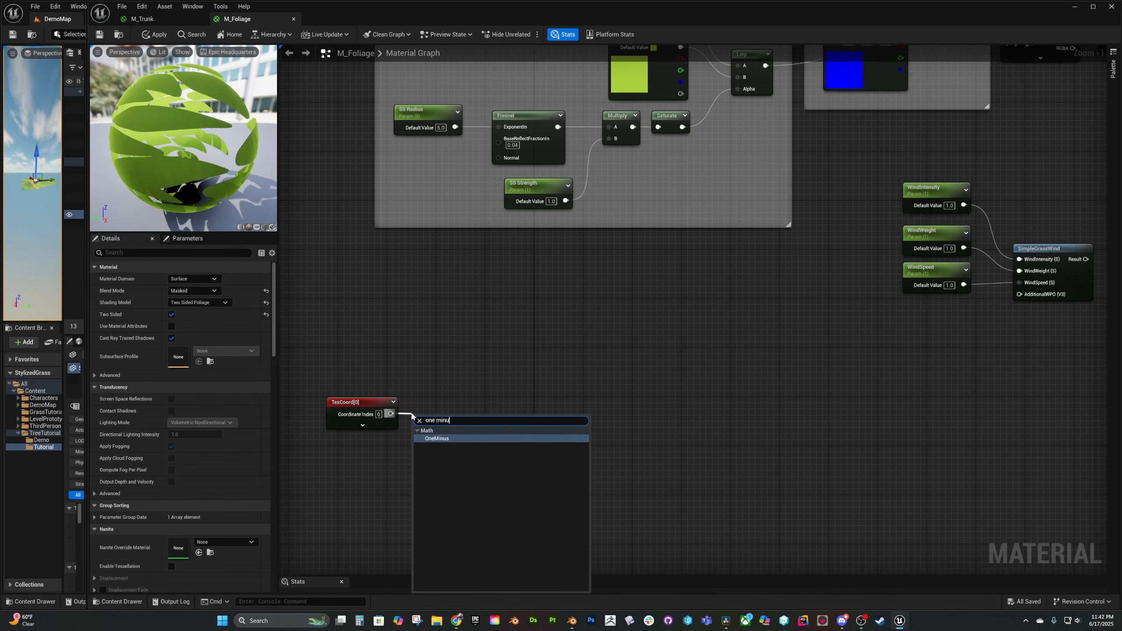
key("Return")
Add a Multiply node beside the OneMinus node and connect the OneMinus output to its A input
left_click(491, 434)
key("m")
left_click(491, 433)
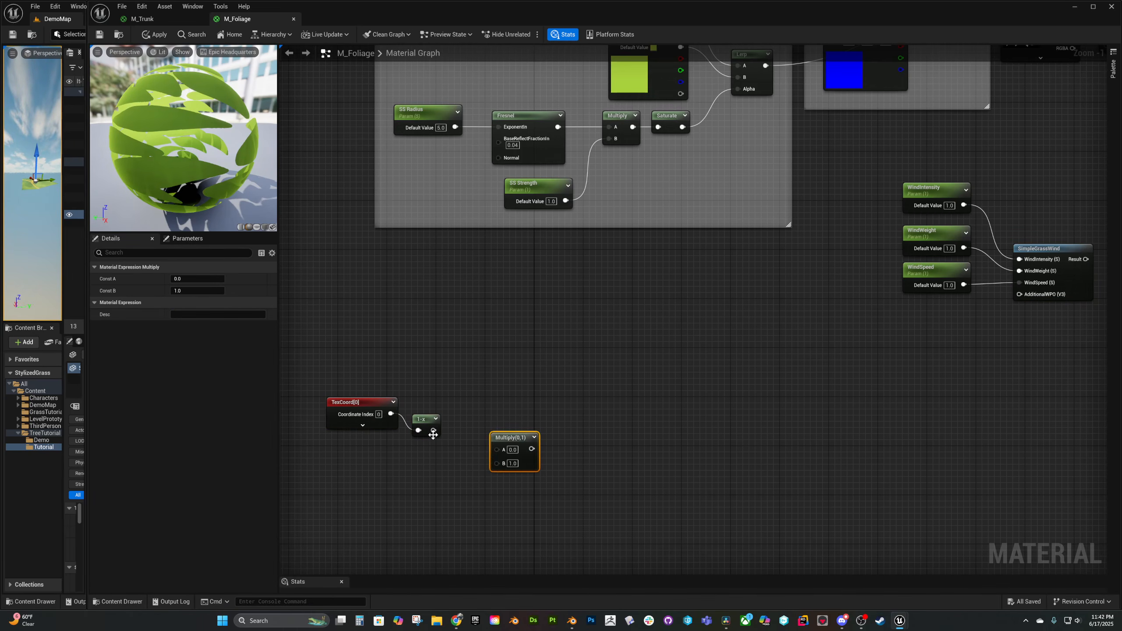
left_click_drag(432, 431, 472, 430)
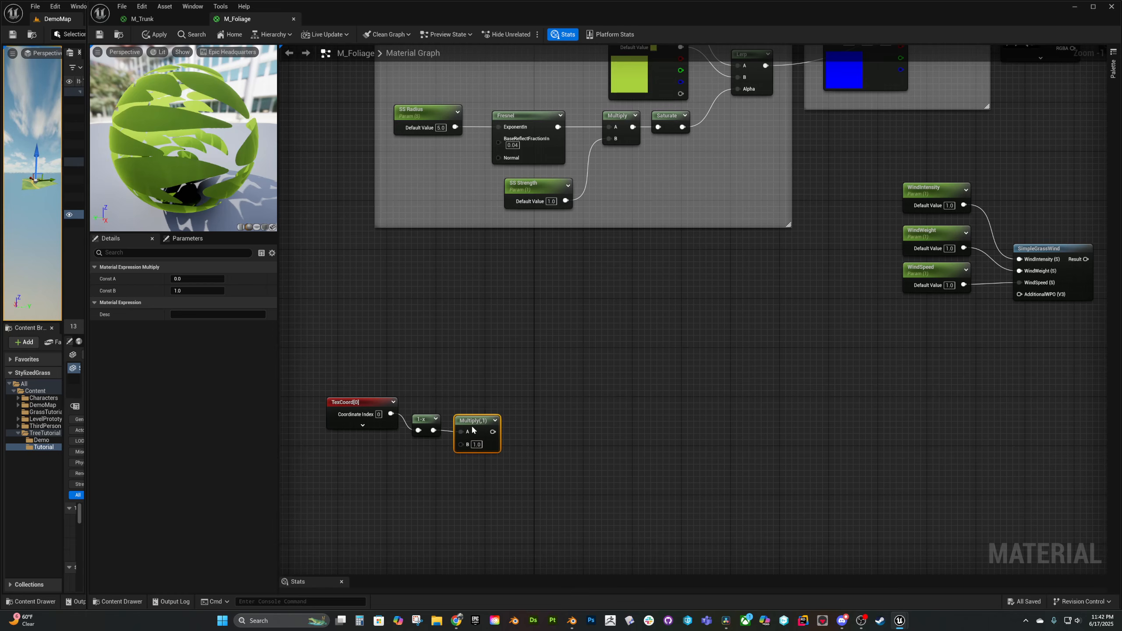
Add a Constant node with value 2 below the OneMinus node and connect it to the Multiply node's B input
left_click(428, 481)
key("1")
left_click(412, 463)
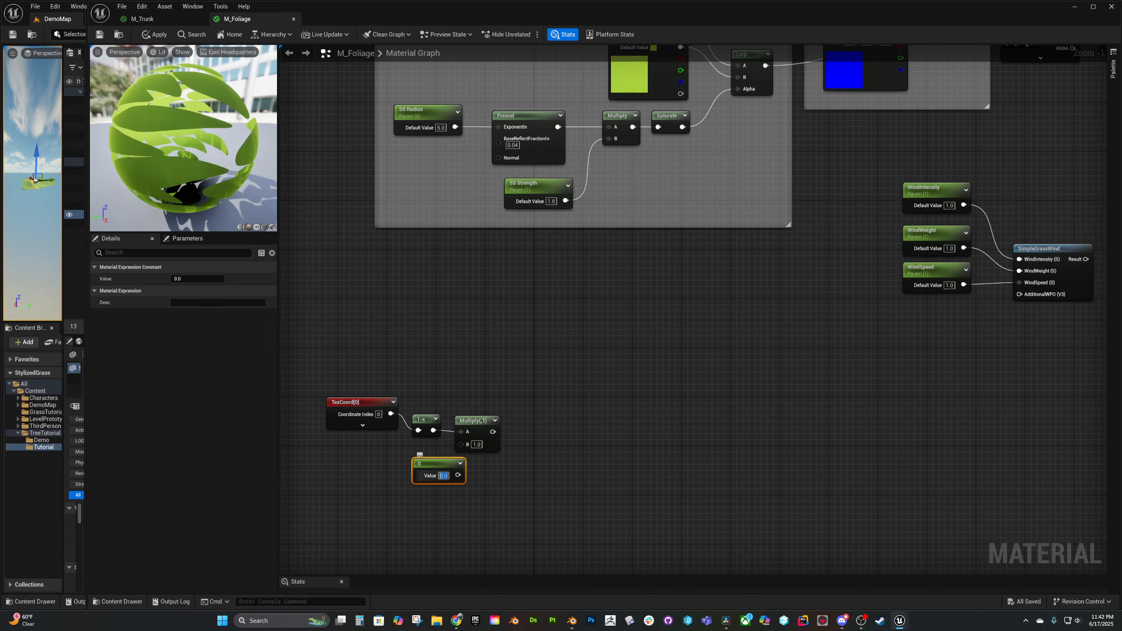
type("2")
key("Return")
left_click_drag(435, 463, 409, 451)
left_click_drag(433, 463, 464, 445)
Feed the Multiply output into a new Subtract node's A input and a Constant2Vector with X -1 and Y 1 into its B input
left_click_drag(485, 431, 523, 432)
type("add")
key("Return")
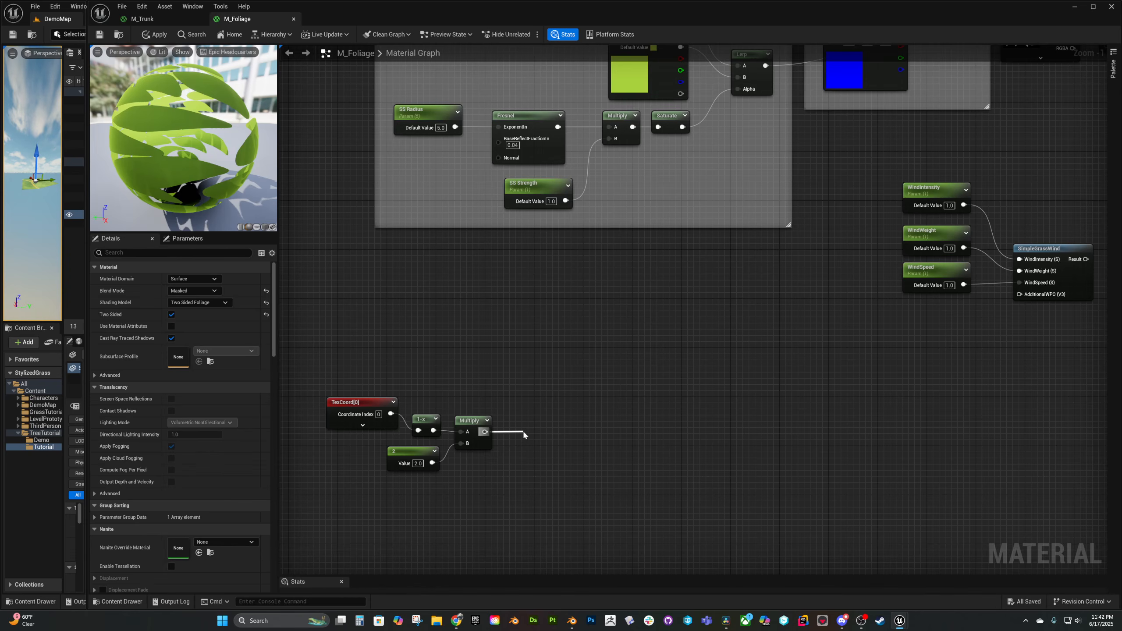
left_click(481, 497)
left_click(480, 497)
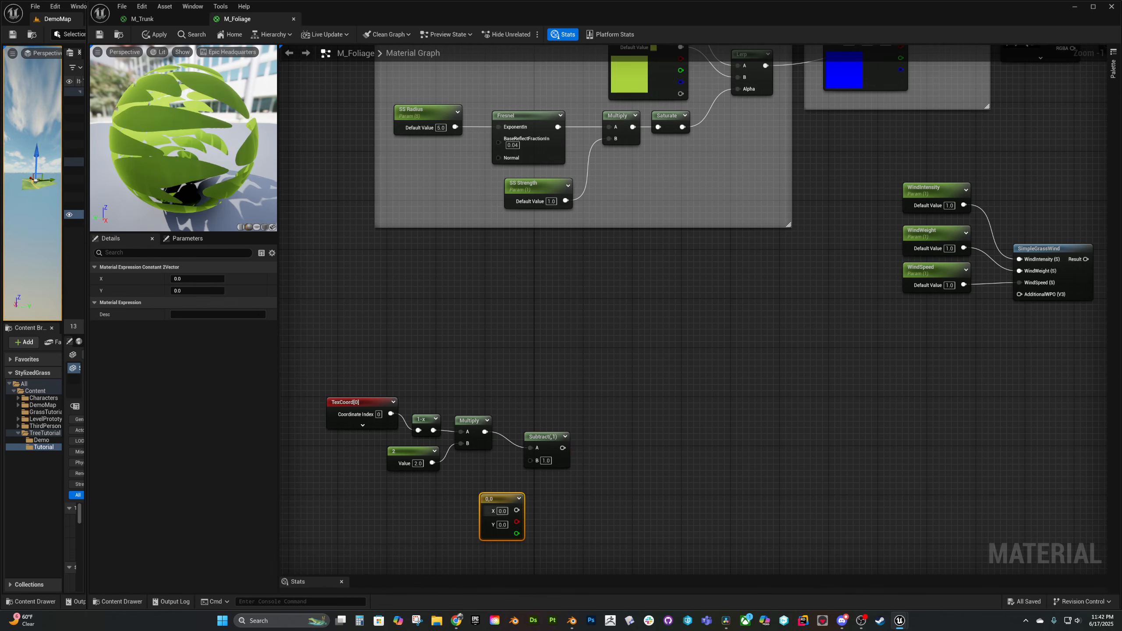
left_click(504, 511)
type("-1")
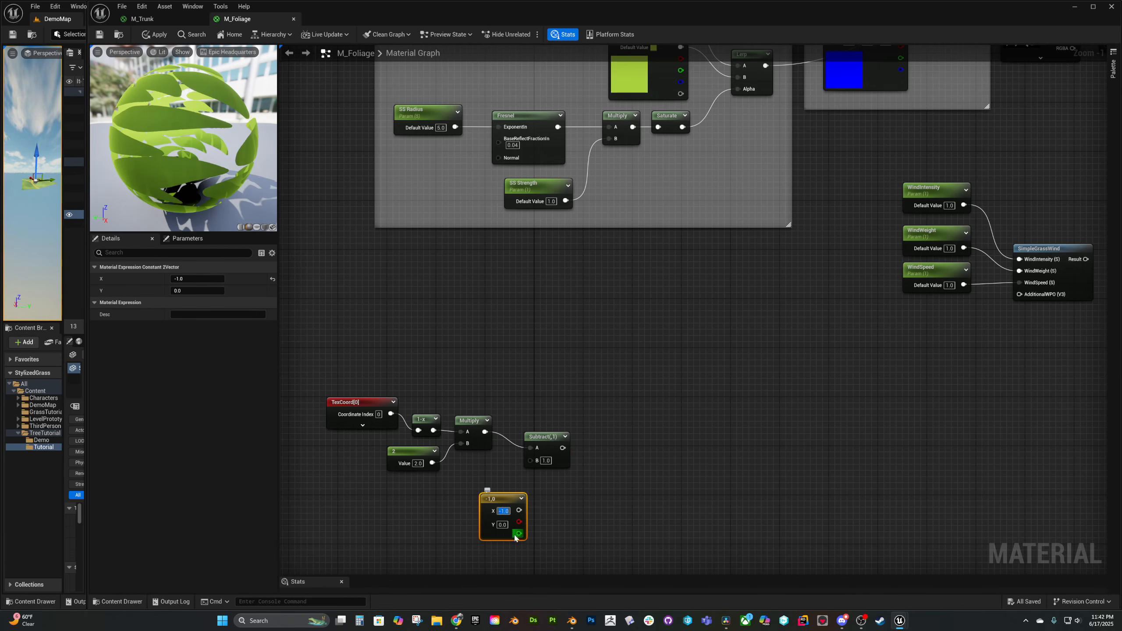
key("Return")
left_click(500, 555)
left_click_drag(502, 499, 483, 477)
Add an AppendVector node taking the Subtract output in A and a new Constant of 0 in B
left_click_drag(499, 487, 613, 439)
type("append")
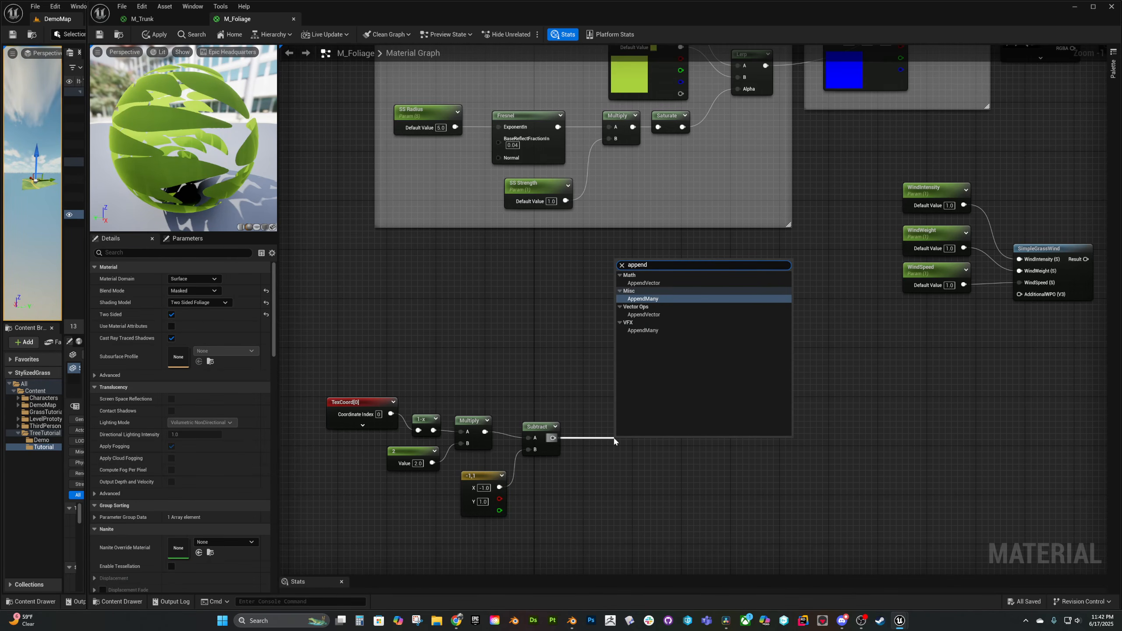
left_click(643, 314)
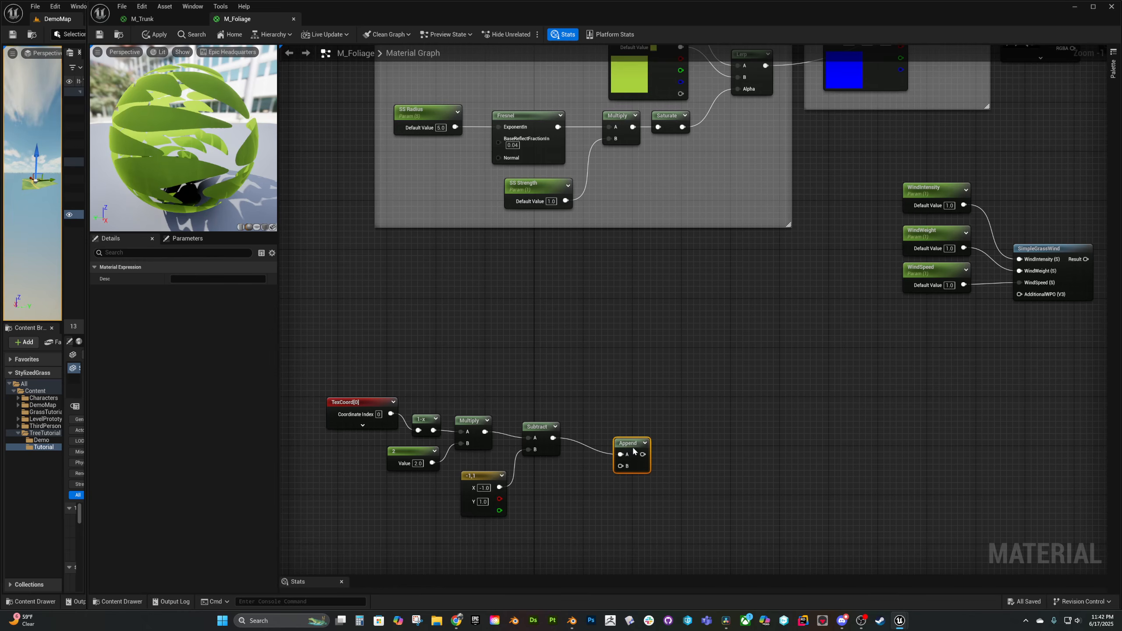
left_click(576, 491)
left_click_drag(611, 500, 627, 450)
Add a TransformVector node after the Append node, with source Camera Space and destination Local Space
left_click_drag(649, 437, 707, 439)
type("tr")
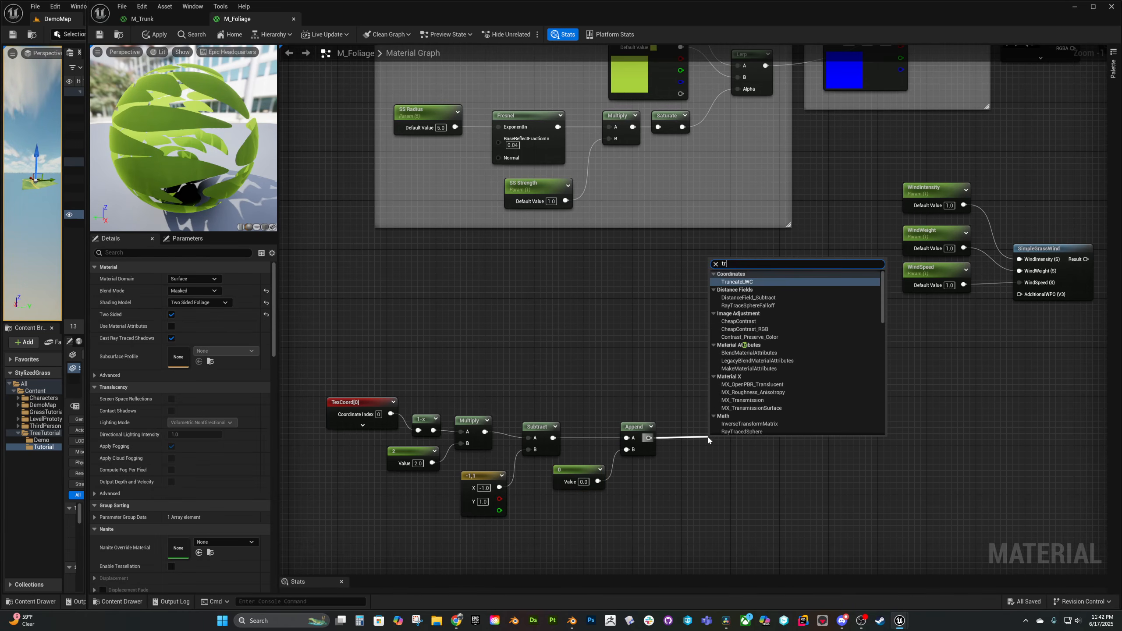
type("ansform")
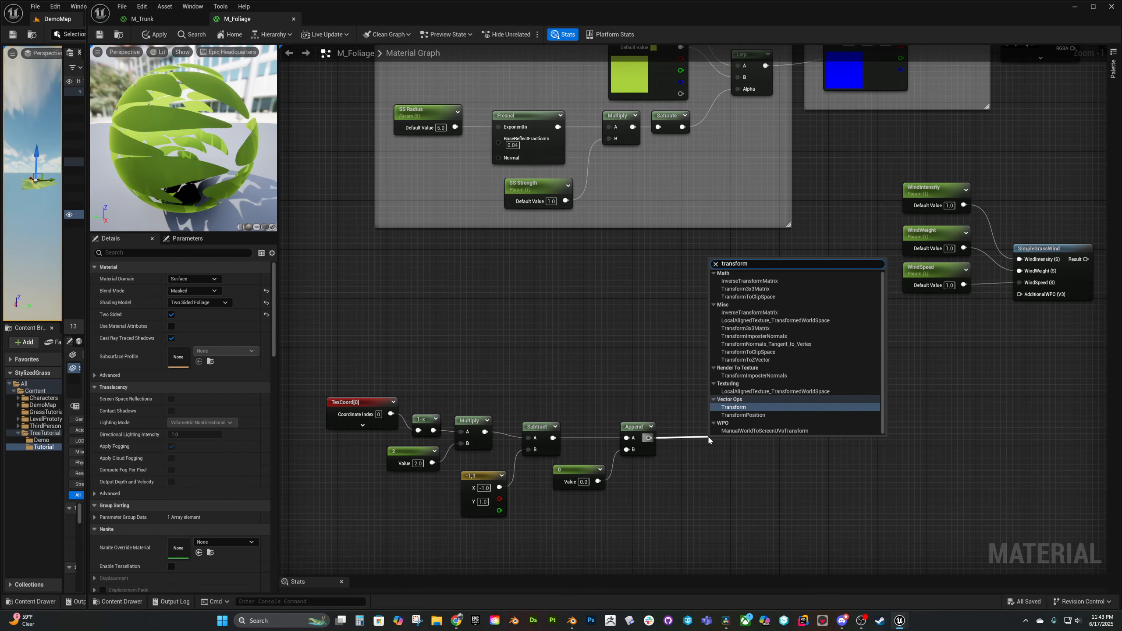
left_click(729, 407)
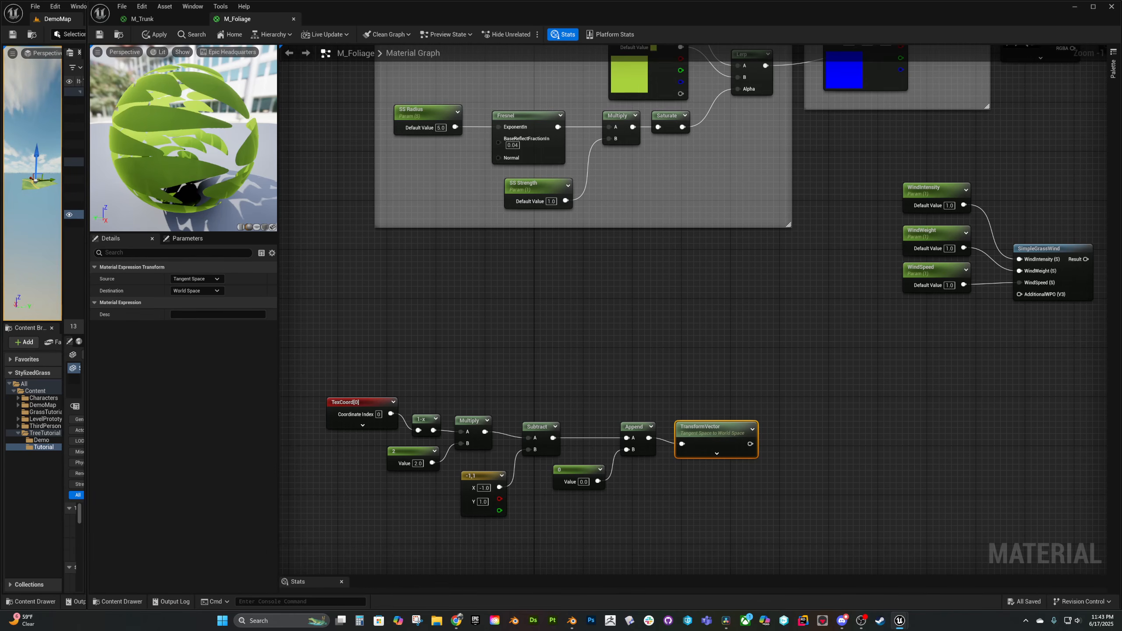
left_click(194, 279)
left_click(187, 323)
left_click(194, 291)
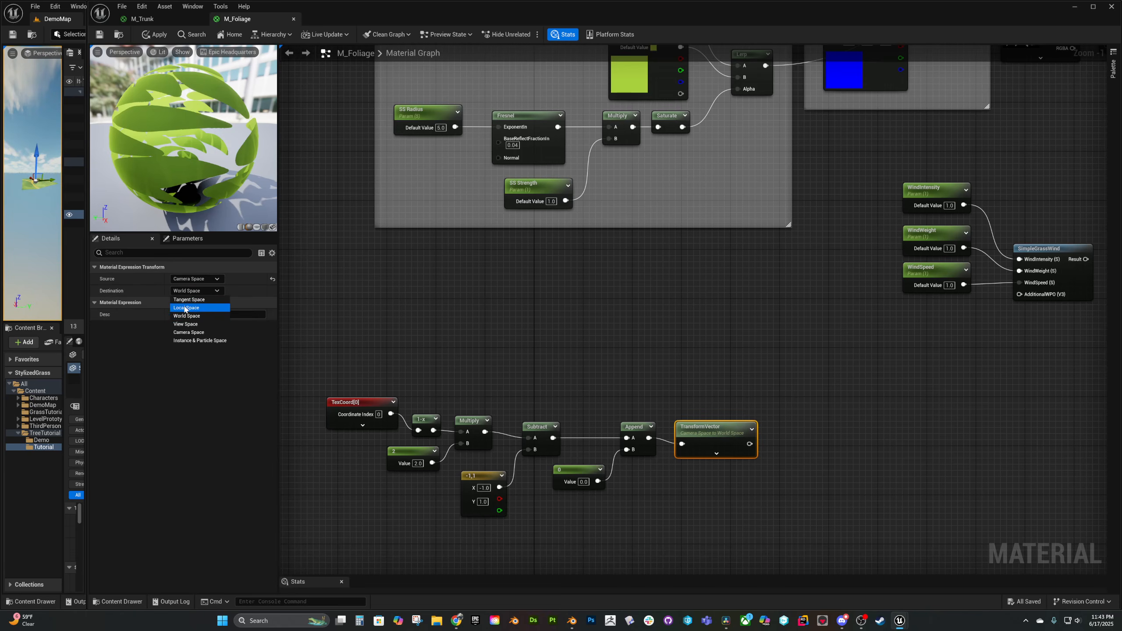
left_click(185, 308)
Add a Normalize node fed by the TransformVector output
mouse_move(750, 444)
left_mouse_down()
mouse_move(786, 445)
mouse_move(768, 439)
left_mouse_up()
type("no")
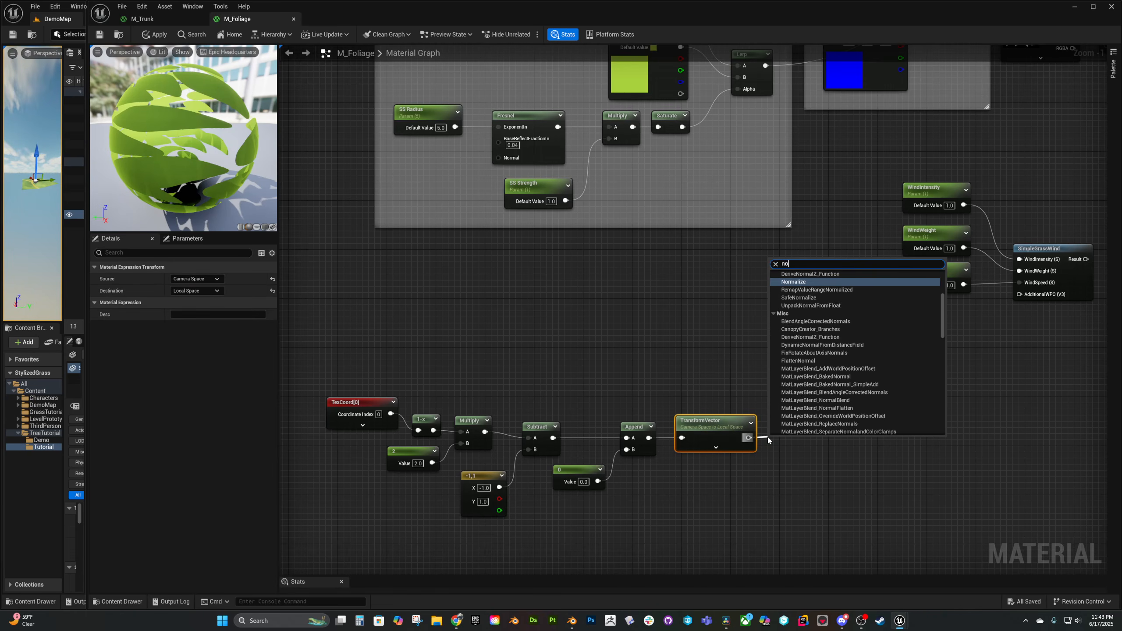
type("rmalize")
key("Return")
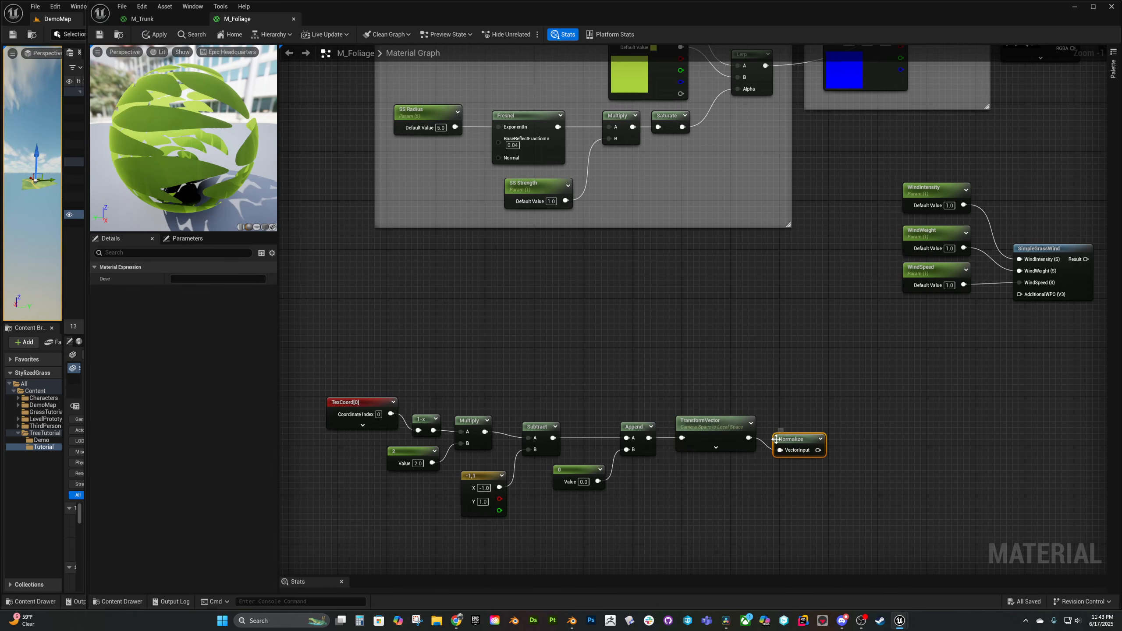
Add a Multiply node taking the Normalize output in A and a new Constant of 1 in B
left_click_drag(776, 439, 857, 443)
type("multiply")
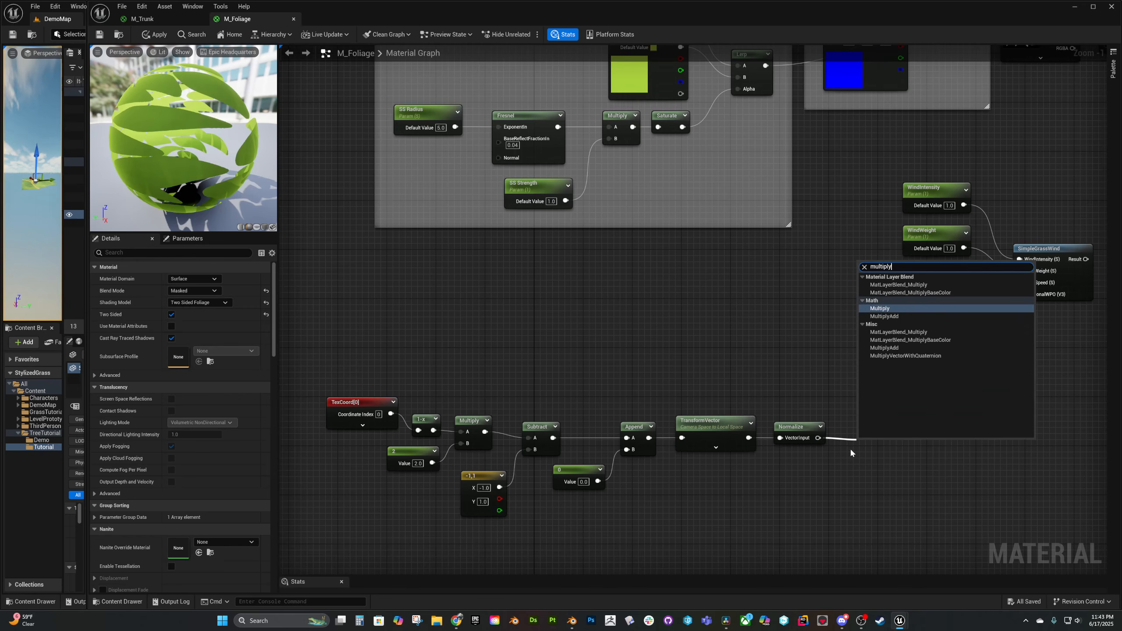
left_click(880, 308)
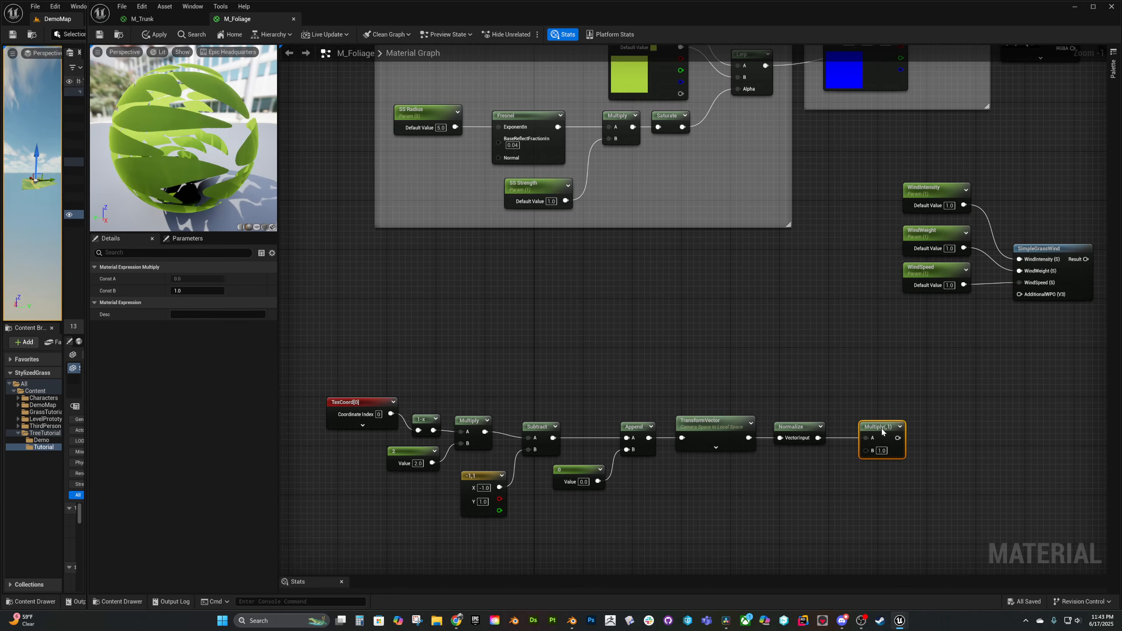
key("1")
left_click(823, 466)
left_click_drag(829, 471, 804, 463)
left_click(819, 465)
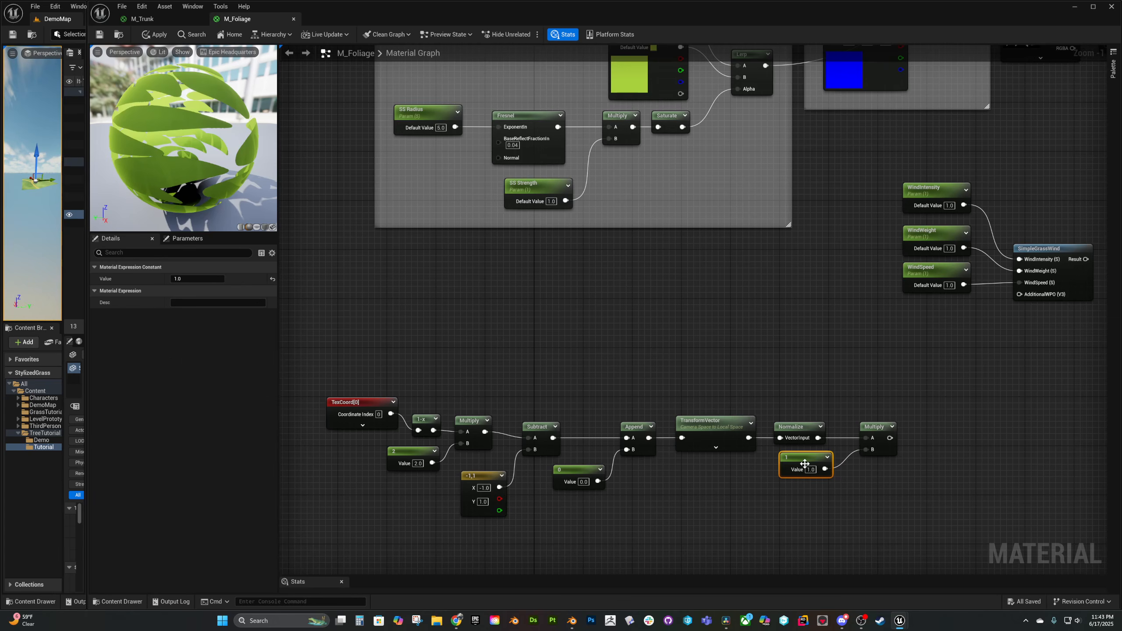
Add a second TransformVector node after the new Multiply node, transforming from Local Space to World Space
left_click_drag(889, 437, 908, 440)
type("tr")
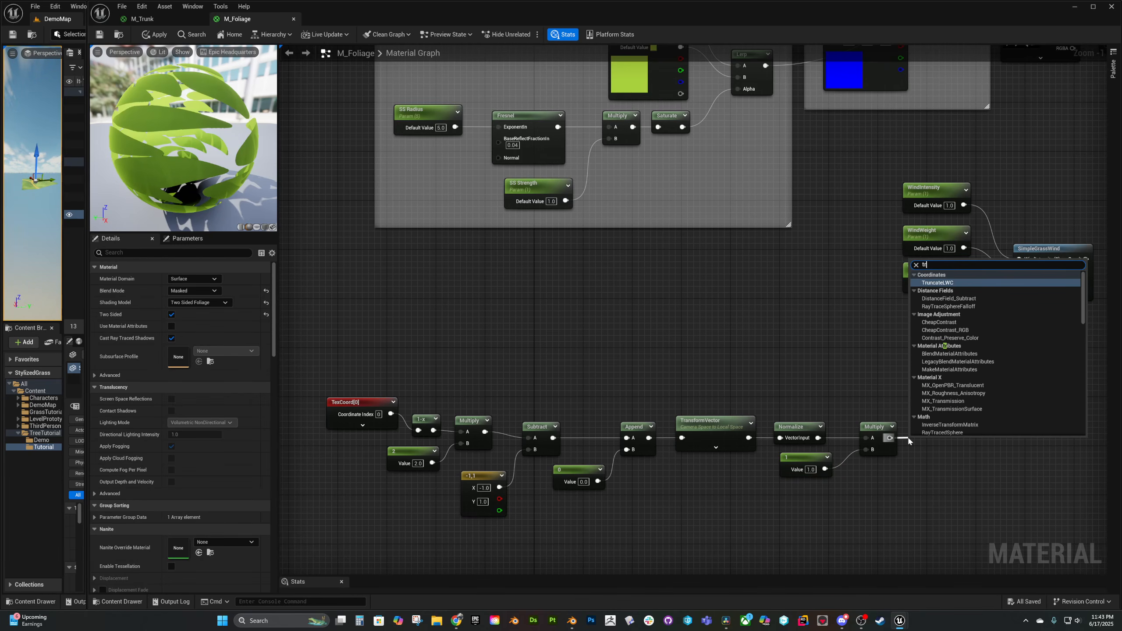
type("ansform")
key("Return")
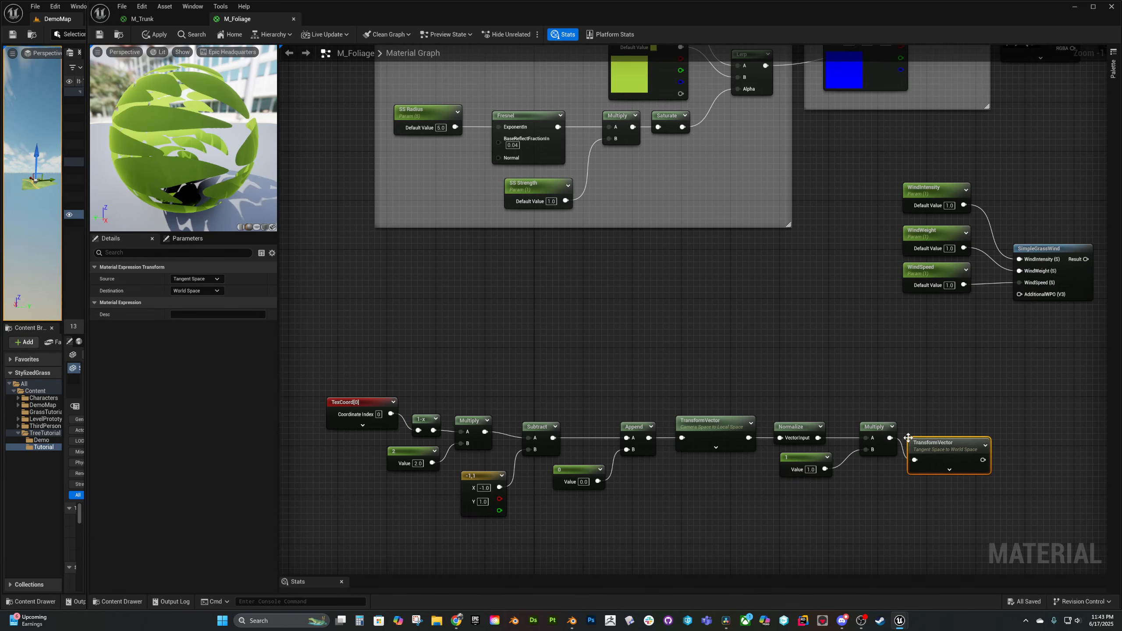
left_click_drag(937, 449, 939, 426)
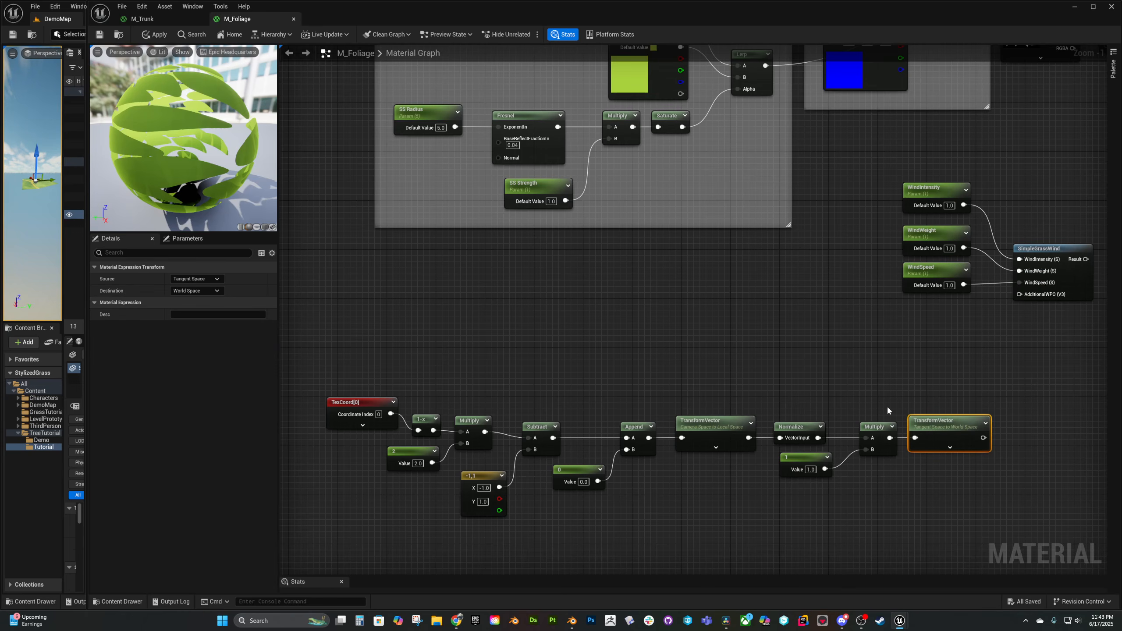
left_click(196, 278)
left_click(184, 297)
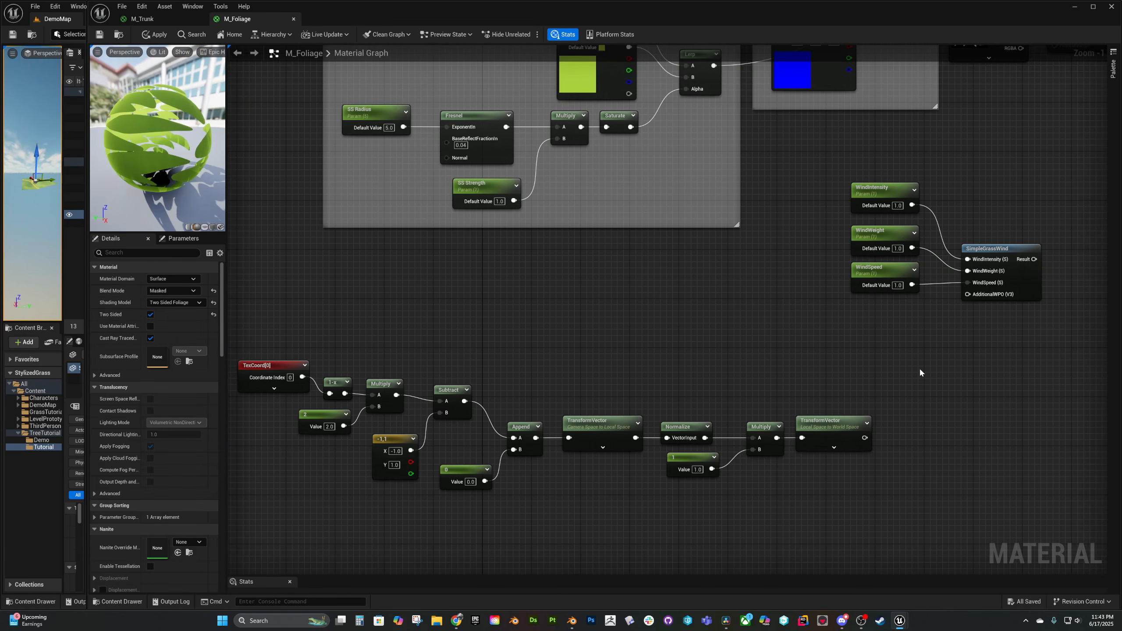
Connect the second TransformVector output to the B input of a new Add node, and place a VertexNormalWS node above the chain
left_click(920, 372)
left_click_drag(864, 437, 928, 400)
right_click(861, 366)
type("vertex")
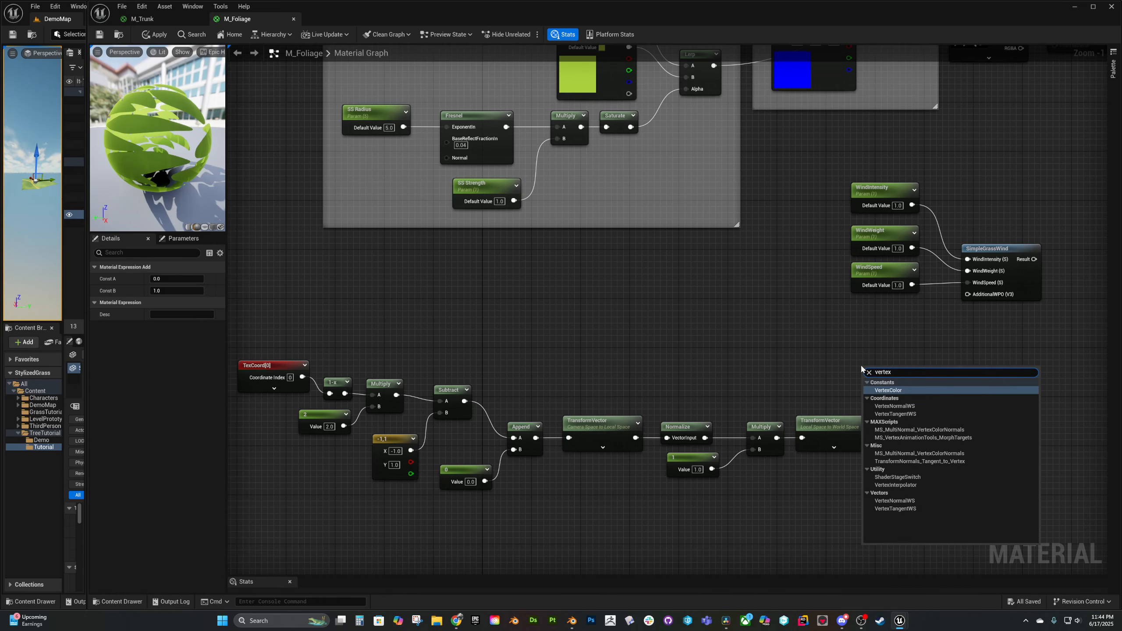
left_click(894, 406)
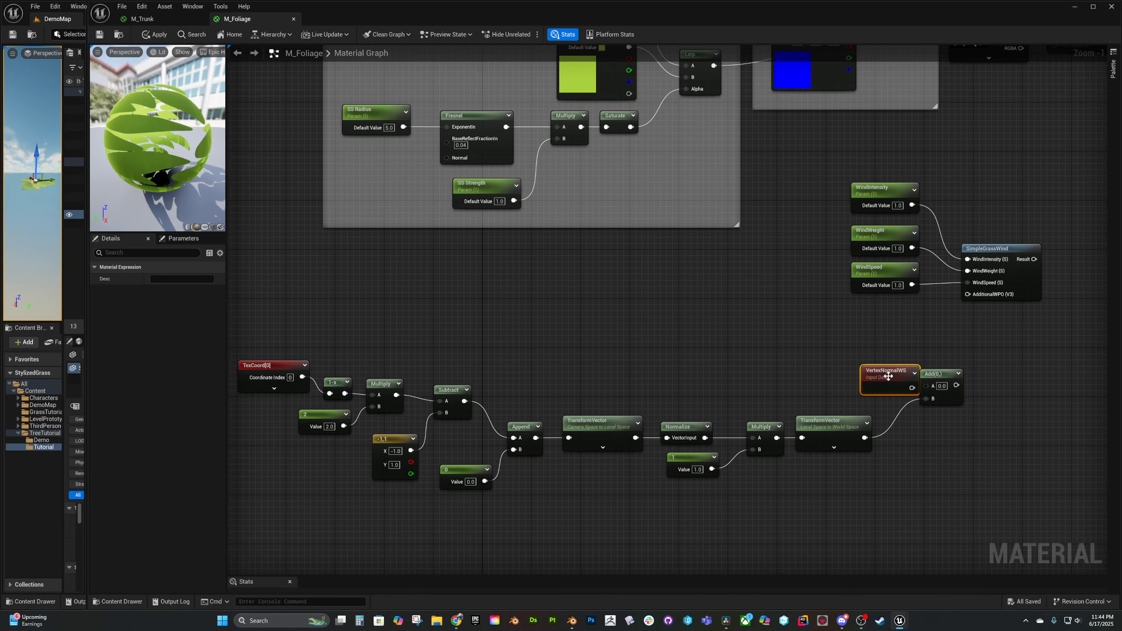
left_click_drag(886, 379, 838, 349)
Create a Billboard Inflate scalar parameter, multiply it with VertexNormalWS, and connect the product to the Add node's A input
left_click(822, 389)
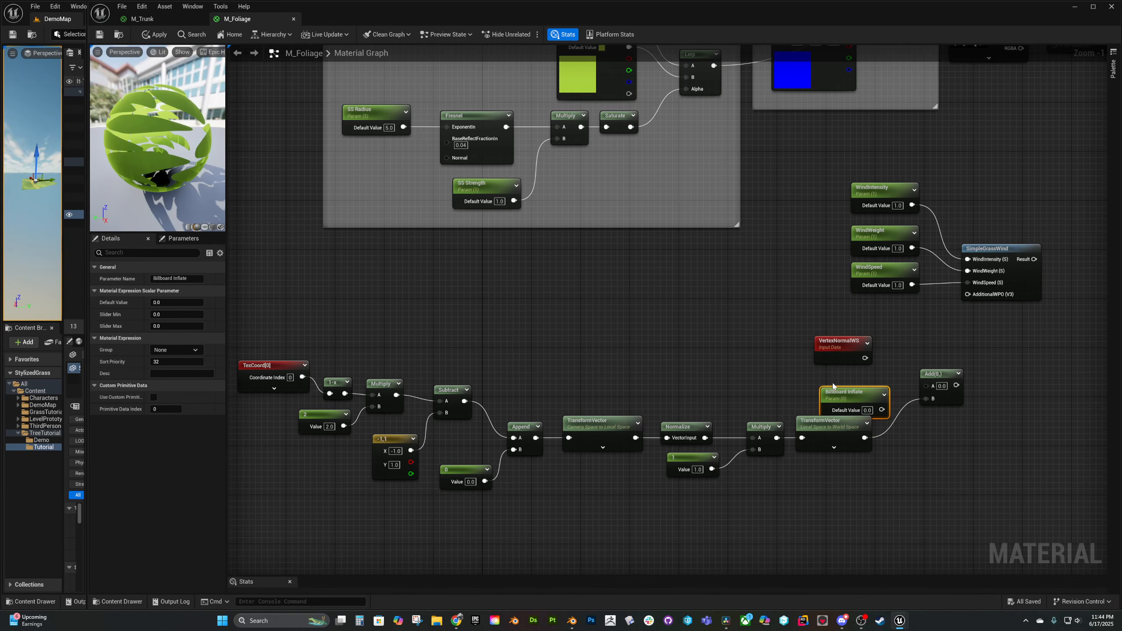
left_click_drag(841, 398, 822, 382)
key("m")
left_click(888, 349)
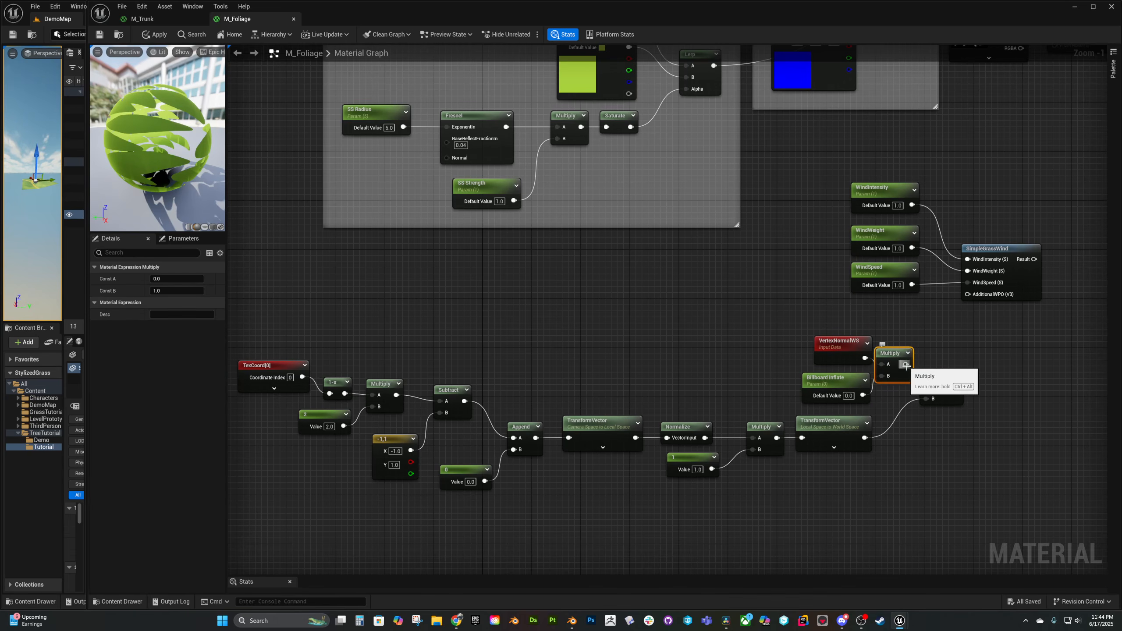
left_click_drag(905, 365, 986, 401)
Add a Multiply node taking the Add output in A and a new Billboard Scale scalar parameter in B
key("m")
left_click(981, 387)
key("s")
left_click(916, 457)
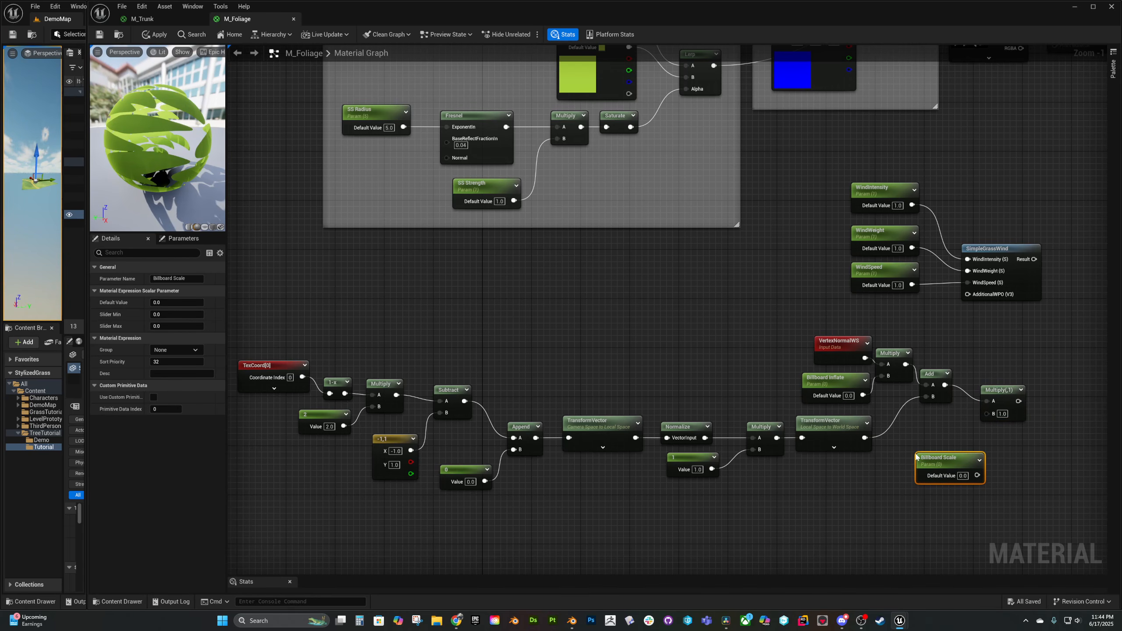
left_click_drag(988, 413, 989, 414)
left_click_drag(945, 460, 929, 435)
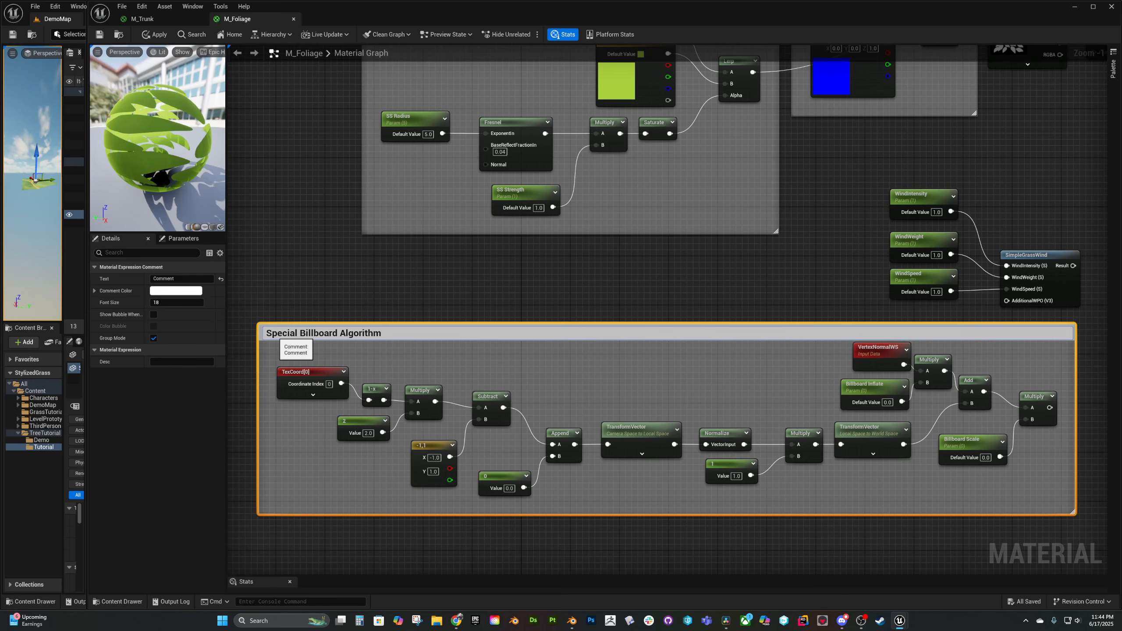
Title the comment around the billboard nodes Special Billboard Algorithm and route their output through SimpleGrassWind's AdditionalWPO into World Position Offset
key("Return")
left_click_drag(968, 422, 928, 315)
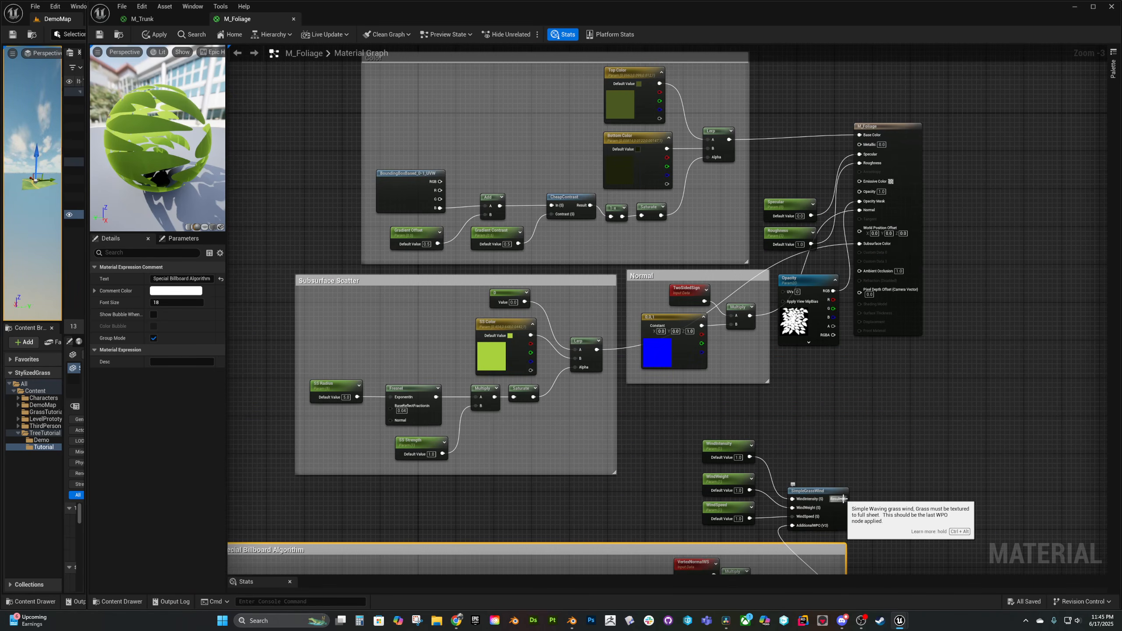
left_click_drag(843, 498, 865, 234)
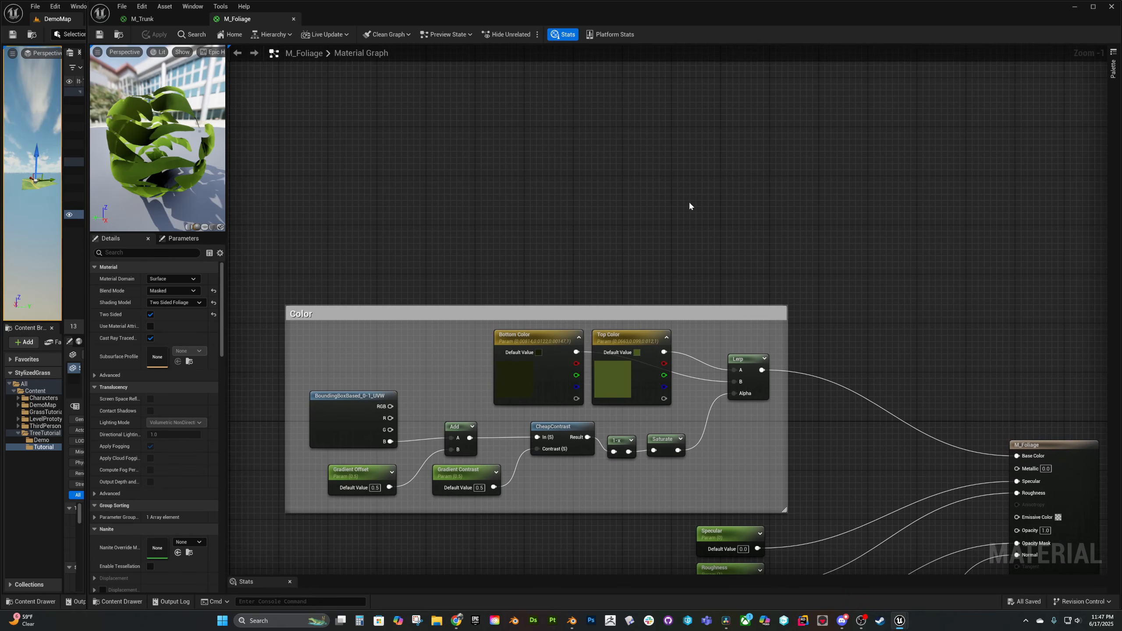
Add a Texture Sample node above the Color group and convert it to a parameter named Base Color
right_click_drag(677, 158, 680, 166)
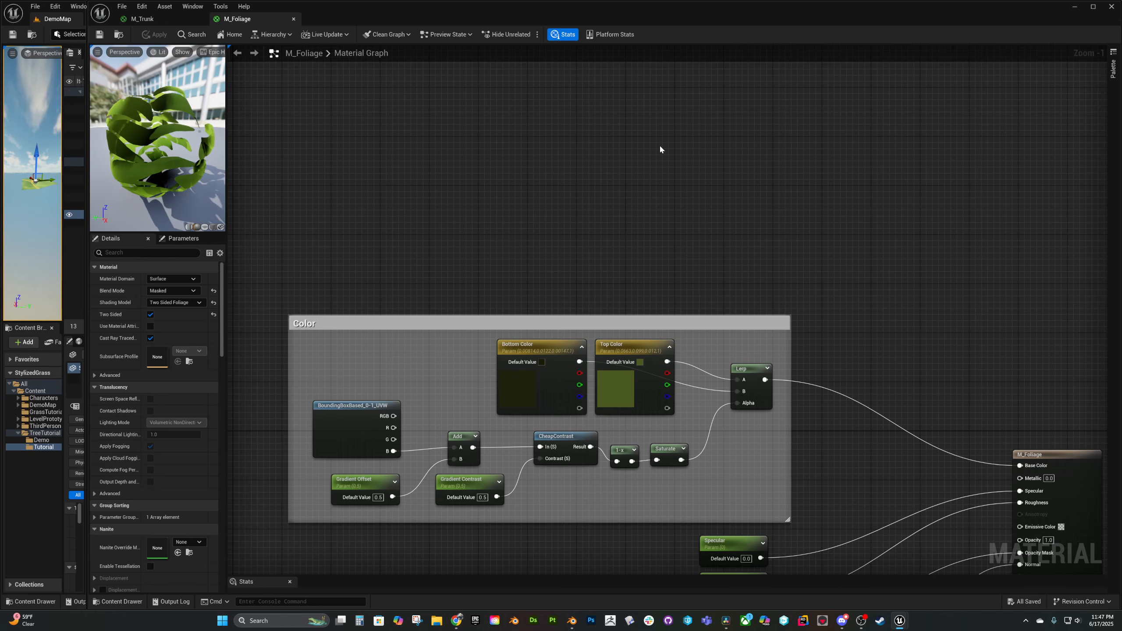
key("t")
left_click(660, 146)
right_click(677, 150)
left_click(711, 198)
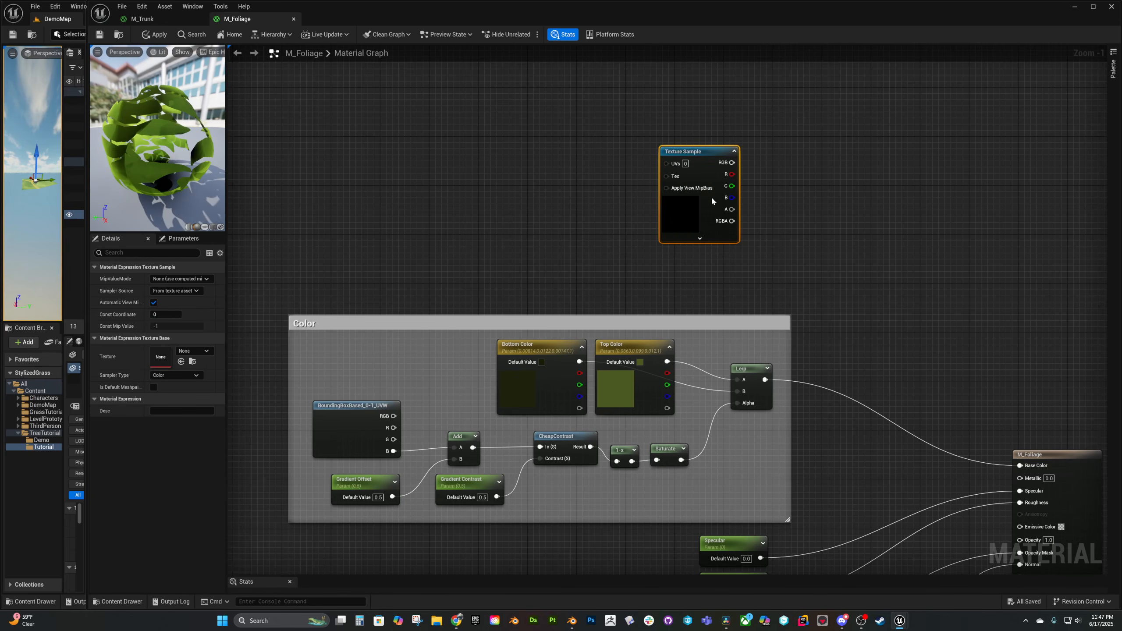
type("Base Colo")
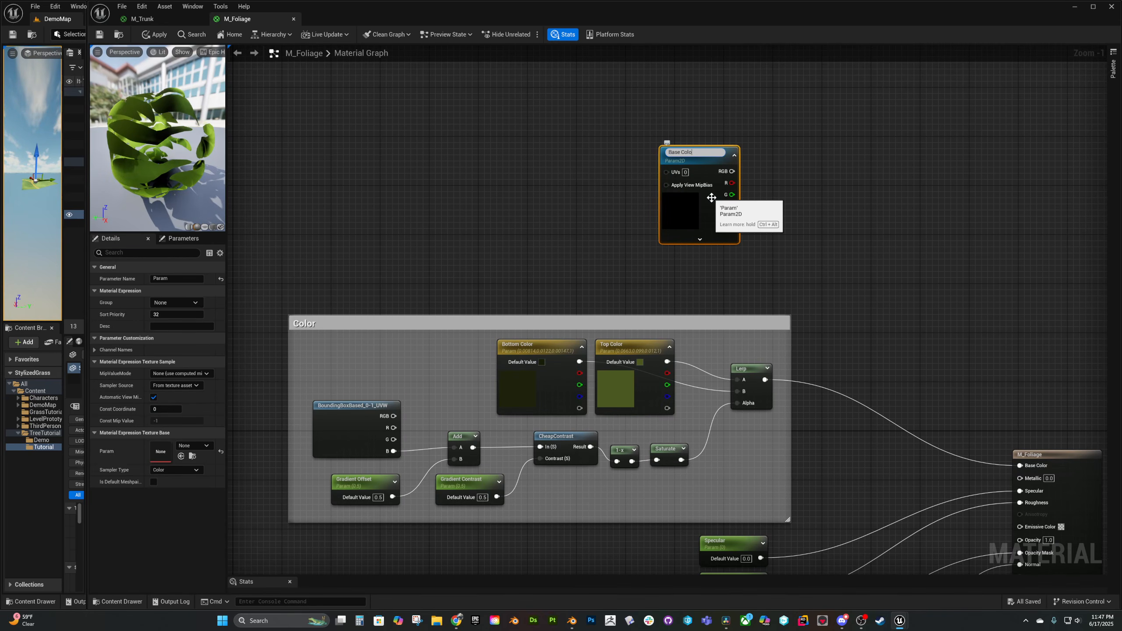
type("r")
key("Return")
Assign the T_PineLeaf texture to the Base Color parameter
left_click(189, 445)
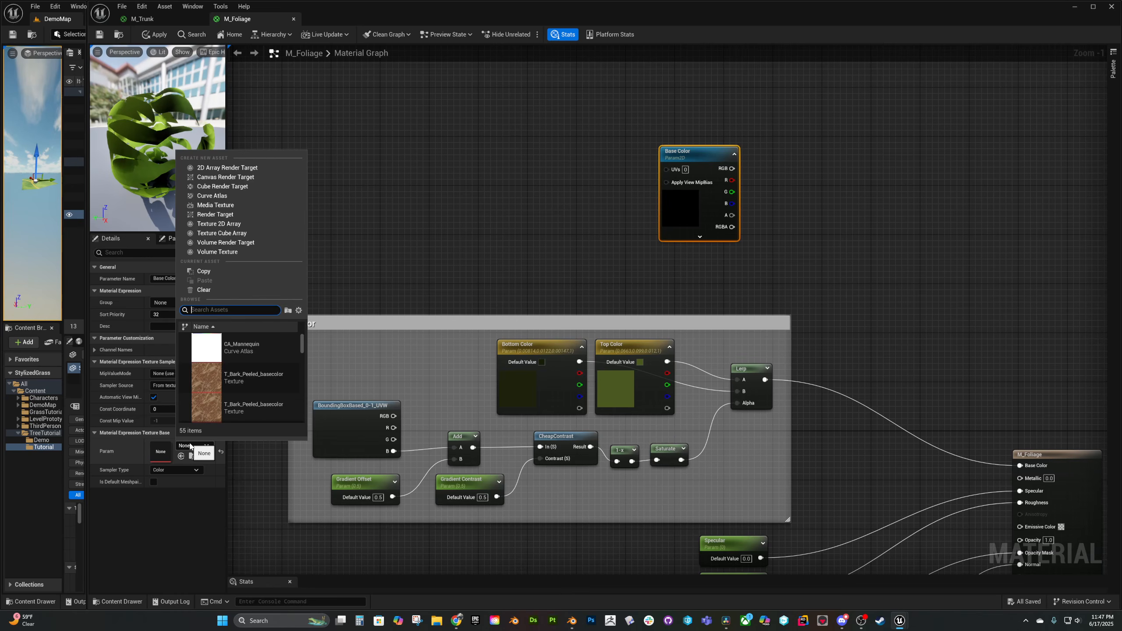
type("pineleaf")
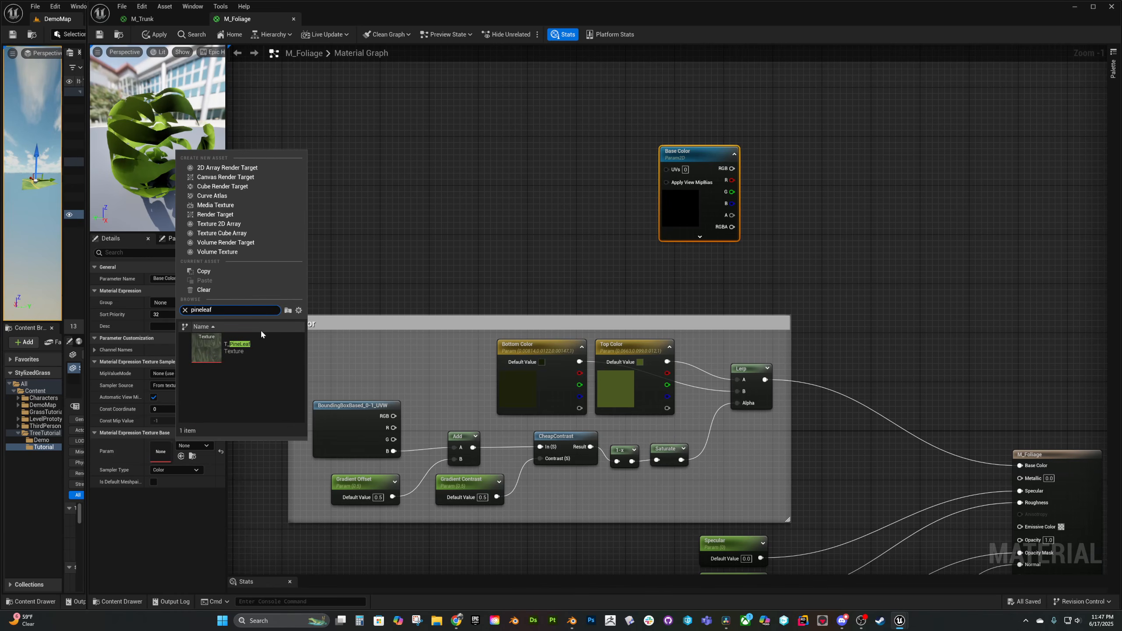
left_click(258, 346)
left_click(648, 238)
Add a Multiply node taking the Base Color texture's RGB in A and the Color group's Lerp output in B
left_click_drag(612, 333, 715, 261)
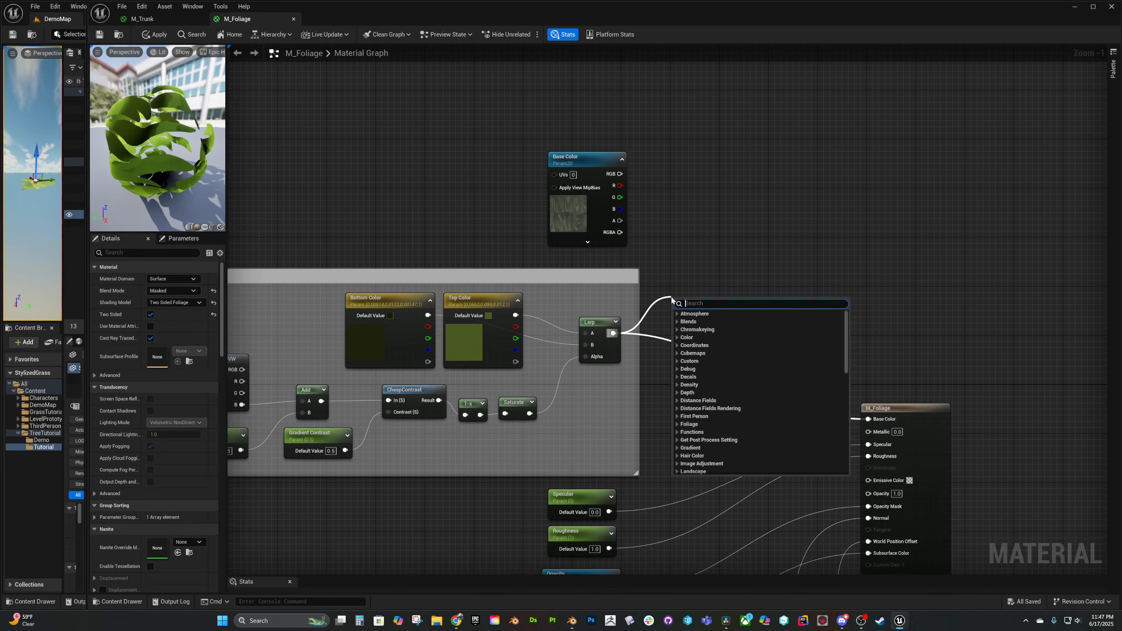
type("mult")
key("Return")
left_click_drag(620, 173, 702, 272)
left_click_drag(617, 333, 689, 230)
Add a Lerp node beside the new Multiply node and feed the Base Color texture's RGB into its A input
left_click_drag(619, 173, 751, 173)
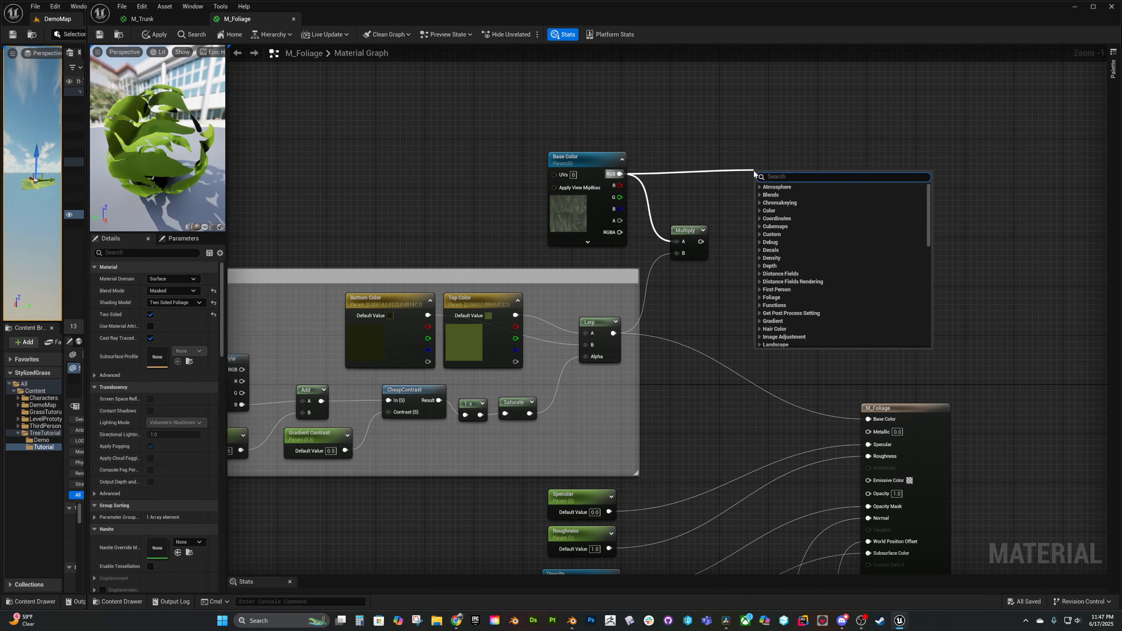
type("lerp")
key("Return")
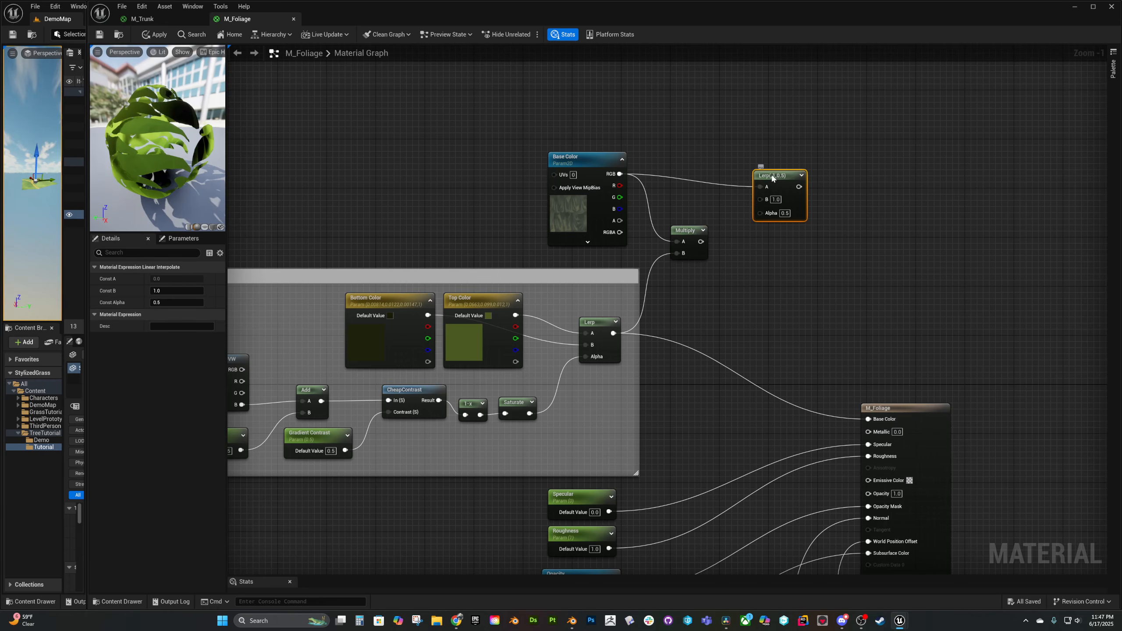
Add a scalar parameter named Tint Strength, wire it into the new Lerp's Alpha, and place it under the Multiply node
key("s")
left_click(725, 296)
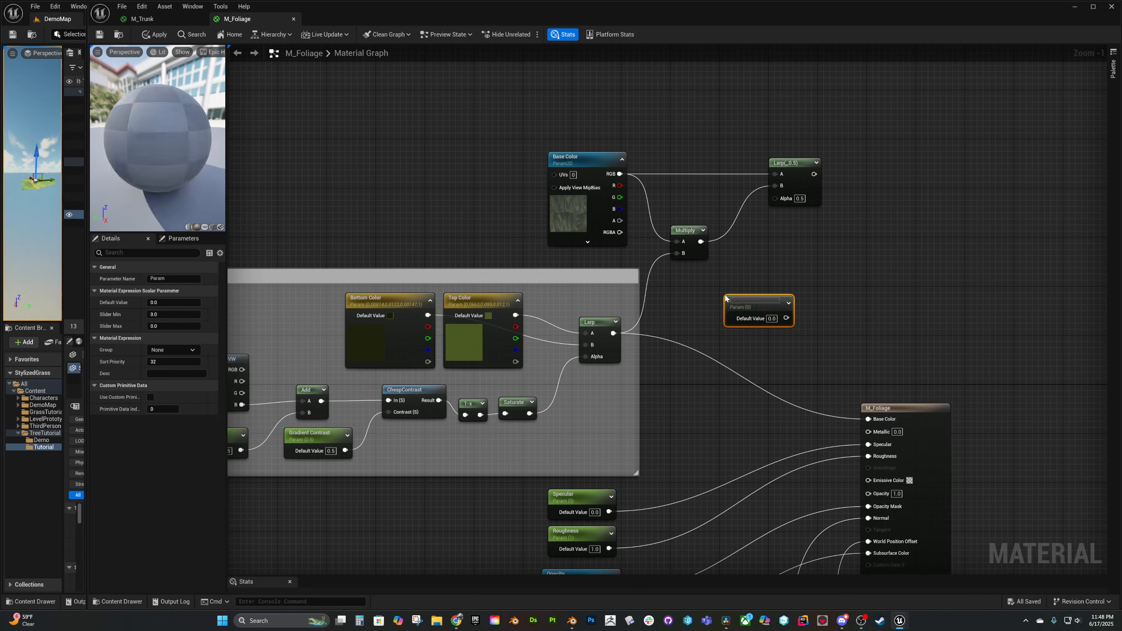
type("s")
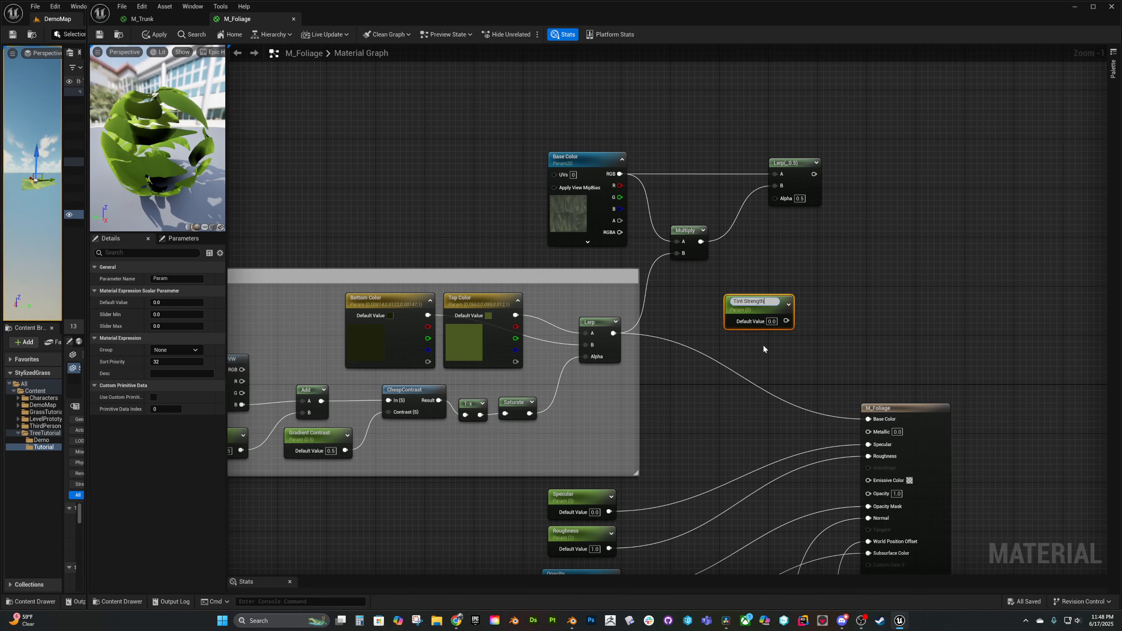
left_click_drag(786, 317, 775, 198)
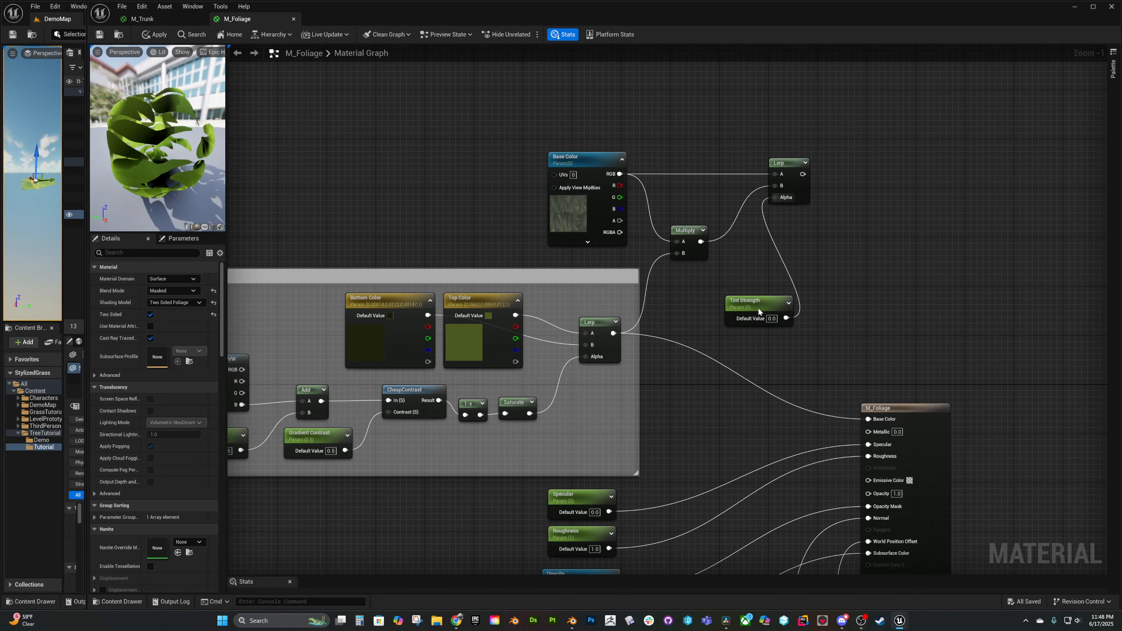
left_click_drag(750, 300, 691, 279)
Add a StaticSwitchParameter named Use Color Texture? from the Color group's Lerp output and place it above the M_Foliage output node
left_click_drag(613, 332, 804, 339)
type("staticswitchpara")
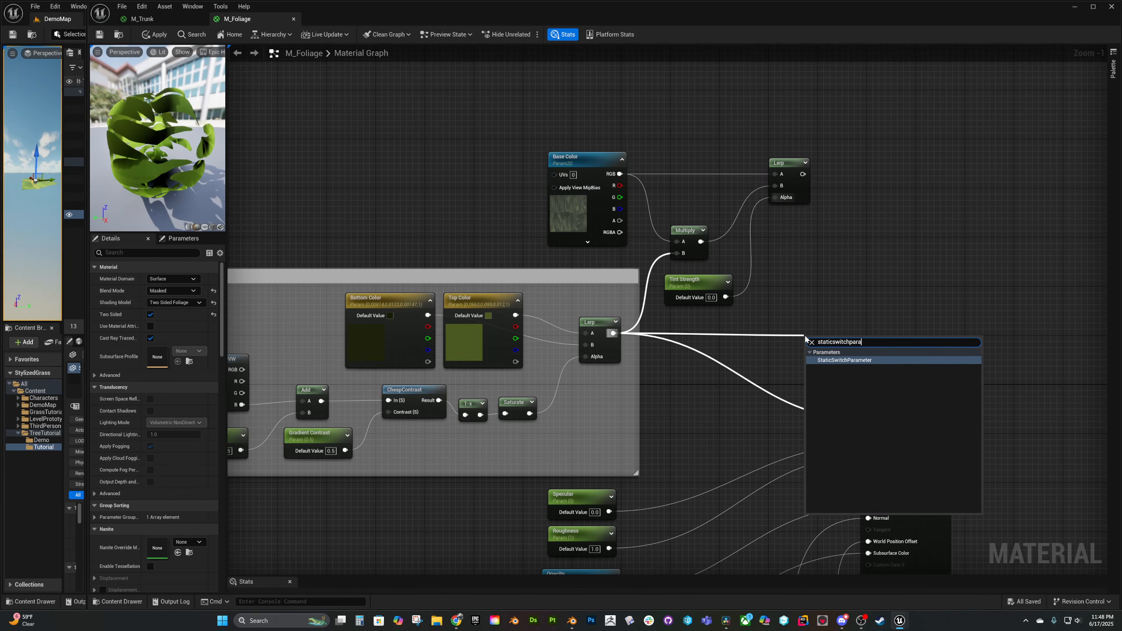
key("Return")
type("Use Color Text")
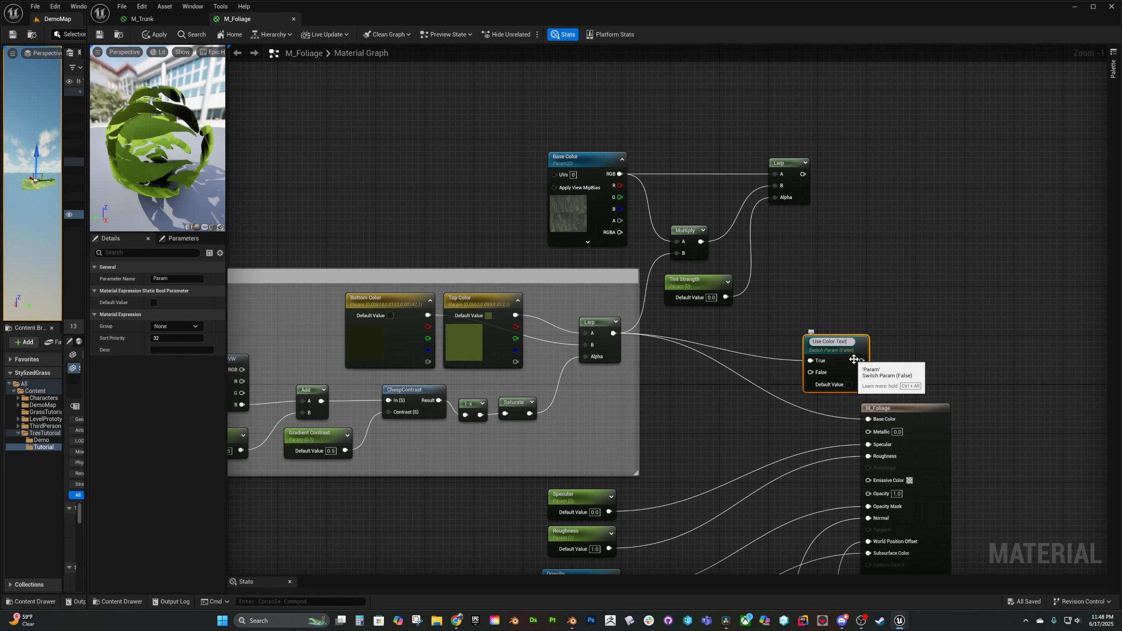
left_click_drag(853, 360, 853, 333)
Feed the Color group's Lerp into the switch's False input and the texture tint Lerp into True, routing the result to Base Color
left_click_drag(613, 333, 811, 346)
left_click_drag(802, 173, 859, 360)
left_click_drag(866, 421, 973, 411)
right_click_drag(660, 151, 595, 130)
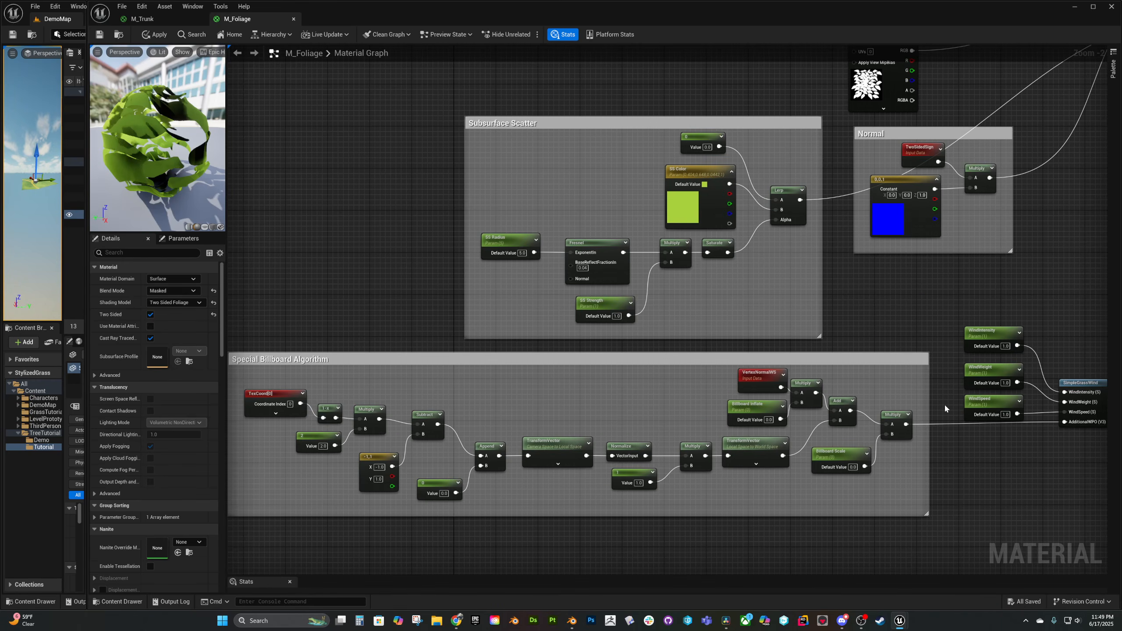
scroll(944, 403, "down", 2)
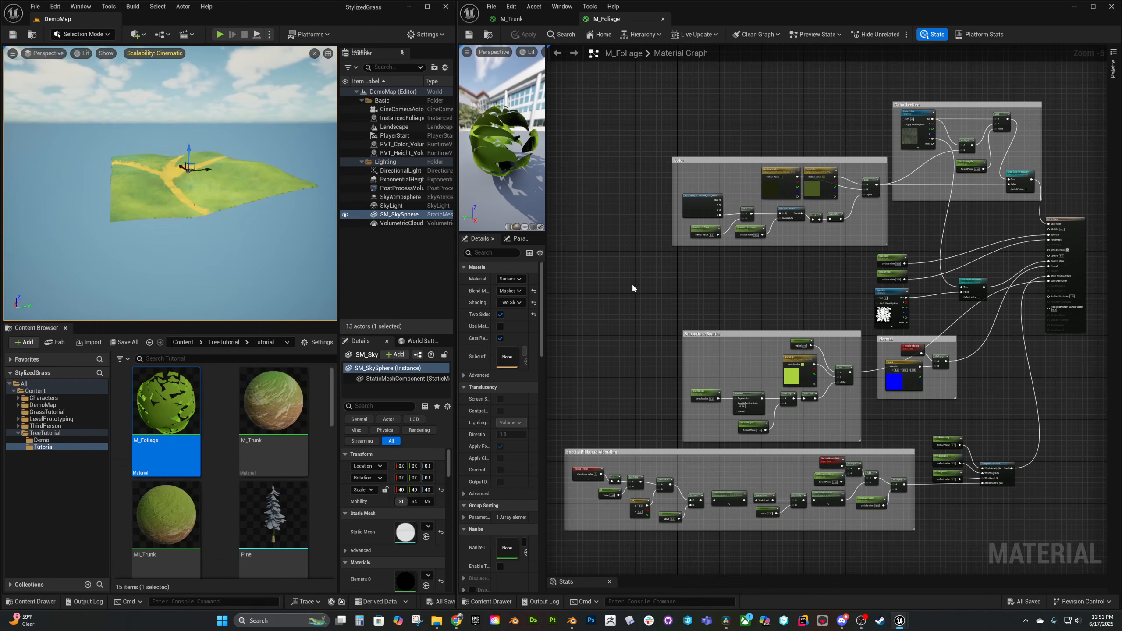
Create a material instance of M_Foliage named MI_PineLeaf
right_click(179, 398)
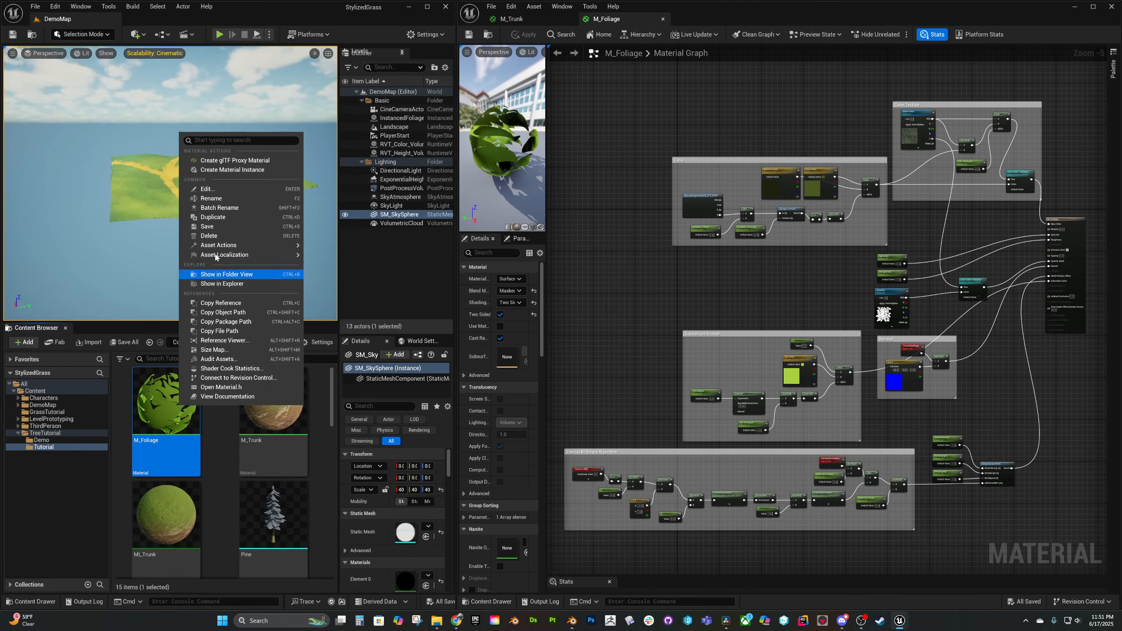
left_click(216, 171)
type("MI_PineLe")
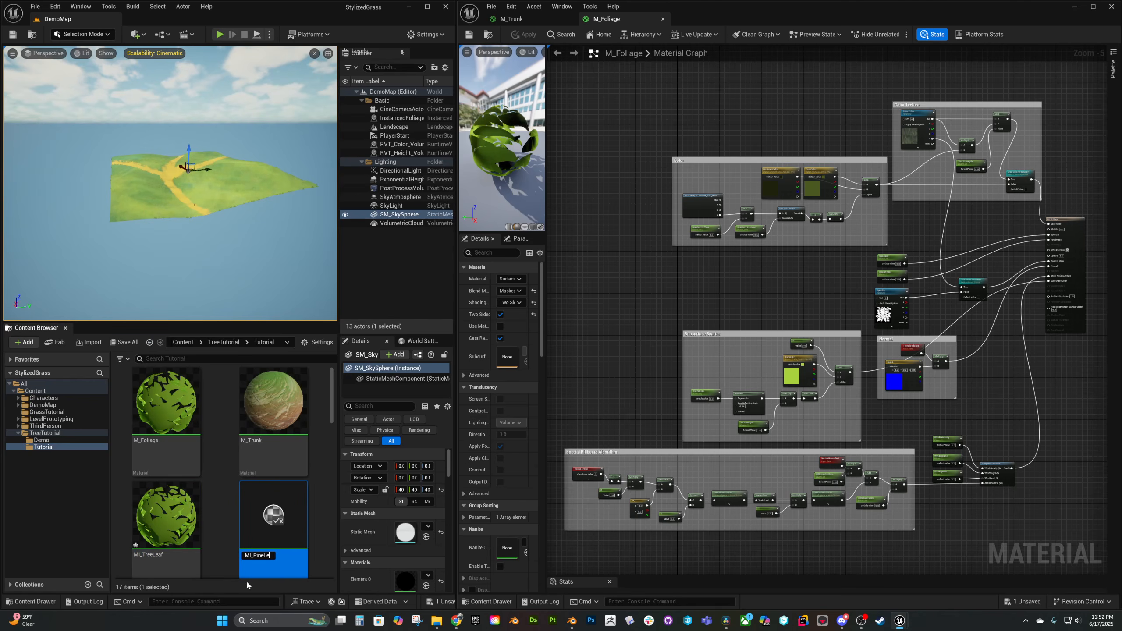
type("af")
key("Return")
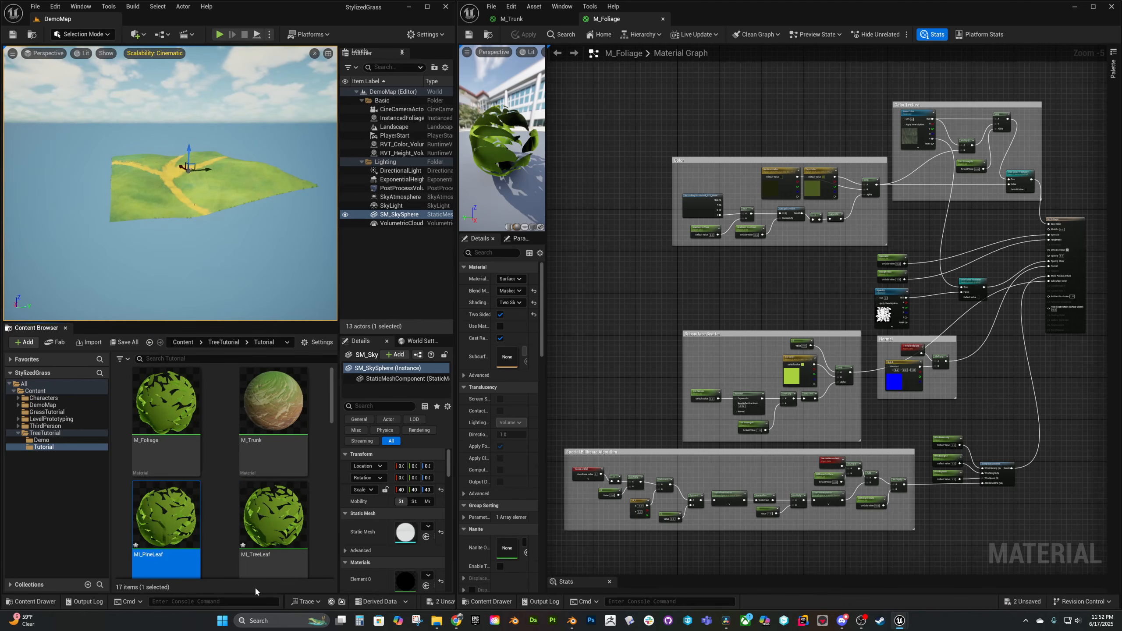
Open MI_PineLeaf, then override and enable its Use Color Texture? switch
double_click(169, 533)
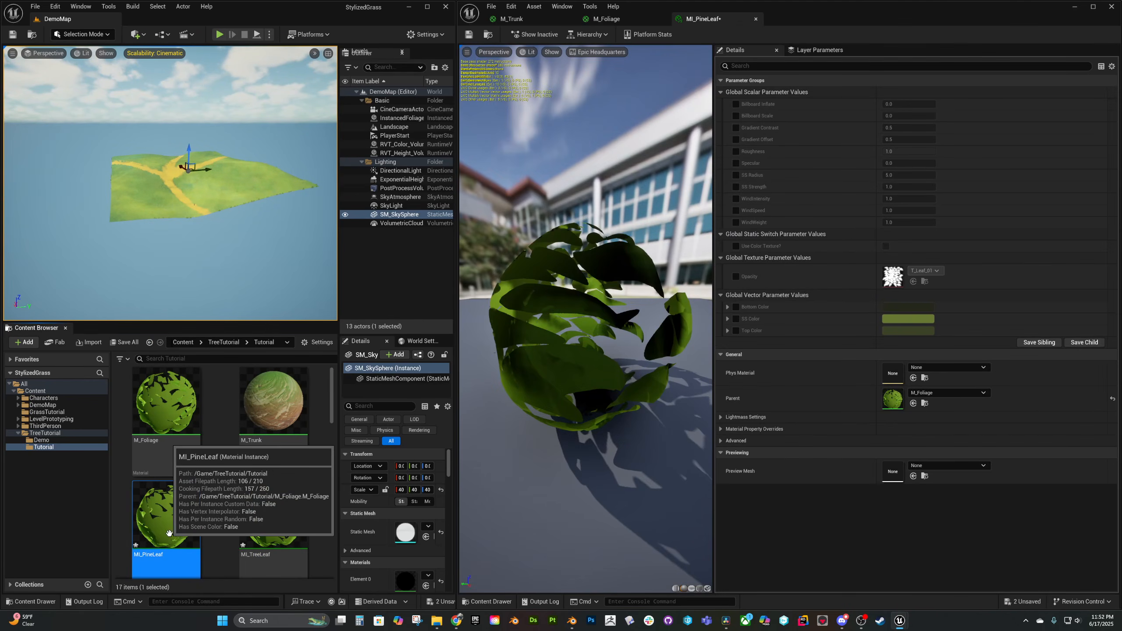
left_click(736, 247)
left_click(885, 246)
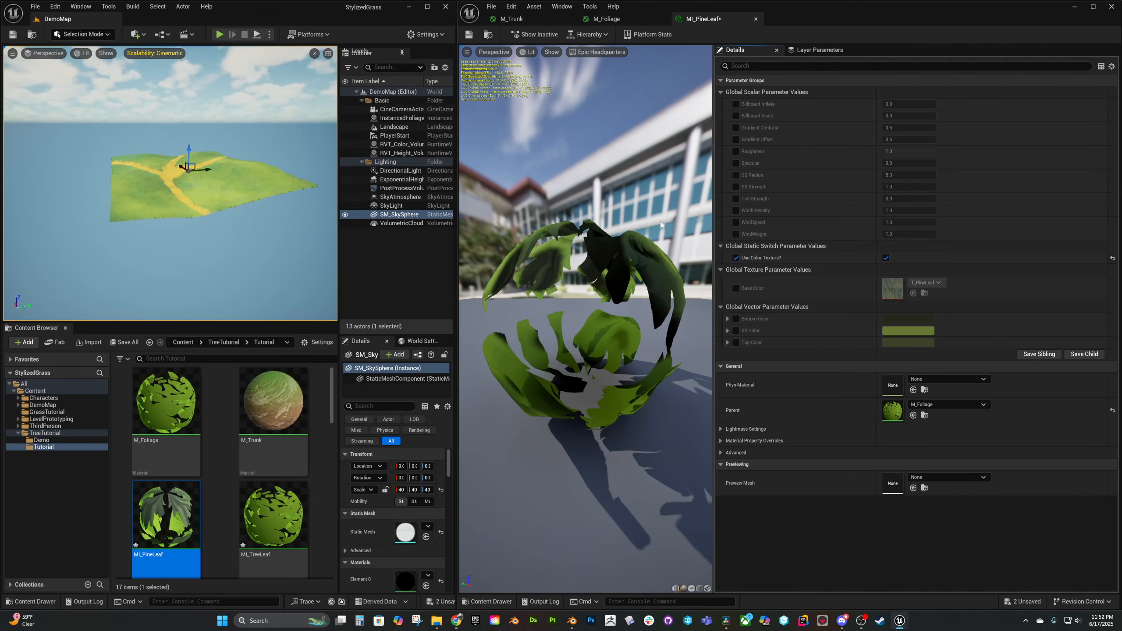
mouse_move(585, 318)
left_mouse_down()
mouse_move(663, 318)
mouse_move(662, 340)
mouse_move(609, 310)
mouse_move(585, 309)
left_mouse_up()
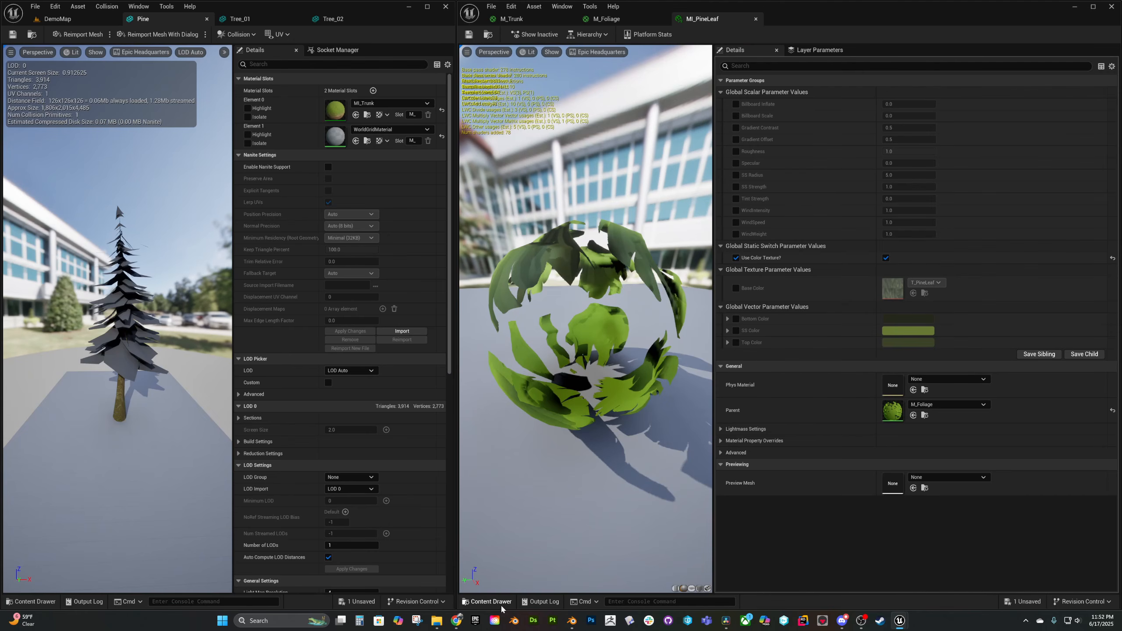
Assign MI_PineLeaf to the Pine mesh's Element 1 material slot
left_click(487, 601)
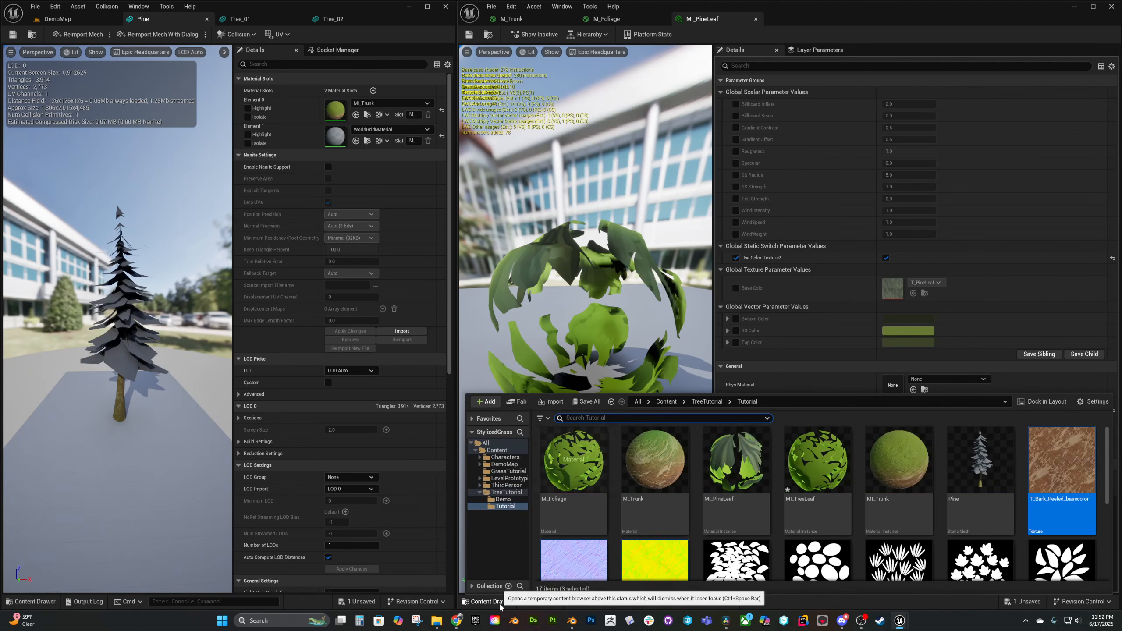
left_click_drag(736, 521, 339, 131)
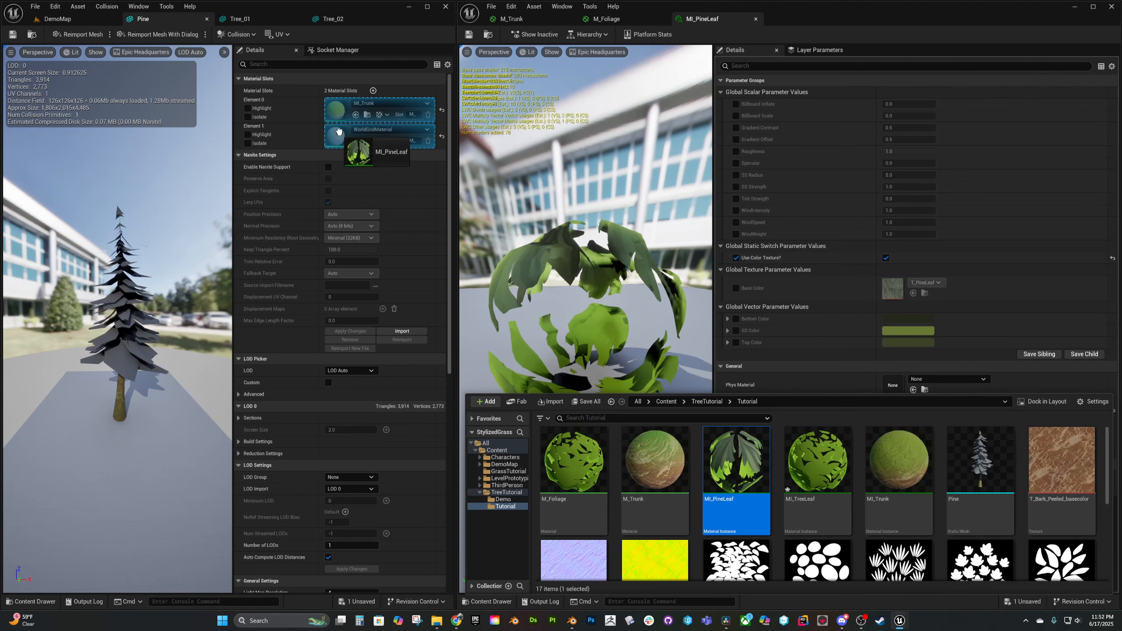
left_click_drag(338, 131, 338, 133)
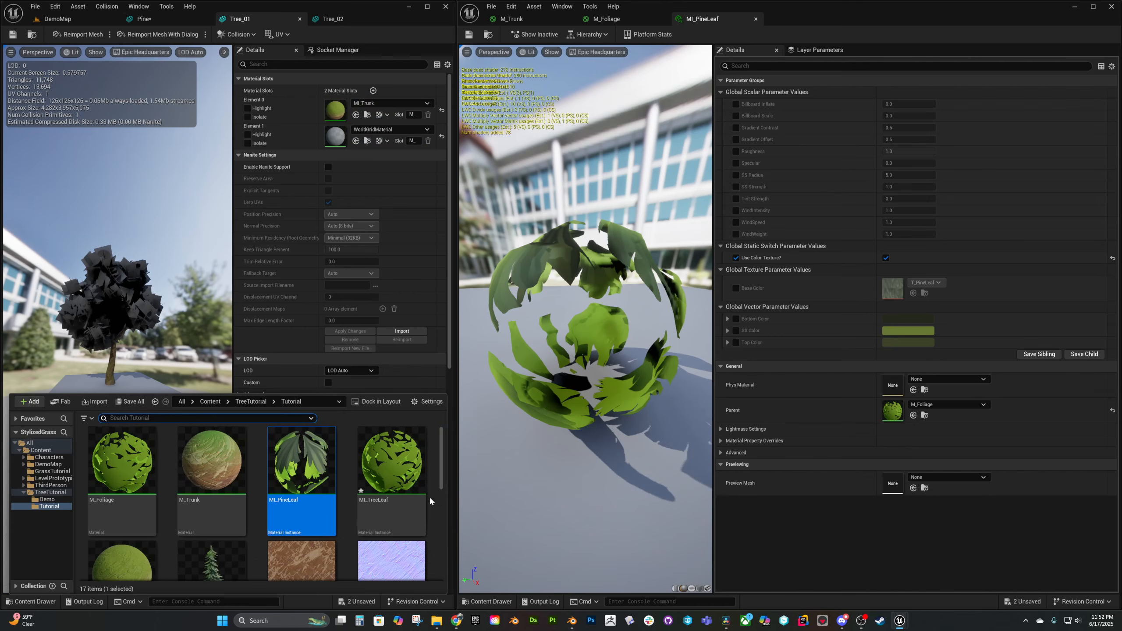
Assign MI_TreeLeaf to the Element 1 material slot of both the Tree_01 and Tree_02 meshes
left_click_drag(391, 464, 339, 141)
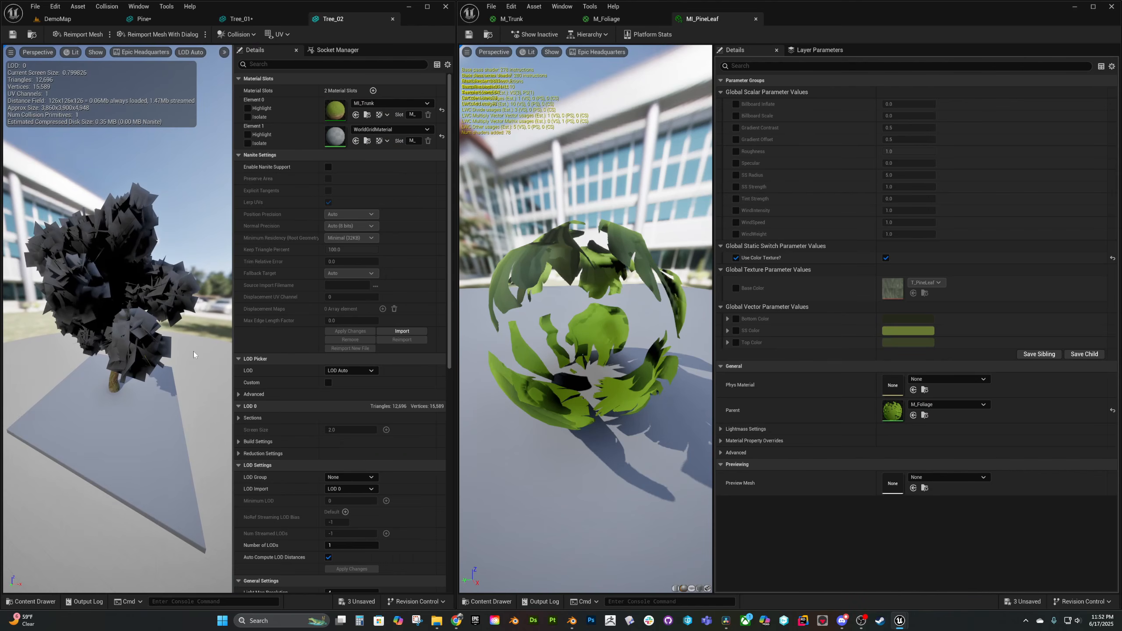
key("ctrl+space")
left_click_drag(391, 464, 336, 137)
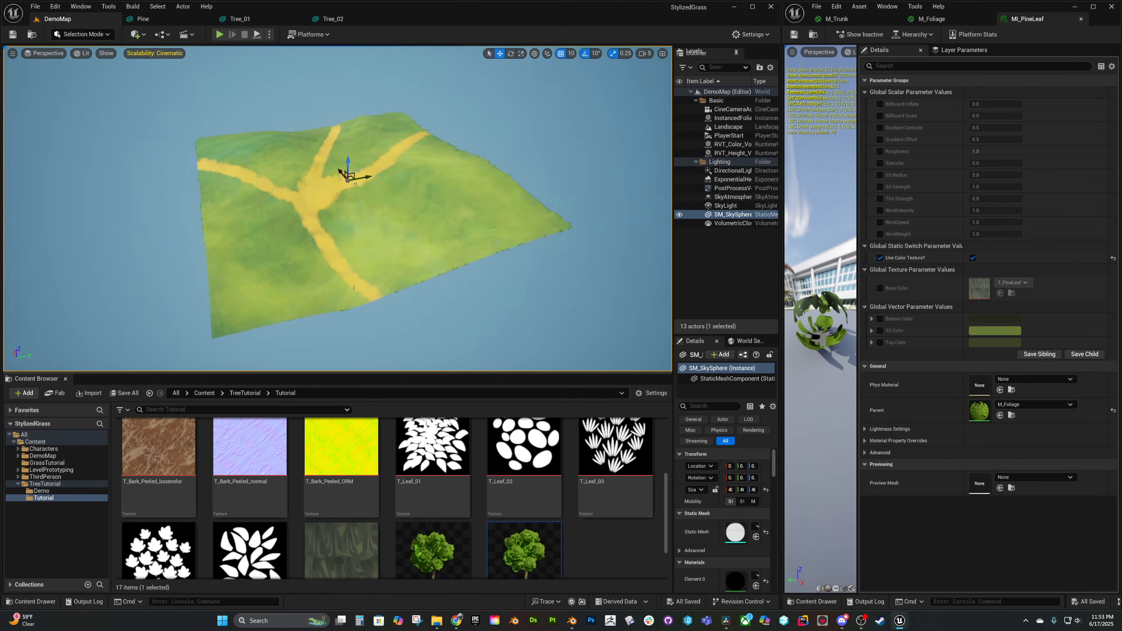
Place the Tree_01 and Tree_02 meshes on the landscape in DemoMap, spaced apart from each other
right_click_drag(337, 207, 331, 220)
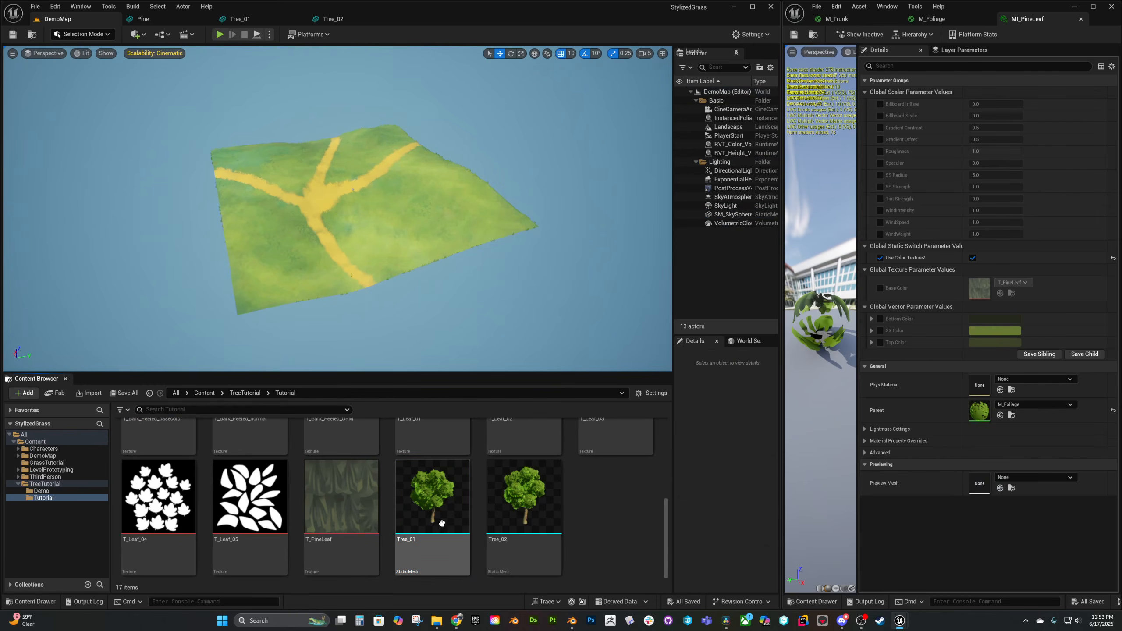
left_click_drag(441, 521, 398, 196)
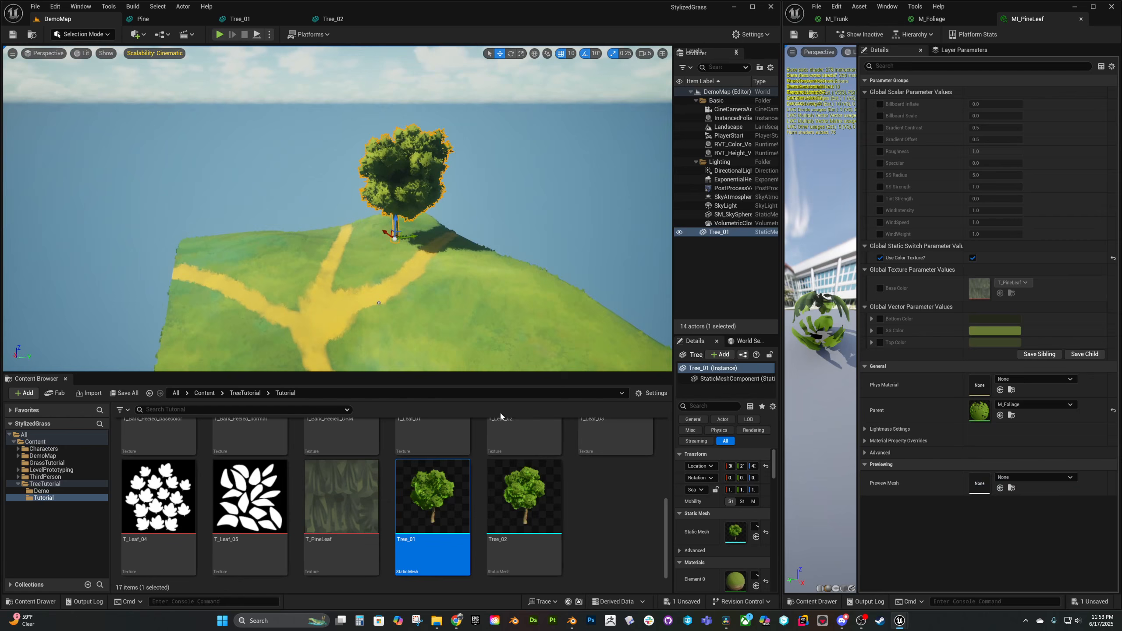
left_click_drag(524, 499, 313, 244)
left_click_drag(295, 245, 224, 249)
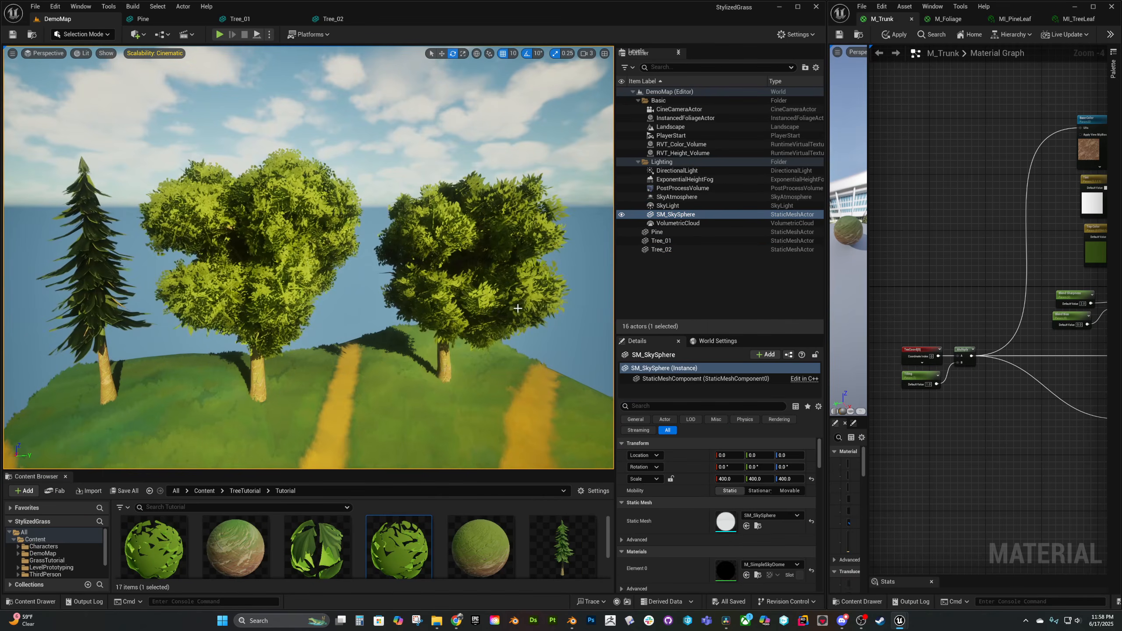
Enable Evaluate World Position Offset in Ray Tracing for Tree_01, Tree_02 and Pine together
left_click(290, 268, "shift")
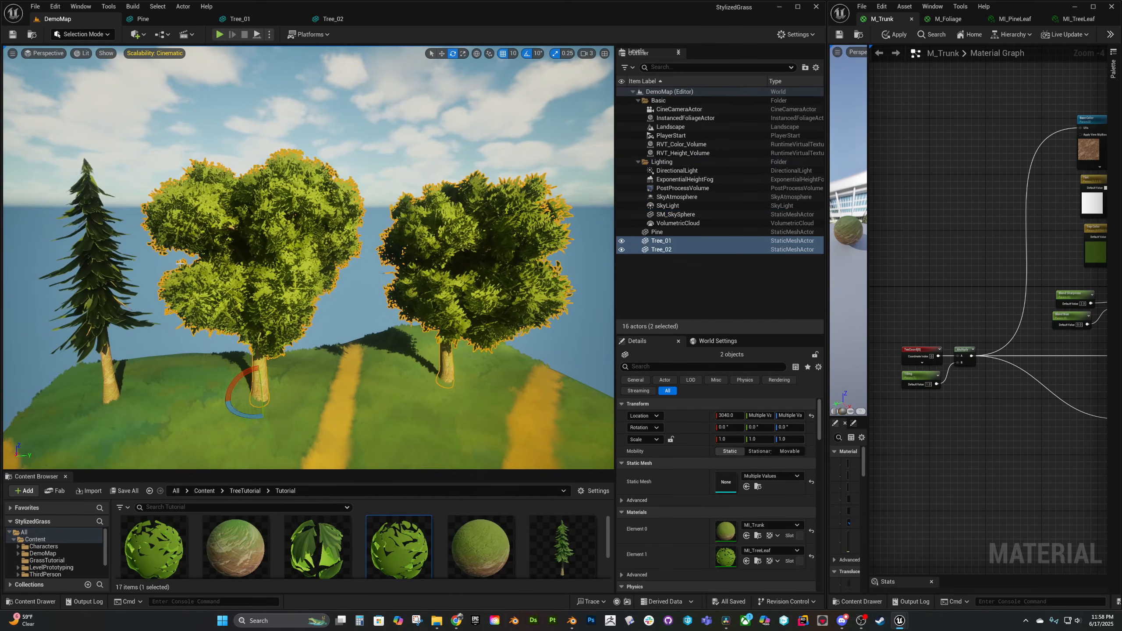
left_click(95, 270, "shift")
left_click(691, 367)
type("evaluate")
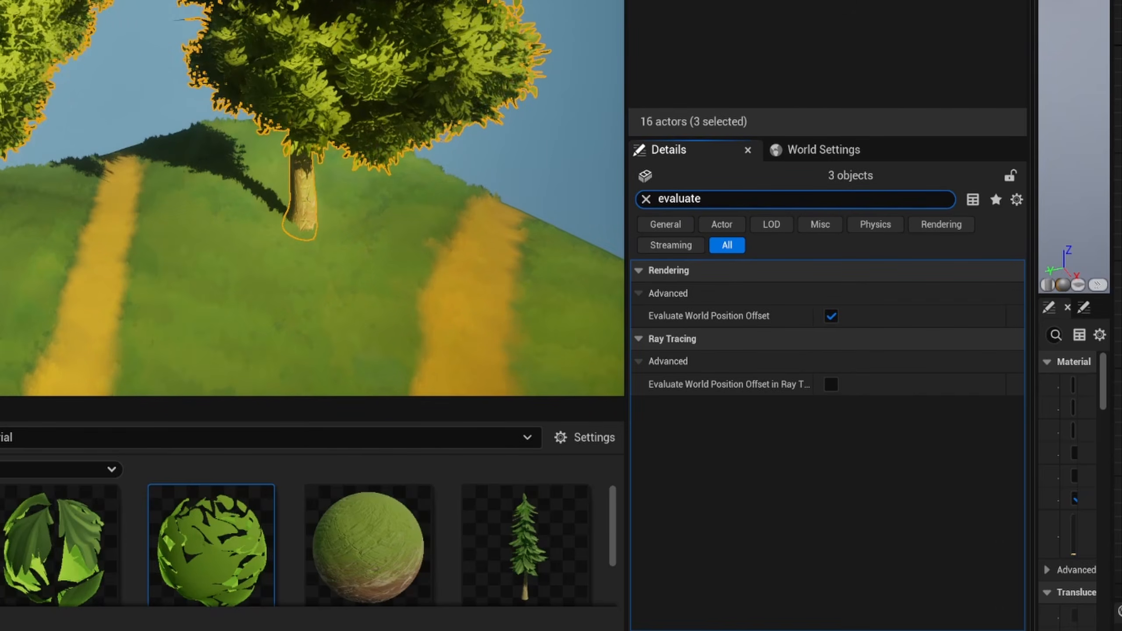
left_click(830, 383)
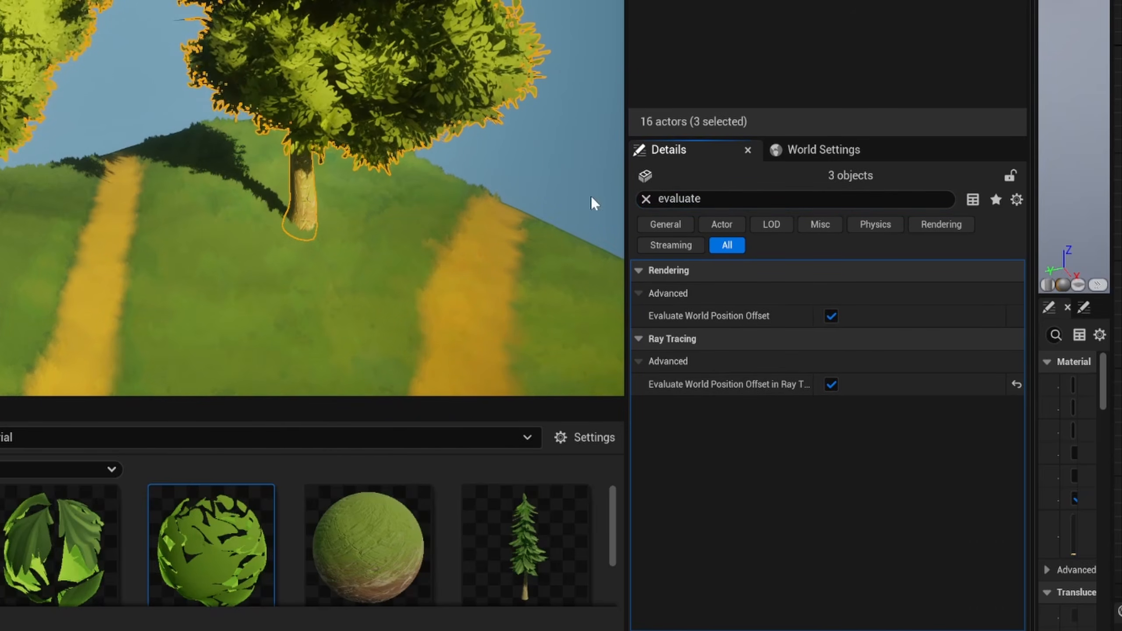
left_click(563, 166)
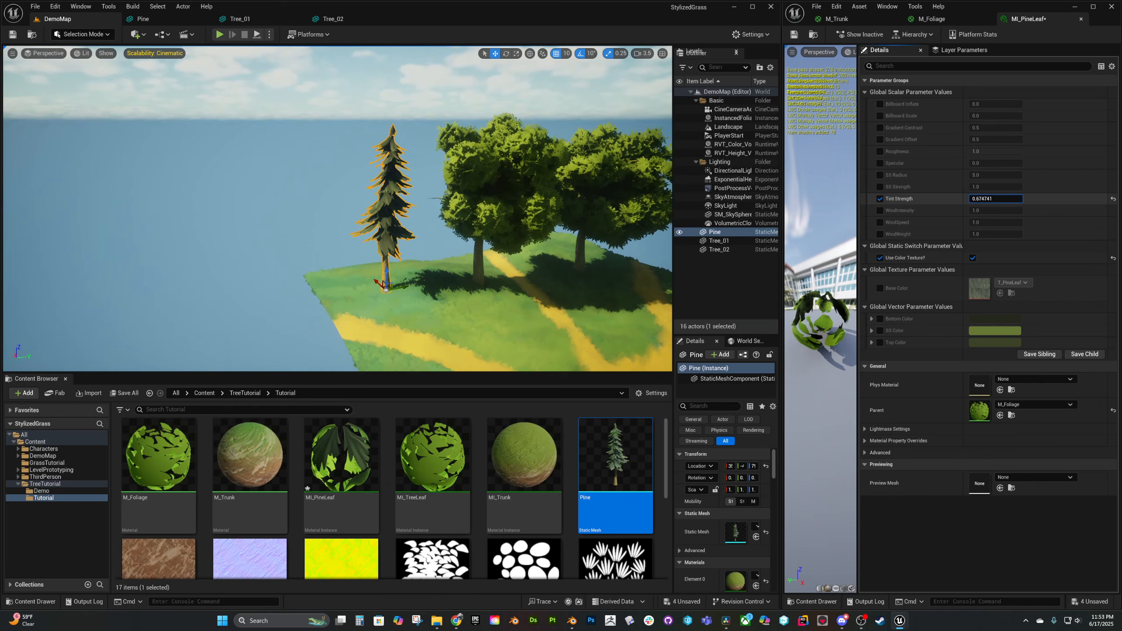
In MI_PineLeaf, set Tint Strength to 0.696074 and override Top Color with a bright yellow-green
left_click_drag(995, 198, 999, 199)
left_click(880, 342)
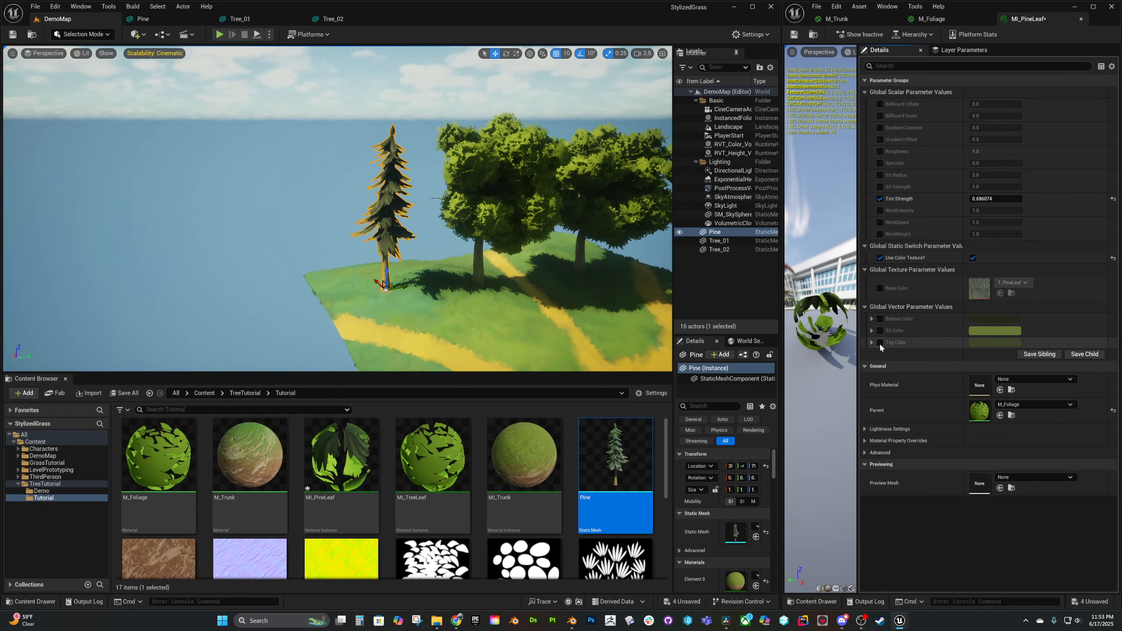
left_click(972, 342)
left_click_drag(910, 425, 914, 391)
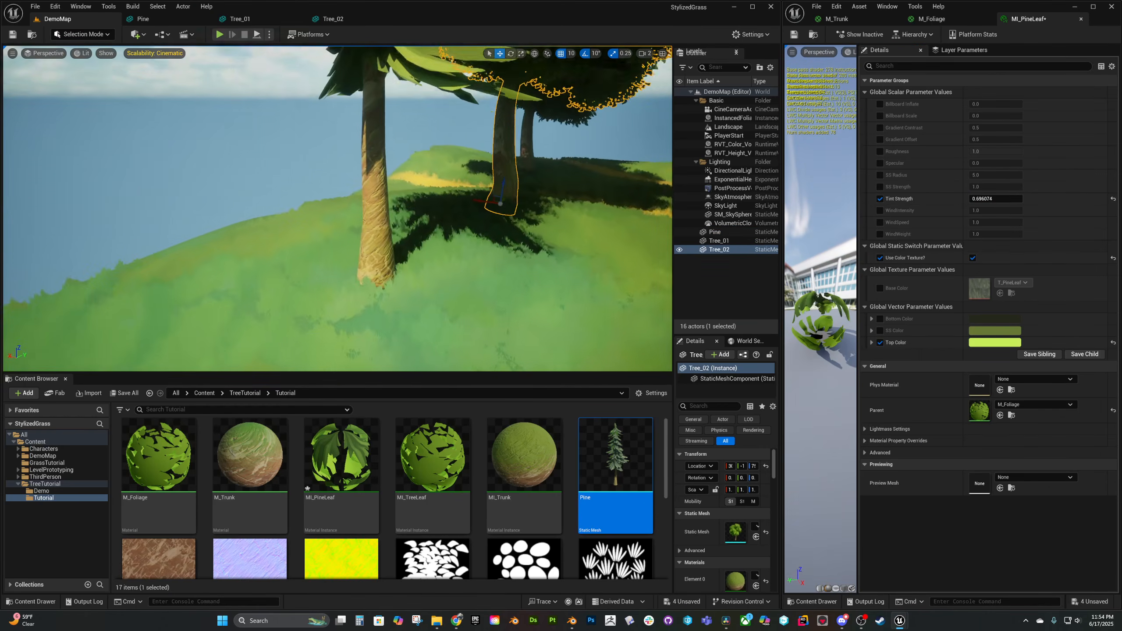
Rotate the DirectionalLight so that it lights the front of the three trees
right_click_drag(337, 208, 389, 168)
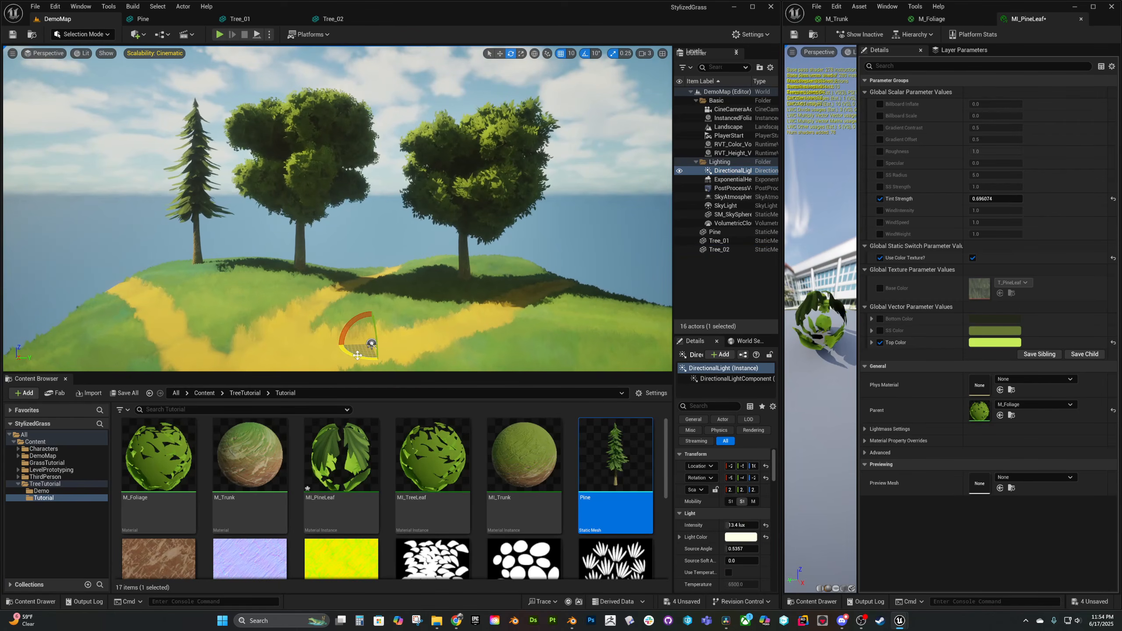
mouse_move(350, 330)
left_mouse_down()
mouse_move(371, 349)
mouse_move(328, 356)
mouse_move(374, 341)
mouse_move(365, 317)
left_mouse_up()
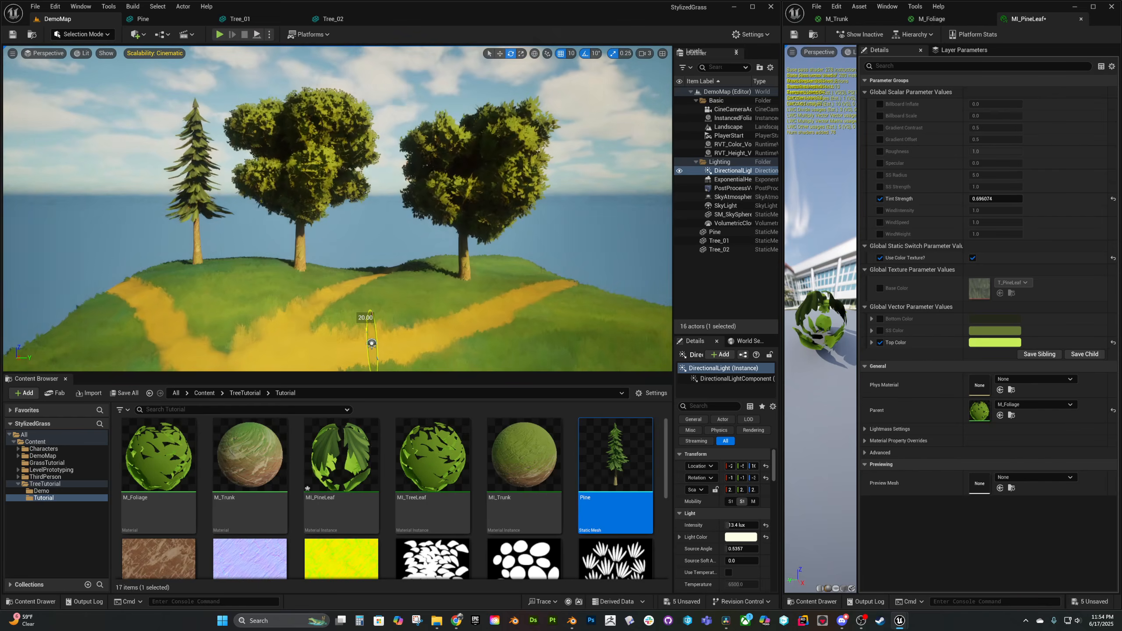
key("w")
right_click_drag(365, 317, 405, 315)
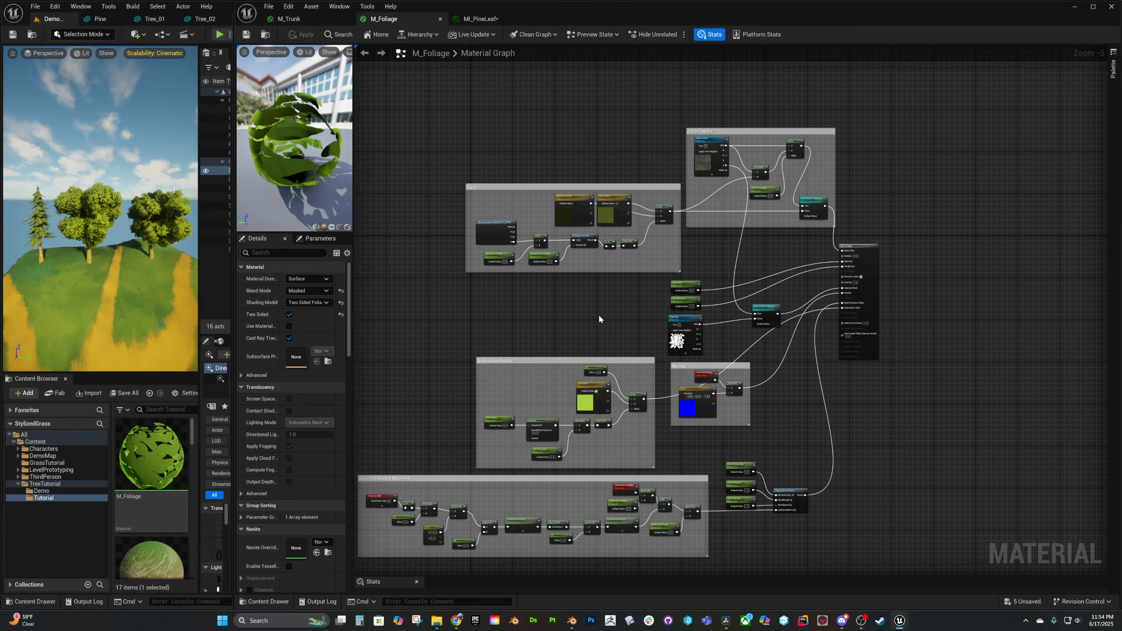
In M_Foliage, move the subsurface, normal, billboard and wind nodes down and the Color and color texture groups up to free space
right_click_drag(598, 314, 664, 228)
left_click_drag(933, 499, 417, 277)
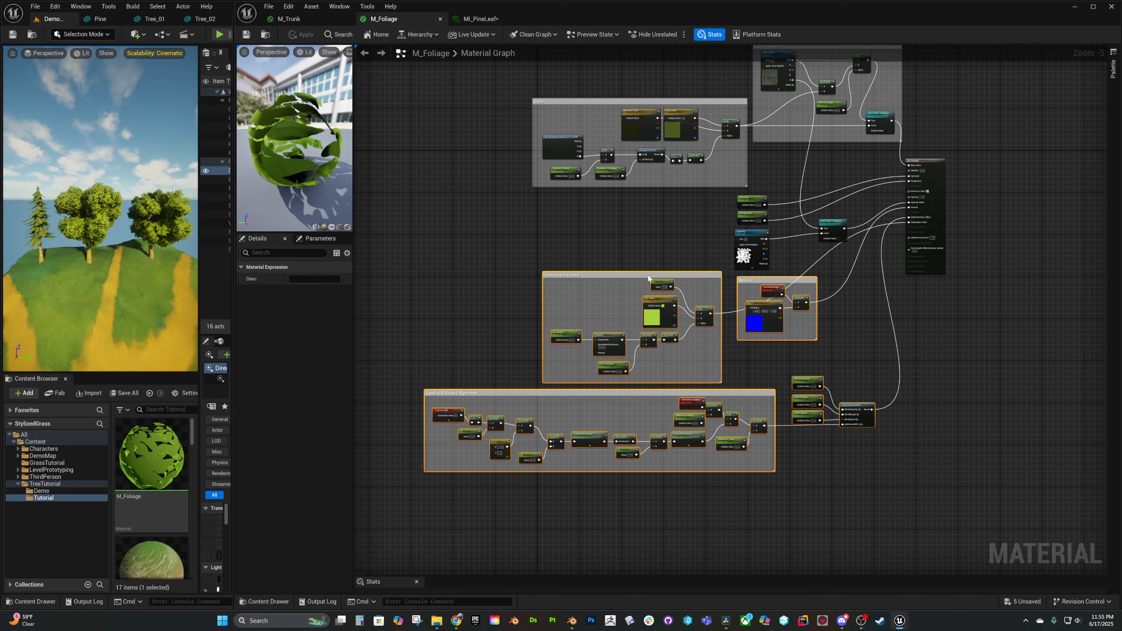
left_click_drag(651, 280, 637, 360)
left_click_drag(444, 159, 815, 298)
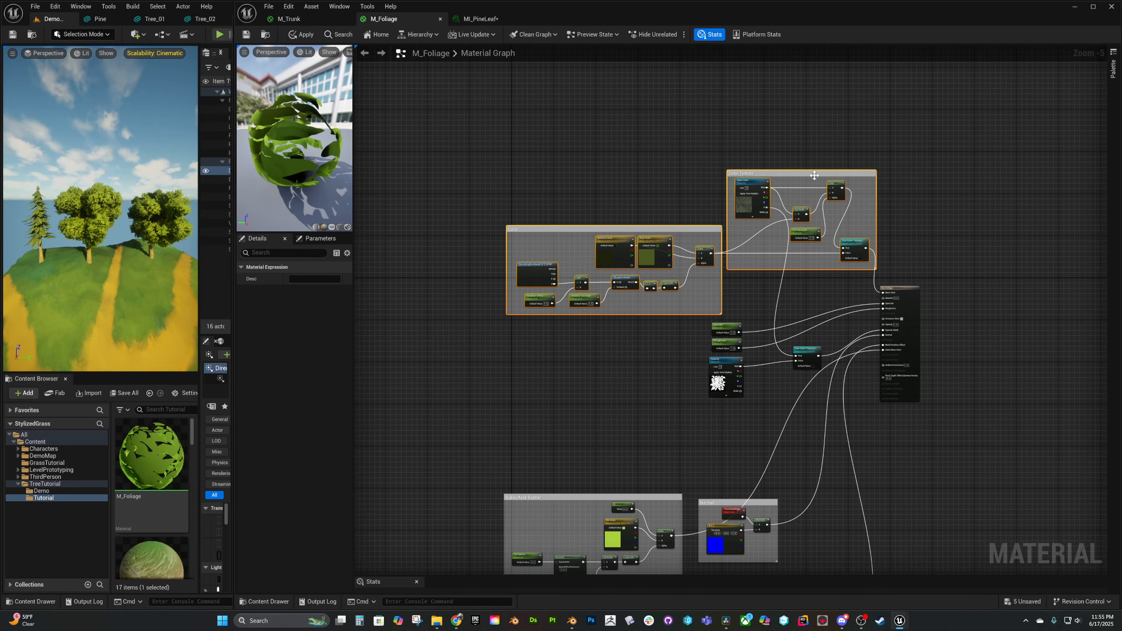
left_click_drag(814, 175, 801, 89)
Add a static switch parameter named "Use CrossFade?" and feed the Use Color Texture? output into its False input
left_click(690, 353)
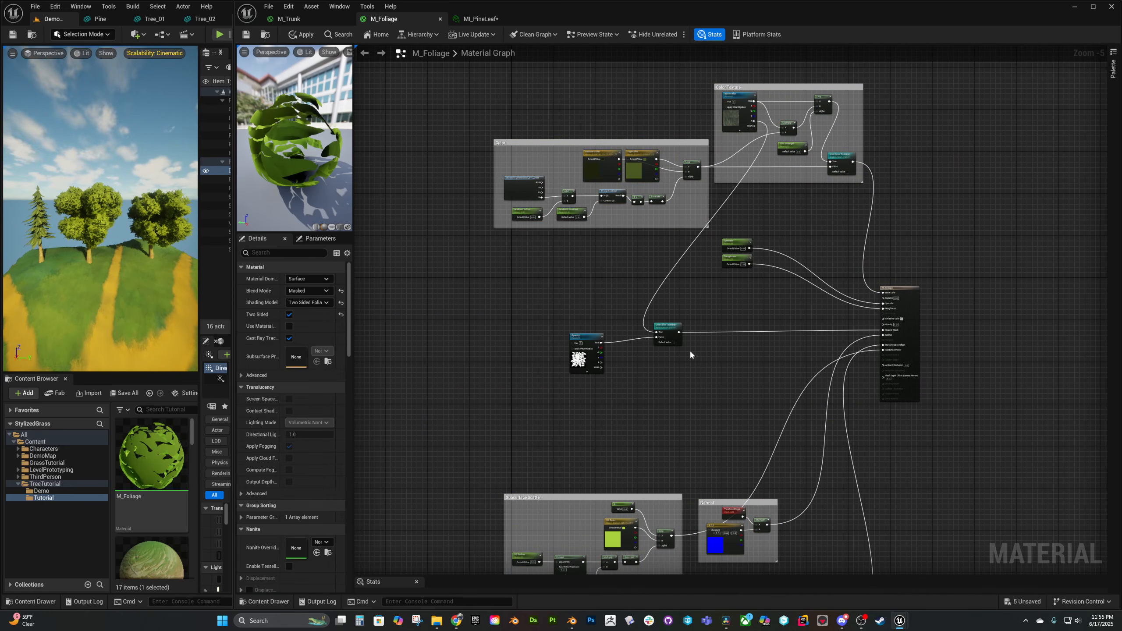
scroll(690, 354, "up", 5)
right_click(843, 359)
type("staticswitc")
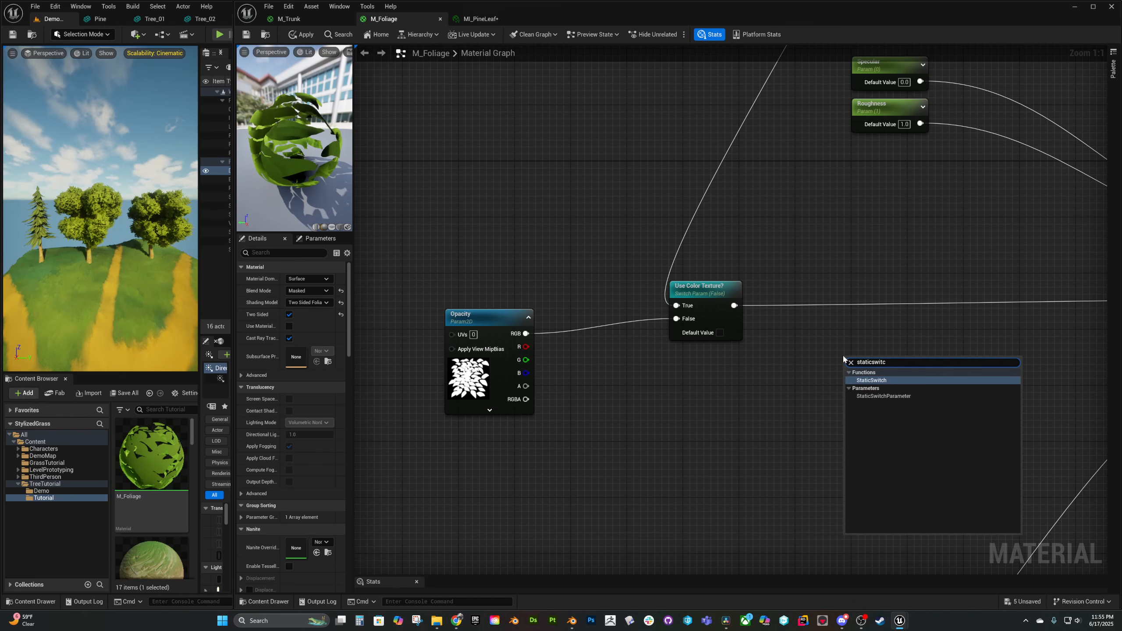
left_click(866, 397)
type("Use C")
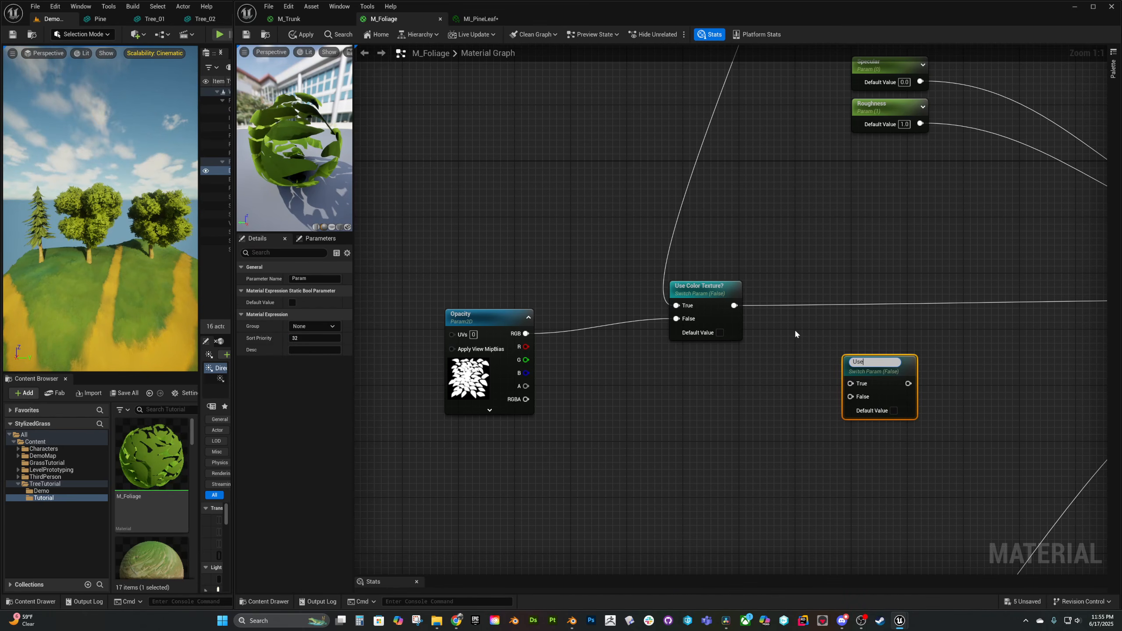
type("rossFade?")
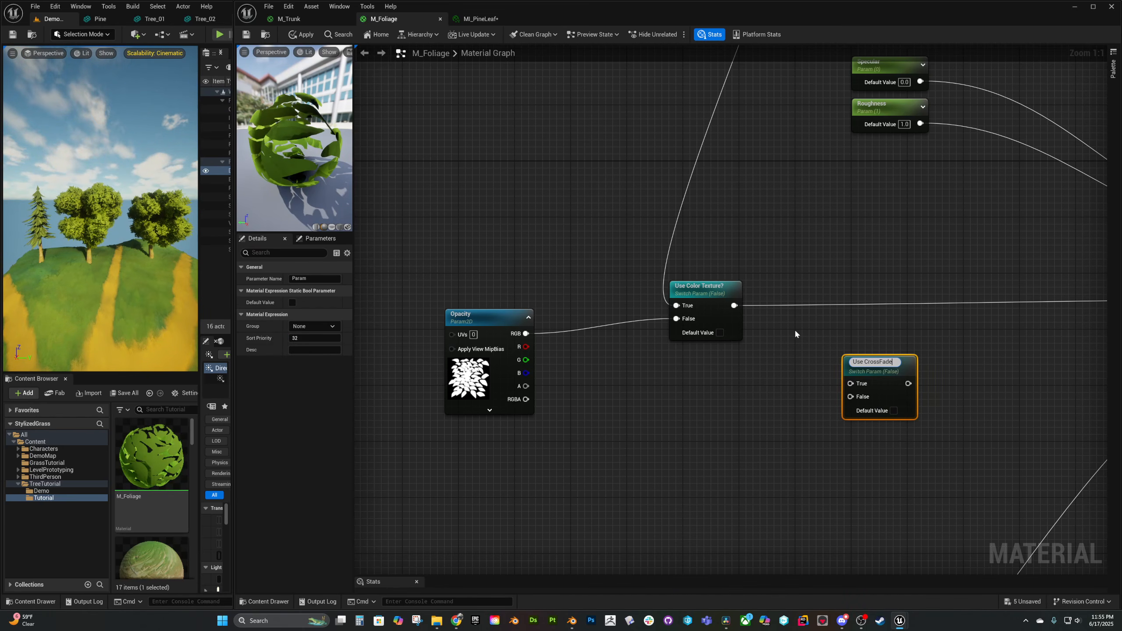
left_click(794, 333)
left_click_drag(733, 305, 960, 325)
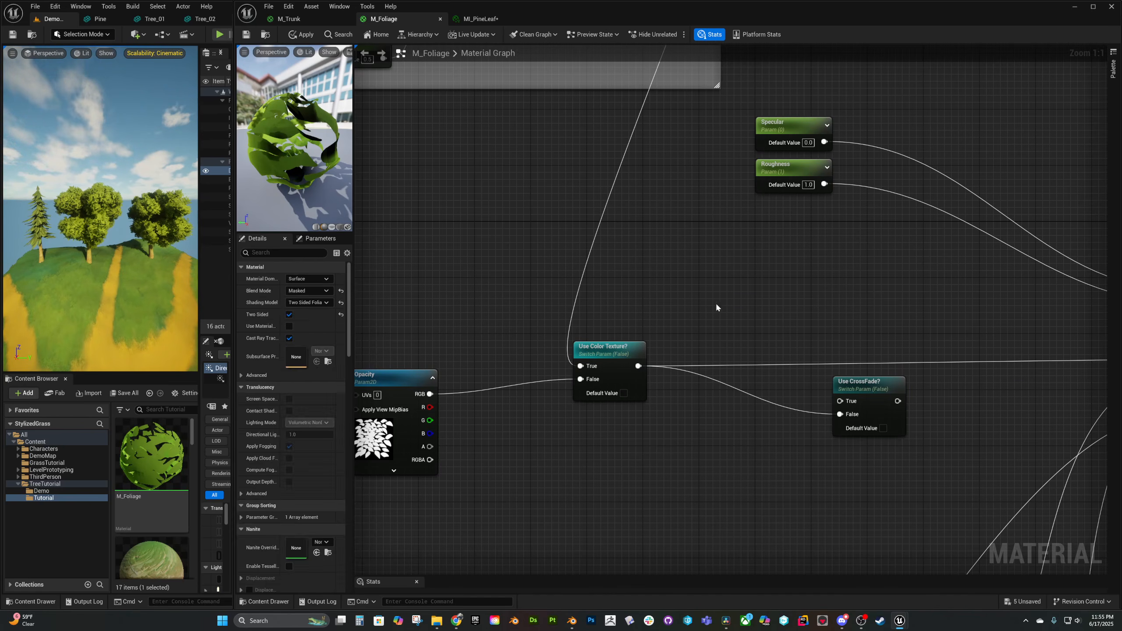
Feed Use Color Texture? into a new Multiply node's B input, then through Saturate into the True input of Use CrossFade?
key("m")
left_click(712, 302)
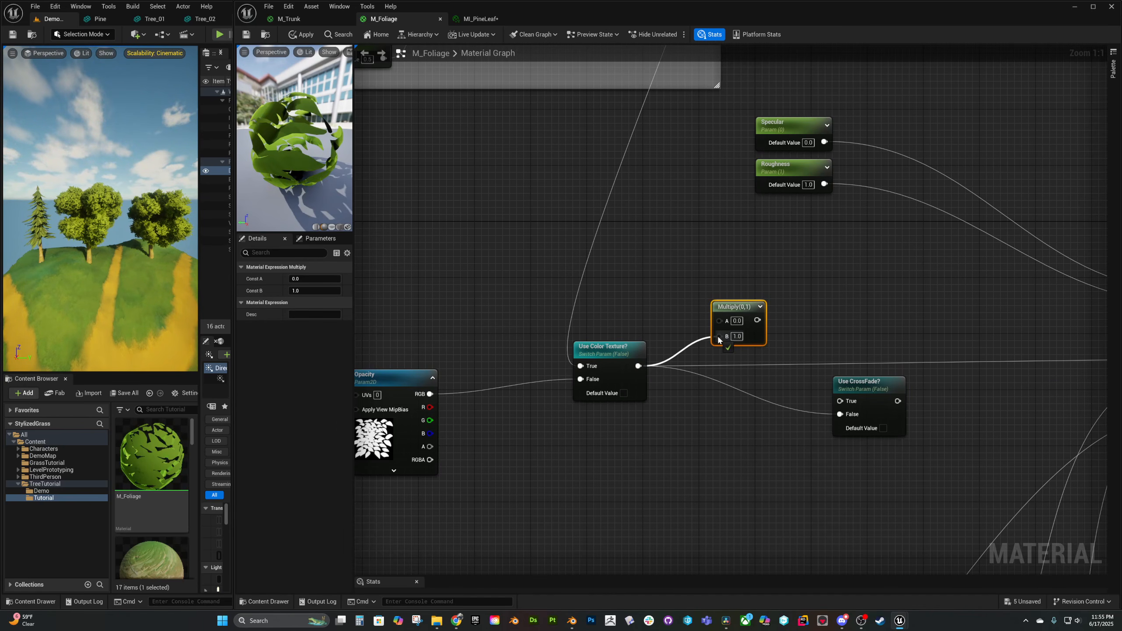
left_click_drag(718, 340, 978, 360)
type("saturate")
key("Return")
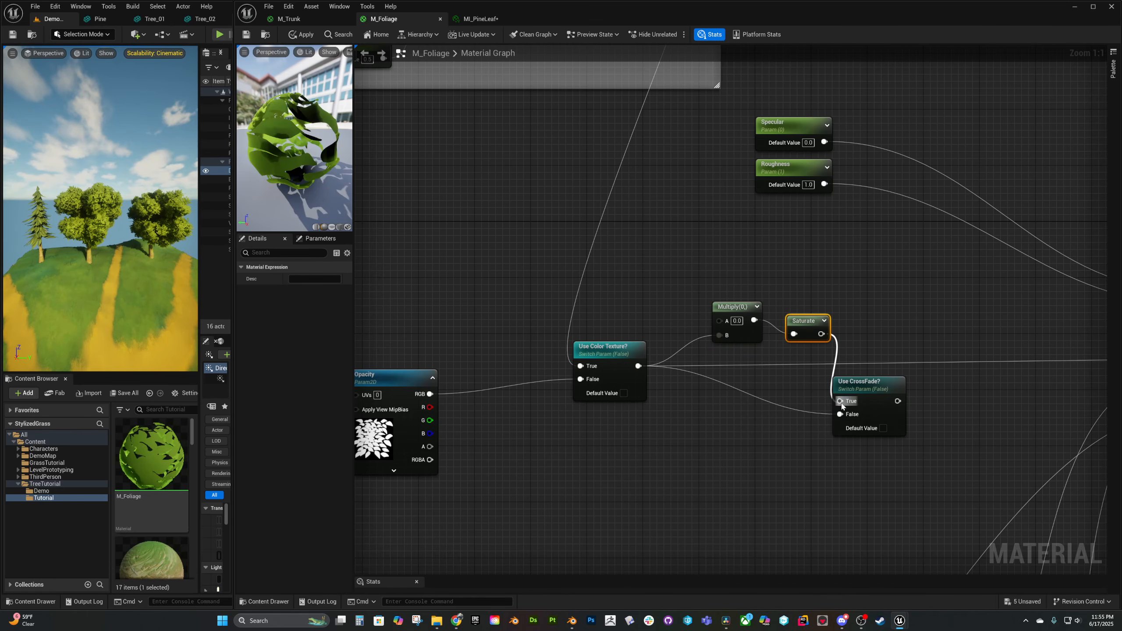
Connect Use CrossFade? to the material's Opacity Mask input and align the switch with the Saturate node
scroll(842, 405, "down", 3)
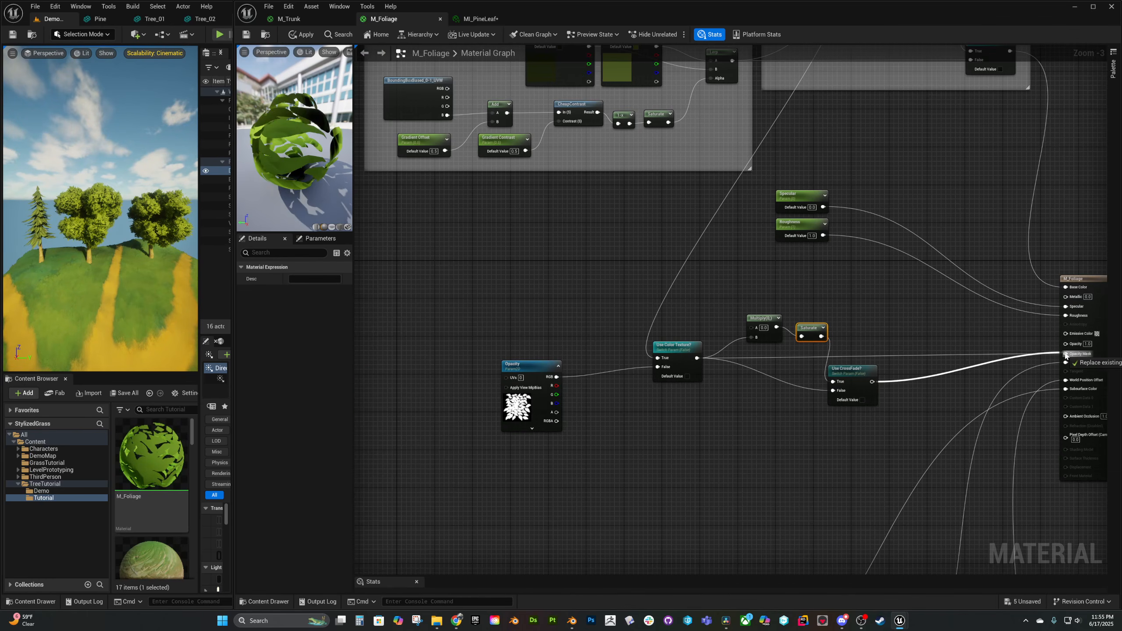
left_click_drag(1064, 354, 1064, 354)
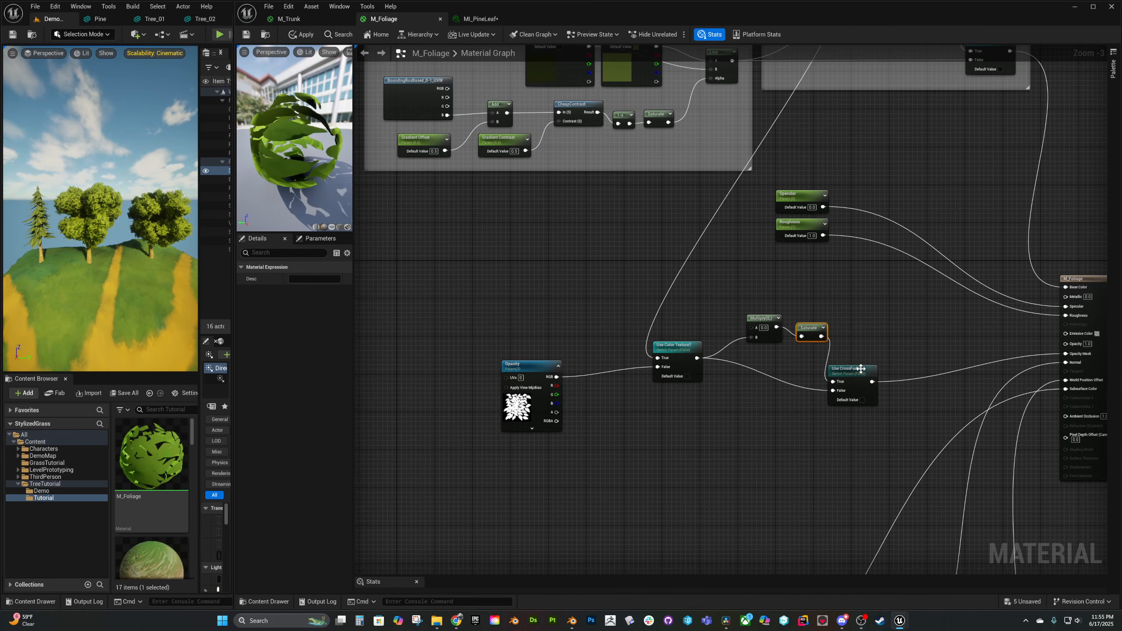
left_click_drag(859, 373, 868, 347)
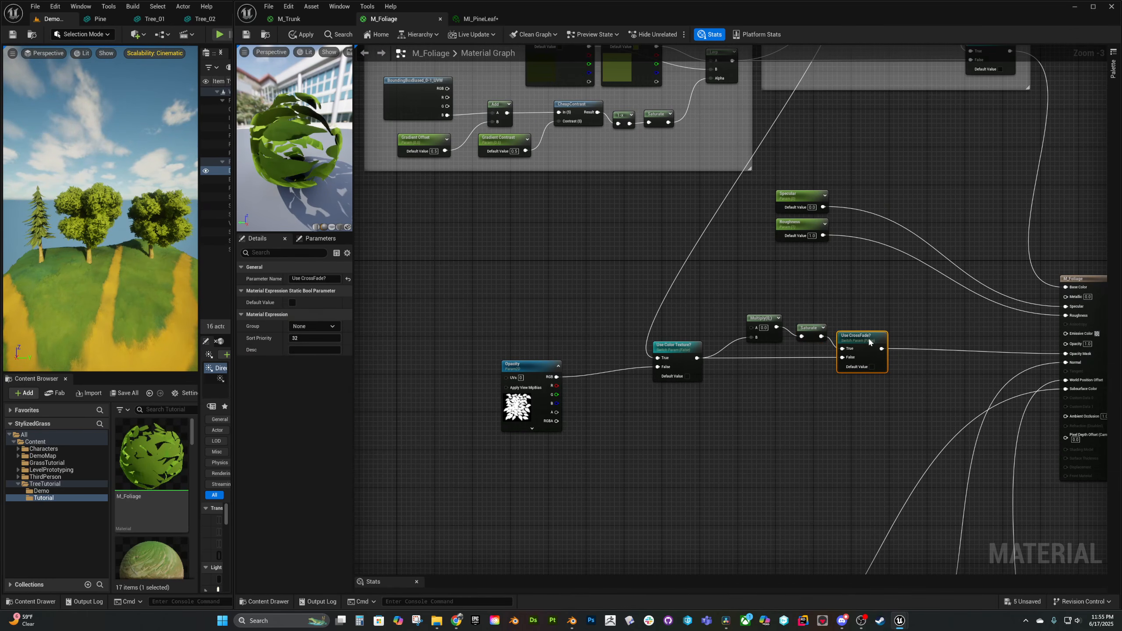
Add an Absolute World Position node with its XYZ output feeding a DDY node, and place a DDX node below it
scroll(480, 267, "up", 2)
right_click(480, 269)
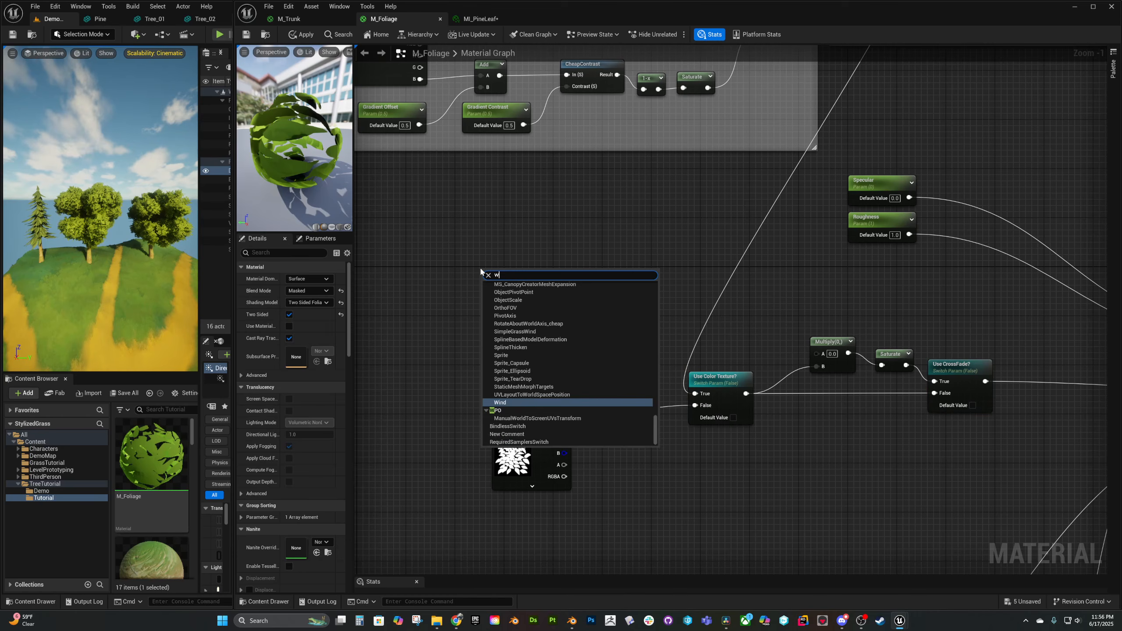
type("worldpos")
key("Return")
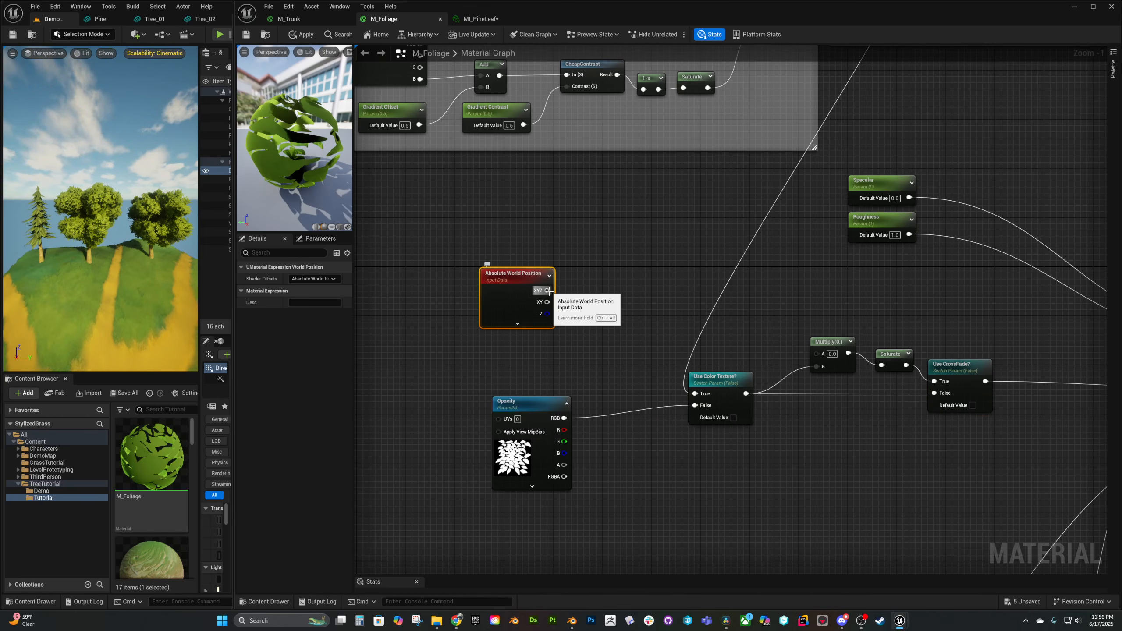
left_click_drag(548, 291, 584, 287)
type("ddx")
key("Return")
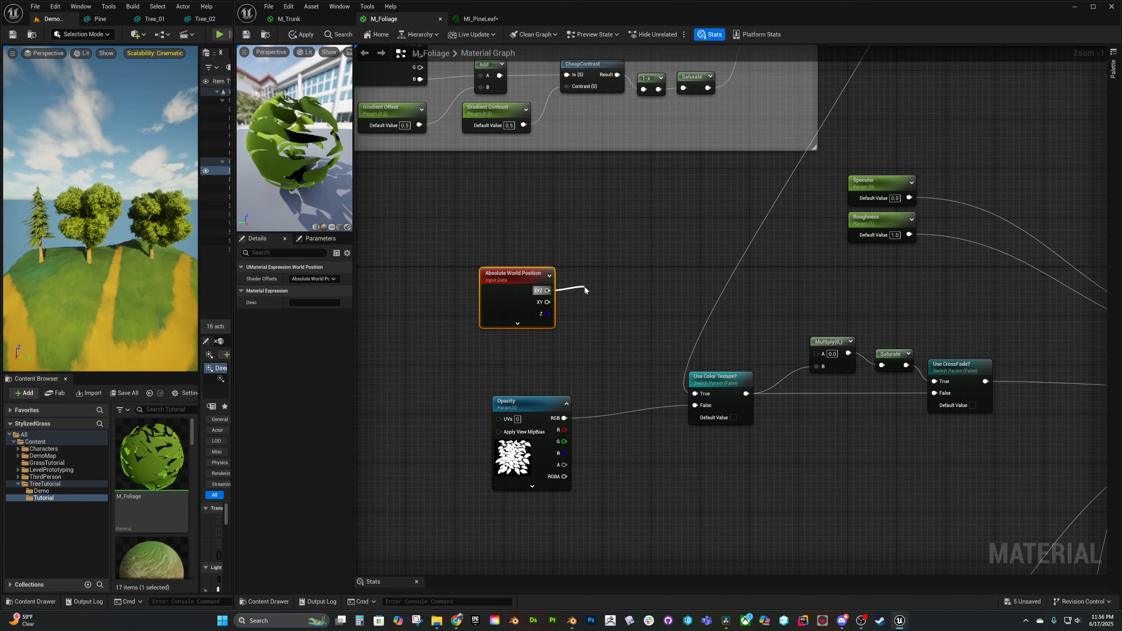
scroll(584, 290, "up", 1)
right_click(583, 312)
type("ddx")
key("Return")
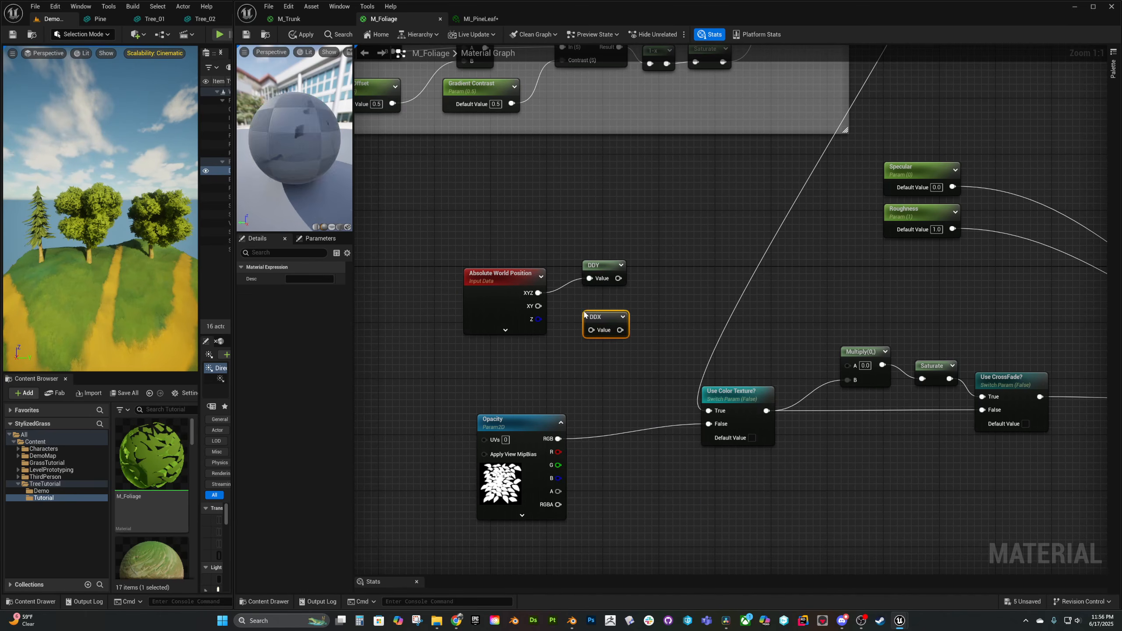
Feed XYZ into DDX as well, combine DDY and DDX in a Cross node, and pass the result into Normalize
left_click_drag(537, 293, 661, 281)
type("cross")
key("Return")
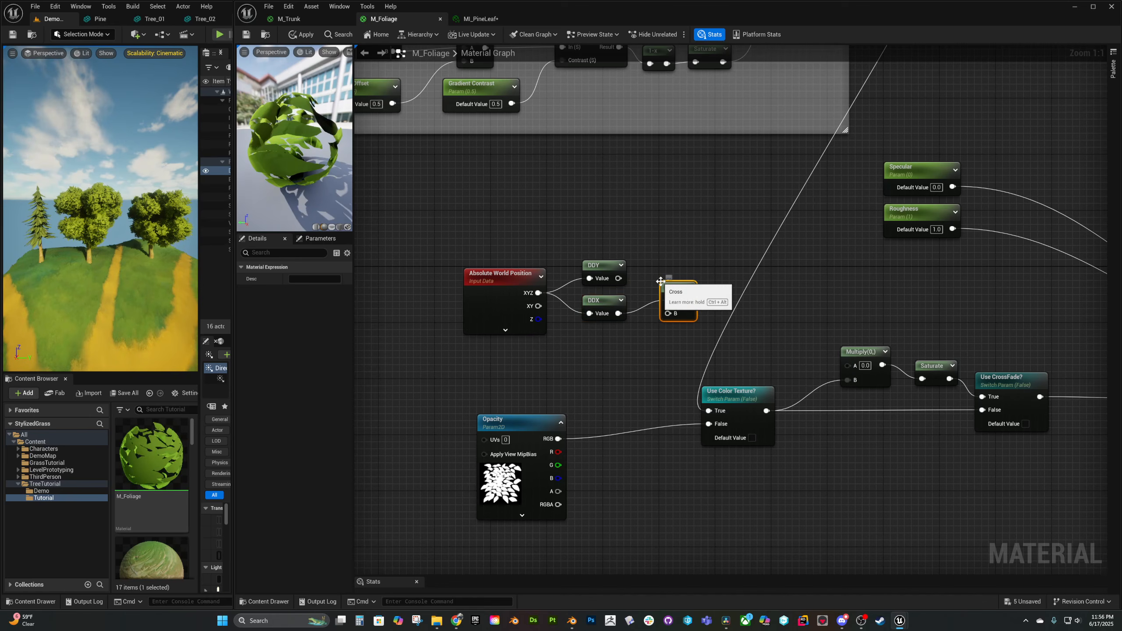
left_click_drag(664, 296, 804, 299)
type("normalize")
key("Return")
Add a Dot node with the normalized vector in its B input, and place a Camera Vector node above Normalize
left_click(758, 293)
type("dot")
key("Return")
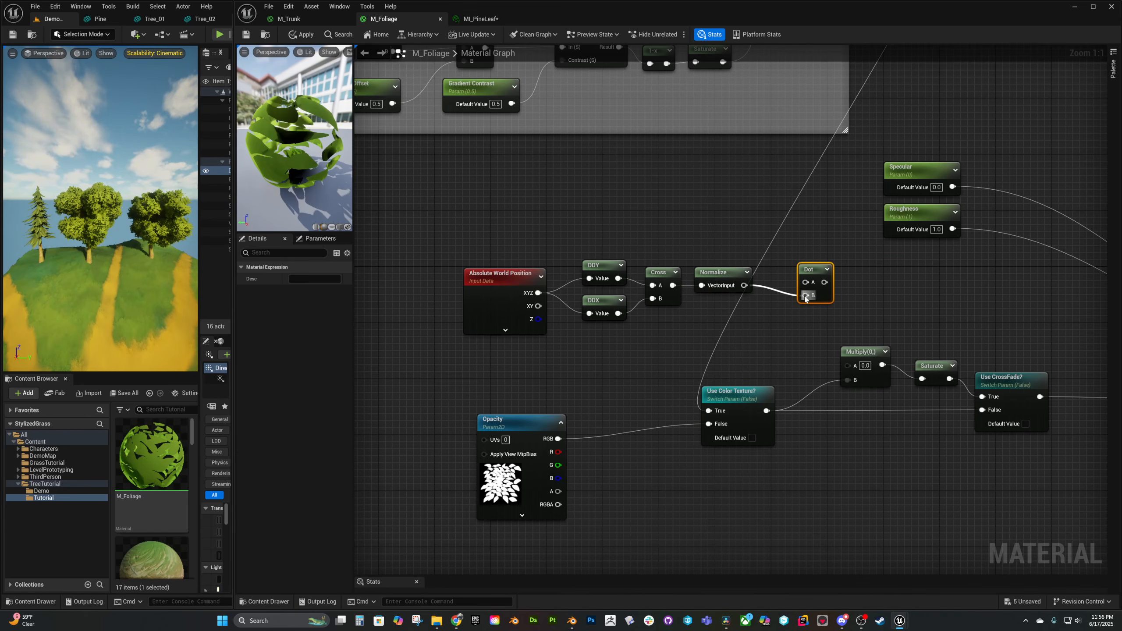
right_click(696, 212)
type("camera")
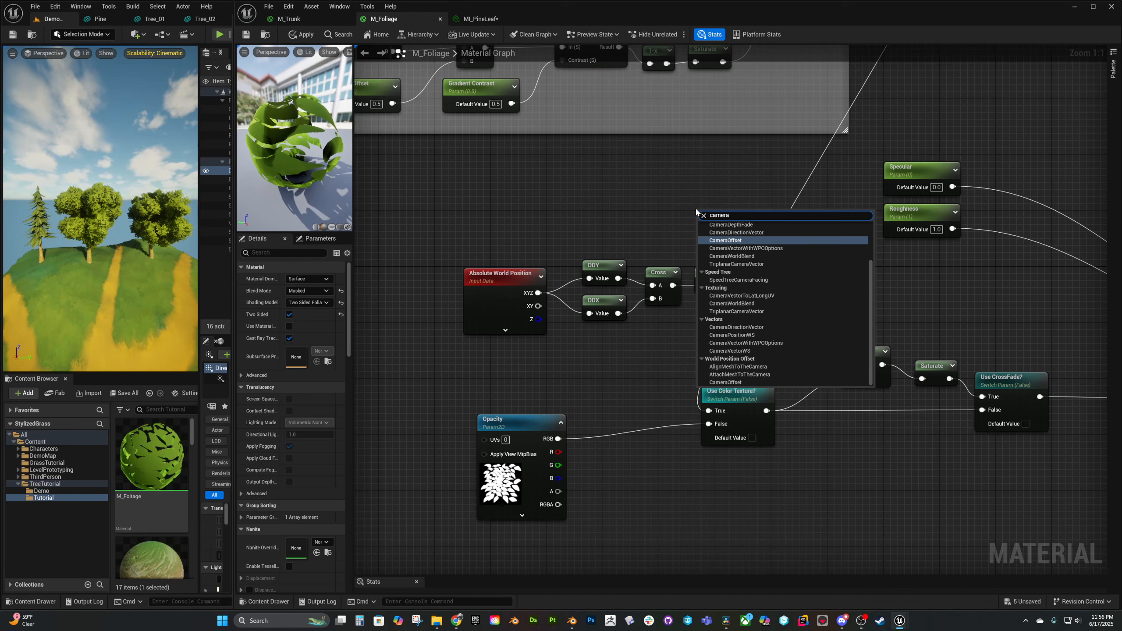
type("vector")
key("Return")
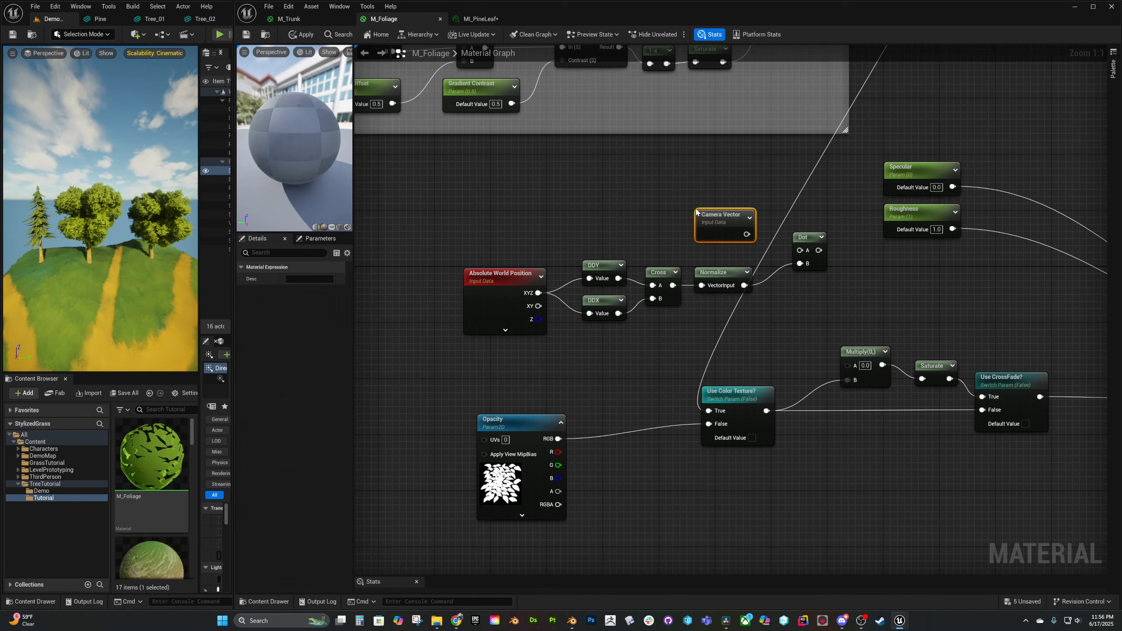
Connect Camera Vector to the Dot node's A input and route the Dot result through Abs into the opacity Multiply's A input
left_click_drag(746, 234, 857, 291)
type("abs")
key("Return")
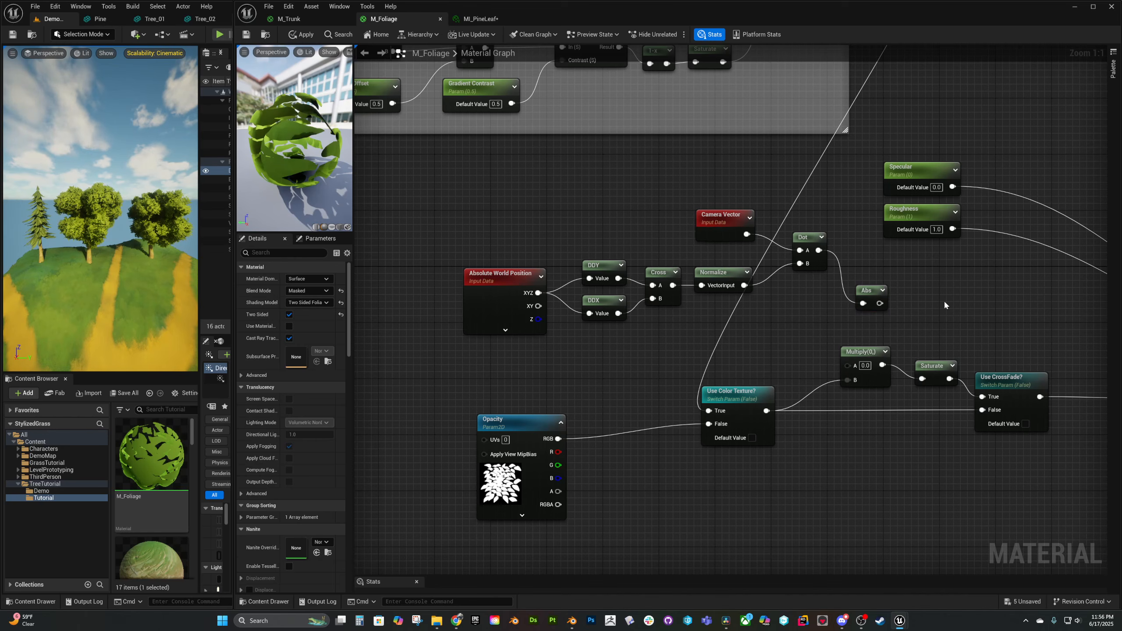
left_click_drag(880, 303, 847, 365)
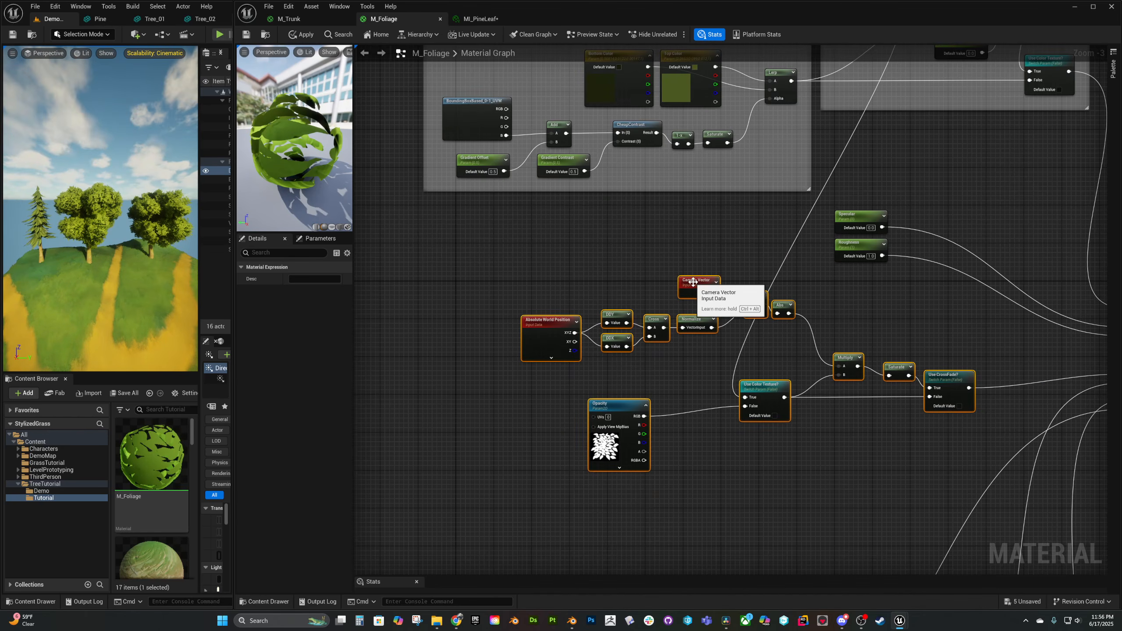
Group the opacity and cross-fade nodes in a comment box titled Opacity
key("c")
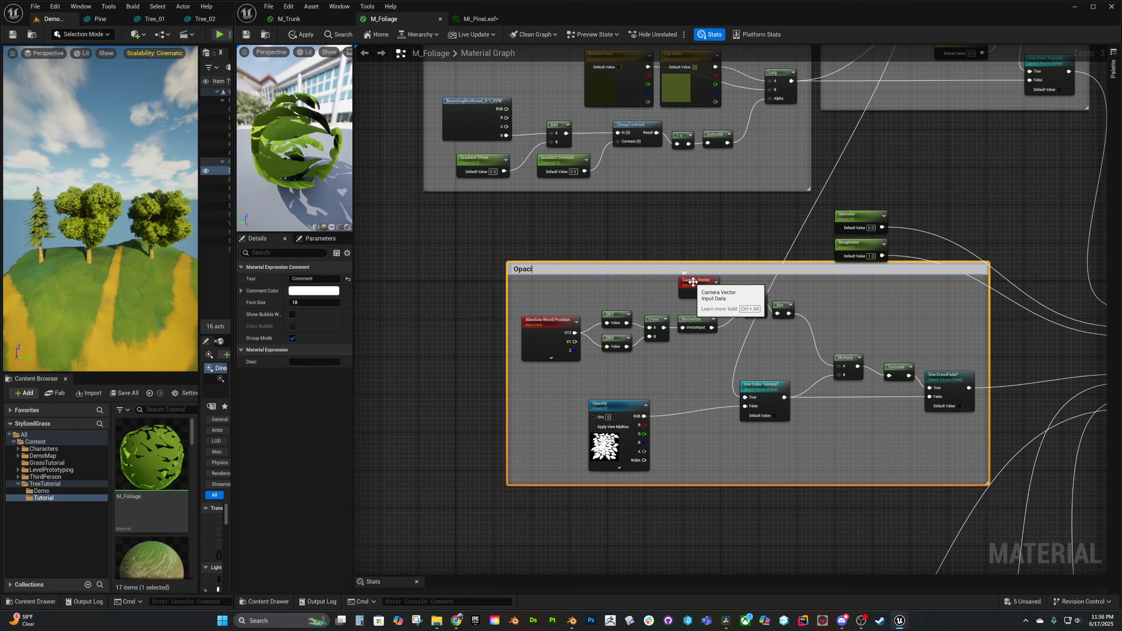
key("Return")
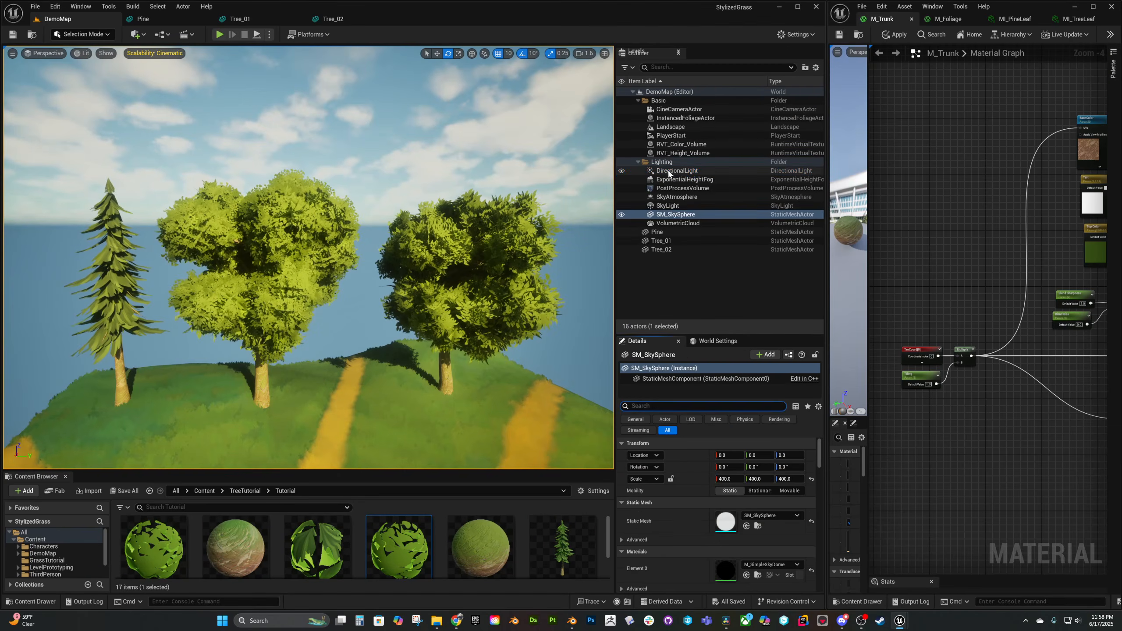
Set Cast Ray Traced Shadows to Disabled on the DirectionalLight
left_click(668, 172)
left_click(658, 406)
type("ray")
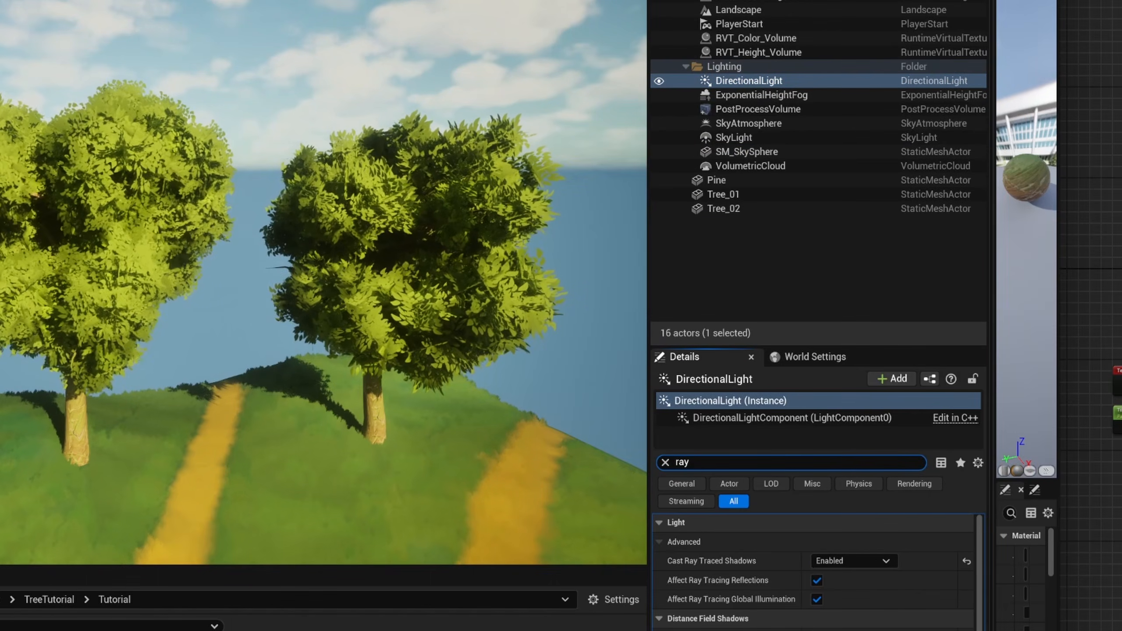
left_click(835, 563)
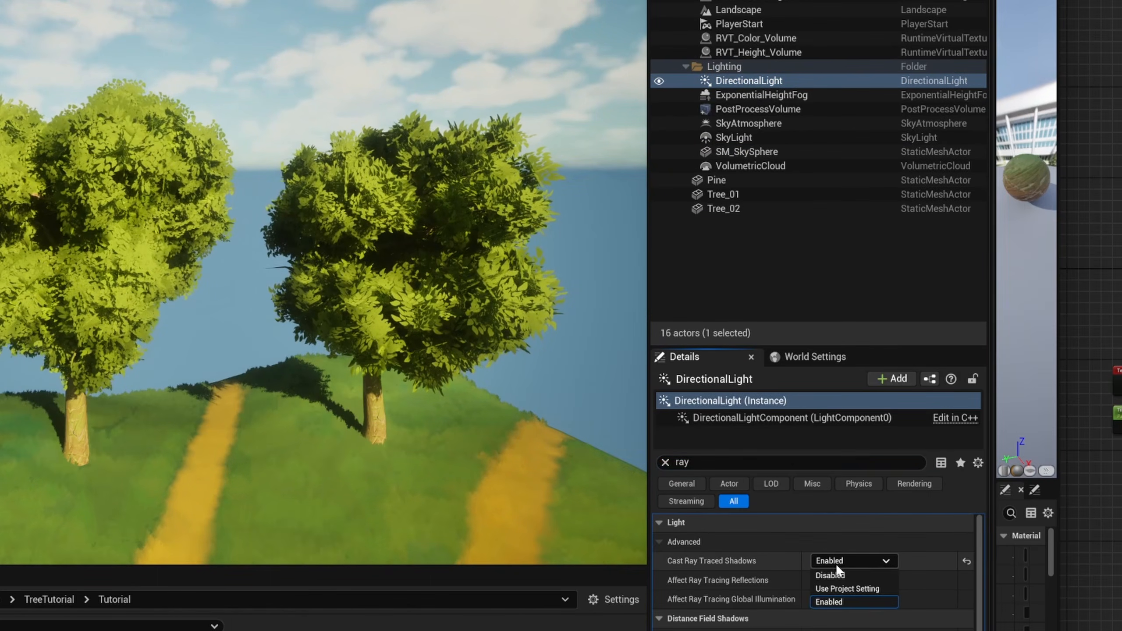
left_click(836, 576)
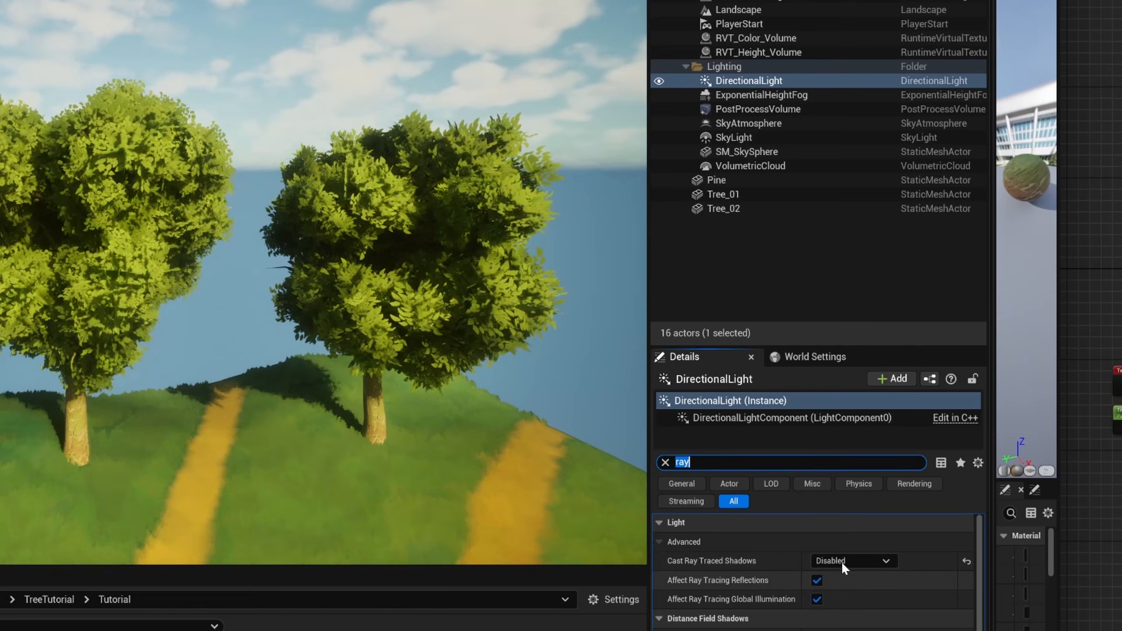
Set Cast Ray Traced Shadows to Disabled on the SkyLight
left_click(729, 138)
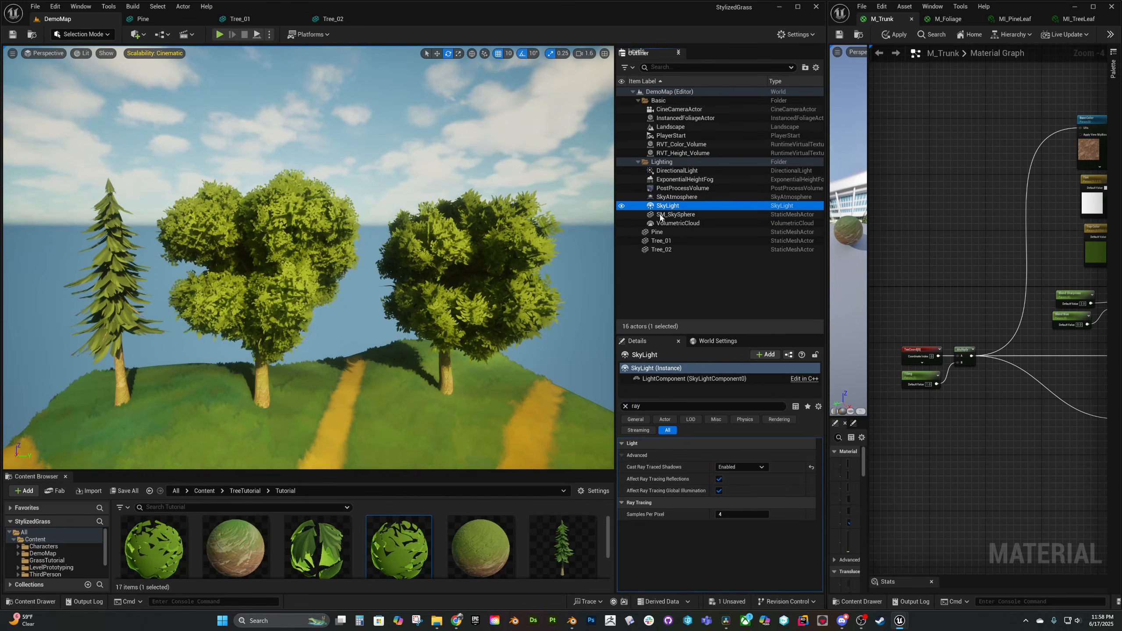
left_click(727, 466)
left_click(731, 476)
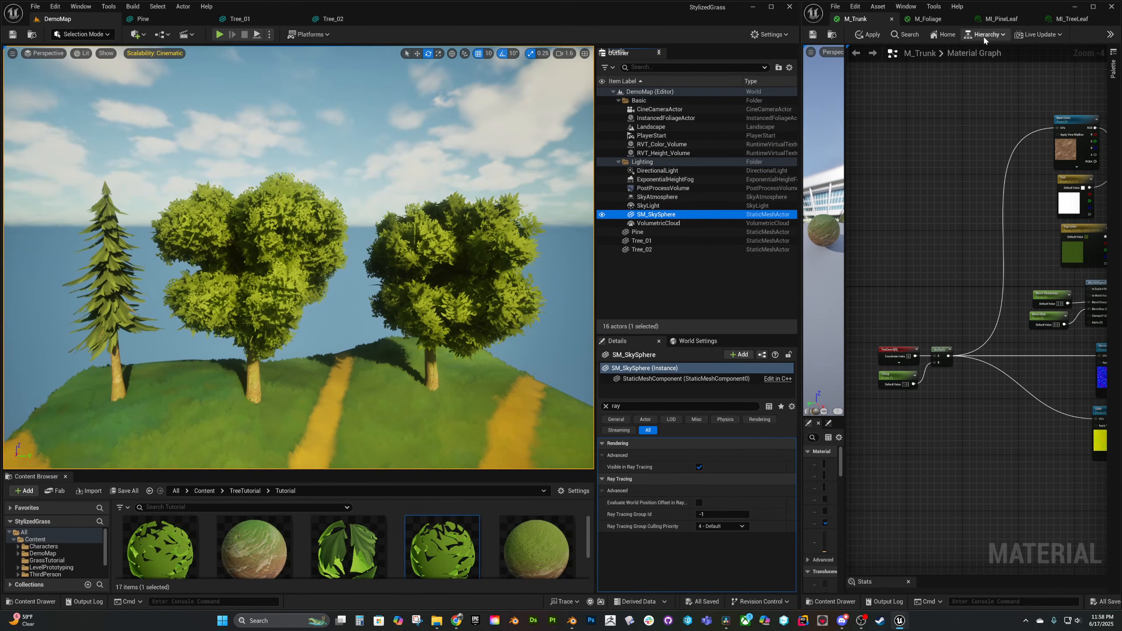
Override and enable Use CrossFade? in MI_TreeLeaf, and save the DemoMap level
left_click(1069, 18)
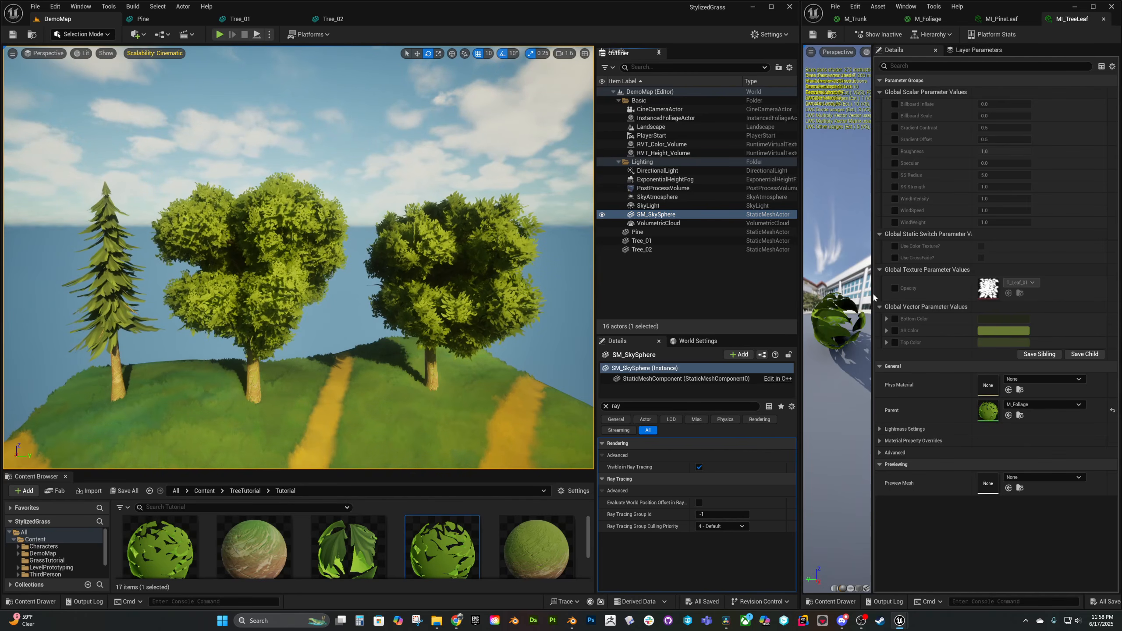
left_click(894, 257)
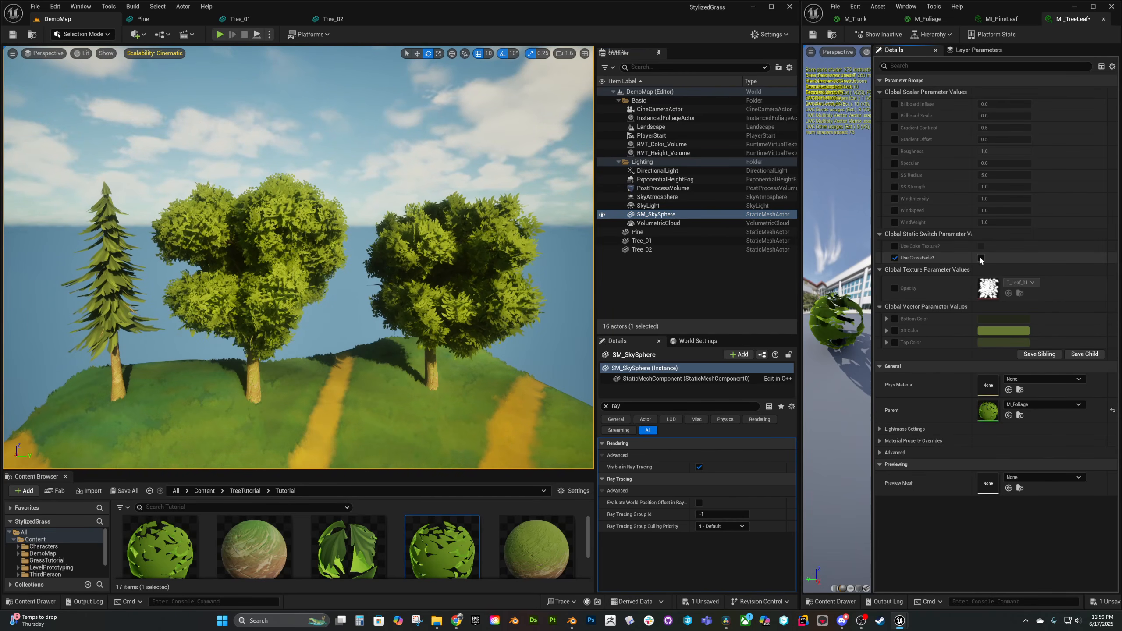
left_click(980, 258)
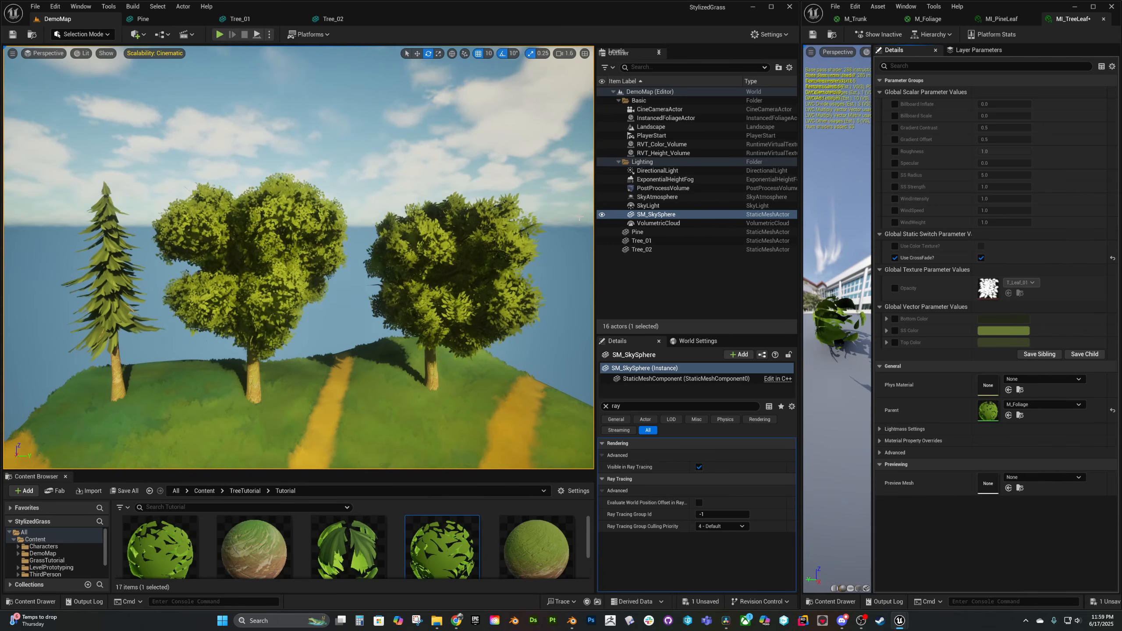
left_click(14, 35)
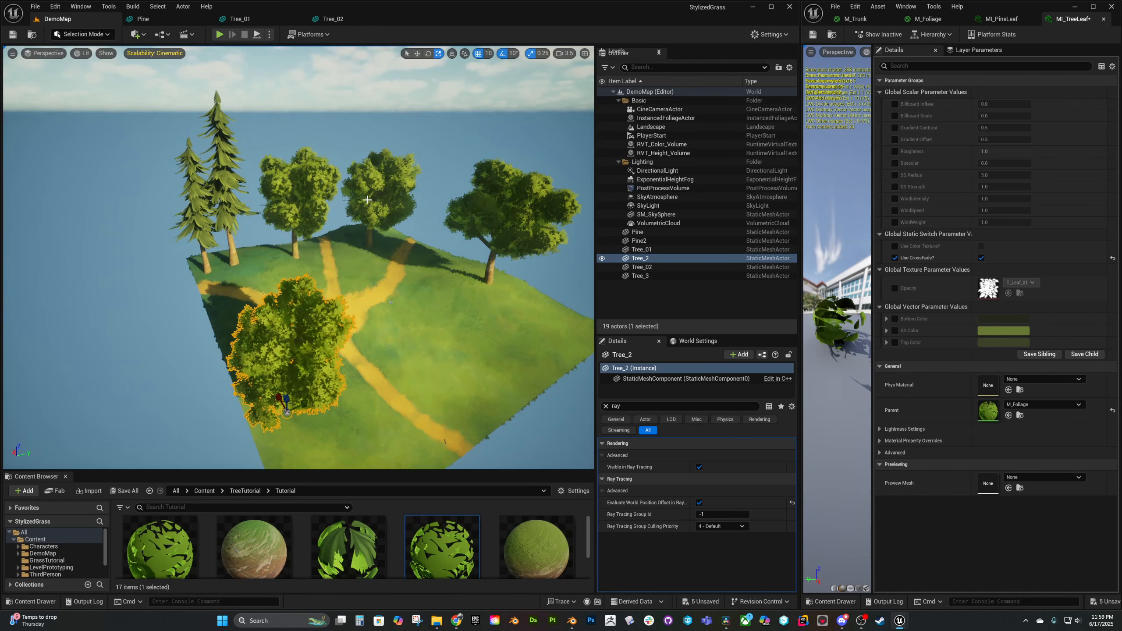
Place and reposition more copies of the pine and leafy trees around the paths on the landscape
left_click_drag(389, 259, 371, 261)
left_click(294, 241)
key("w")
left_click_drag(295, 258, 350, 282)
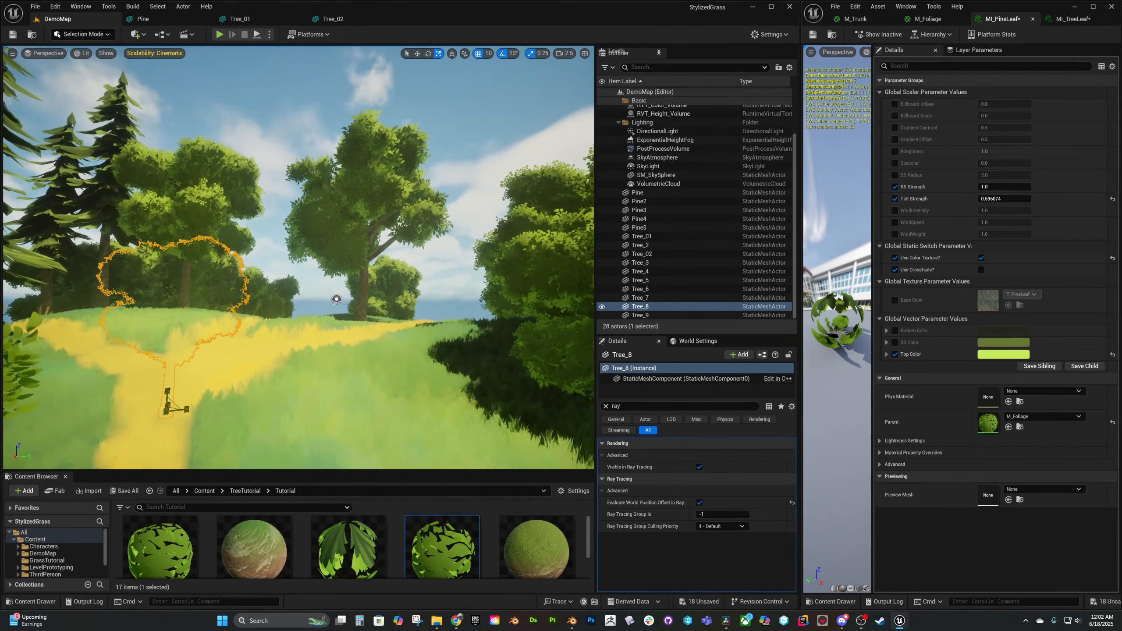
left_click(197, 293)
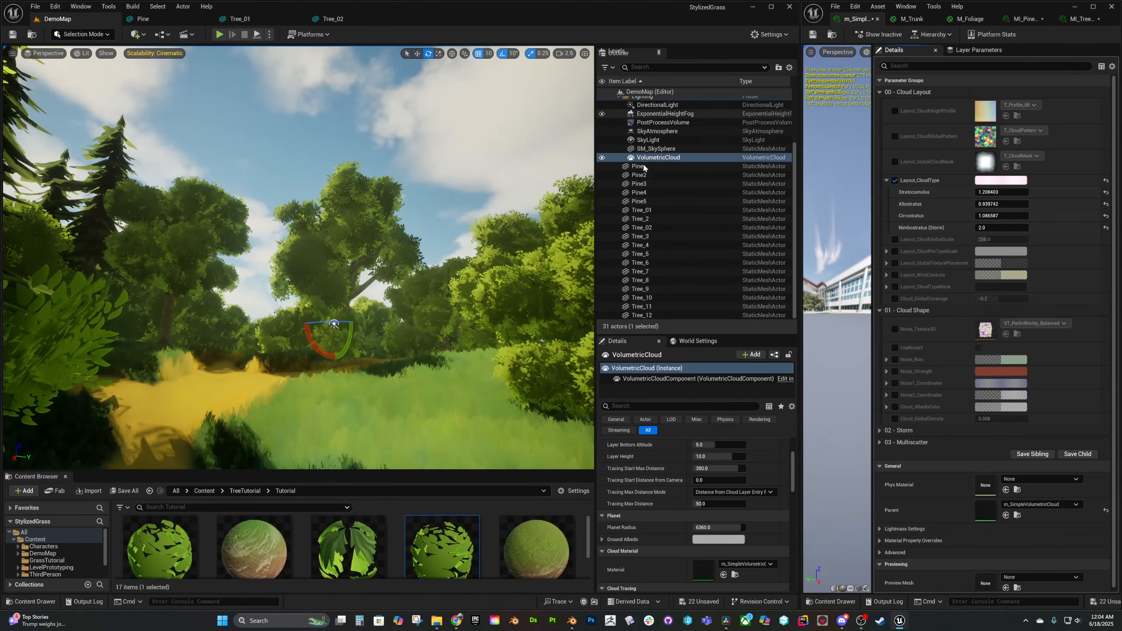
Open the Rayleigh Scattering color of the SkyAtmosphere for editing
left_click(658, 130)
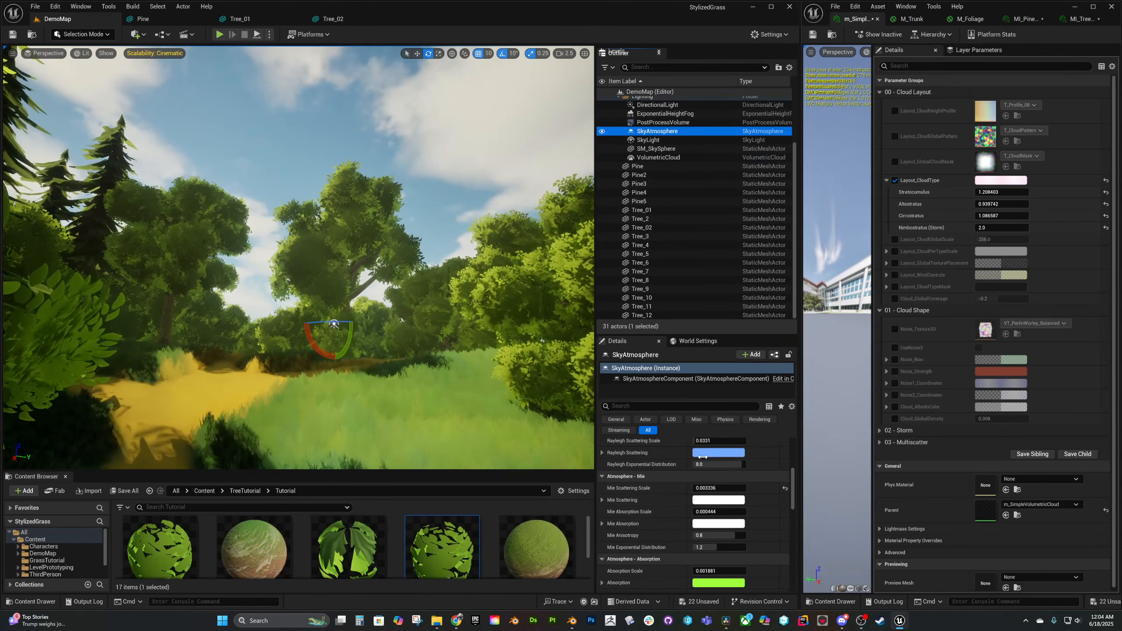
left_click(696, 452)
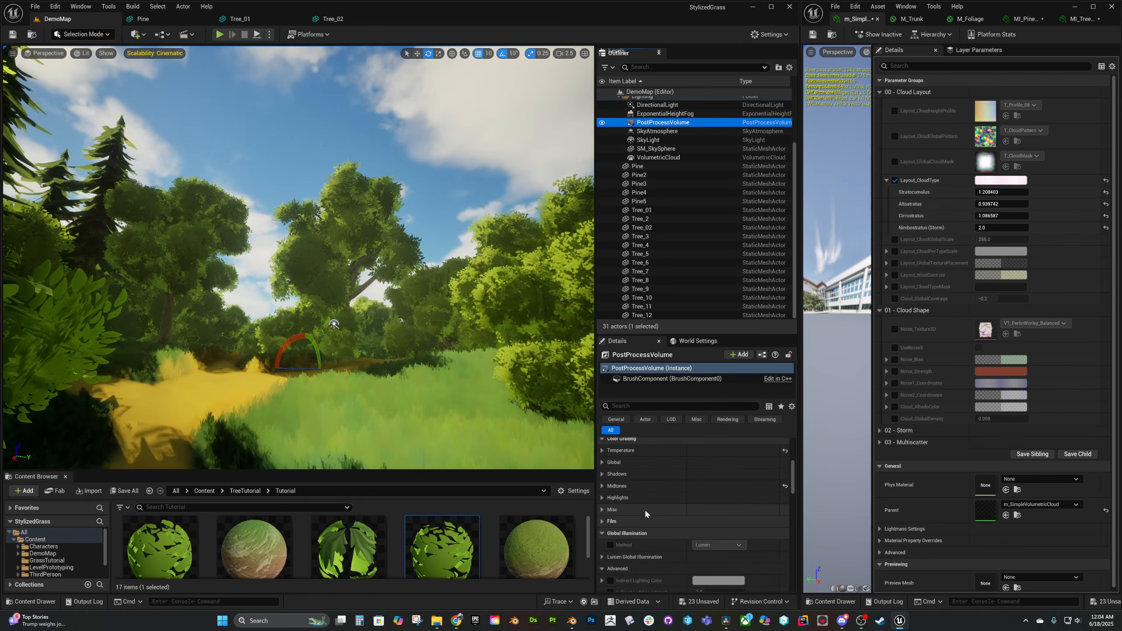
scroll(609, 536, "down", 5)
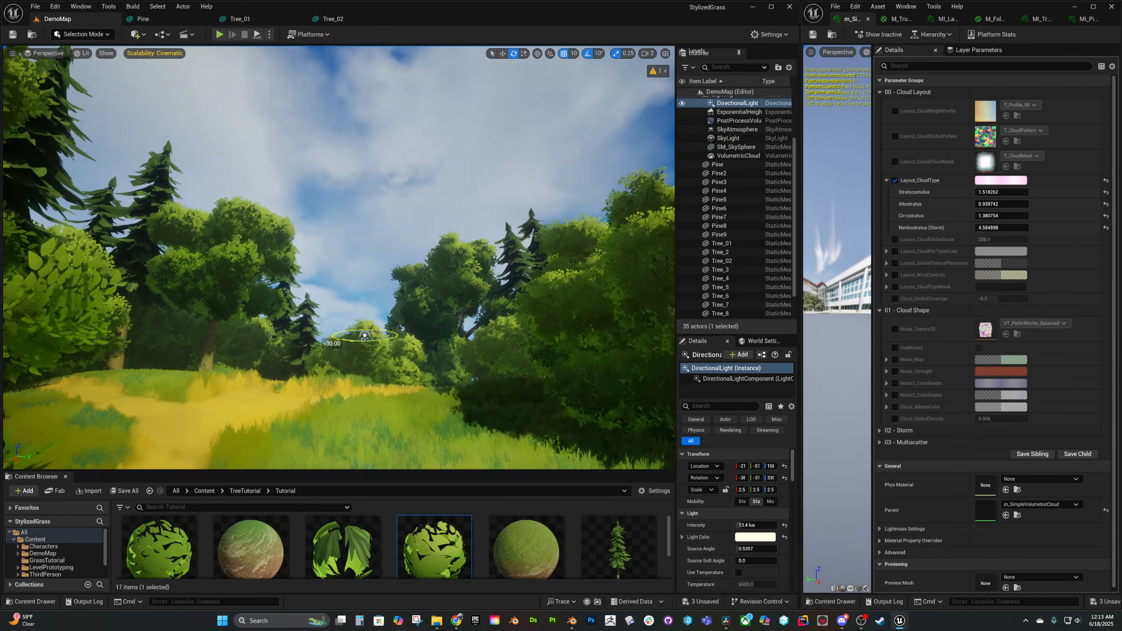
left_click(429, 185)
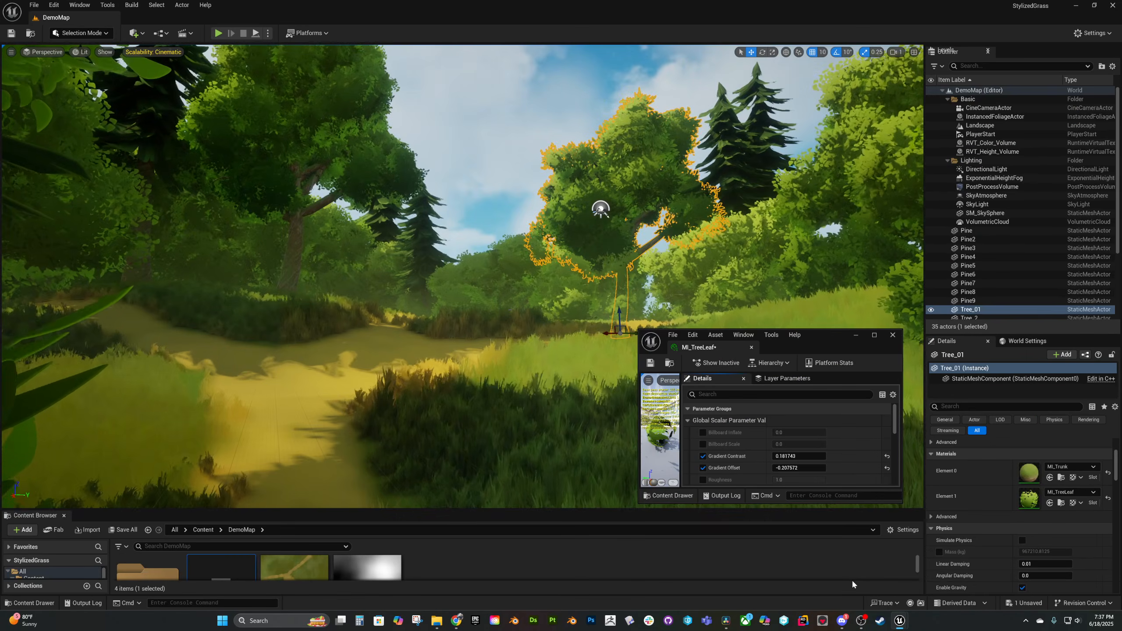
Override Billboard Inflate and Billboard Scale in MI_TreeLeaf, setting Billboard Inflate to about 20.33 and raising Billboard Scale above 0
left_click(702, 432)
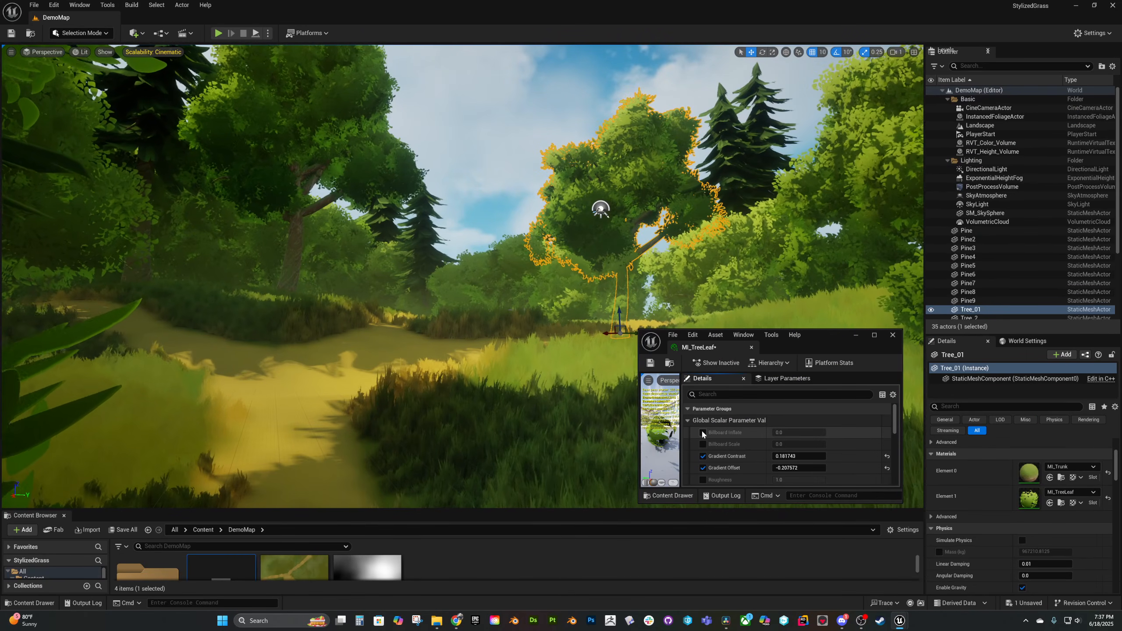
left_click(702, 444)
left_click_drag(791, 432, 879, 432)
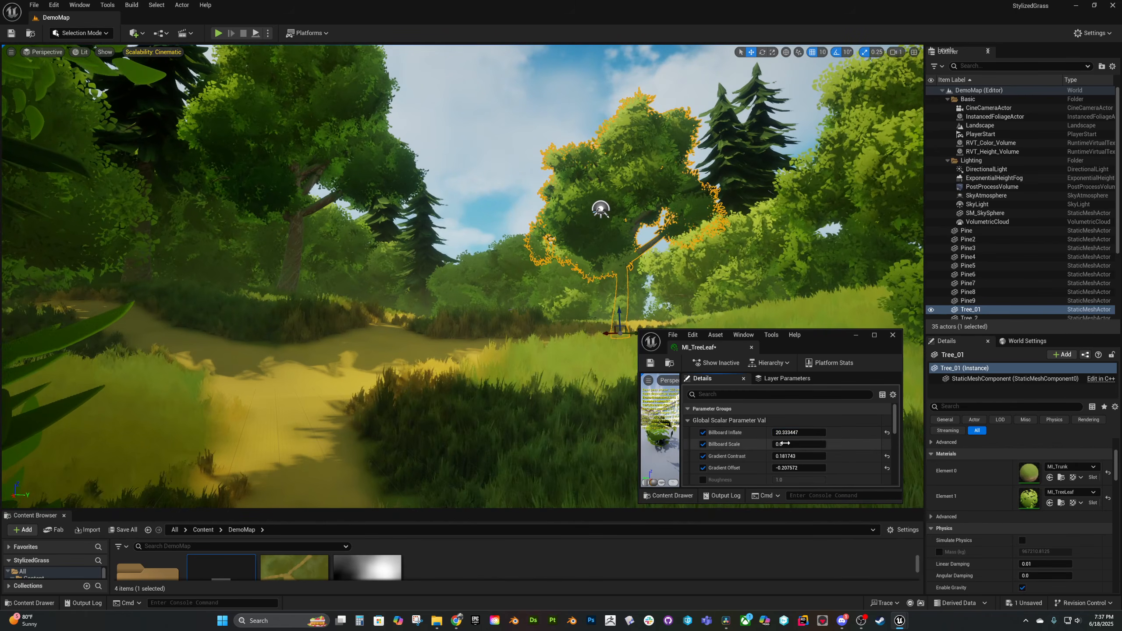
left_click_drag(791, 444, 822, 444)
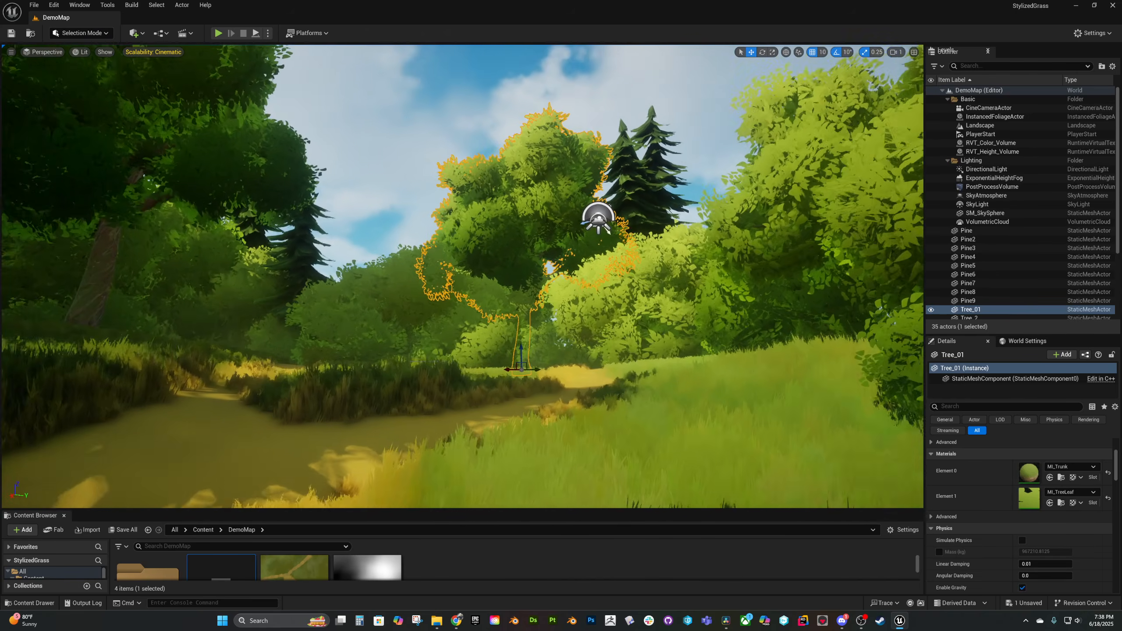
right_click_drag(462, 276, 422, 278)
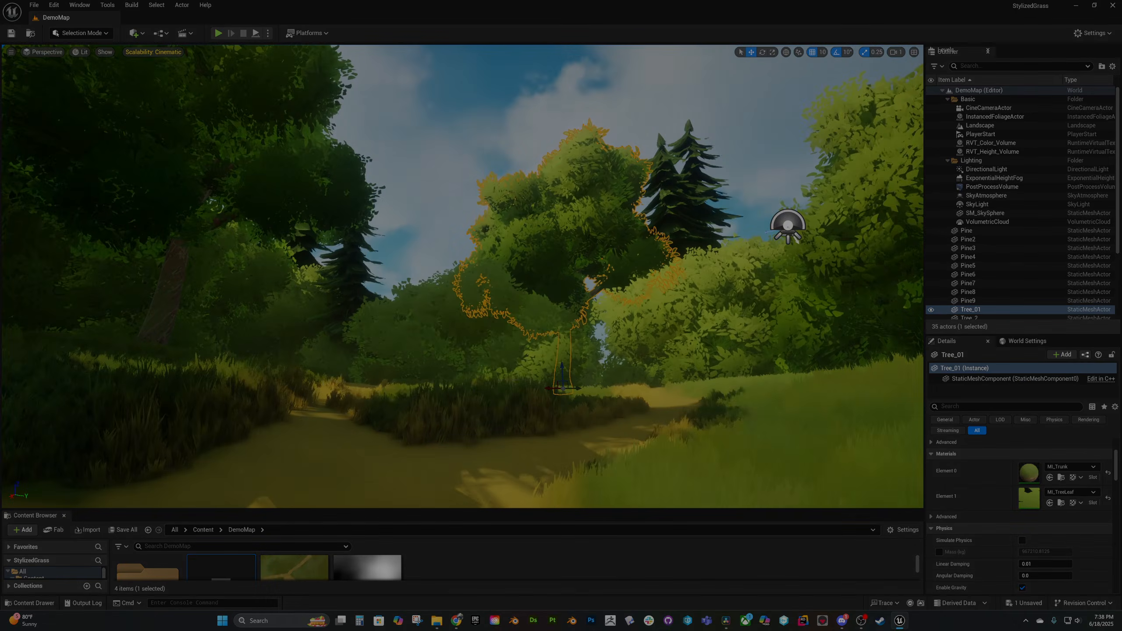